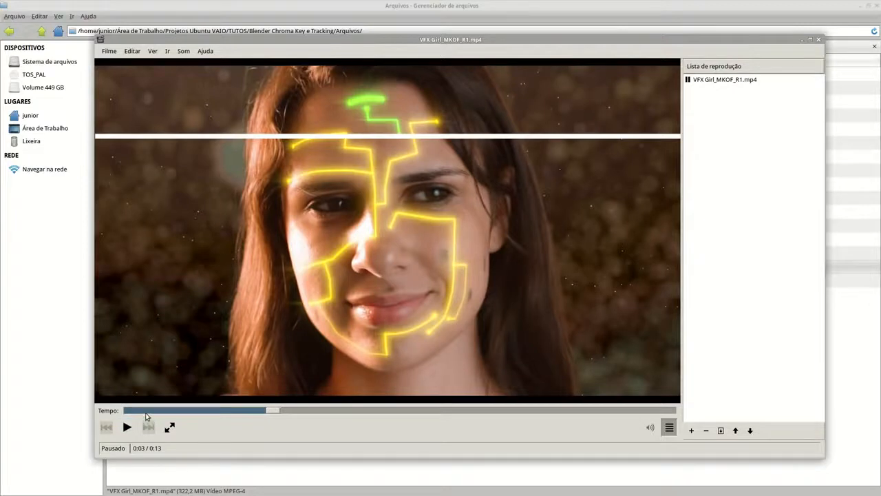
- Play and pause the opening seconds of VFX Girl_MKOF_R1.mp4, rewinding to the beginning, to examine the face tracking and keying stages
left_click(123, 409)
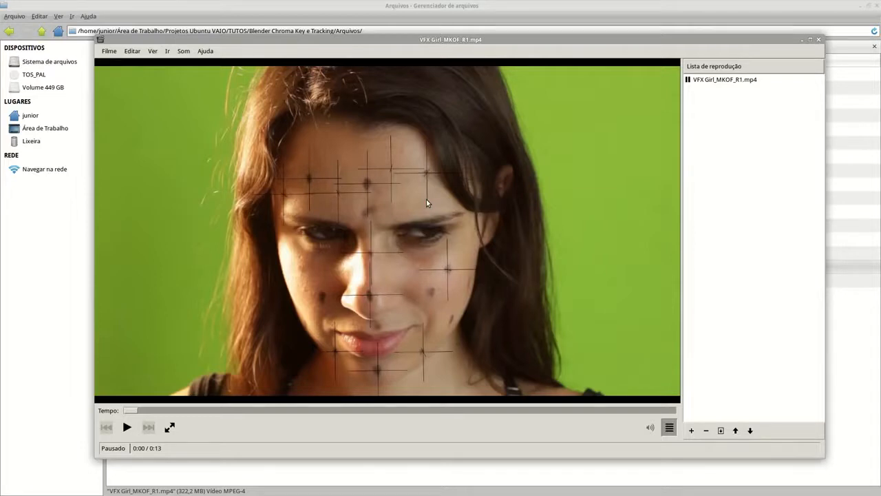
left_click(127, 426)
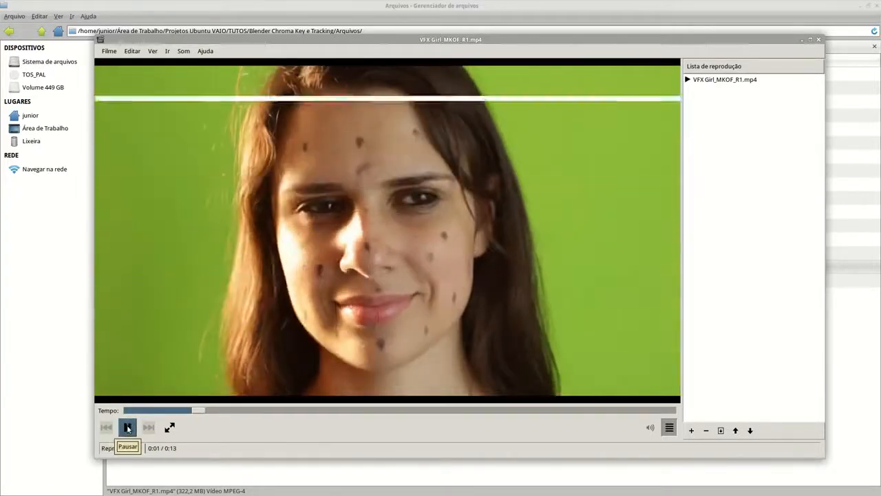
left_click(127, 427)
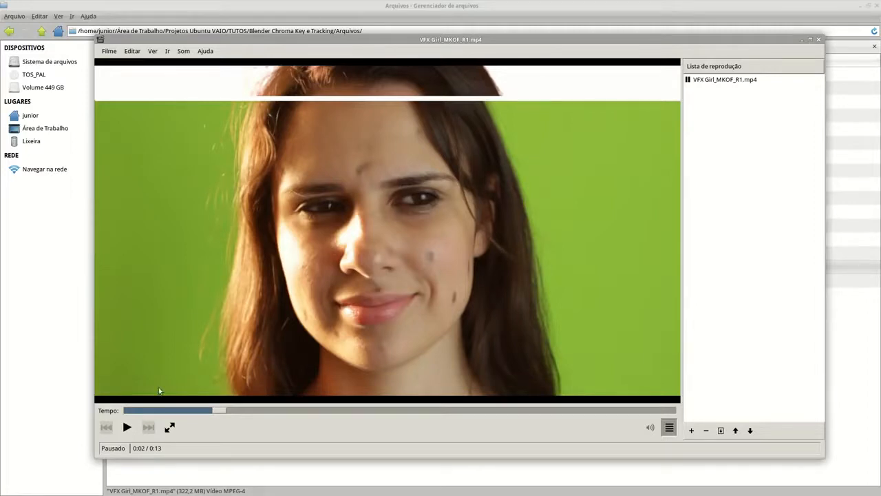
left_click_drag(212, 411, 127, 411)
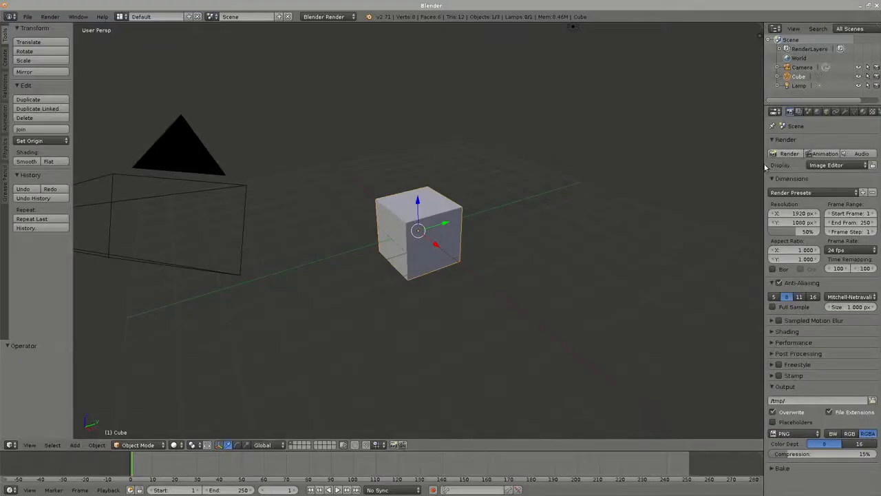
- Set the render resolution to 1280 × 720 px at 100% and the frame rate to 29.97 fps
left_click_drag(764, 167, 698, 165)
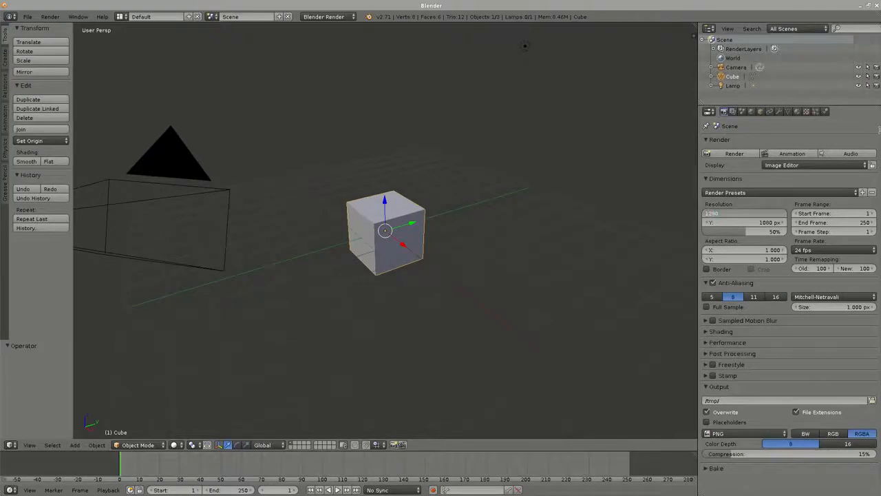
key("Tab")
type("1")
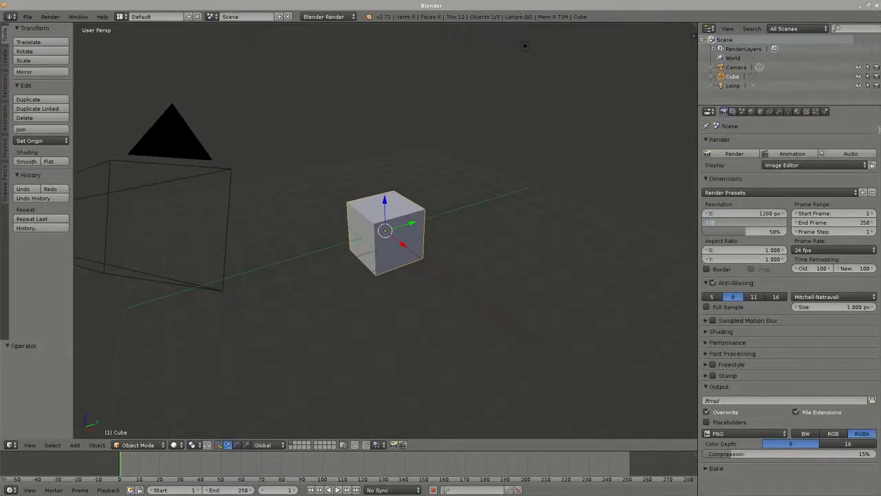
type("280")
key("Return")
left_click(751, 231)
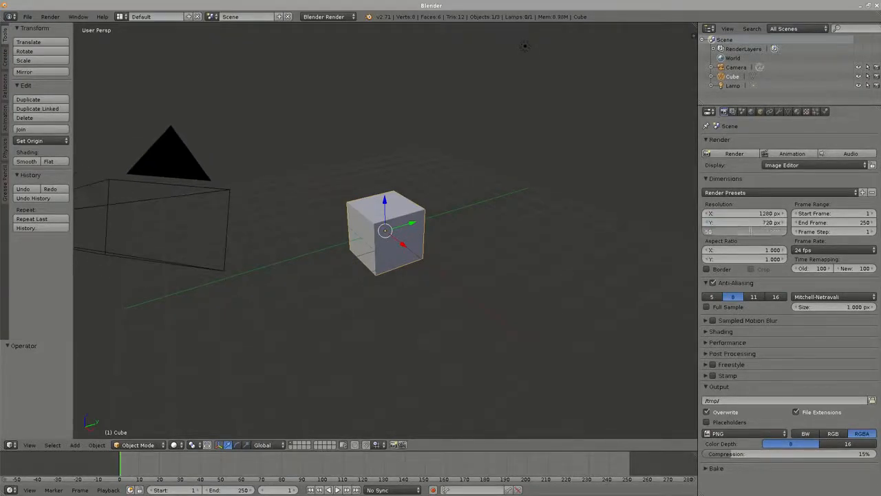
type("100")
key("Return")
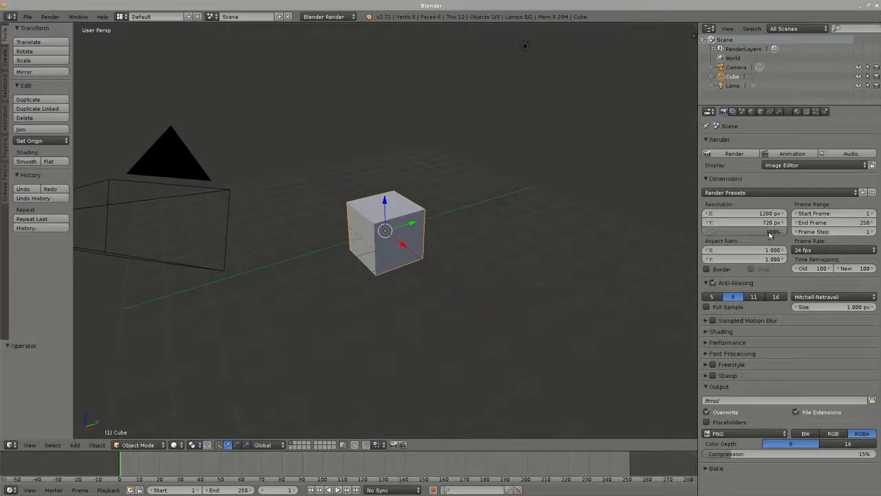
left_click(799, 250)
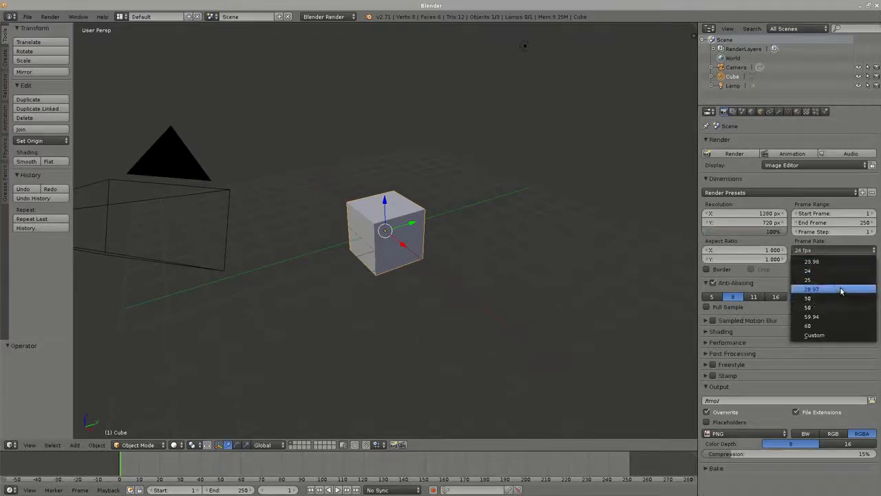
left_click(840, 291)
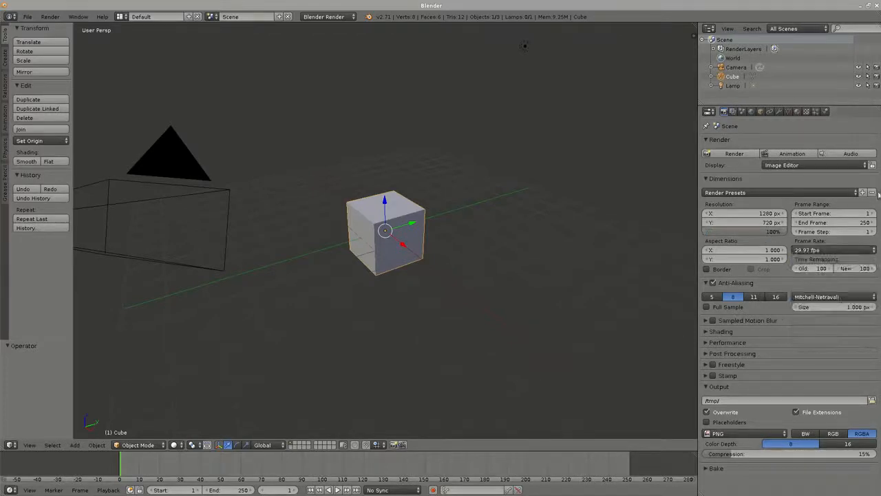
- Set anti-aliasing to 16 samples and the PNG output to 16-bit color depth with 0% compression
left_click(776, 296)
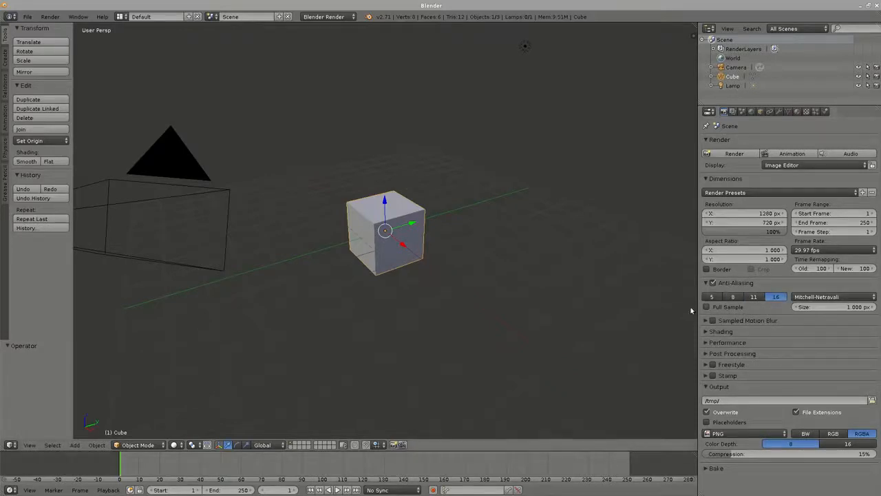
left_click_drag(698, 299, 700, 299)
left_click(849, 443)
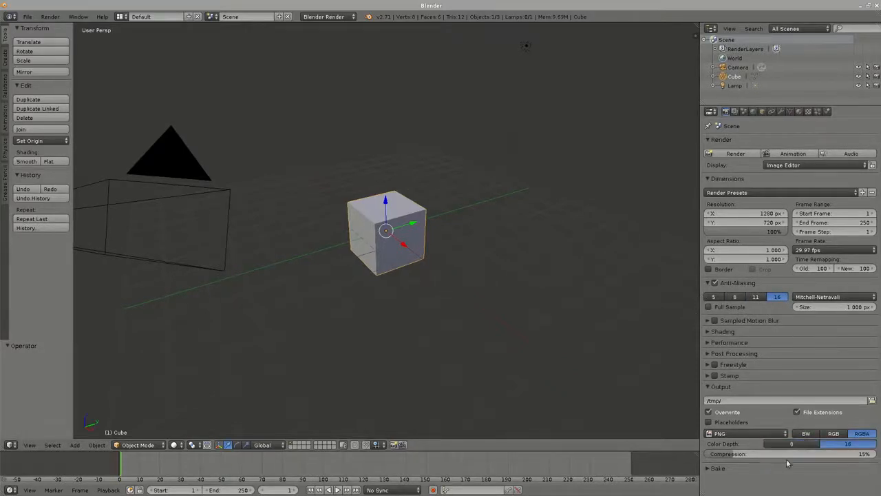
- Delete the default cube and lamp from the scene, keeping the camera
middle_click_drag(588, 236, 477, 196)
right_click(525, 70)
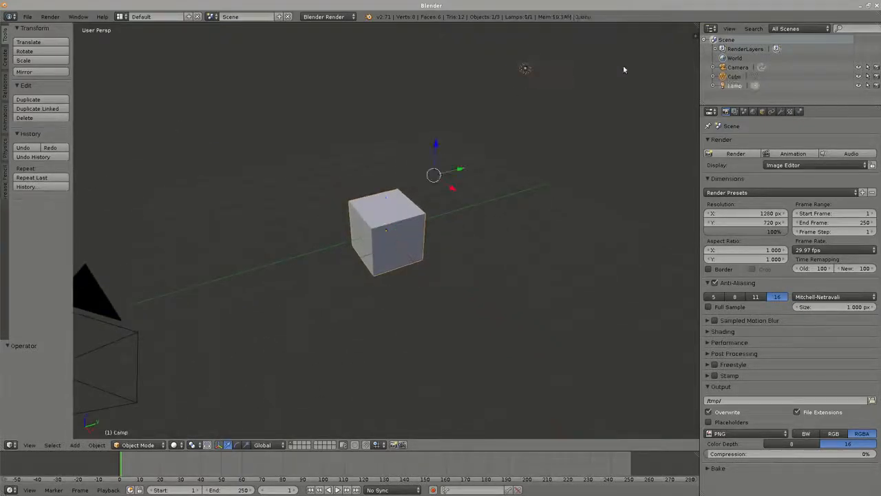
key("x")
left_click(529, 114)
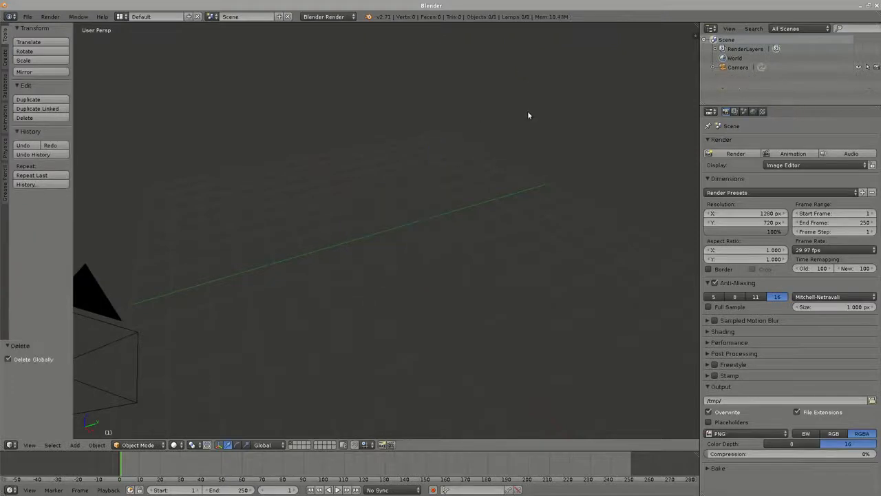
- Switch to the Motion Tracking layout and open the clip Green Screen Footage0040-0290.mov from the Arquivos folder
left_click(120, 16)
left_click(144, 77)
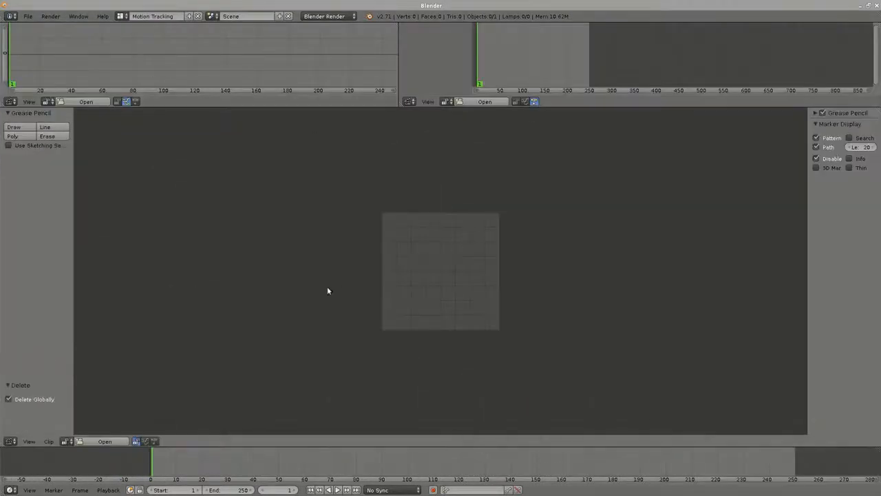
middle_click_drag(455, 303, 448, 305)
left_click(108, 441)
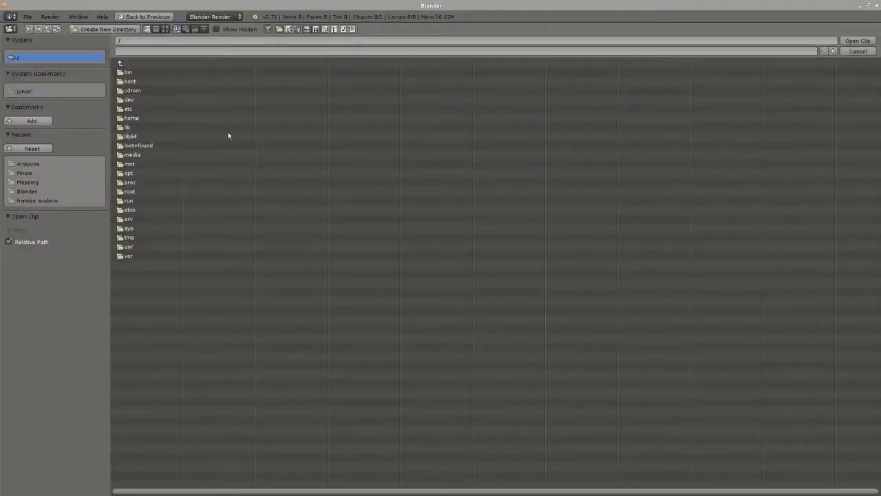
left_click(28, 164)
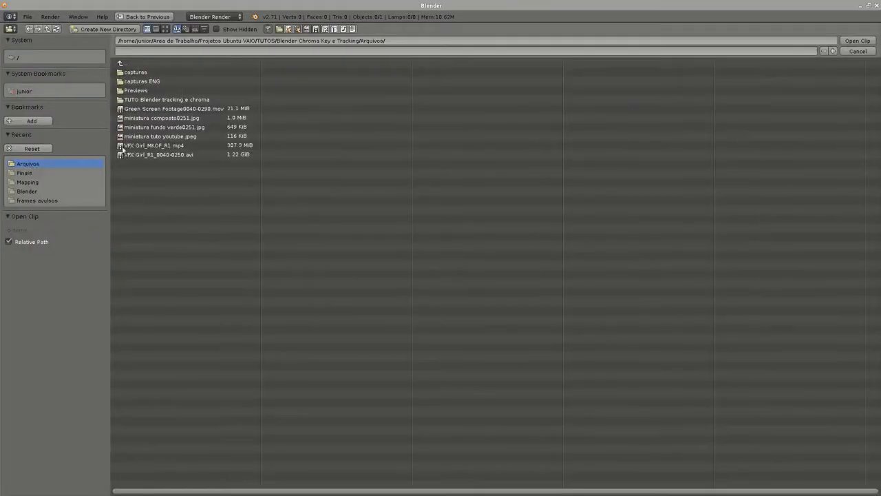
left_click(222, 111)
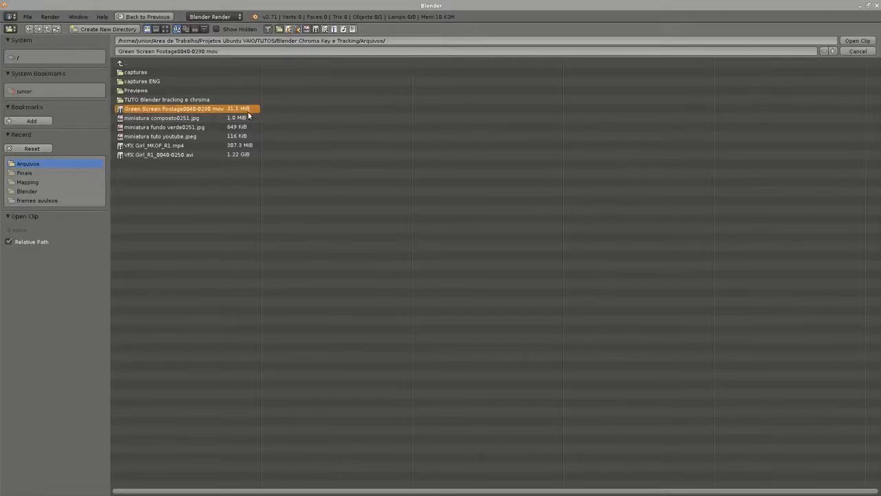
left_click(858, 40)
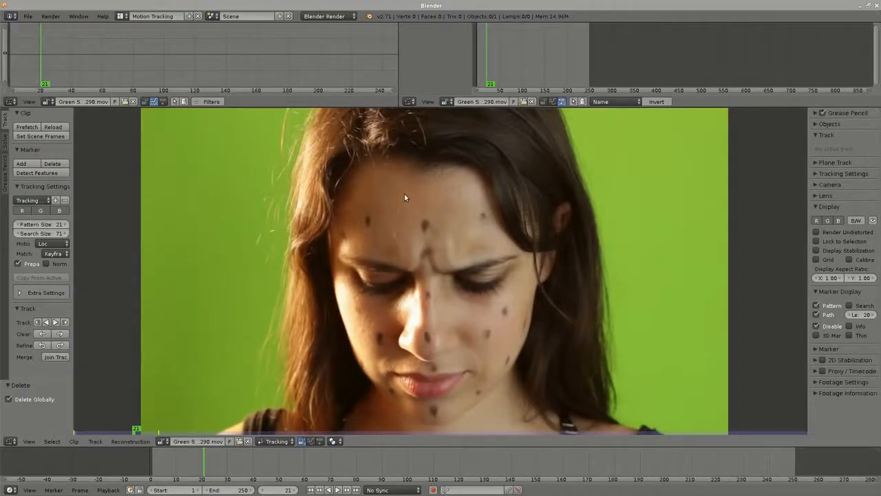
- Prefetch the clip's frames and set the scene's start frame to 40
key("p")
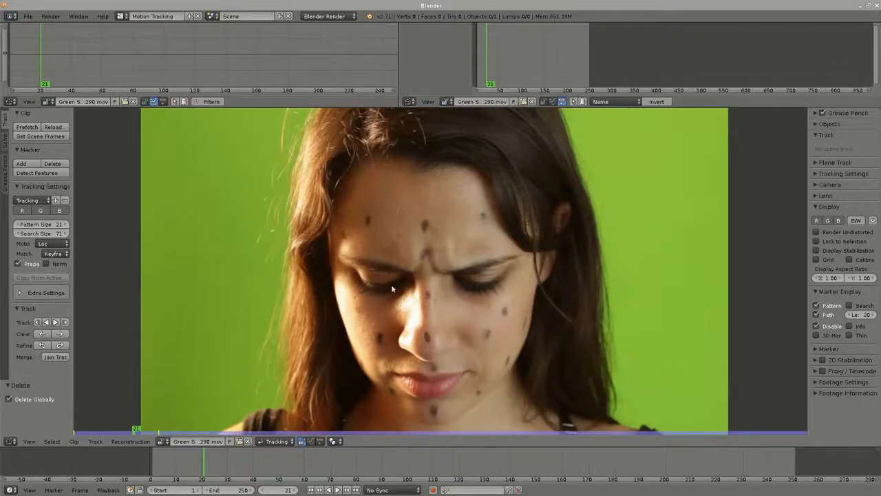
left_click(175, 469)
left_click_drag(176, 469, 364, 471)
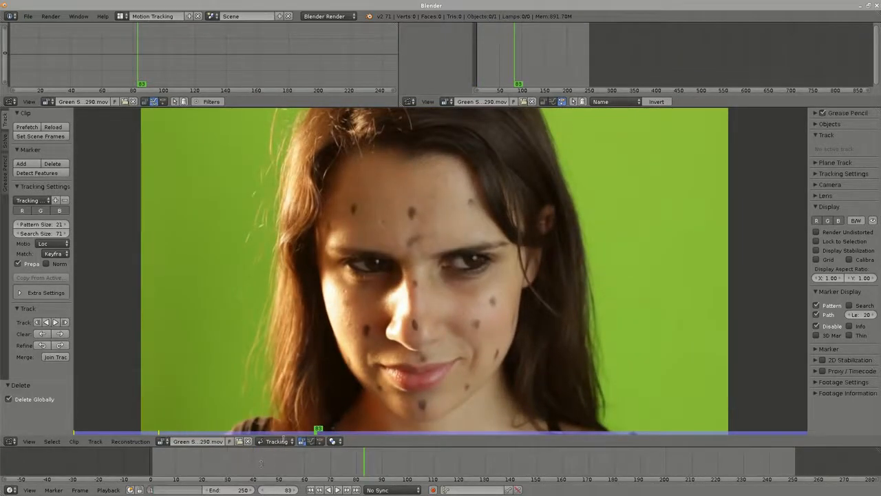
key("Return")
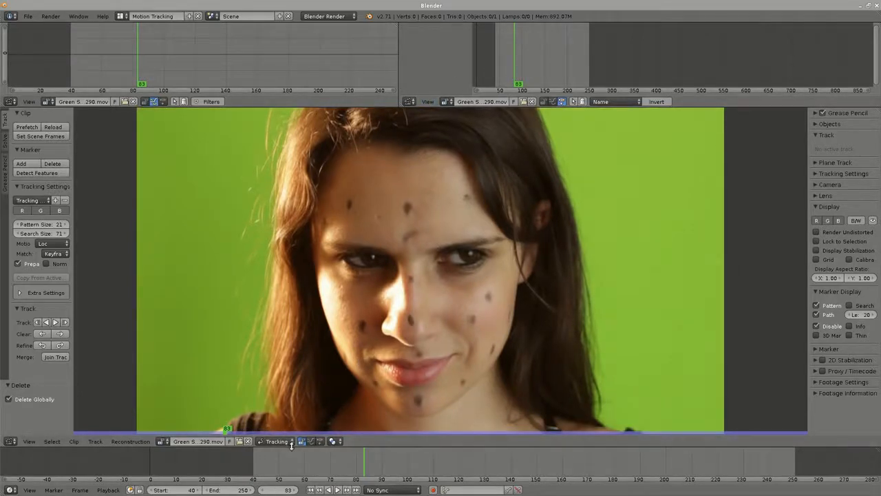
mouse_move(369, 463)
left_mouse_down()
mouse_move(411, 458)
mouse_move(382, 457)
left_mouse_up()
- Change the clip dope sheet area above the footage into a standard Dope Sheet editor and frame its timeline
left_click(445, 102)
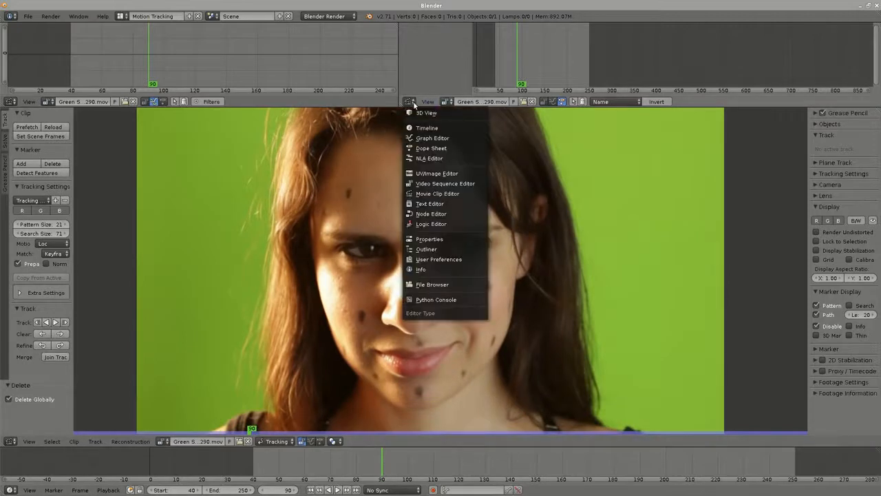
left_click(431, 145)
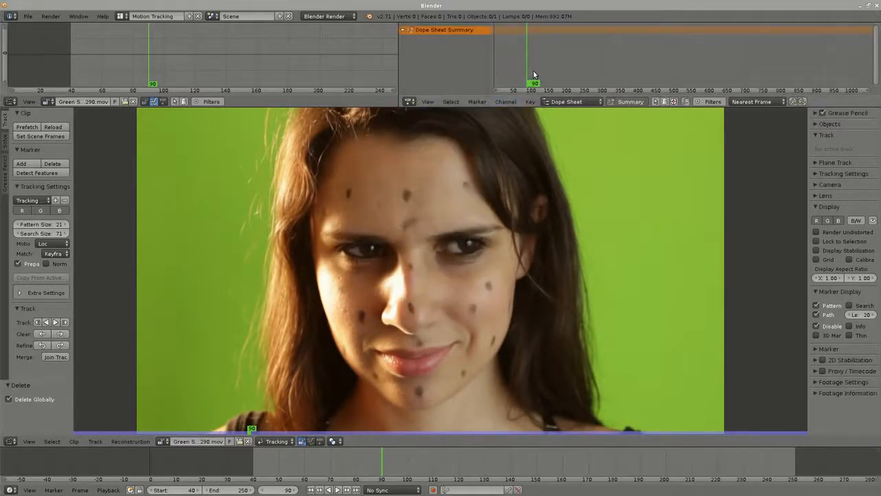
left_click_drag(532, 73, 545, 68)
middle_click_drag(543, 63, 581, 54)
scroll(576, 56, "up", 2)
scroll(578, 61, "up", 2)
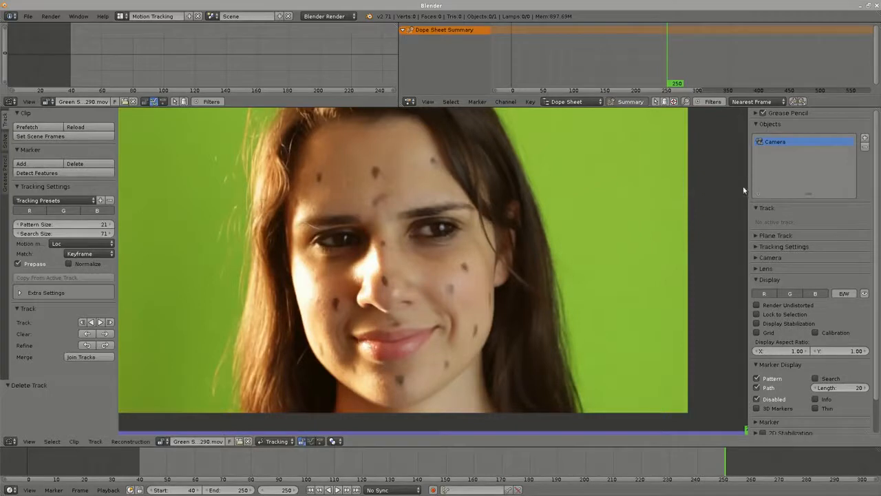
- Add a new tracking object to the clip alongside the Camera entry
left_click(759, 194)
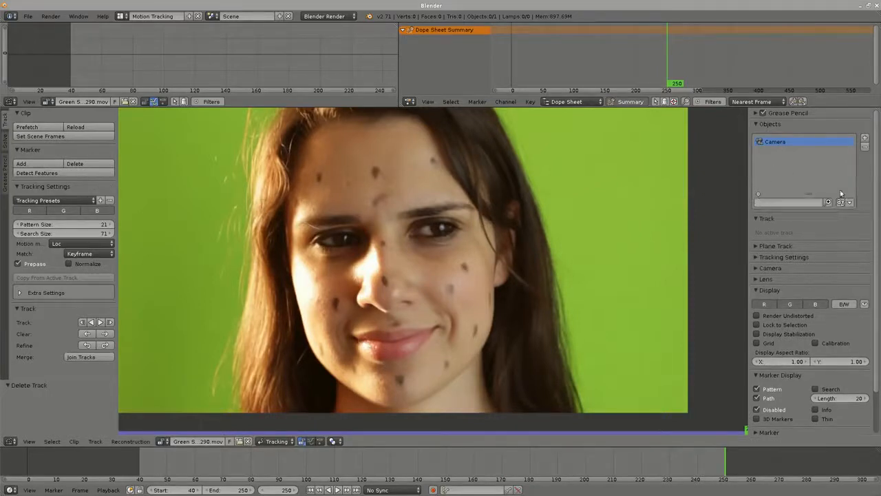
left_click(865, 138)
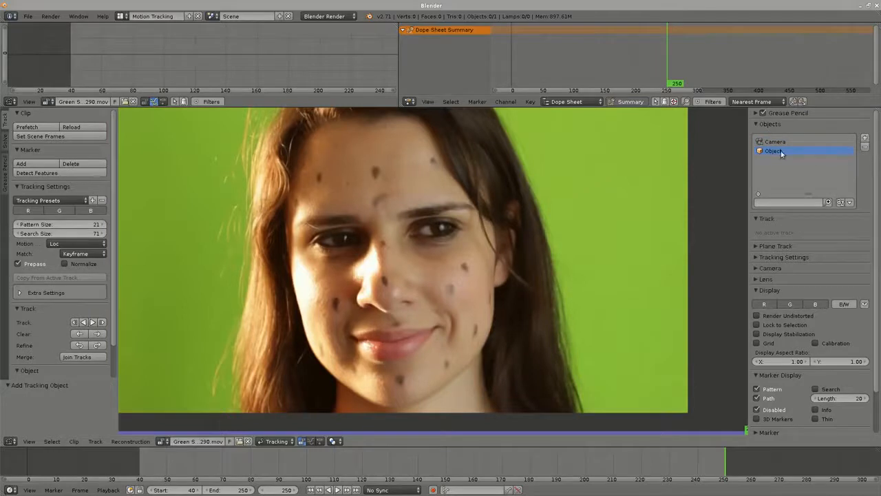
middle_click_drag(370, 242, 395, 261)
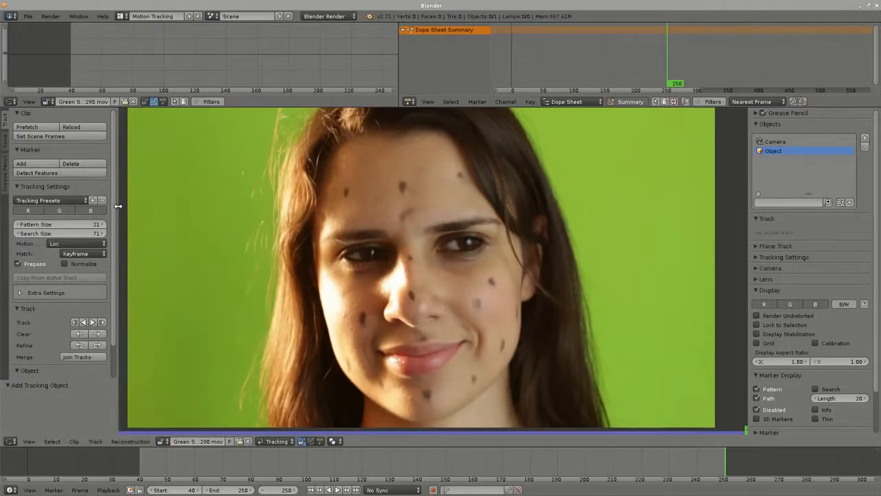
left_click_drag(116, 205, 122, 205)
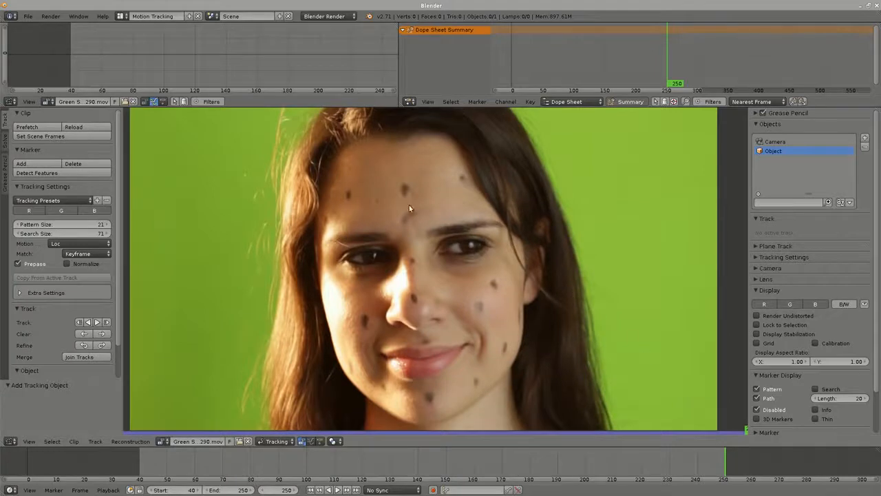
- Place a tracking marker on the central forehead dot at frame 40 and track it forward
scroll(425, 215, "up", 4)
middle_click_drag(409, 206, 433, 258)
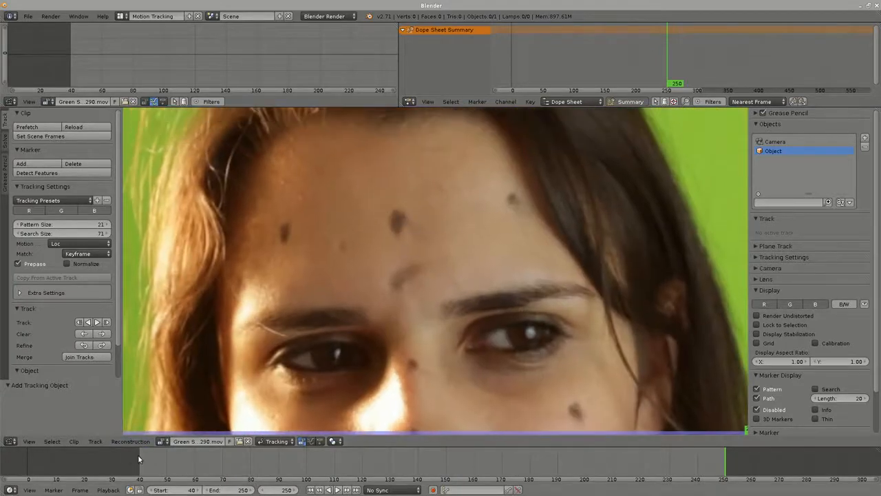
left_click(138, 454)
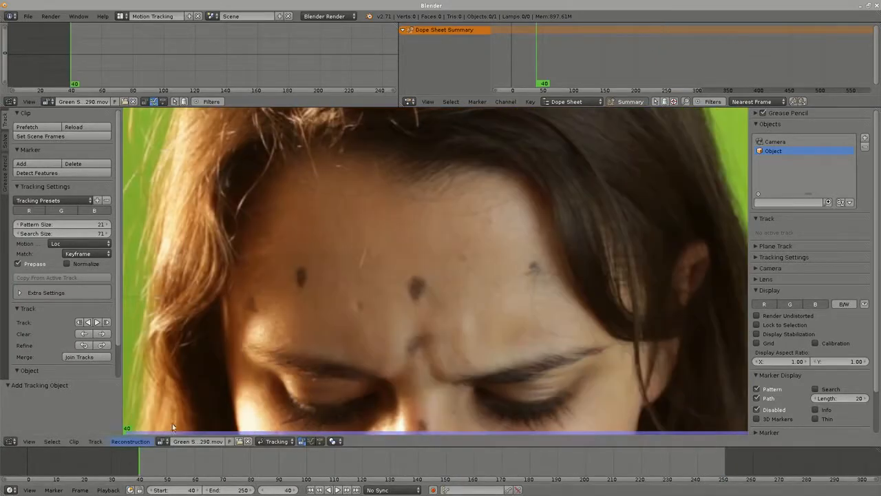
left_click(417, 289, "ctrl")
scroll(462, 317, "down", 4)
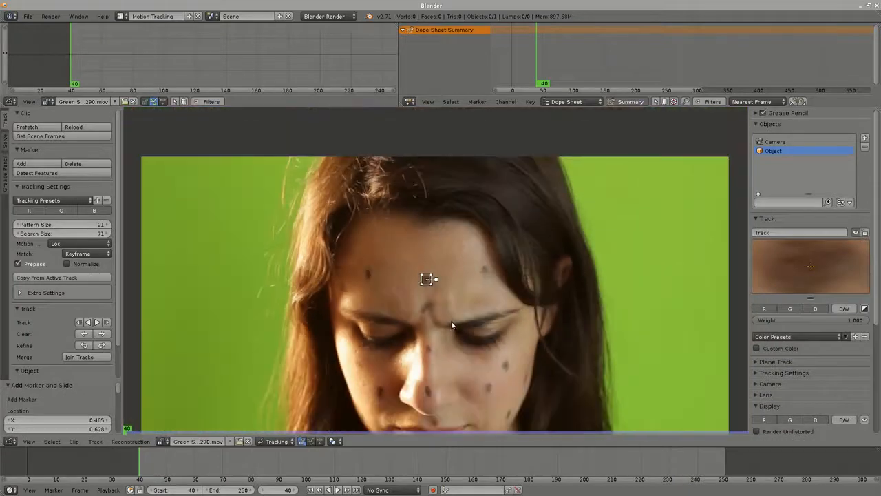
left_click(96, 321)
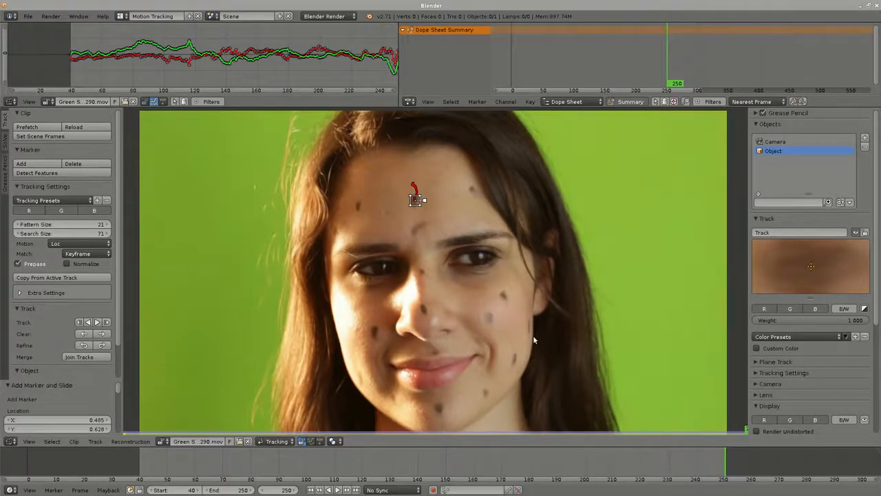
- Return to frame 40, place a marker on the dark forehead dot left of the central one, and track it forward
key("shift+Left")
left_click(372, 228, "ctrl")
left_click(97, 322)
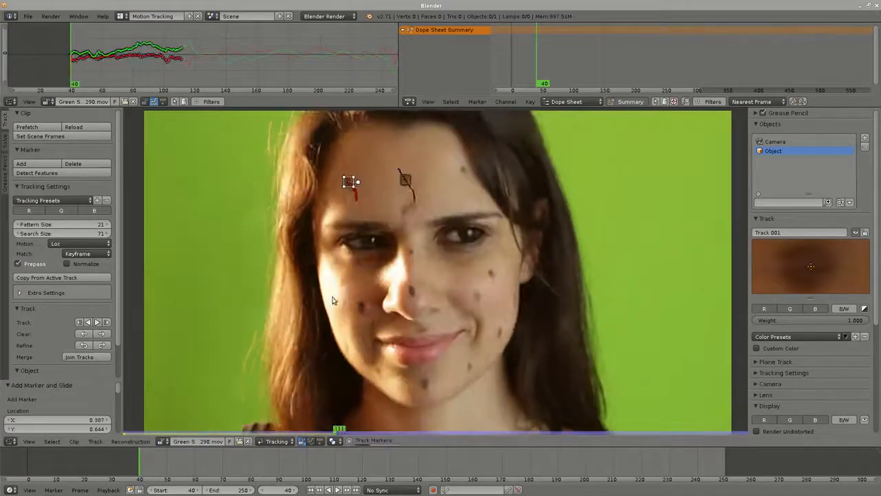
scroll(416, 245, "up", 3)
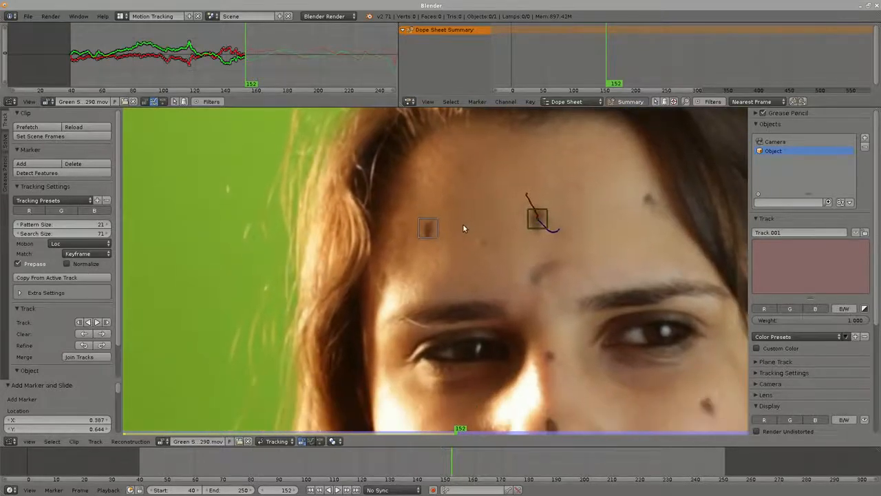
- Re-centre the marker on the left forehead dot at frame 152, track it forward to frame 250, and scrub through the footage to check it
middle_click_drag(470, 219, 471, 213)
key("g")
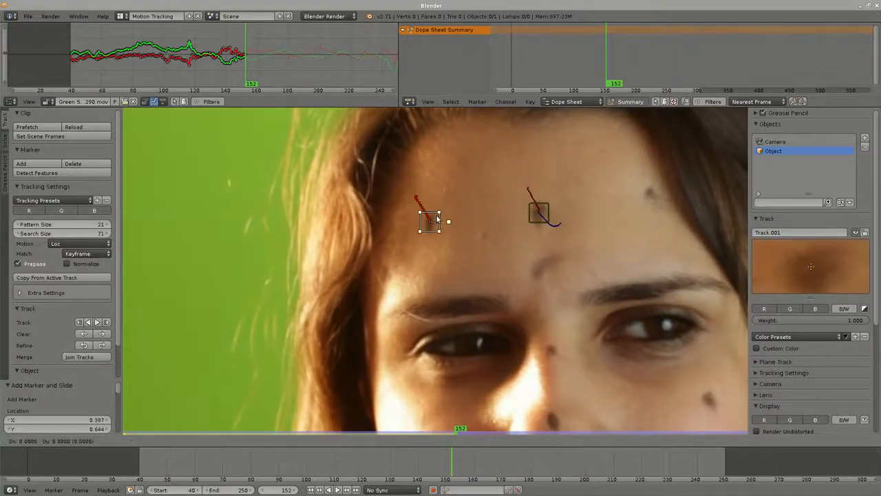
left_click(438, 219)
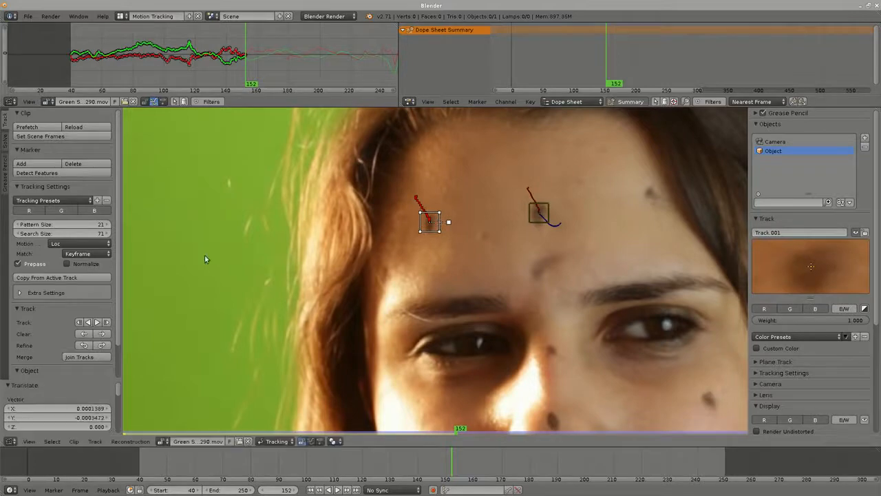
left_click(97, 322)
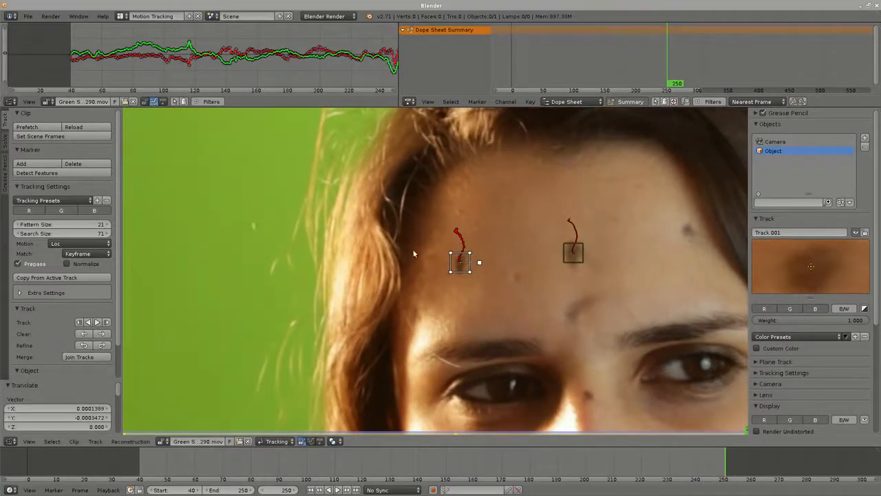
left_click_drag(268, 460, 470, 463)
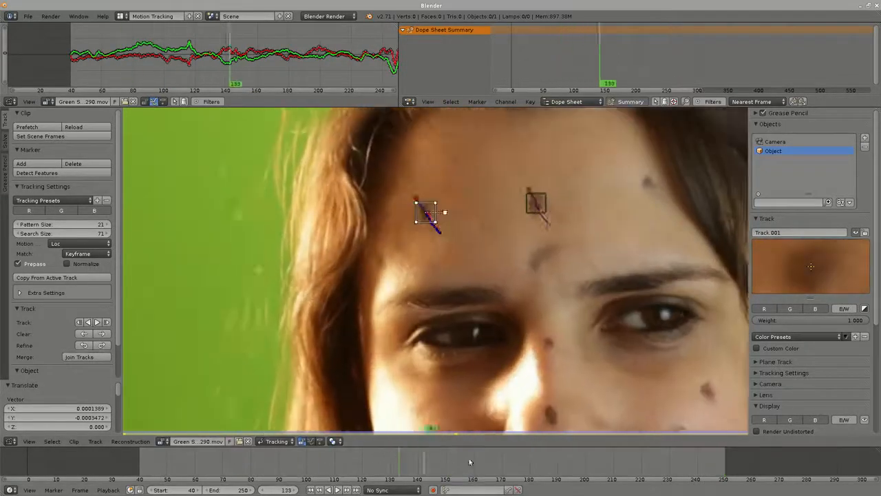
key("alt+a")
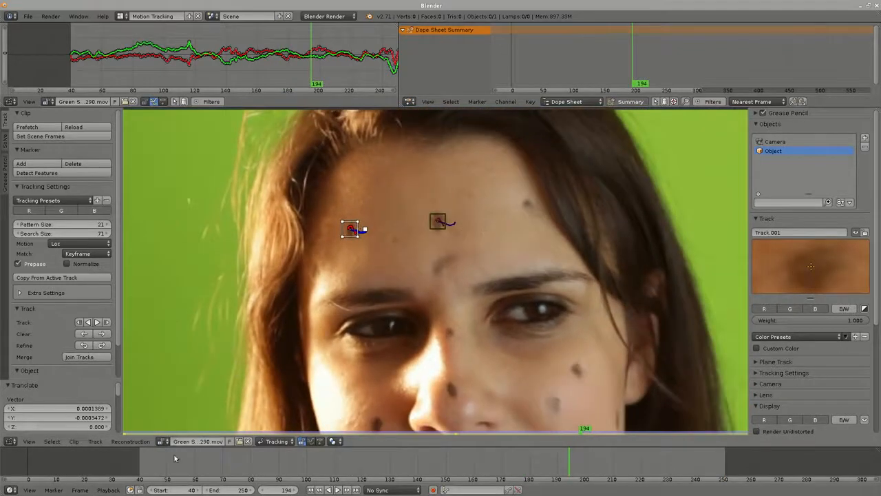
- Return to frame 40, place a marker on the forehead dot near the hairline right of the central one, and track it forward
key("shift+Left")
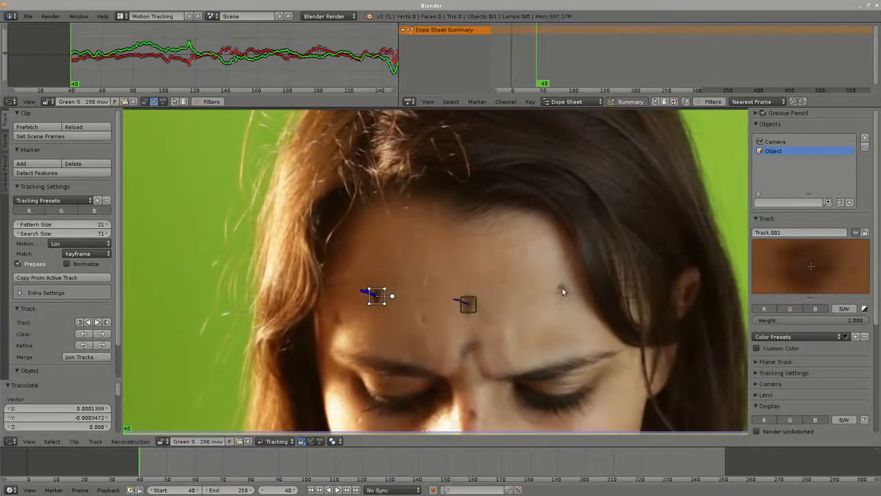
left_click(563, 289, "ctrl")
left_click(97, 322)
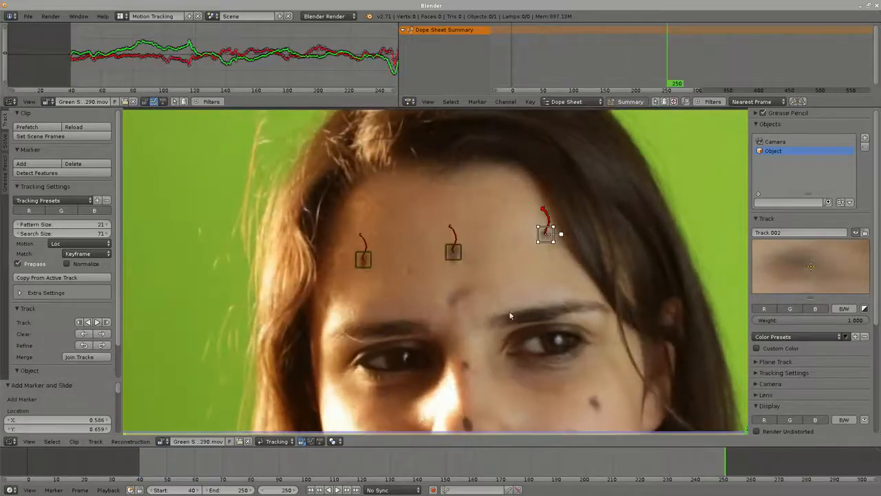
- Place a marker on the dot between the eyebrows at frame 250 and track it backward
middle_click_drag(516, 315, 534, 181)
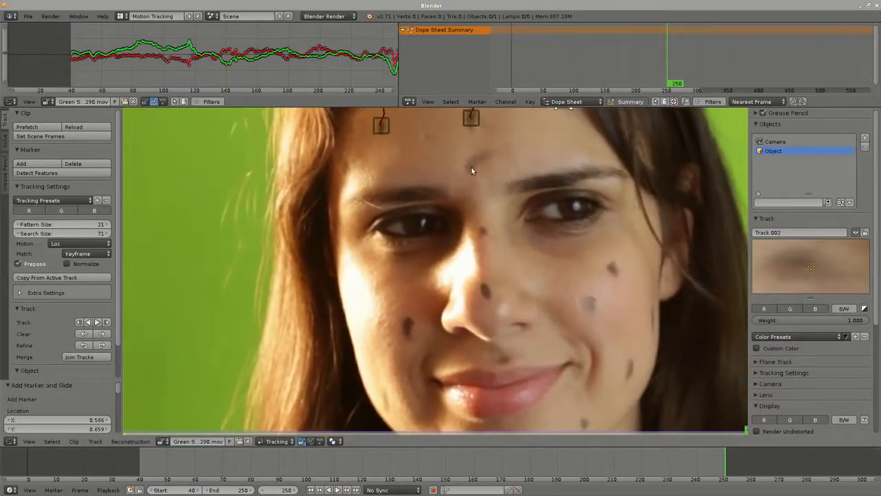
left_click(471, 170, "ctrl")
left_click(97, 322)
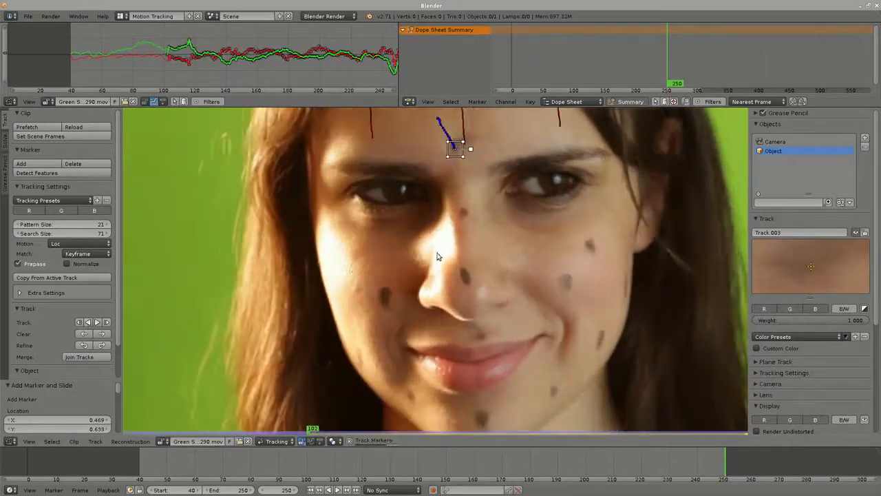
- Track the nose-bridge dot forward from frame 40, then place a marker on the nose-tip dot at frame 250 and track it backward
key("shift+Left")
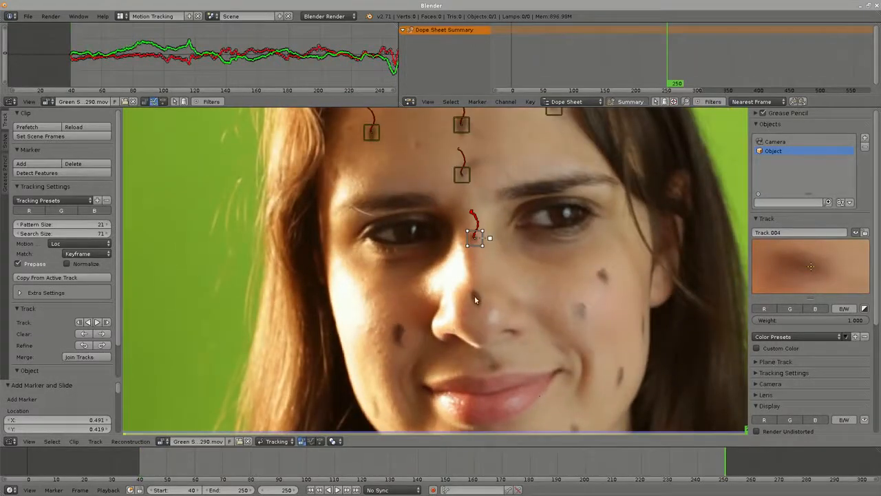
left_click(473, 295, "ctrl")
left_click(99, 323)
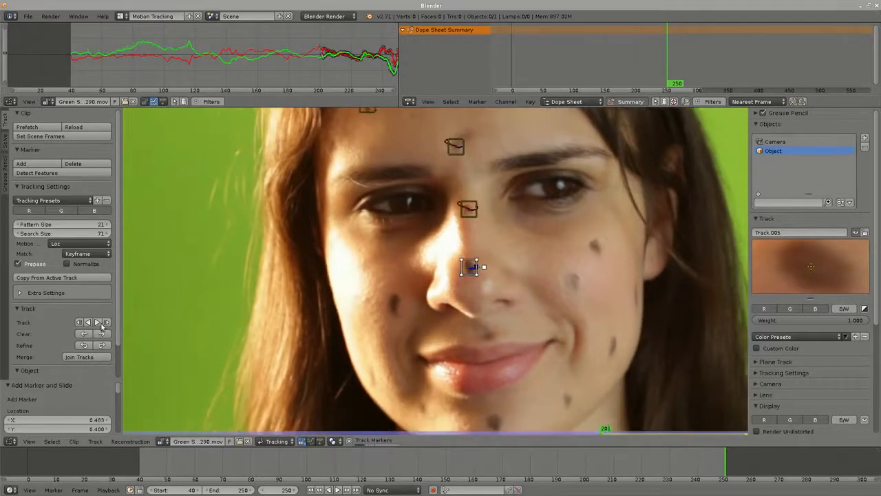
- Place a marker on the dark dot on the left cheek at frame 40 and track it forward
middle_click_drag(362, 351, 384, 317)
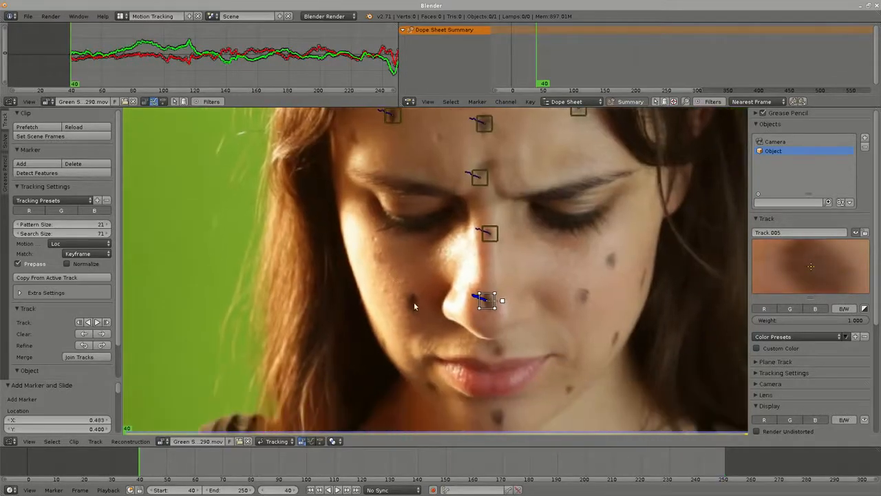
left_click(414, 301, "ctrl")
left_click(97, 323)
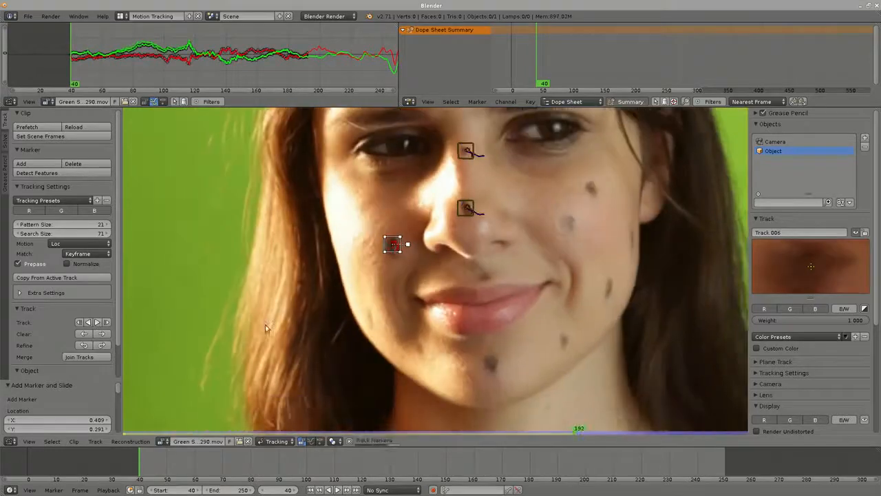
- Track a marker on the right cheek's inner dot backward from frame 250, re-centre it at frame 93, and continue tracking backward
left_click(589, 258, "ctrl")
left_click(88, 322)
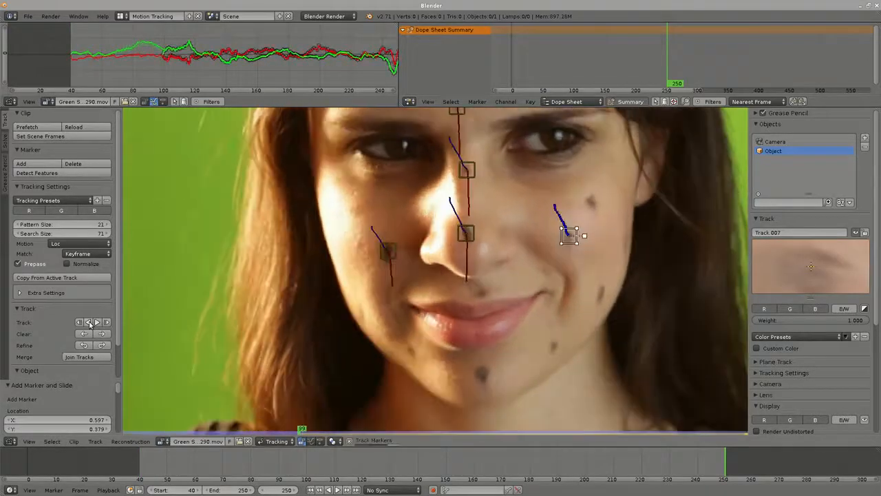
scroll(472, 298, "up", 2)
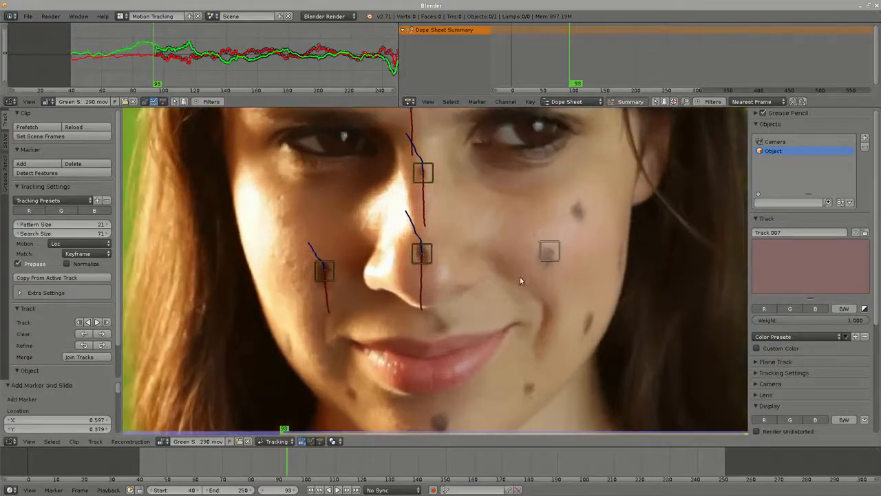
left_click_drag(557, 243, 558, 246)
left_click(87, 322)
- Place a marker on the chin dot at frame 40 and track it forward
middle_click_drag(404, 300, 392, 204)
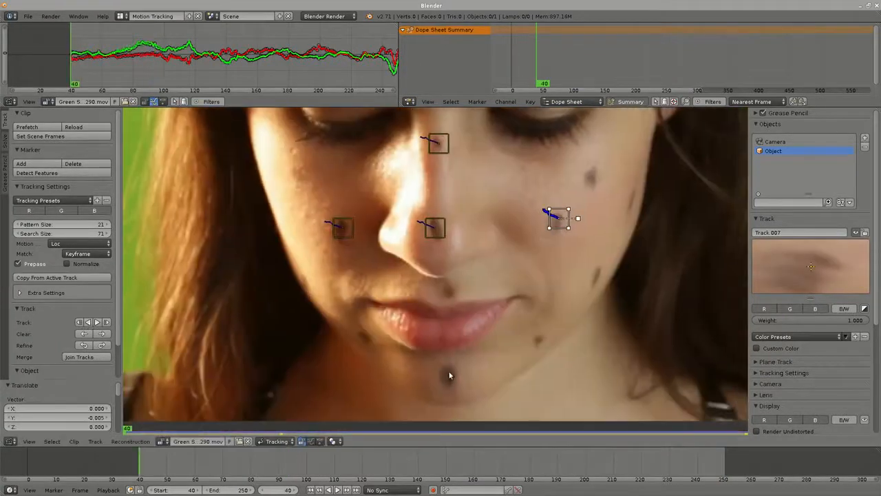
left_click(448, 373, "ctrl")
left_click(99, 322)
- Place and track markers on the right jaw, lower-cheek and upper-cheek dots, then deselect all markers
left_click(537, 325, "ctrl")
left_click(88, 322)
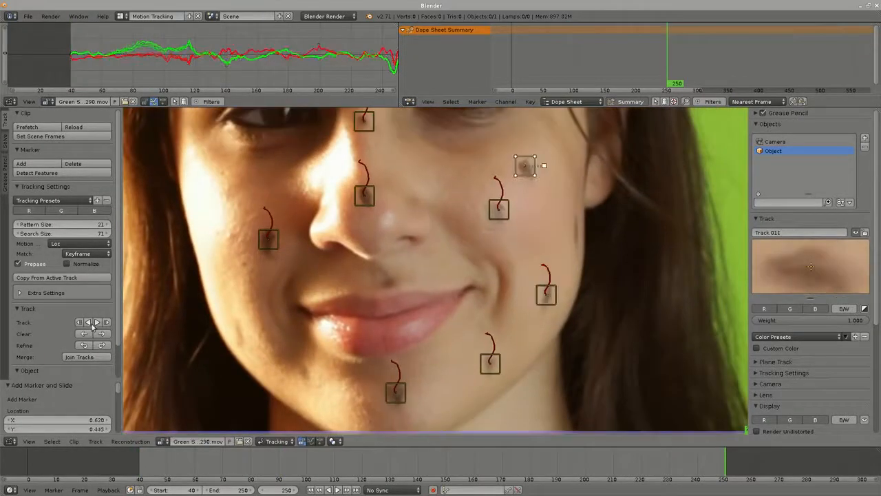
left_click(496, 266, "ctrl")
mouse_move(408, 253)
middle_mouse_down()
mouse_move(455, 256)
mouse_move(432, 245)
mouse_move(444, 247)
mouse_move(459, 268)
mouse_move(456, 257)
mouse_move(480, 246)
middle_mouse_up()
key("a")
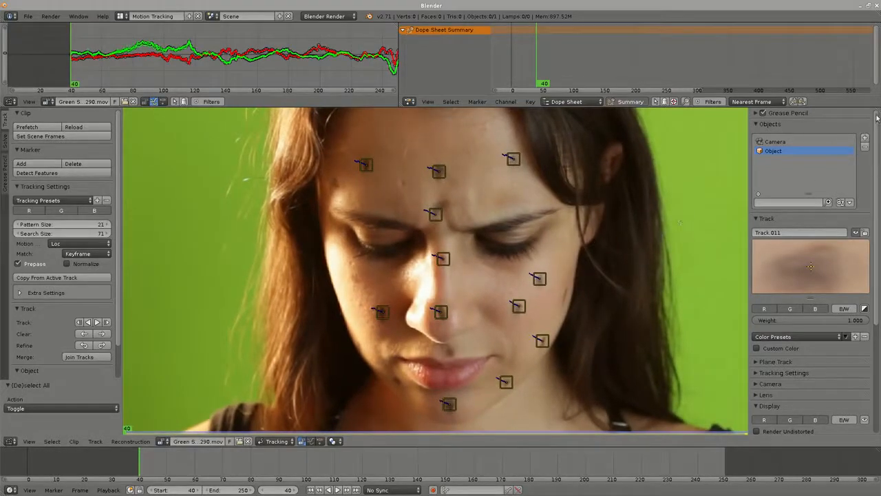
- Expand the clip's camera and lens settings and set the focal length to 35 mm
scroll(878, 126, "down", 1)
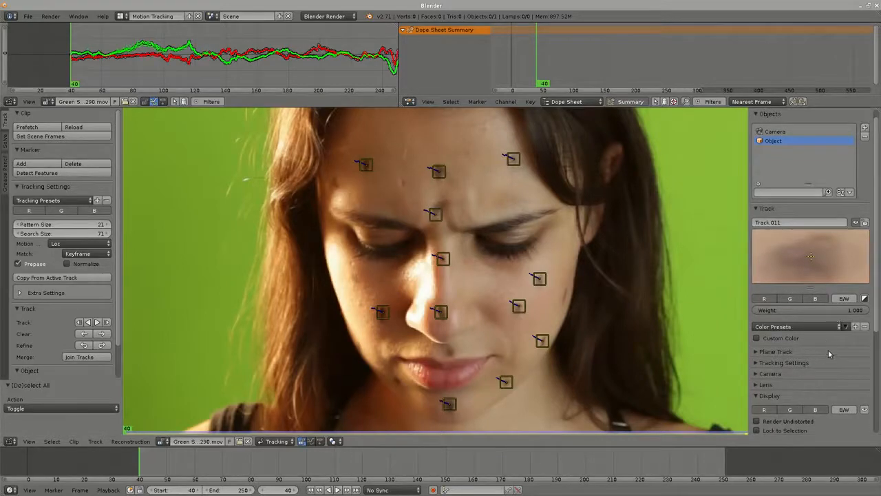
scroll(830, 353, "down", 3)
left_click(781, 338)
scroll(803, 268, "down", 4)
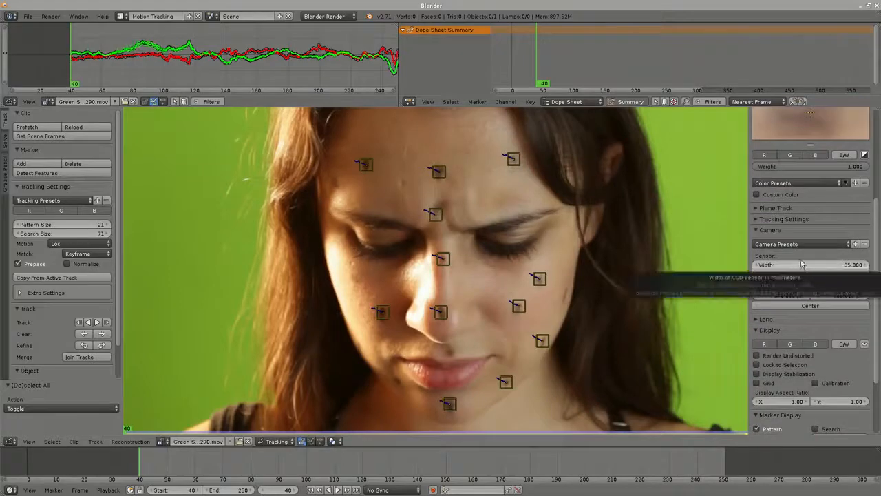
left_click(799, 245)
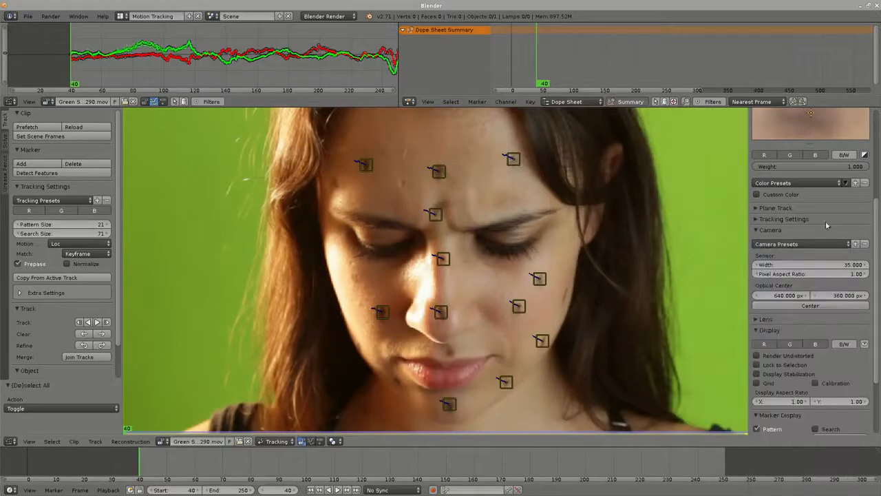
scroll(846, 258, "down", 2)
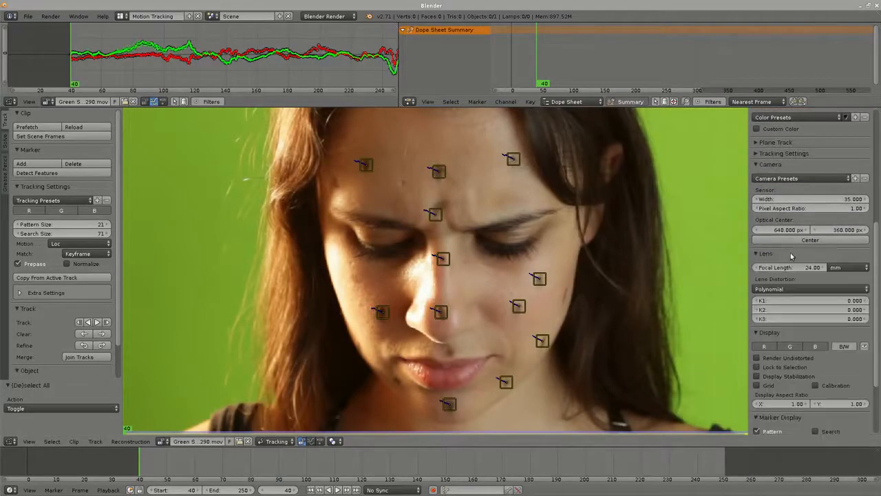
left_click(797, 255)
left_click(815, 267)
type("35")
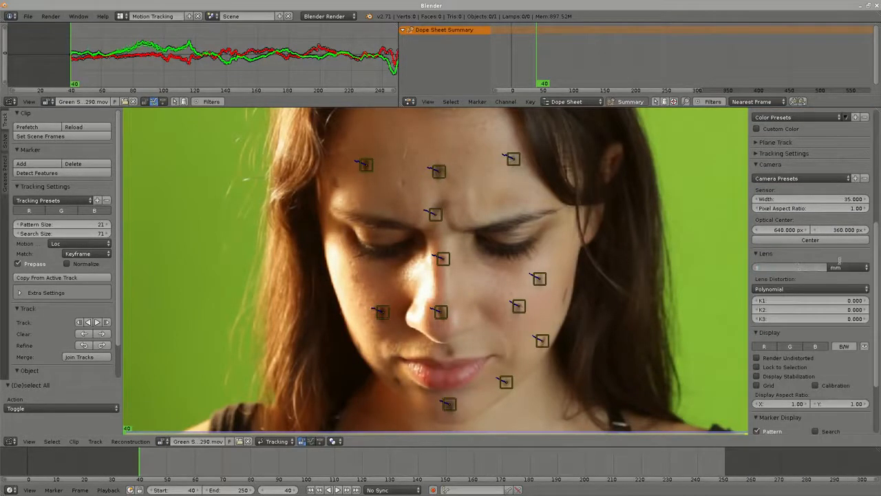
key("Return")
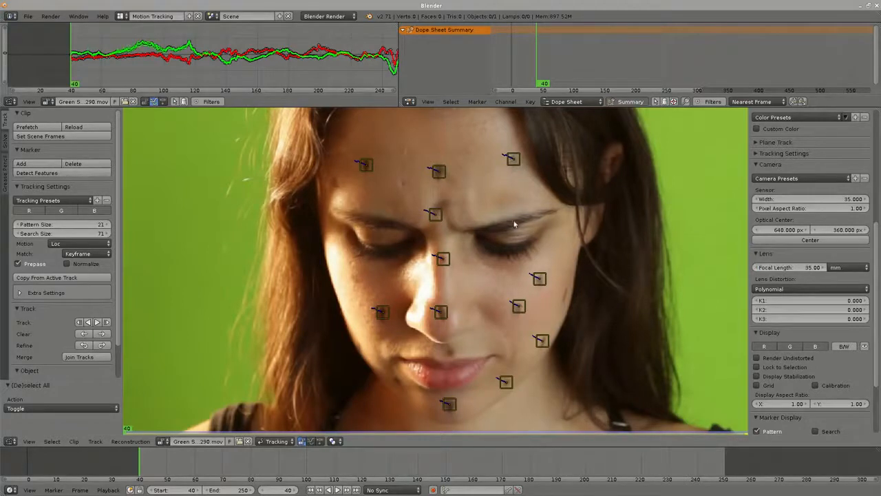
- Open the solve settings and examine the tracked markers across the face at frame 40
middle_click_drag(416, 198, 413, 206)
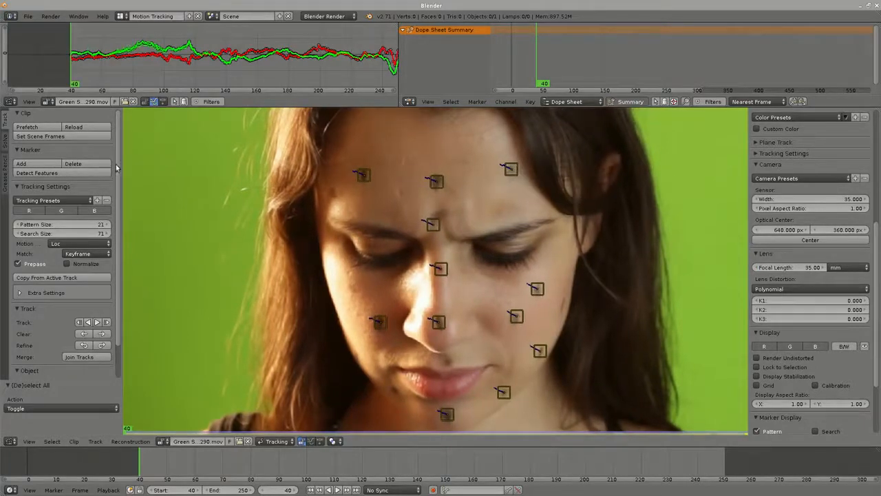
left_click(7, 143)
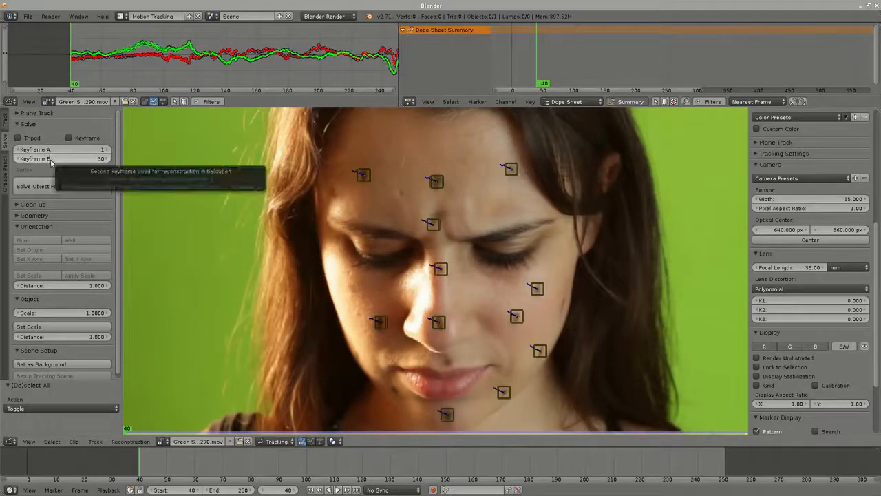
scroll(473, 240, "down", 1)
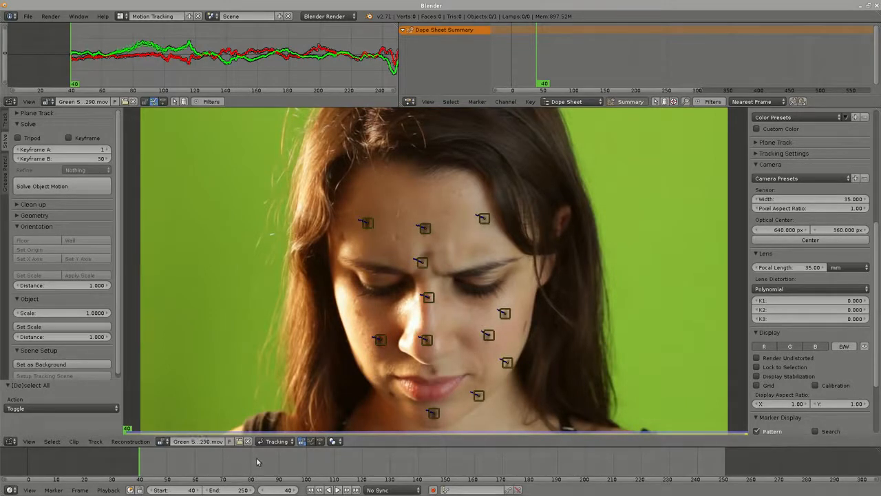
scroll(489, 312, "up", 3)
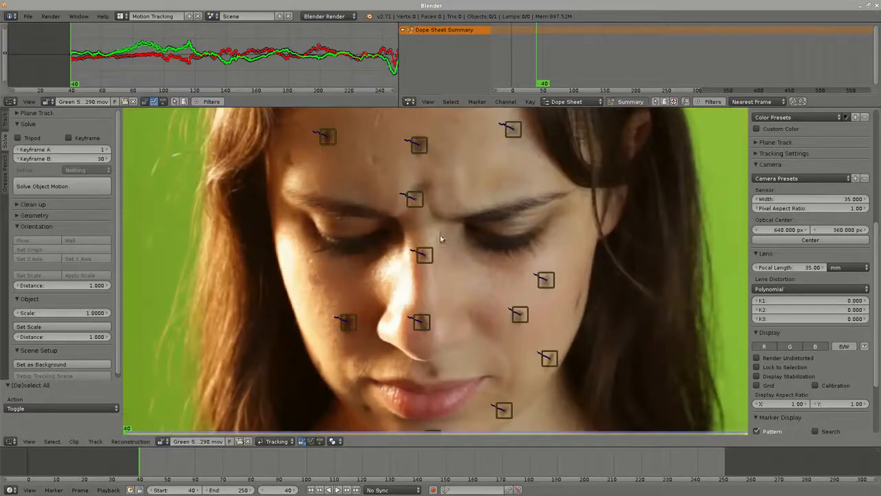
middle_click_drag(489, 312, 437, 266)
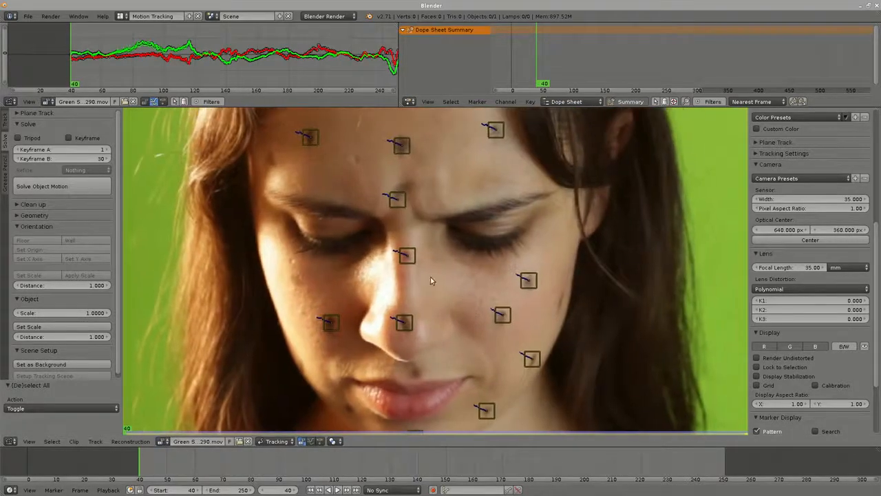
scroll(430, 277, "down", 2)
scroll(435, 304, "up", 1)
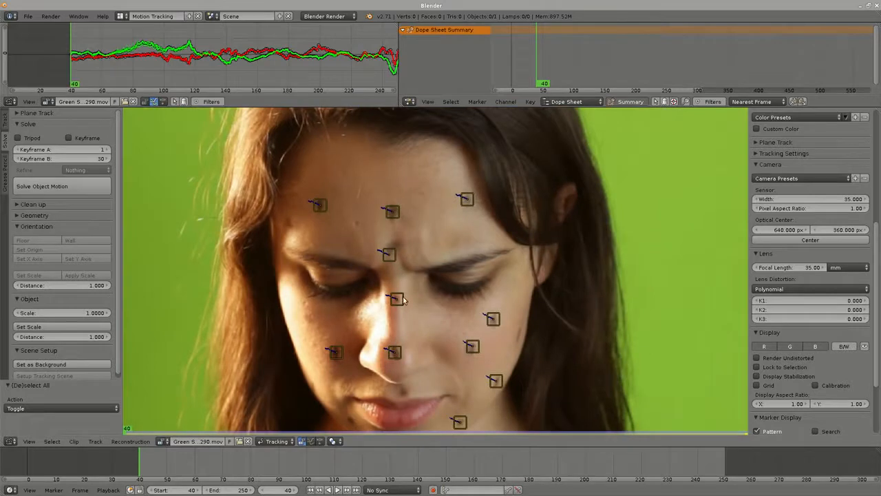
middle_click_drag(421, 301, 447, 297)
scroll(455, 307, "down", 2)
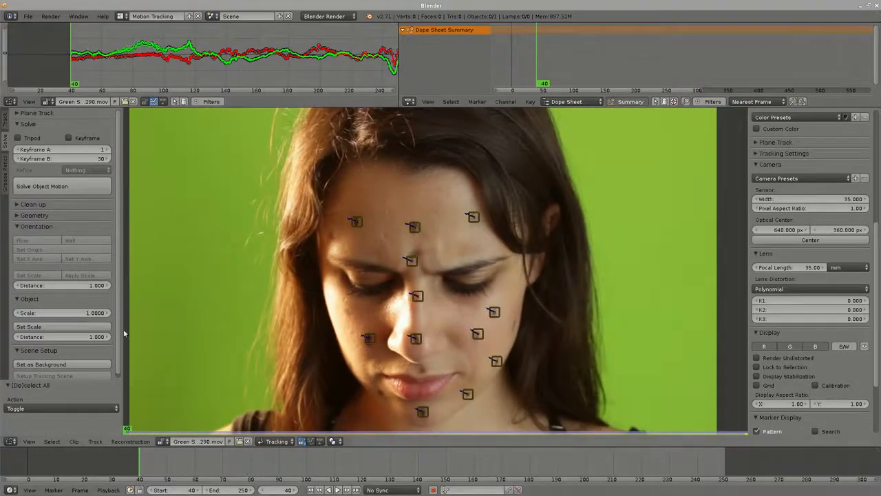
- Set the solve's Keyframe A to 80 and Keyframe B to 130, then scrub through the footage to check that range
left_click(59, 150)
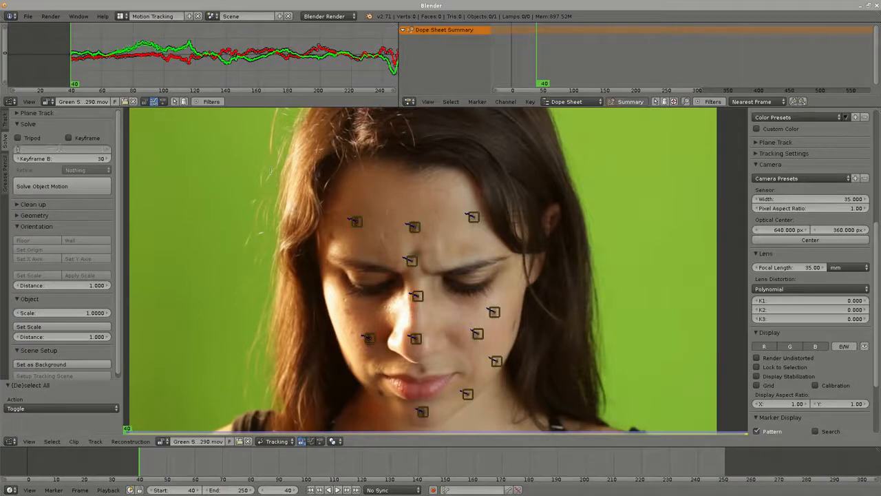
type("80")
key("Return")
left_click(69, 160)
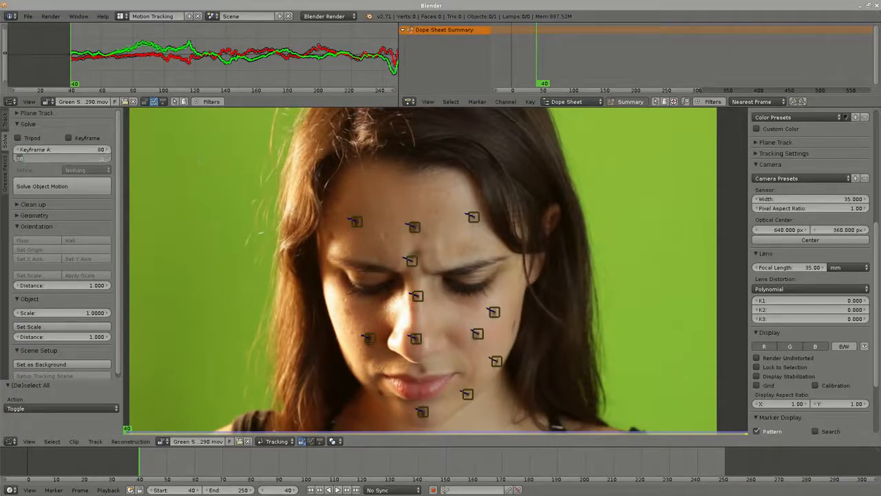
type("130")
key("Return")
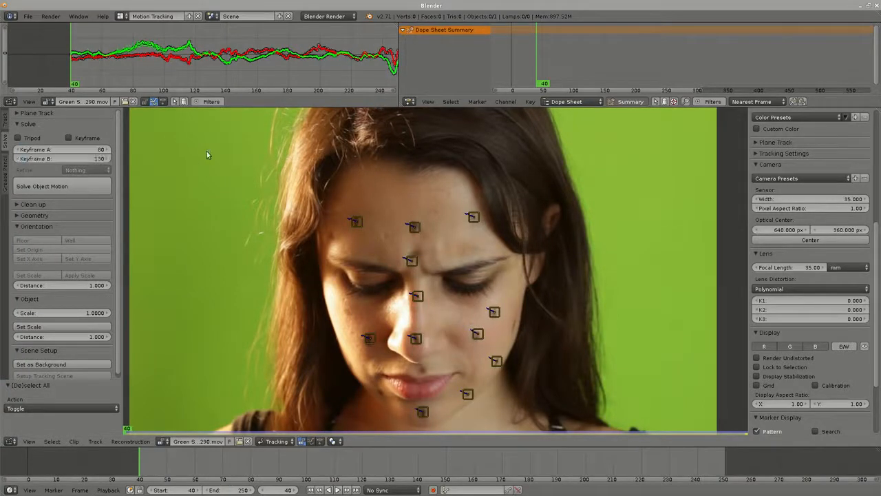
left_click_drag(253, 469, 383, 469)
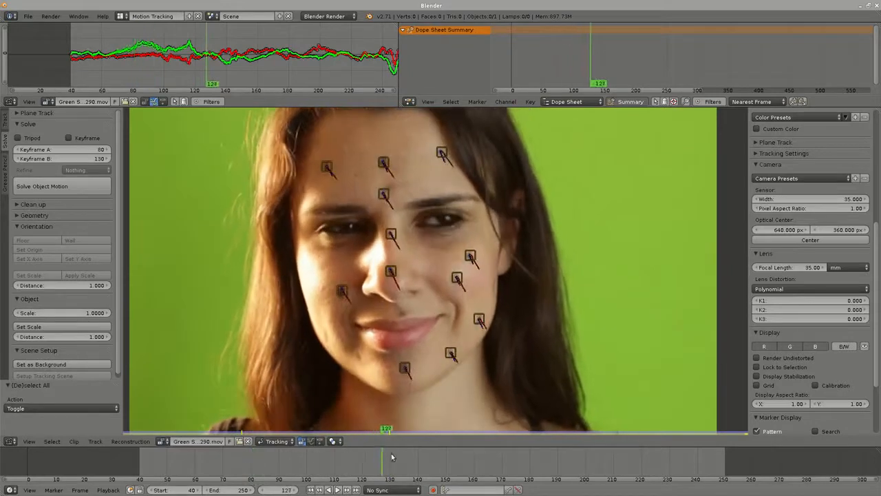
- Solve the object motion from the tracked facial markers and check the resulting reprojection on the footage
left_click(50, 186)
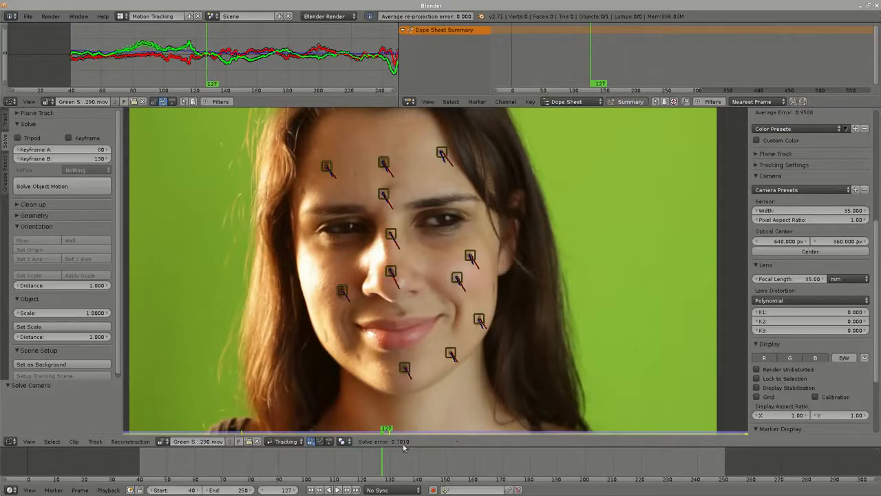
scroll(412, 452, "left", 2, "ctrl")
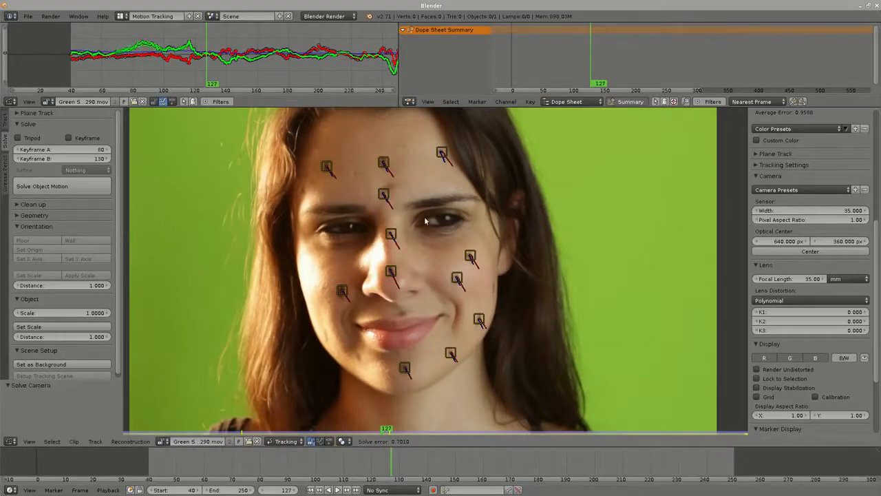
middle_click_drag(424, 220, 441, 219)
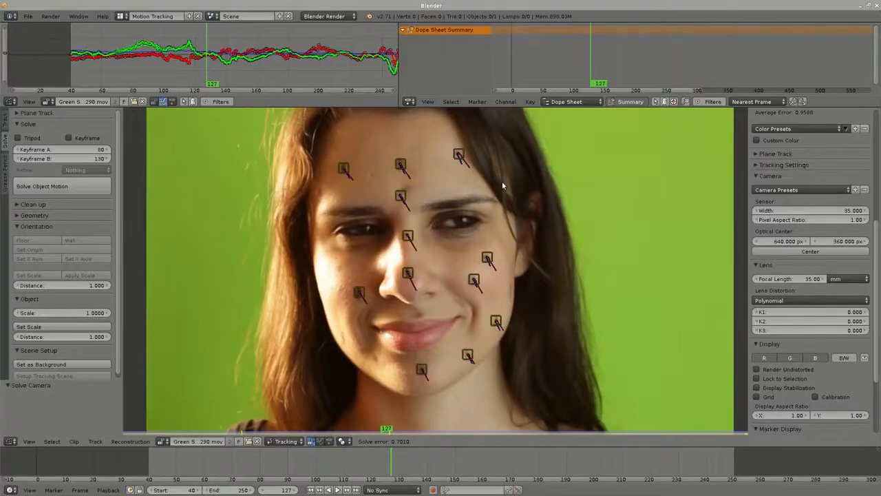
key("a")
key("a")
- Switch to the Default screen layout and align the camera to the front view
left_click(120, 16)
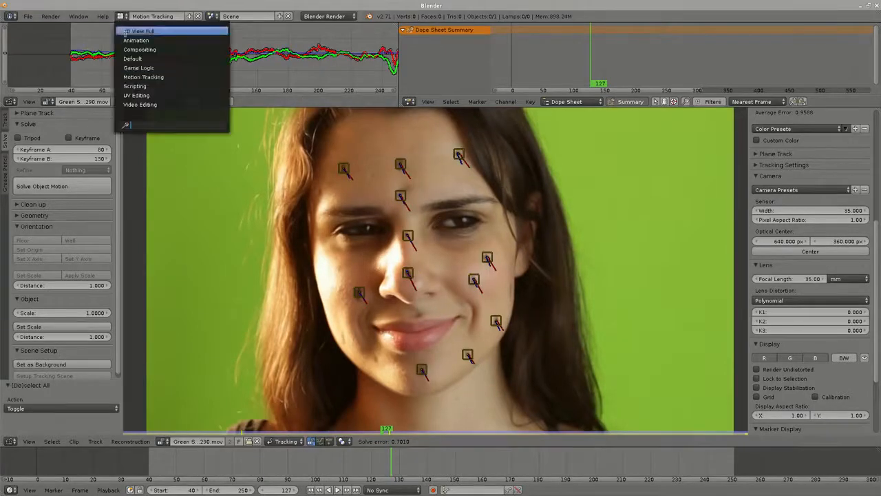
left_click(144, 57)
scroll(451, 241, "down", 3)
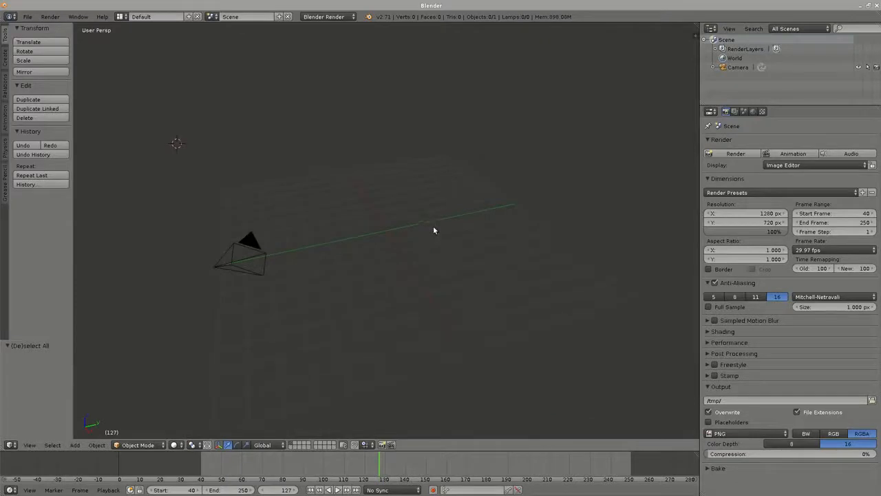
key("KP_1")
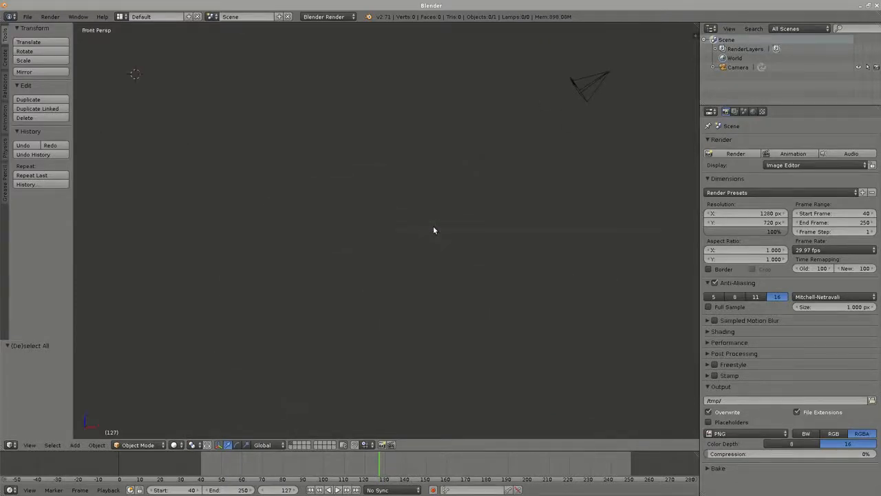
key("ctrl+alt+KP_0")
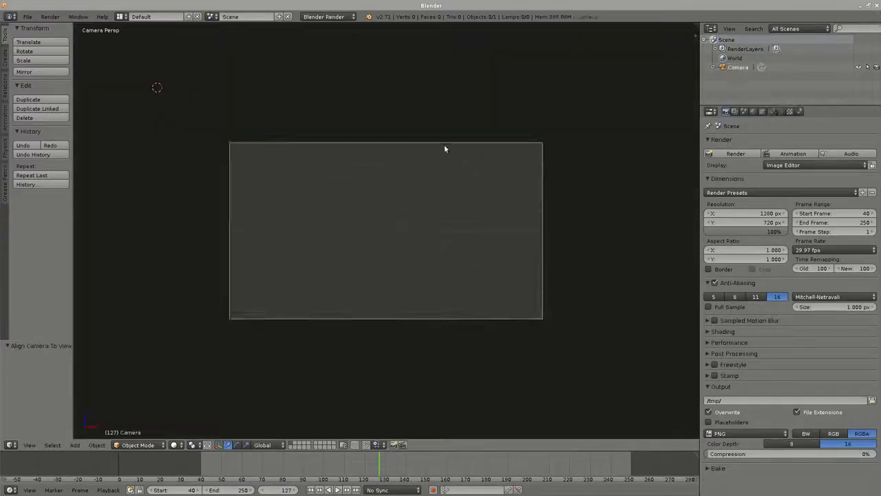
- Raise the camera along the global Z axis until it looks over the grid floor, and deselect it
key("g")
key("z")
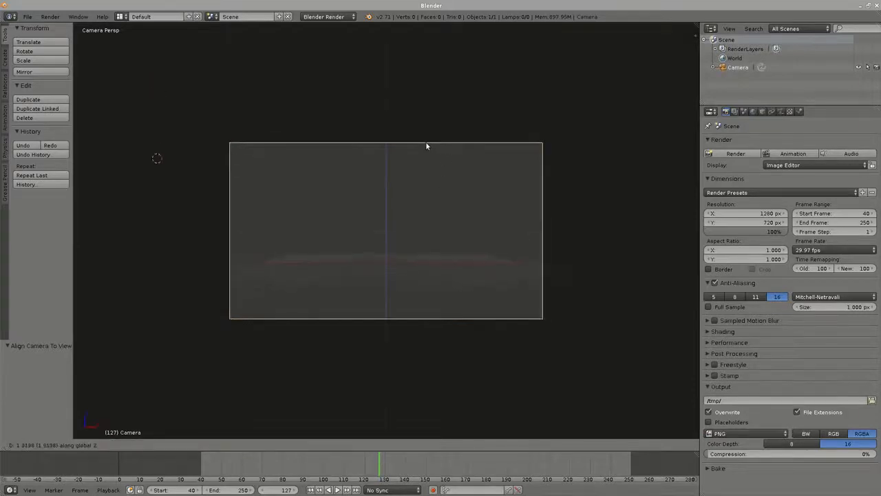
left_click(425, 96)
key("a")
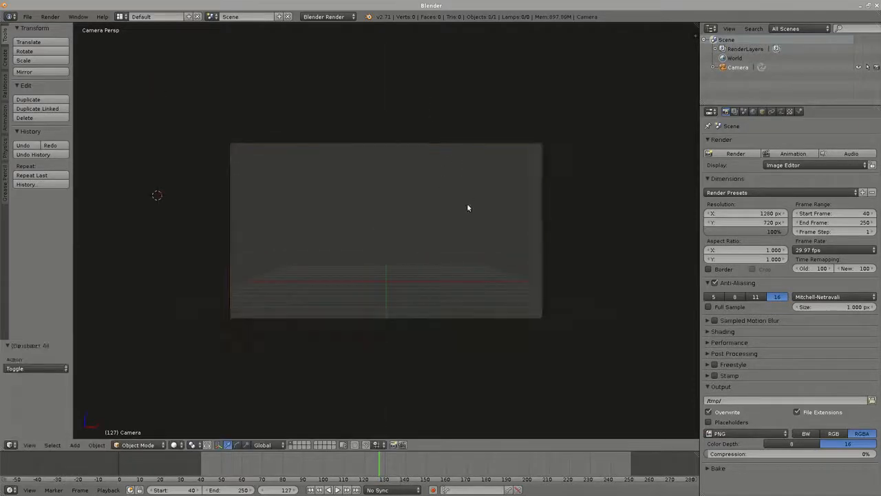
- Show the 3D view's properties, start the screencast keys display and widen the properties region slightly
key("n")
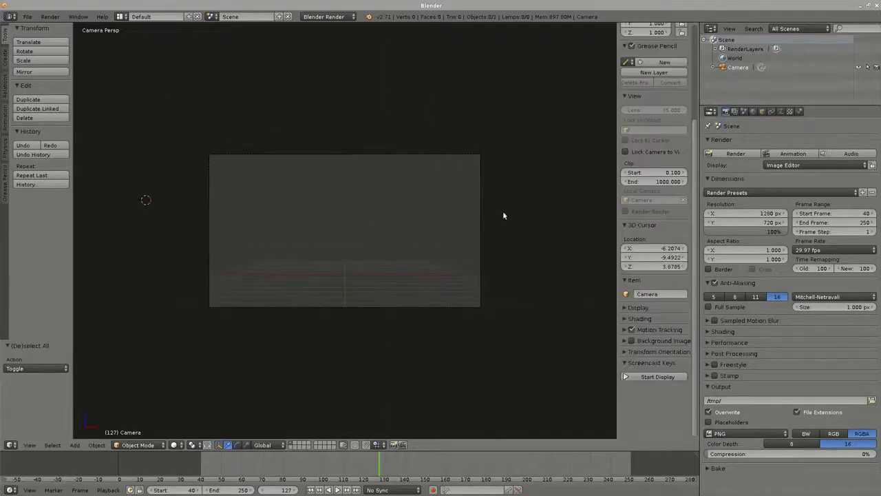
left_click(637, 377)
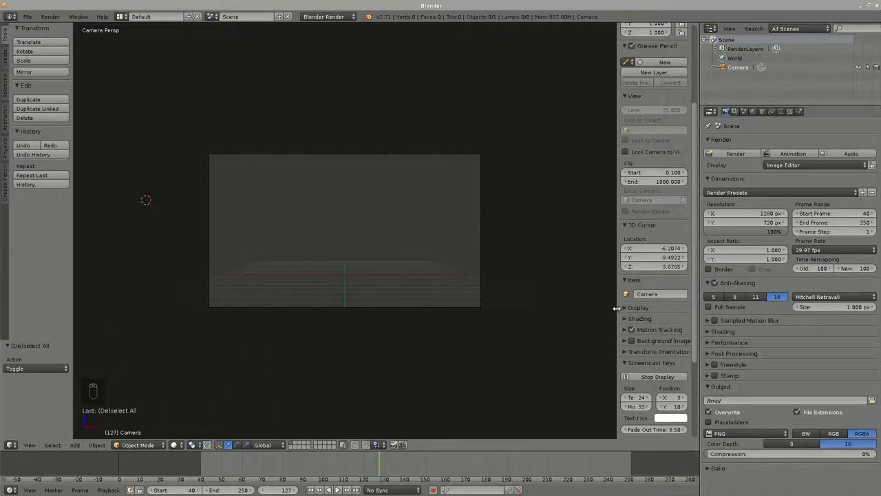
left_click_drag(616, 309, 605, 309)
- Enable background images and add a Movie Clip background that uses the camera clip, then hide both side regions
left_click(610, 341)
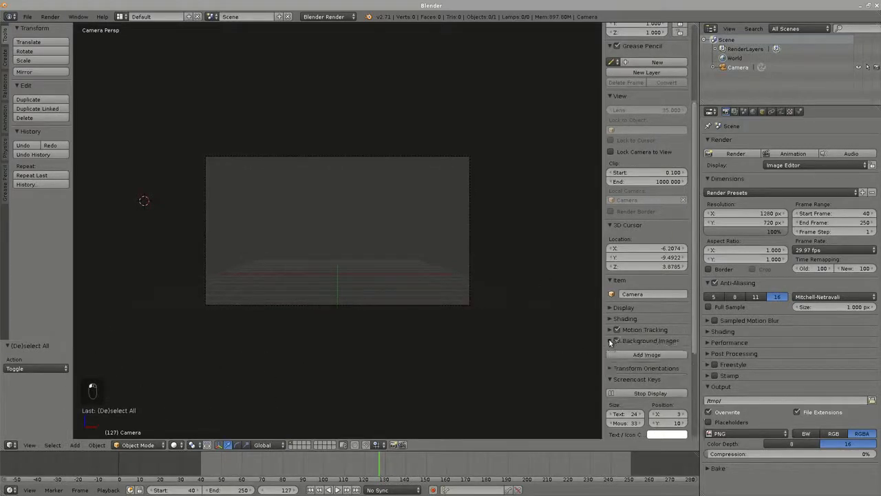
left_click(673, 354)
left_click(664, 395)
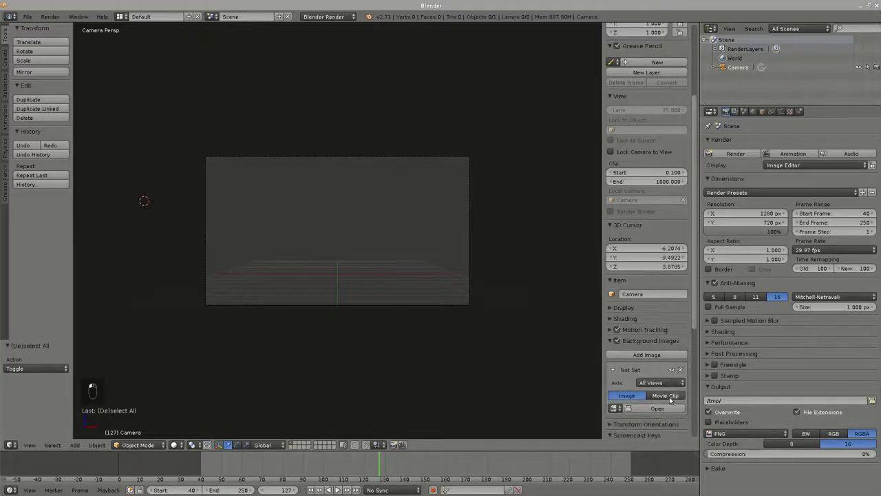
scroll(462, 180, "up", 3)
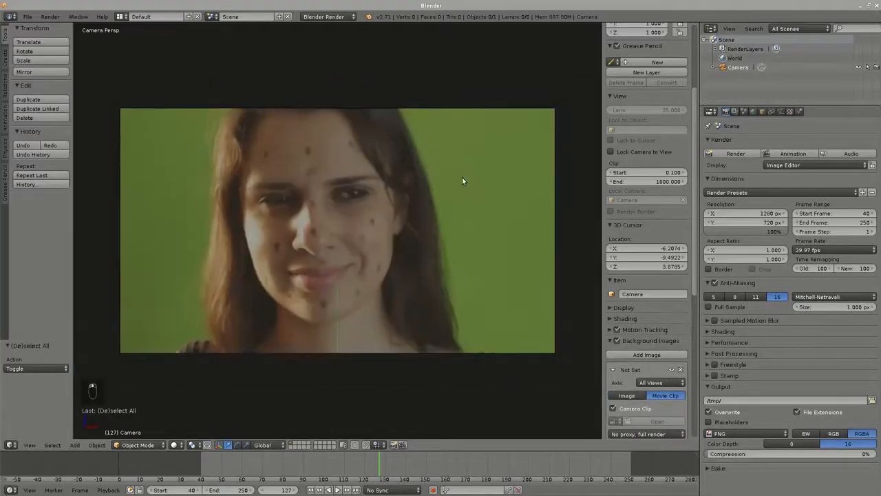
key("n")
key("t")
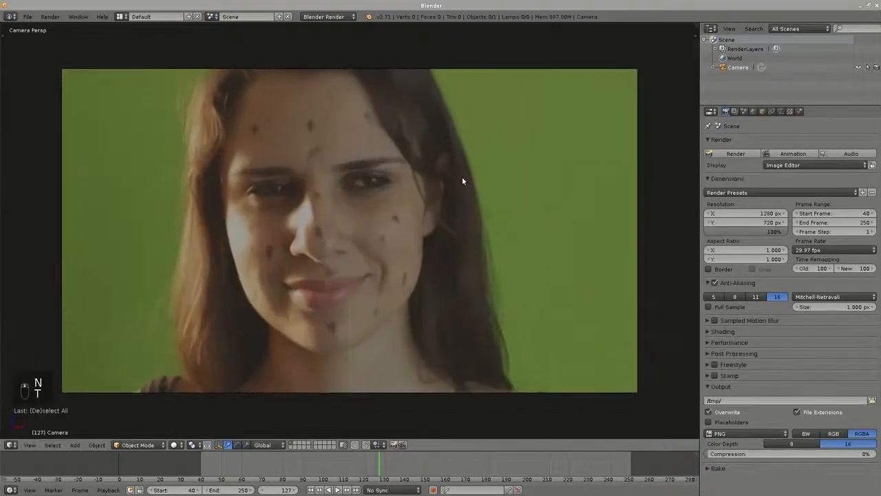
- Add a Camera Solver constraint to the camera and inspect the tracking points around it in 3D
left_click(780, 111)
right_click(637, 91)
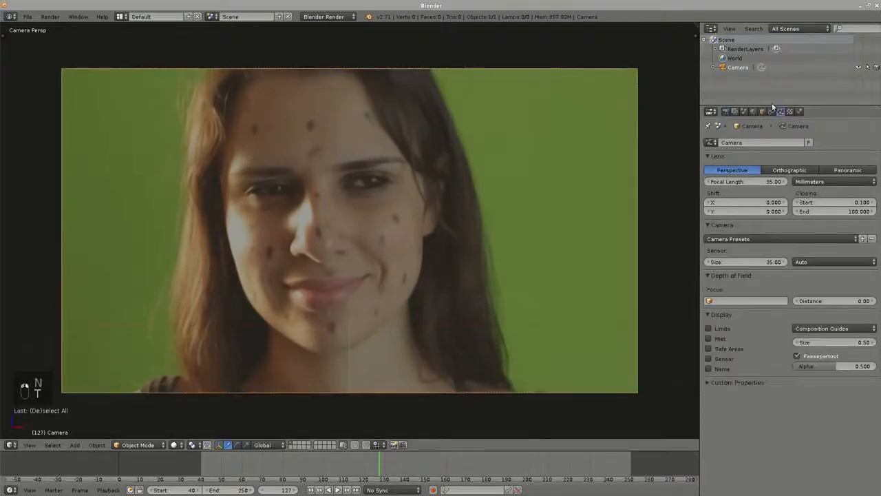
left_click(772, 112)
left_click(735, 142)
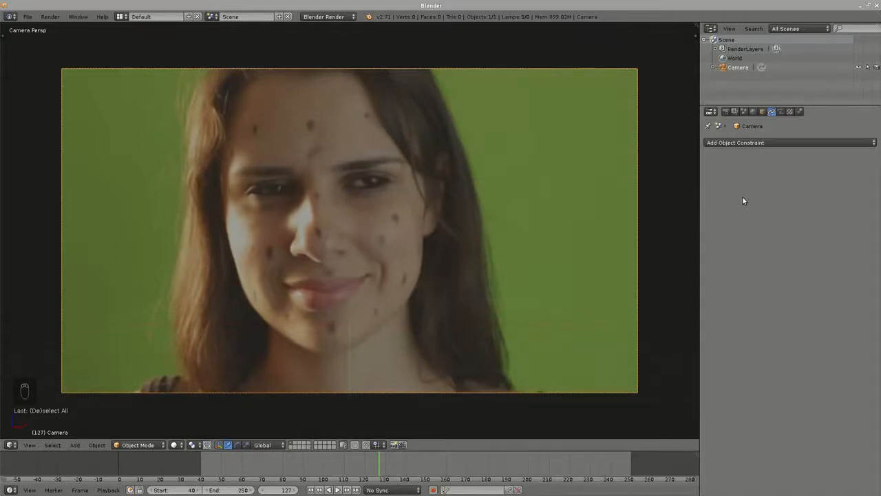
left_click(761, 143)
left_click(640, 164)
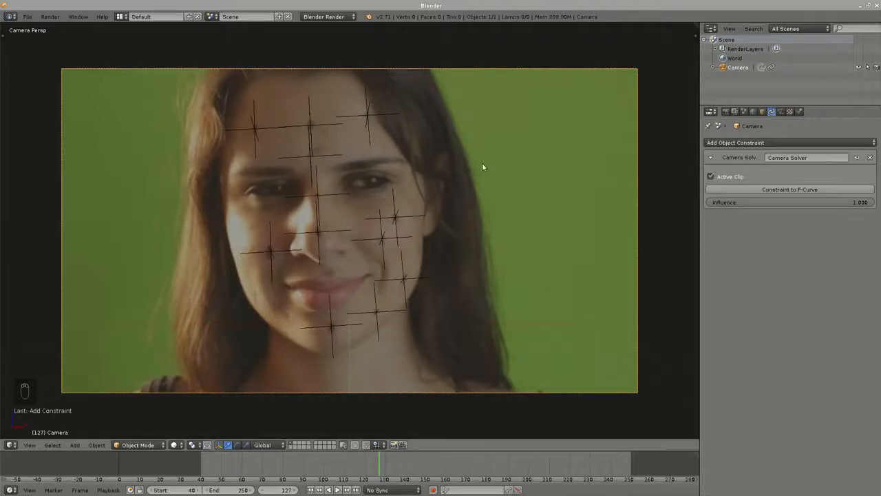
middle_click_drag(486, 186, 416, 230)
key("KP_0")
- Add a cube to the scene and move it closer to the camera and the tracking points
key("shift+a")
mouse_move(406, 247)
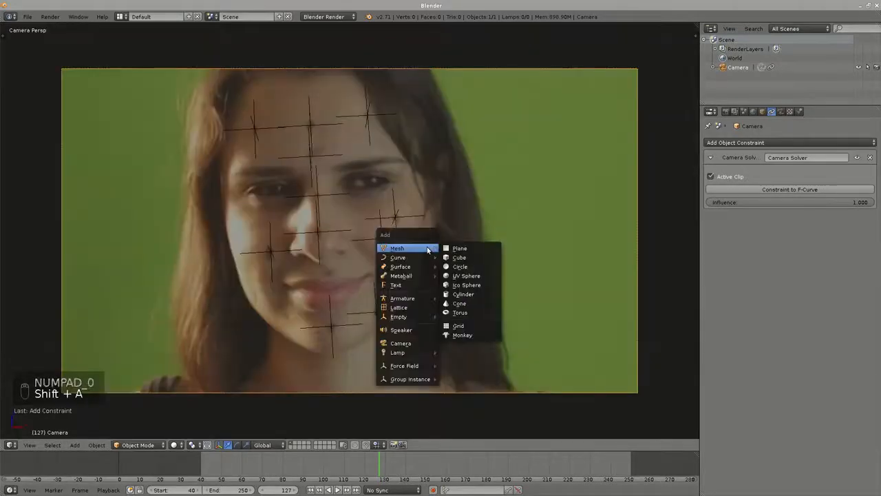
left_click(463, 262)
key("g")
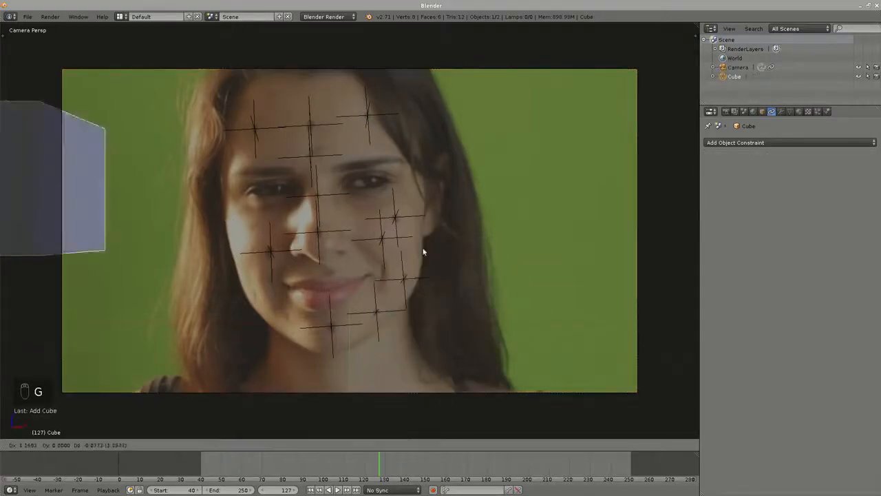
left_click(615, 268)
middle_click_drag(608, 191, 470, 209)
left_click_drag(453, 221, 239, 214)
scroll(307, 212, "up", 4)
- Add an Object Solver constraint to the cube
left_click(735, 142)
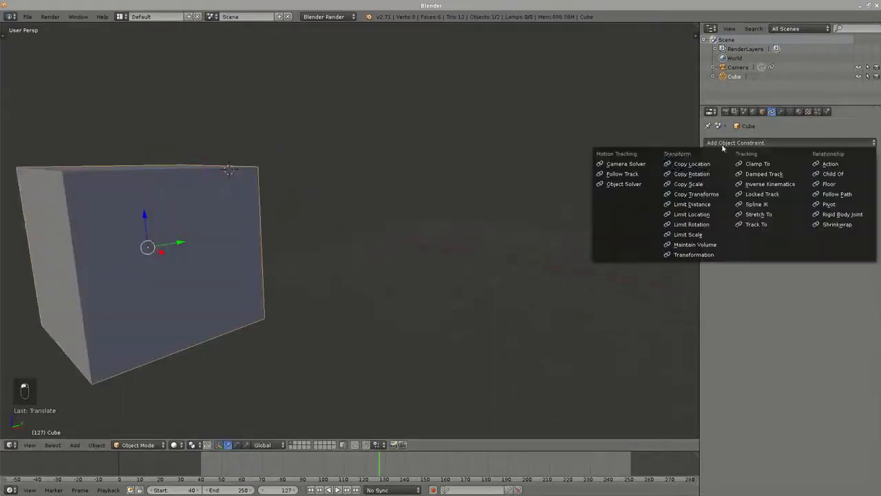
left_click(624, 182)
scroll(282, 238, "down", 4)
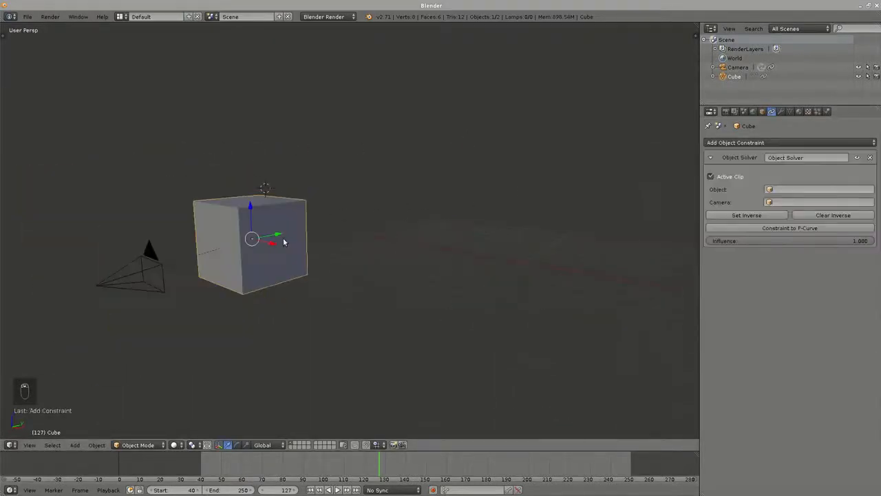
- Set the Object Solver constraint's object to Object and its camera to Camera
left_click(802, 192)
left_click(785, 204)
left_click(787, 202)
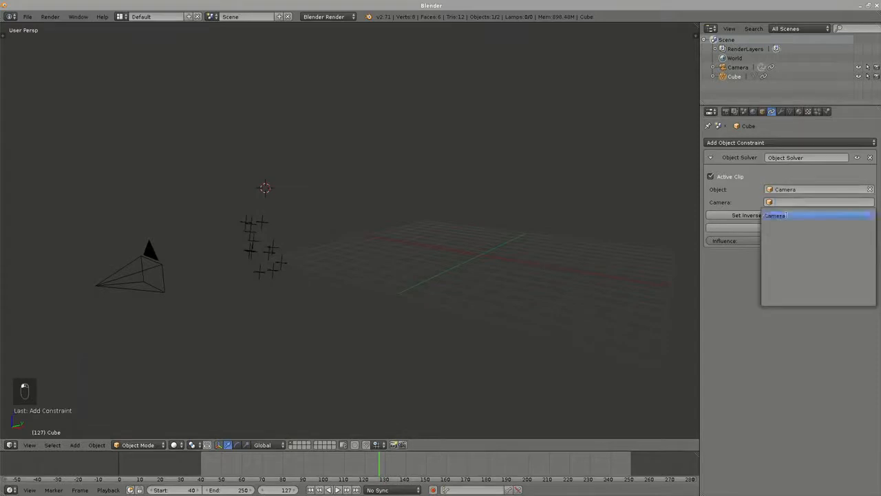
left_click(787, 215)
left_click(792, 189)
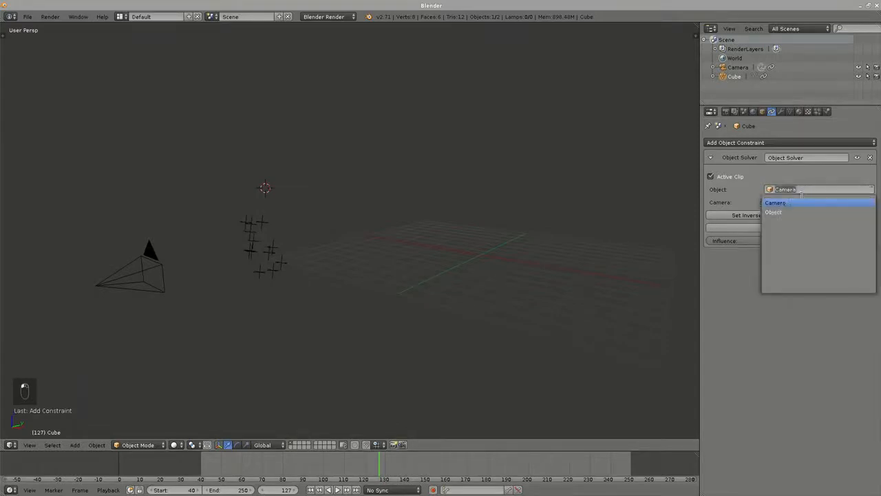
left_click(791, 212)
left_click(785, 202)
left_click(785, 216)
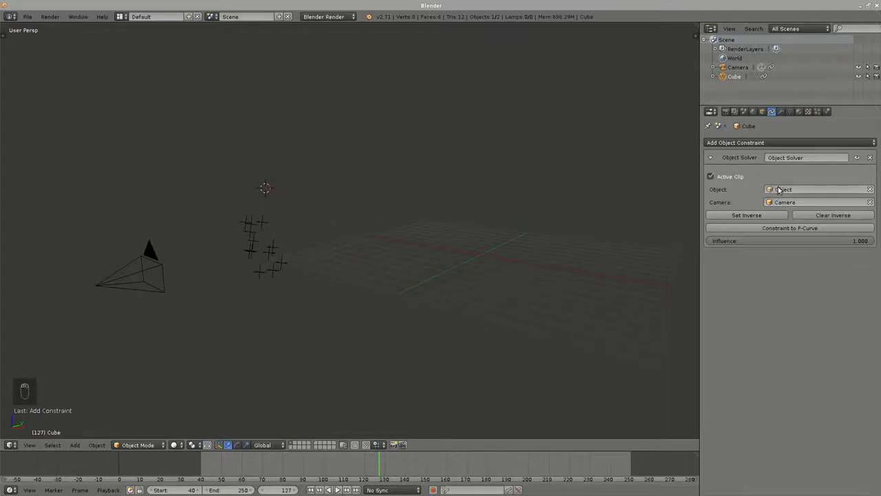
- In the right orthographic view, move the cube onto the cluster of tracking points and scale it down
scroll(342, 206, "down", 8)
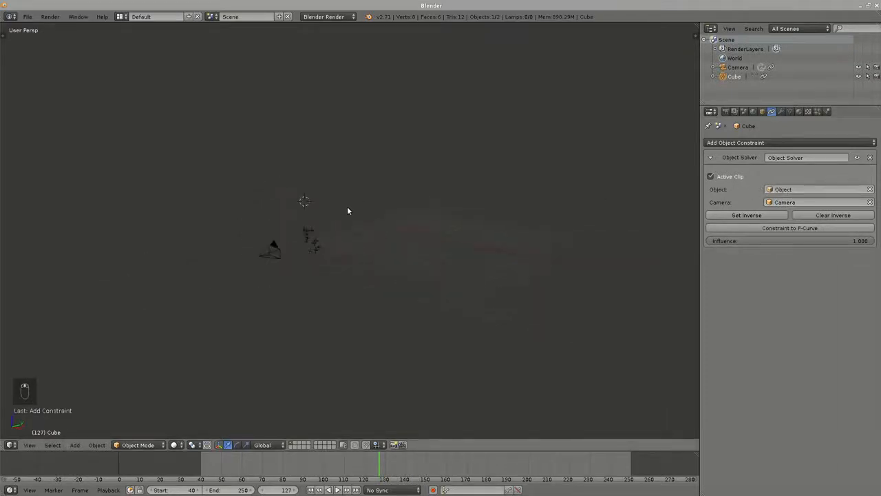
key("KP_3")
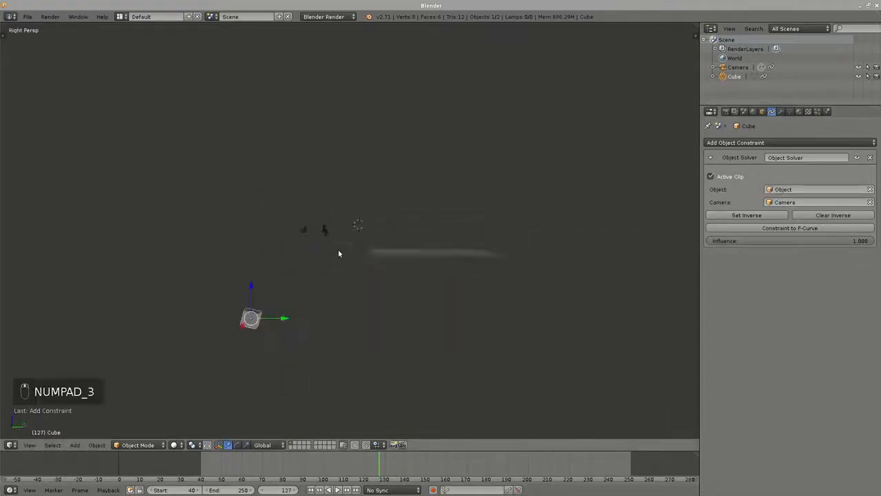
key("KP_5")
scroll(342, 252, "up", 5)
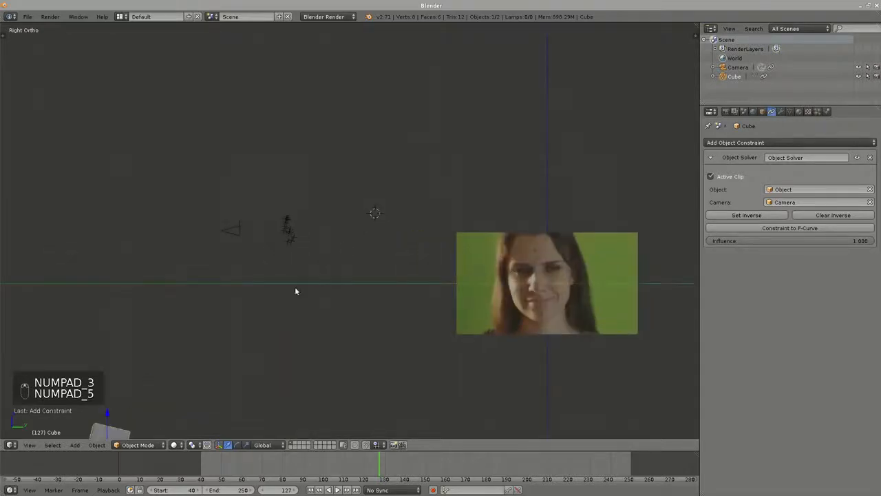
key("g")
left_click(478, 83)
key("s")
left_click(398, 225)
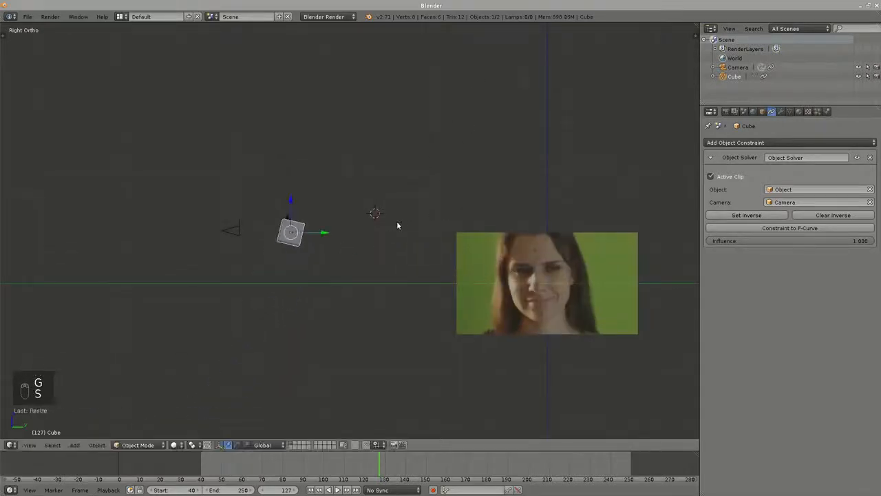
- In the camera view, centre the cube over the woman's face and shrink it to about the face's width
key("KP_0")
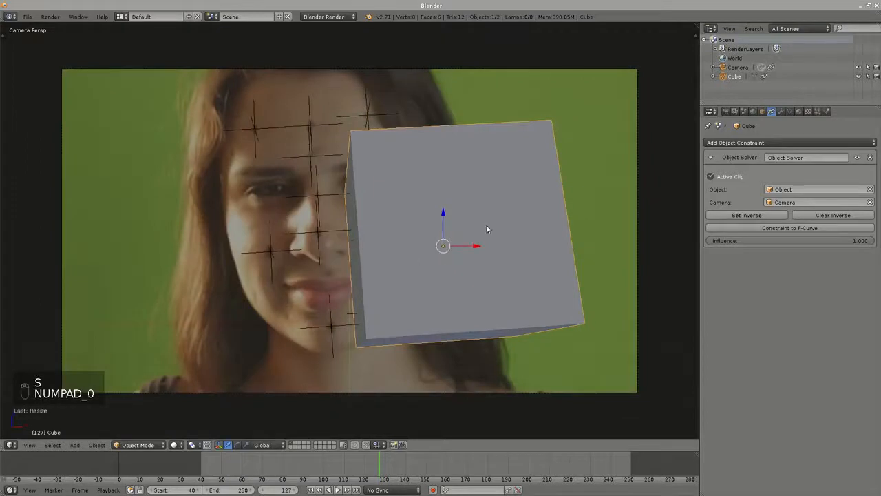
key("g")
left_click(451, 215)
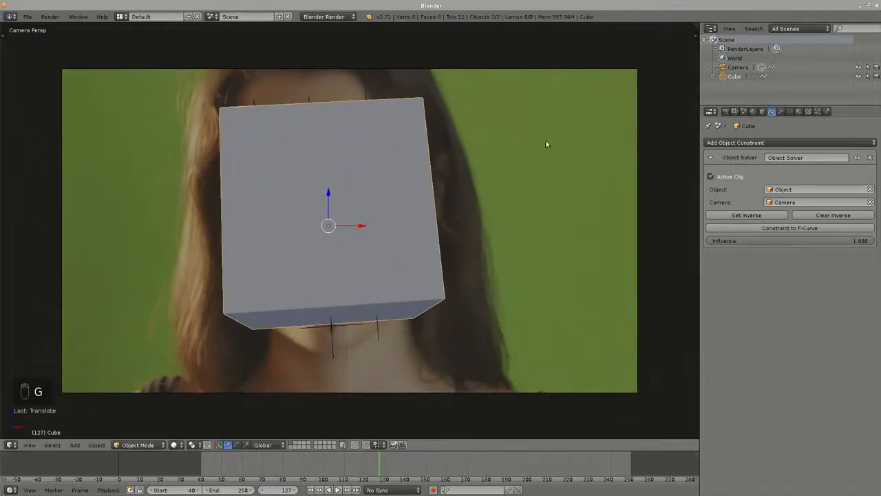
key("s")
left_click(521, 175)
- With wireframe display on, rotate and nudge the cube to match the face's tilt, then play the footage to check the tracking
key("z")
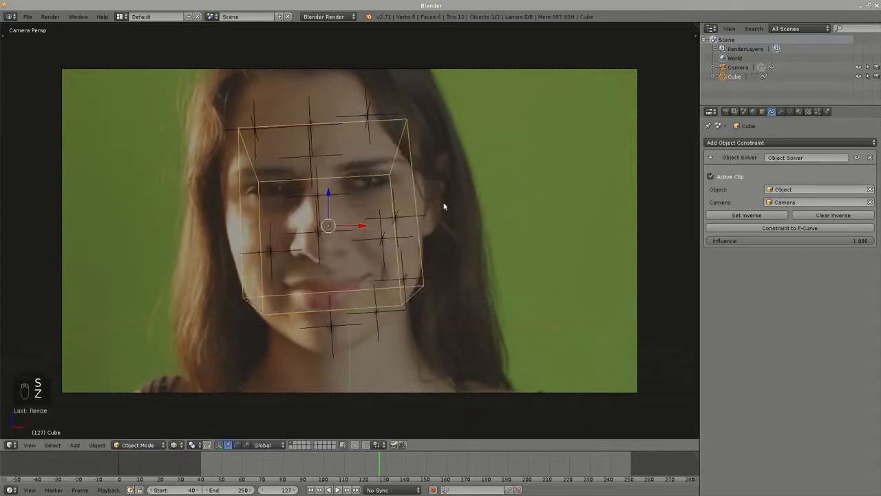
key("r")
key("r")
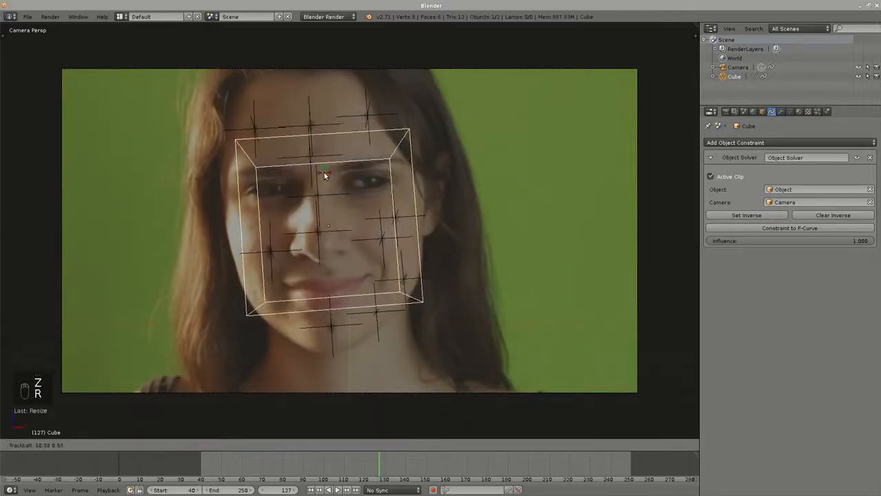
left_click(325, 173)
left_click_drag(347, 224, 343, 225)
key("r")
left_click(499, 176)
key("alt+a")
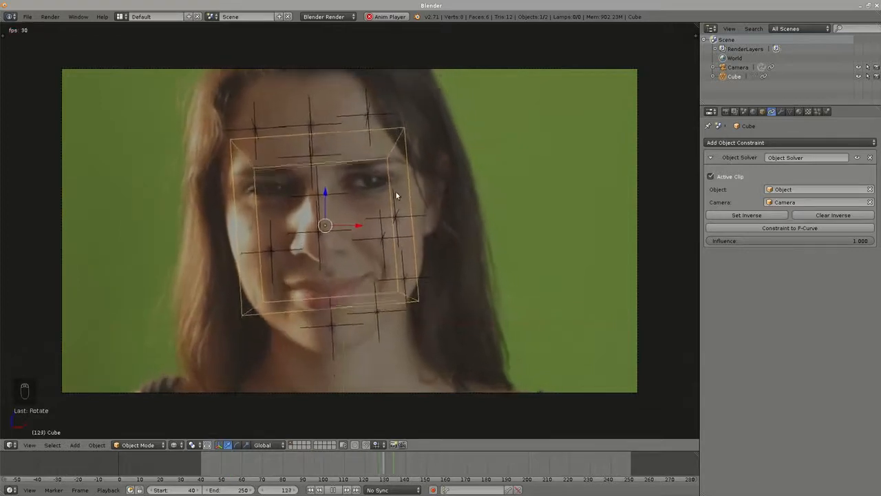
key("alt+a")
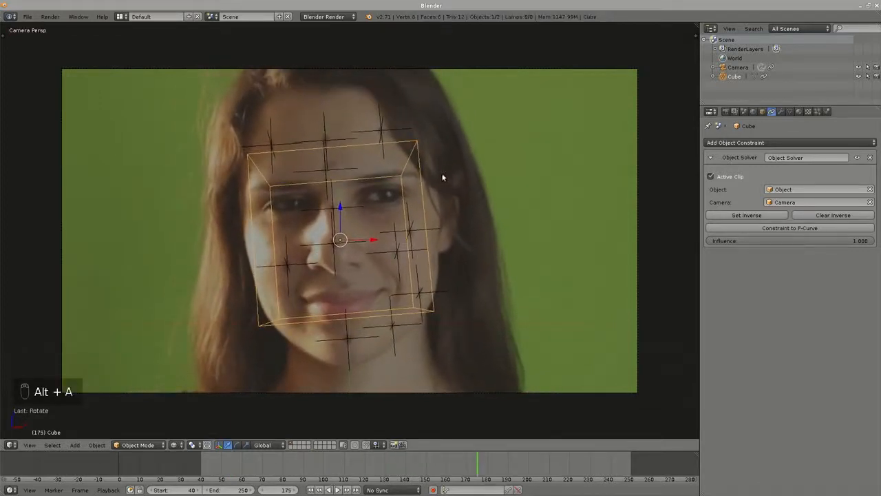
- Delete the tracking cube and import the Wavefront model obj face.obj
key("Delete")
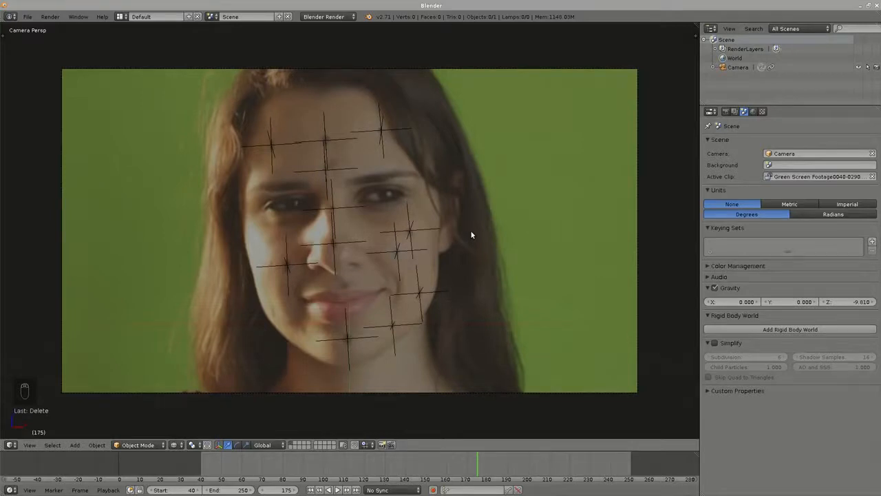
left_click(28, 17)
mouse_move(75, 173)
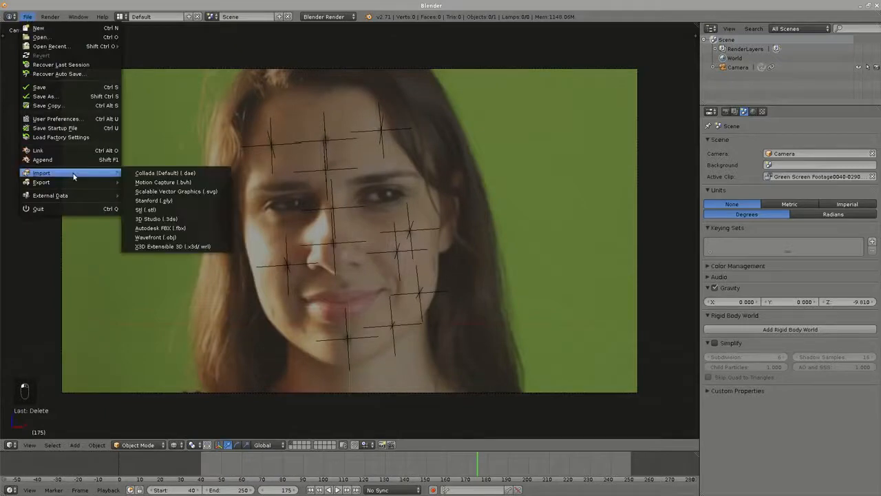
left_click(184, 239)
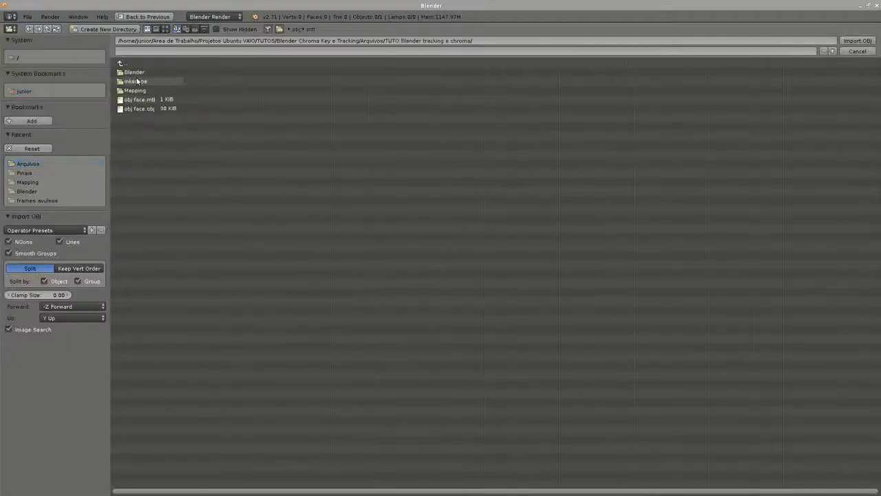
left_click(142, 109)
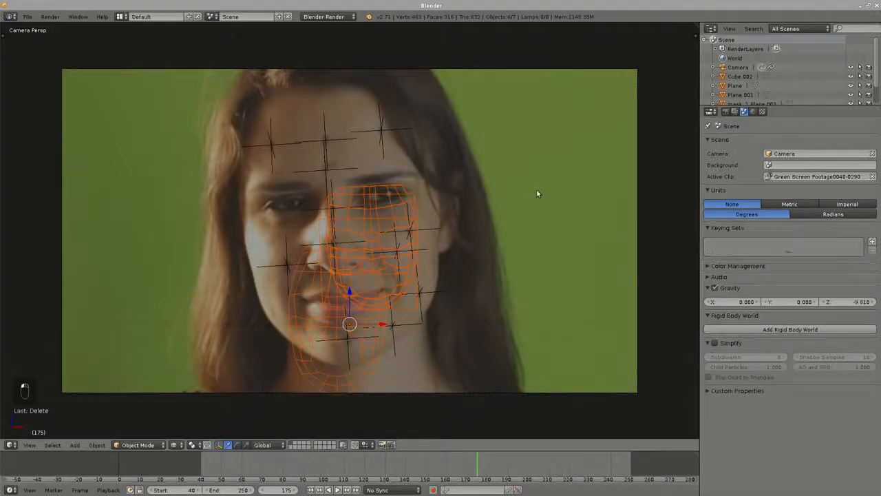
- Deselect the imported objects and delete the cube surrounding the small face mask
middle_click_drag(536, 188, 269, 185)
key("a")
right_click(290, 184)
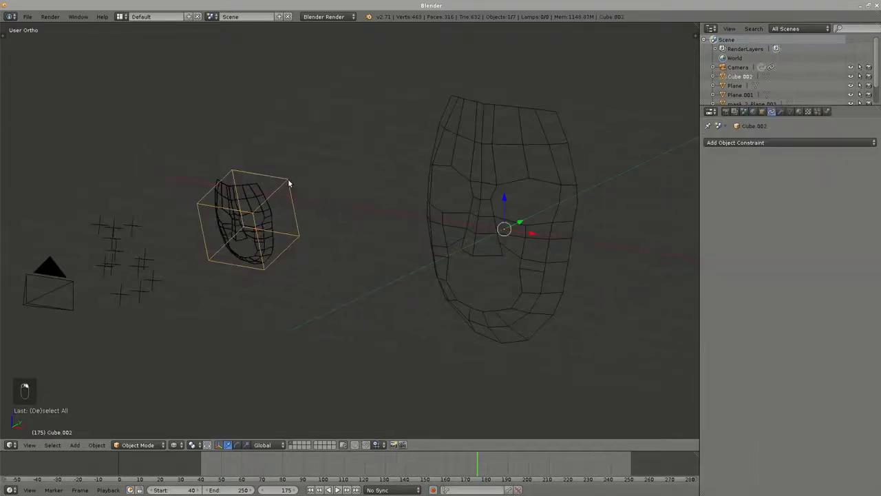
key("Delete")
- Inspect the large face mask Plane.001 up close and delete it
middle_click_drag(451, 191, 350, 168)
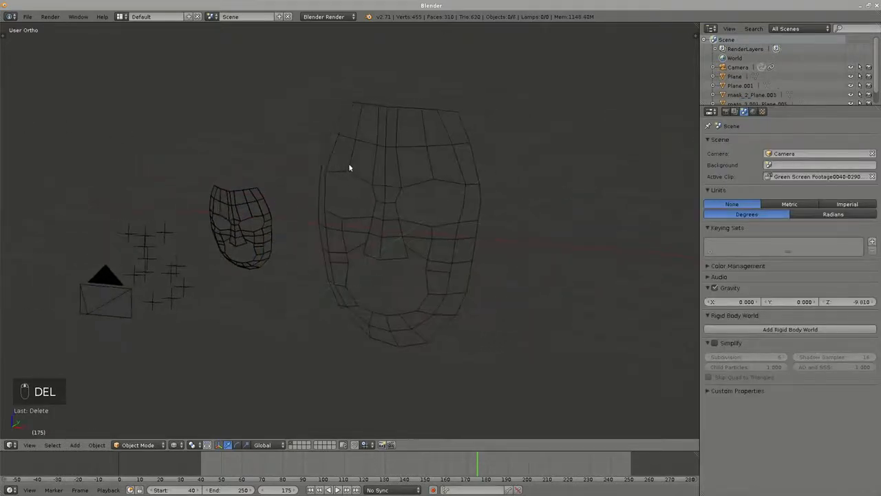
right_click(409, 173)
key("KP_Decimal")
middle_click_drag(402, 119, 212, 148)
key("KP_5")
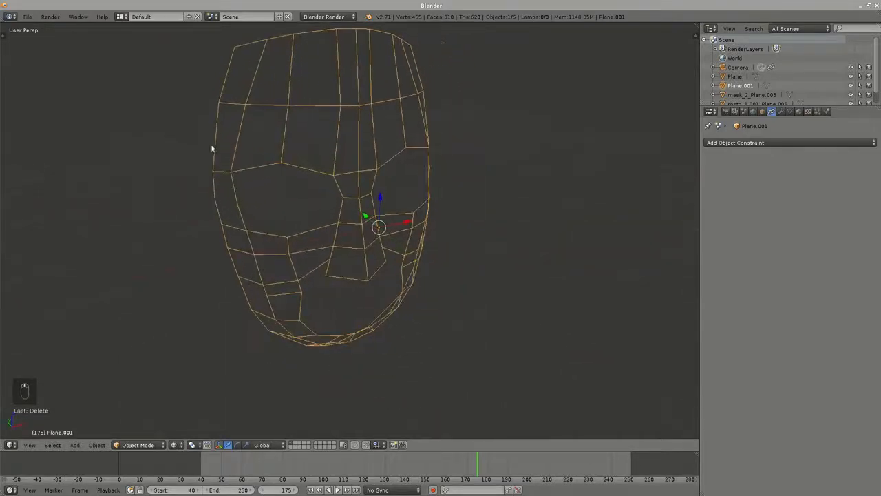
middle_click_drag(280, 287, 84, 228)
scroll(380, 252, "down", 9)
key("Delete")
left_click(361, 241)
- Select the overlapping small mask rosto_3.001_Plane.005, examine its duplicate layers and delete it
right_click(78, 230)
key("KP_Decimal")
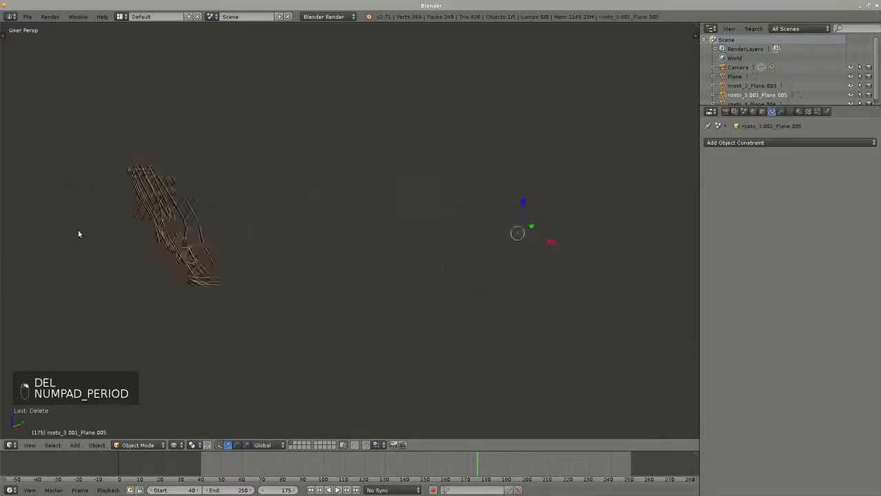
middle_click_drag(341, 189, 370, 195)
scroll(371, 194, "up", 4)
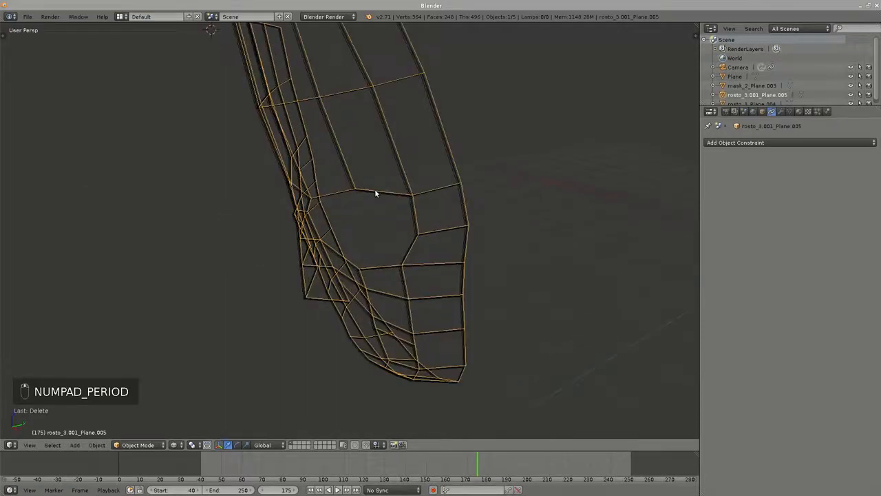
scroll(375, 194, "down", 2)
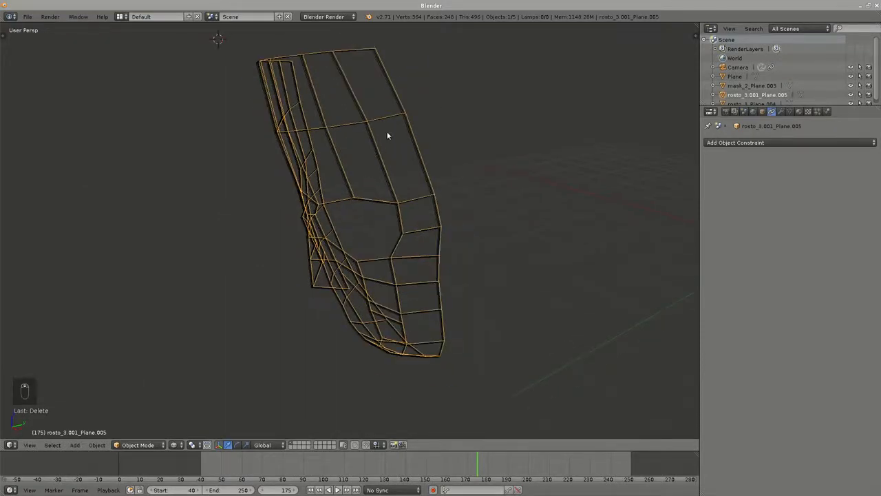
middle_click_drag(388, 136, 374, 130)
scroll(374, 131, "up", 2)
scroll(399, 131, "down", 2)
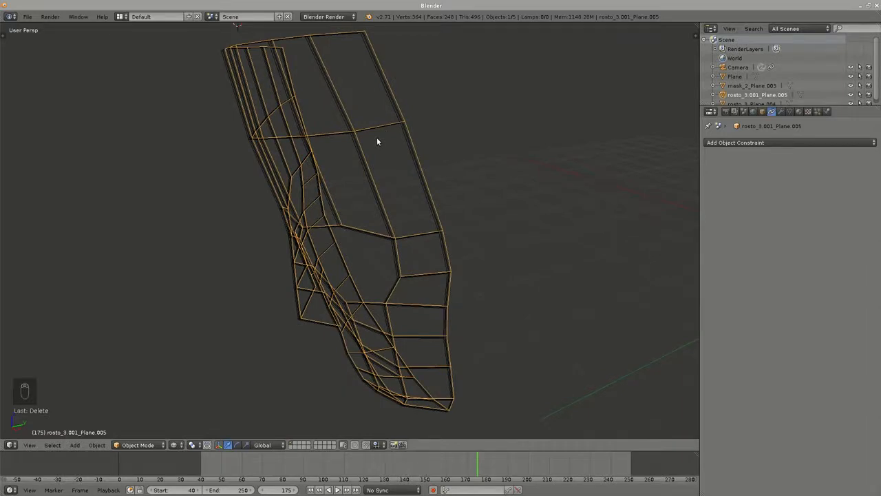
key("Delete")
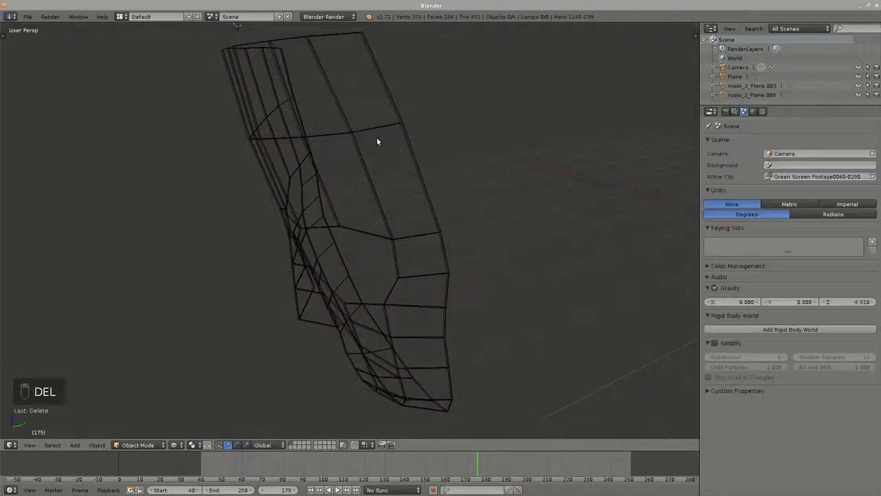
- Delete the duplicate masks rosto_3_Plane.004 and mask_2_Plane.003, keeping only the mask named Plane
right_click(392, 128)
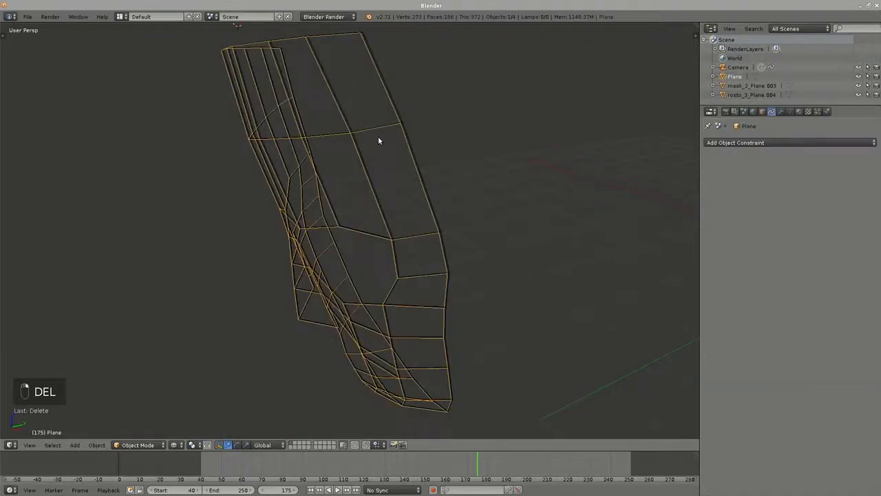
right_click(364, 150)
key("Delete")
left_click(375, 149)
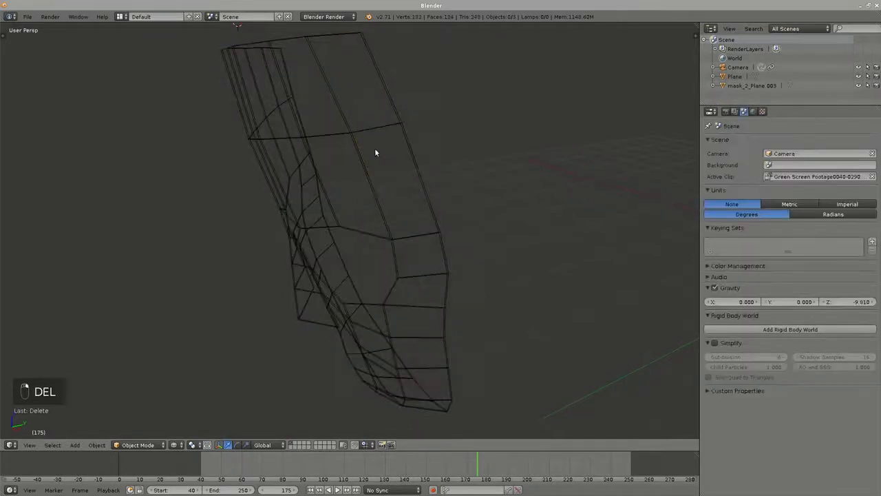
right_click(360, 146)
key("Delete")
left_click(344, 147)
scroll(381, 161, "down", 5)
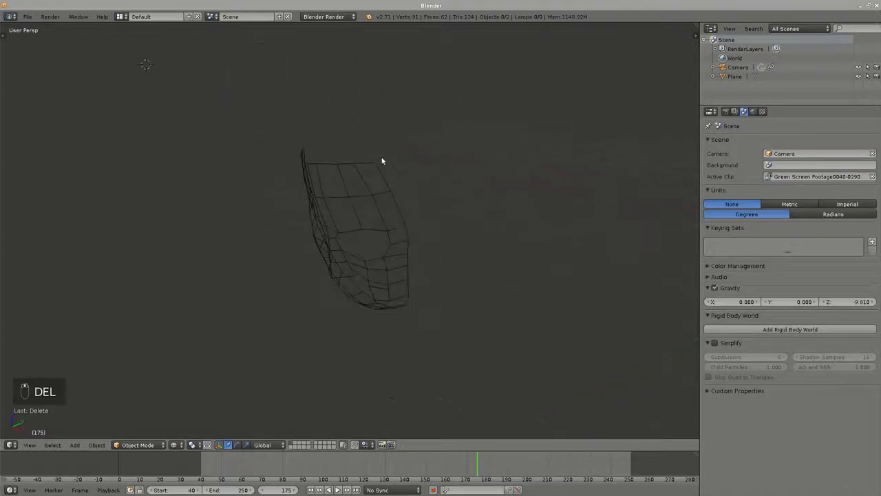
- Select the remaining face mask, go to frame 98 and set the mask's origin to its geometry
right_click(383, 236)
mouse_move(320, 467)
left_mouse_down()
mouse_move(285, 466)
mouse_move(319, 467)
left_mouse_up()
middle_click_drag(323, 324, 433, 248)
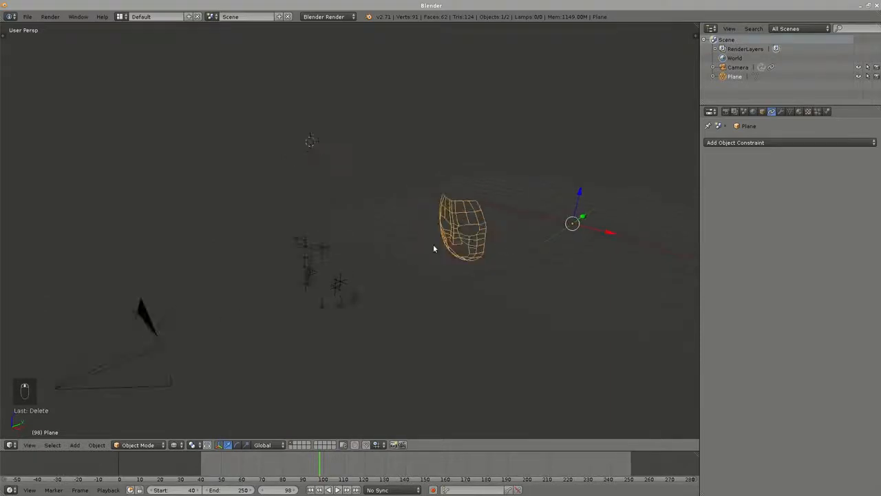
middle_click_drag(384, 251, 390, 248)
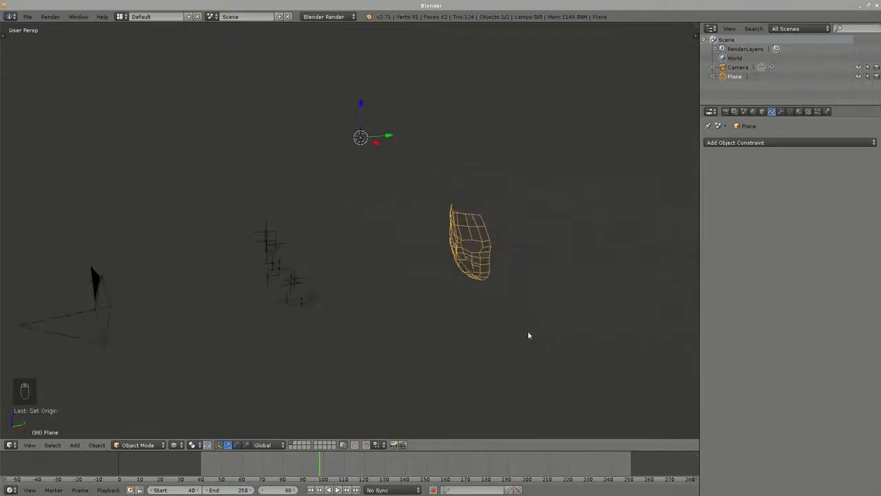
left_click(97, 445)
mouse_move(134, 402)
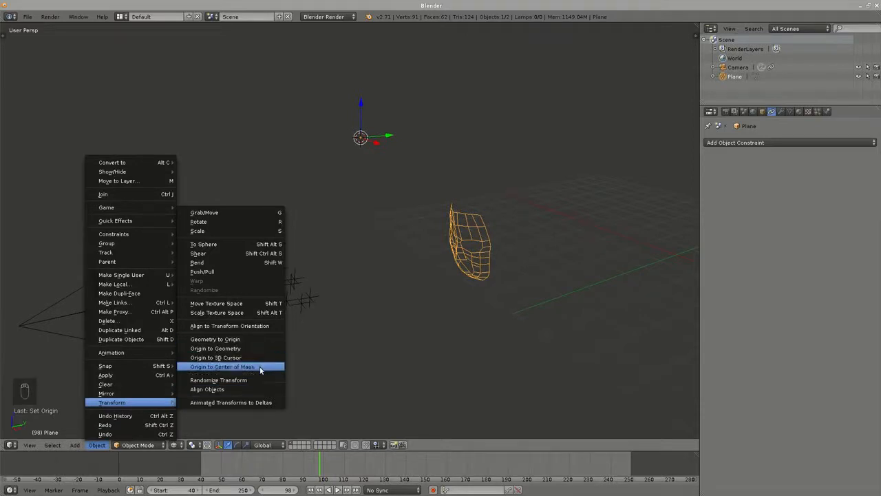
left_click(216, 349)
- Add an Object Solver constraint to the face mask with its object set to Object and its camera to Camera
middle_click_drag(216, 348, 544, 237)
key("KP_3")
key("KP_5")
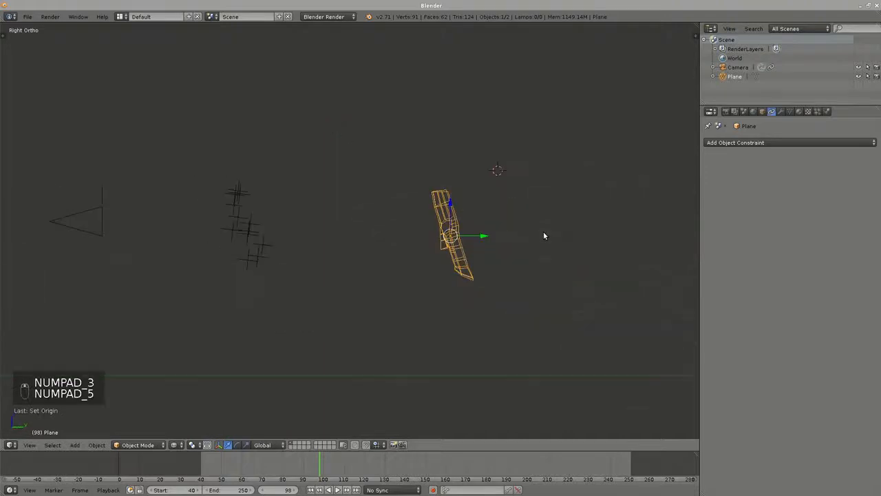
left_click(720, 142)
left_click(620, 184)
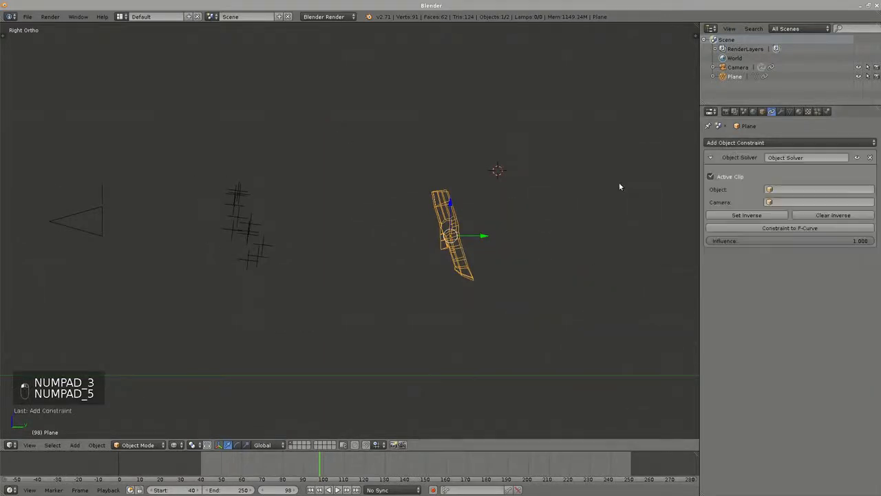
left_click(776, 202)
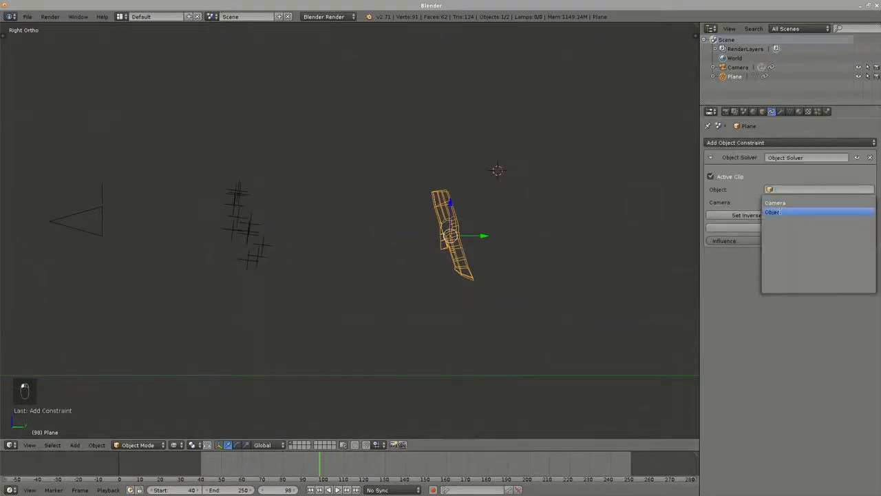
left_click(773, 212)
left_click(819, 203)
left_click(785, 215)
- In the right orthographic view, move the face mask onto the tracking points and rotate it upright to follow their slope
scroll(303, 259, "down", 4)
scroll(303, 259, "down", 4)
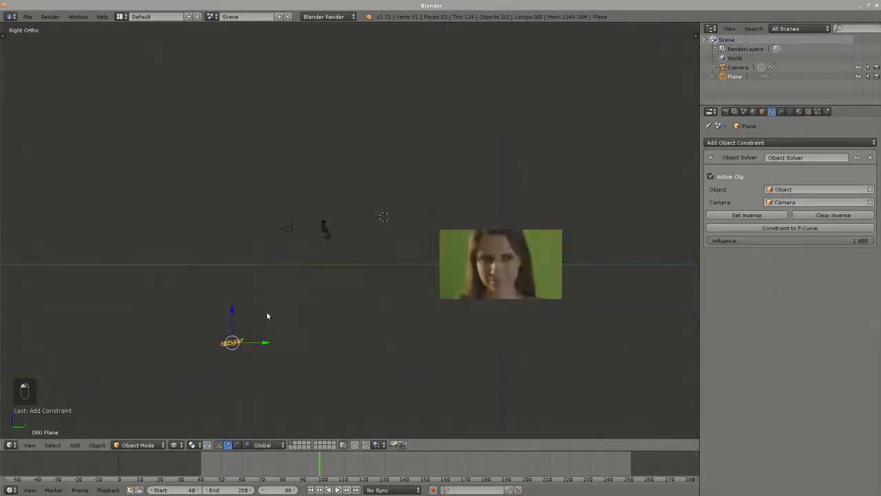
key("g")
left_click(354, 222)
scroll(342, 220, "up", 5)
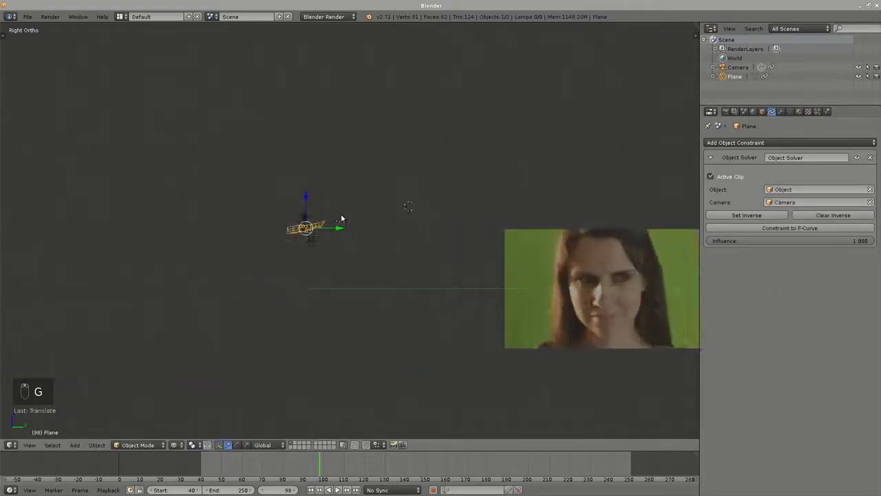
scroll(262, 218, "up", 6)
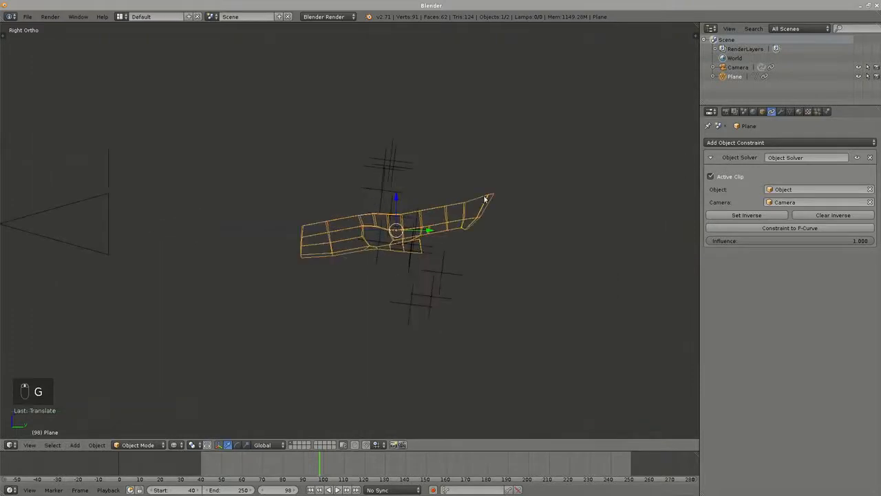
key("r")
left_click(406, 356)
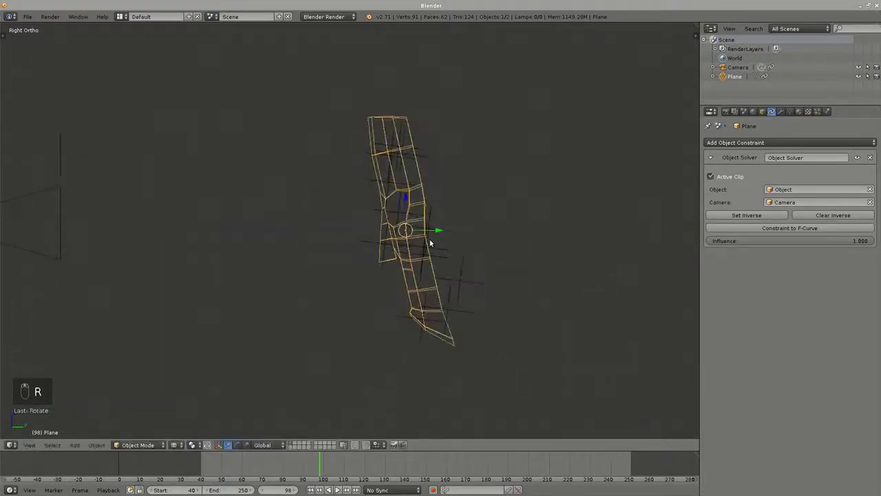
- Fine-tune the face mask's position against the tracking points in the side view
middle_click_drag(483, 241, 443, 184, "shift")
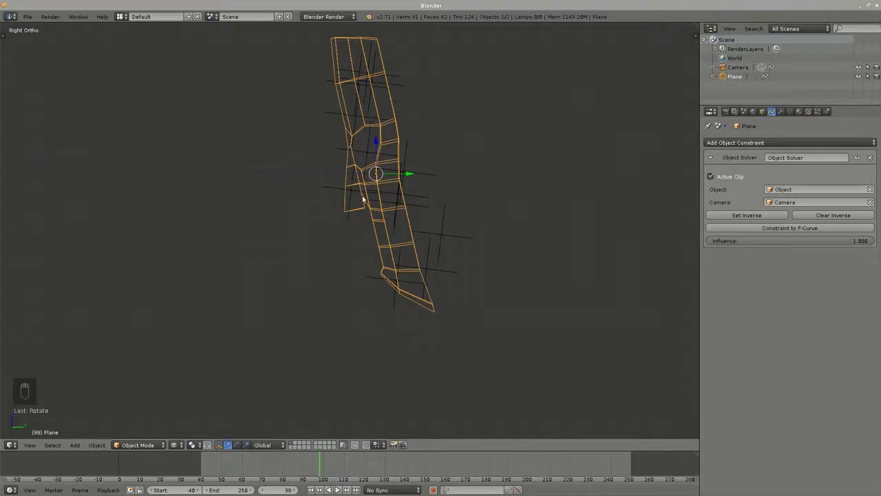
key("g")
left_click(423, 165)
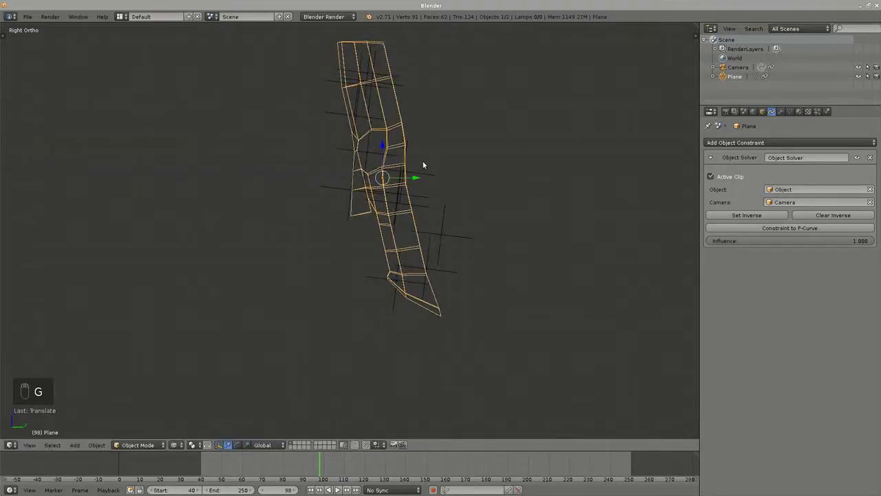
key("g")
right_click(518, 146)
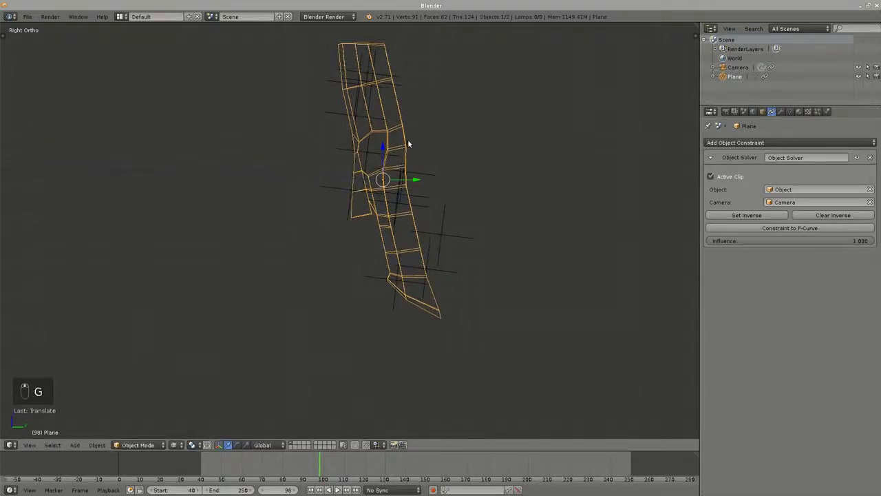
- In the camera view, centre the mask on the woman's face, tilt it slightly to match, and scrub the footage to check the tracking
key("KP_0")
key("g")
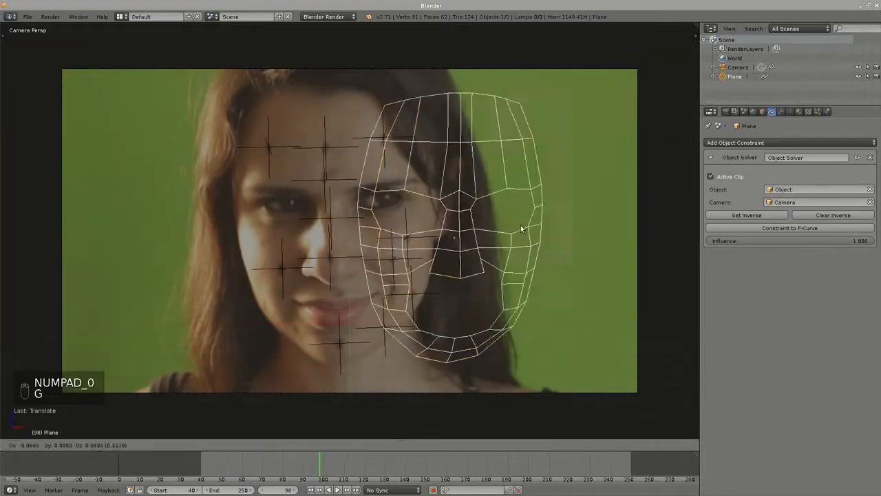
left_click(433, 231)
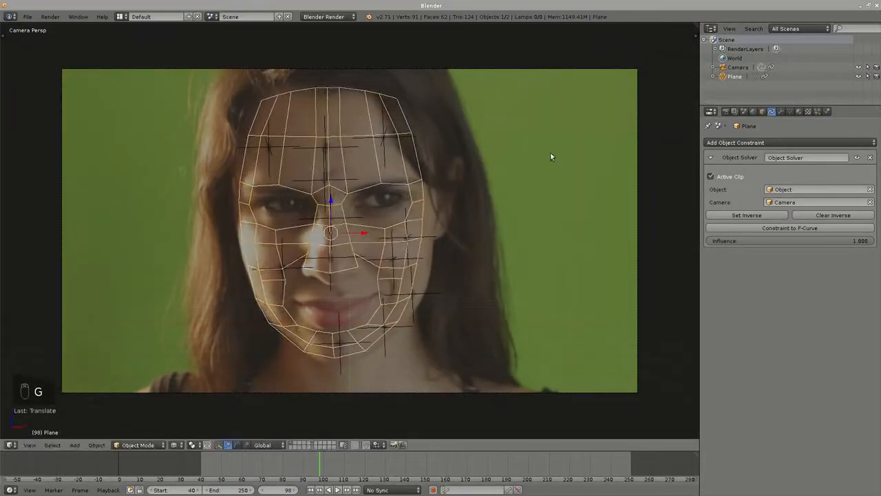
key("r")
left_click(482, 187)
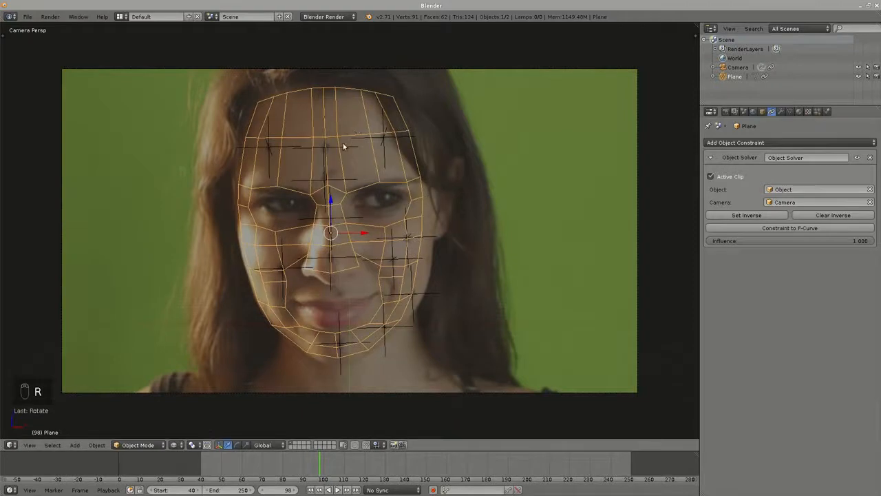
key("g")
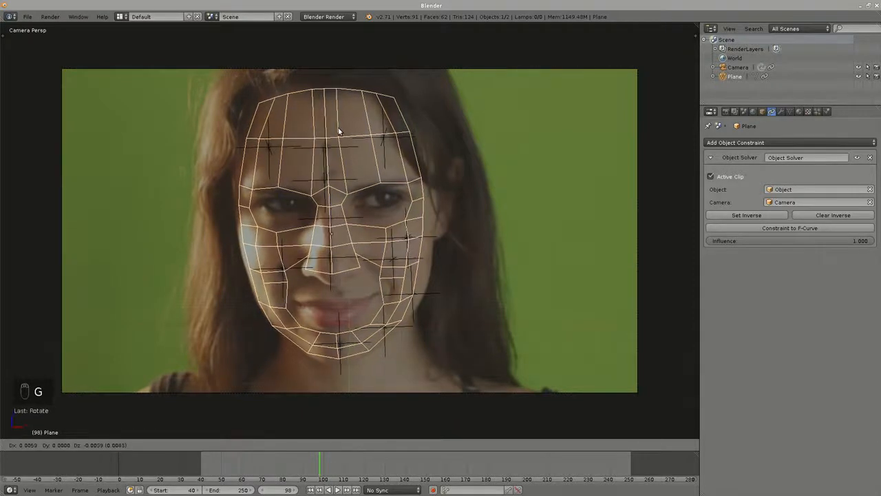
left_click(338, 131)
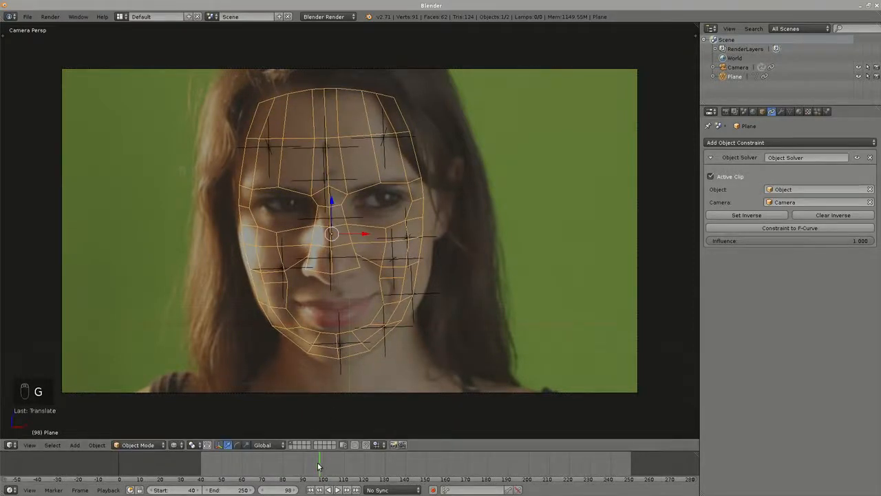
left_click_drag(321, 463, 254, 480)
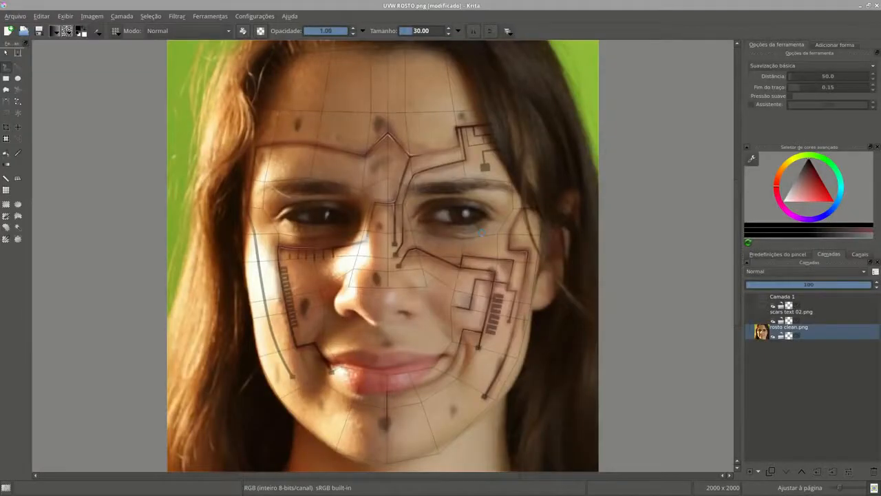
mouse_move(484, 204)
middle_mouse_down()
mouse_move(480, 221)
mouse_move(486, 199)
middle_mouse_up()
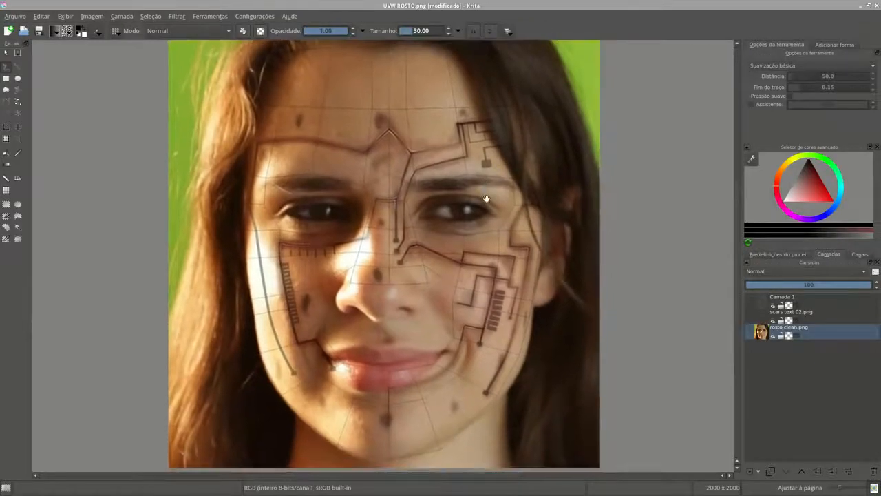
- Toggle the visibility of the scars text 02.png and rosto clean.png layers to compare the UV wireframe, photo and scar texture
left_click(774, 320)
left_click(773, 335)
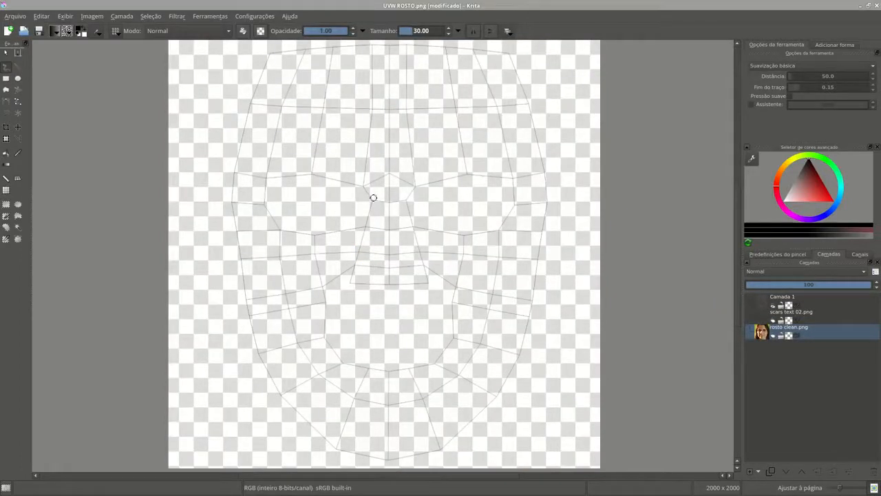
left_click(772, 335)
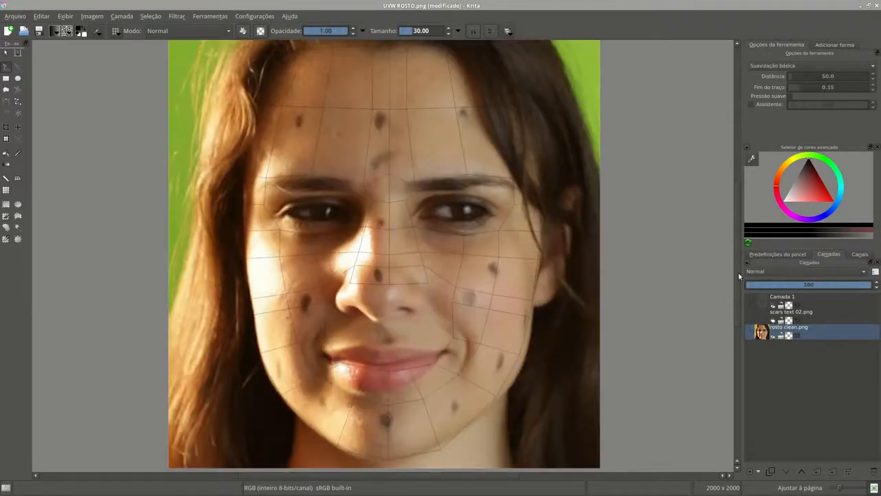
left_click(774, 321)
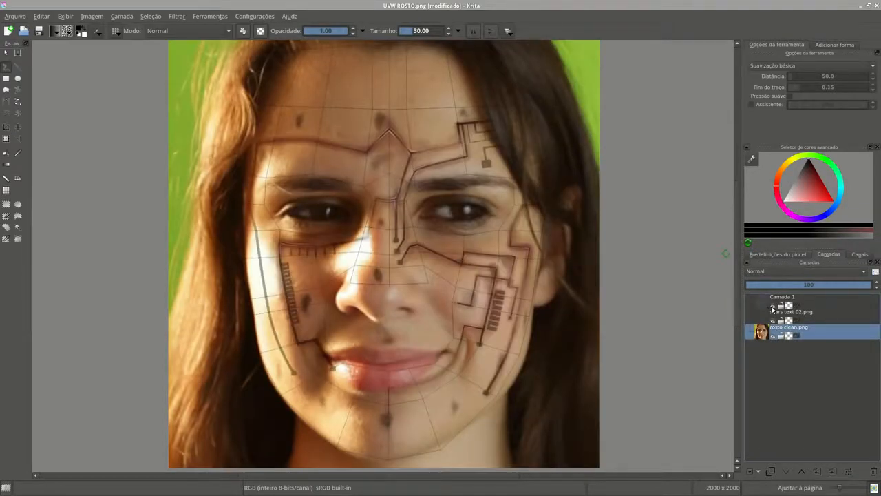
- Hide the UV wireframe layer and the rosto clean.png photo layer so only the scar texture is displayed
left_click(773, 305)
mouse_move(445, 129)
middle_mouse_down()
mouse_move(443, 135)
mouse_move(440, 126)
middle_mouse_up()
scroll(439, 126, "down", 2)
scroll(439, 126, "up", 2)
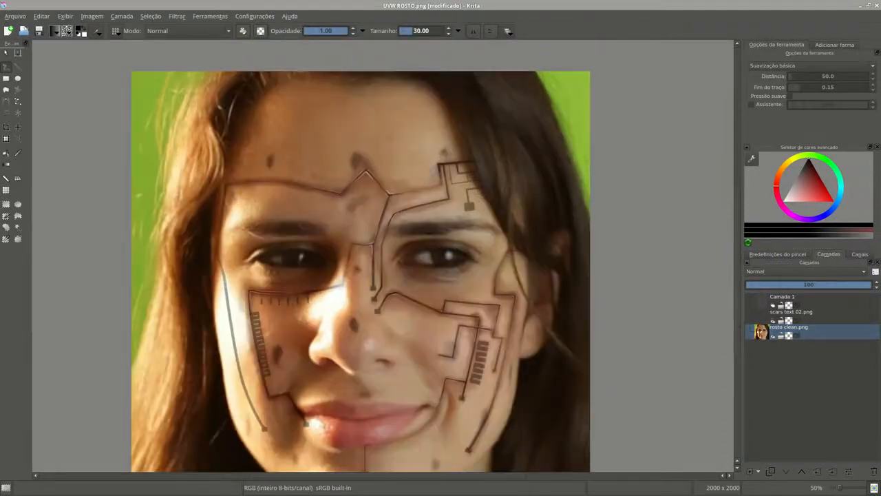
middle_click_drag(433, 170, 440, 133)
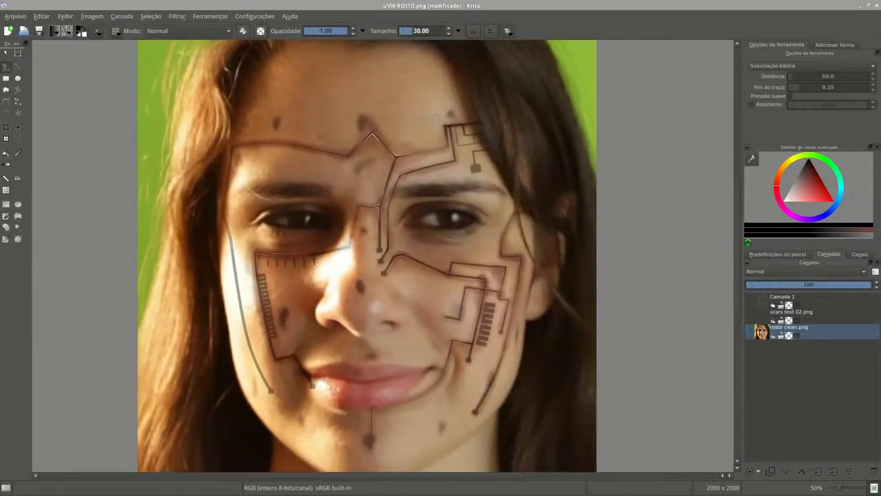
middle_click_drag(439, 118, 433, 119)
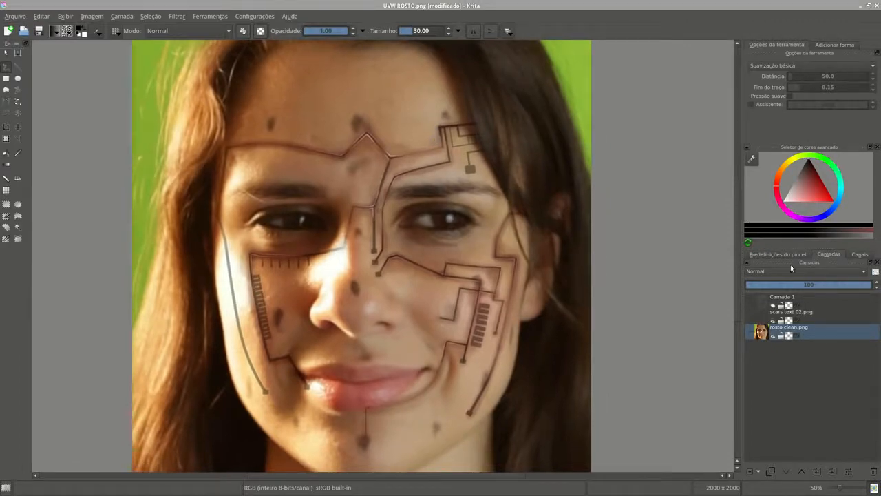
left_click(775, 336)
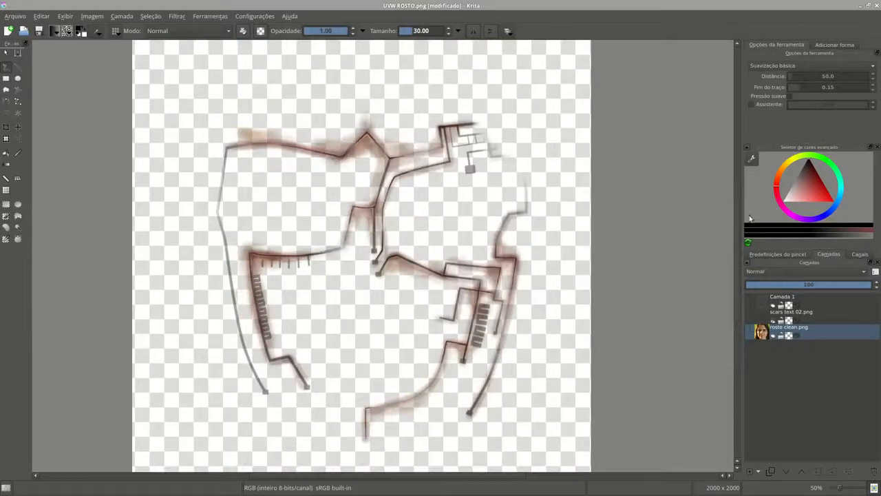
middle_click_drag(412, 185, 411, 178)
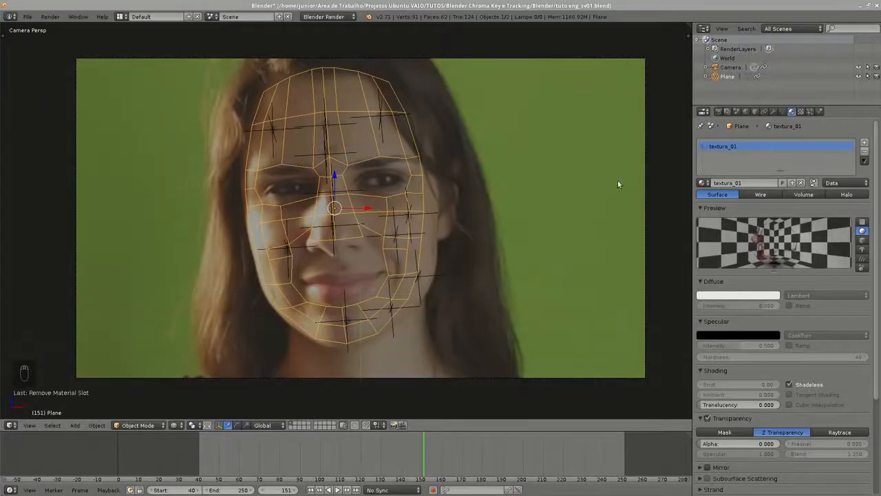
- Switch to Blender and add a second material slot to the face mask with a new material named "texture scars"
left_click(865, 142)
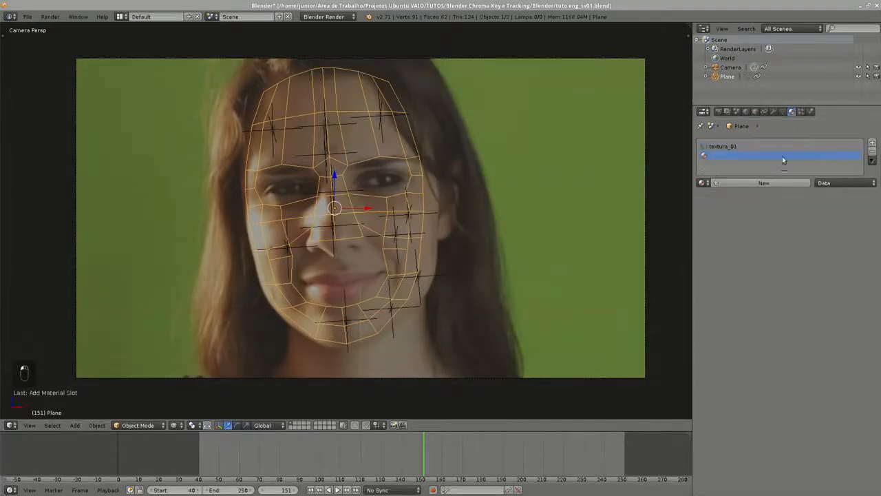
left_click(724, 183)
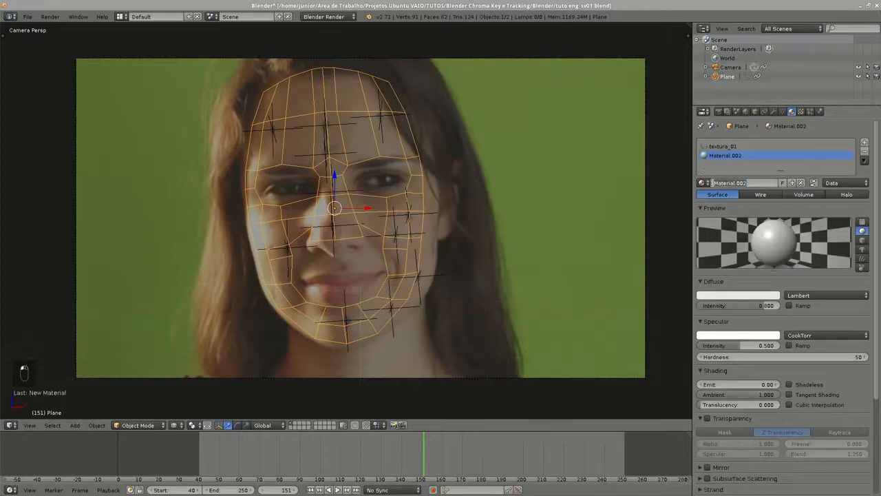
key("BackSpace")
type("textura")
type(" scars")
key("Return")
- Make the texture scars material shadeless and review its remaining settings
scroll(774, 259, "down", 1)
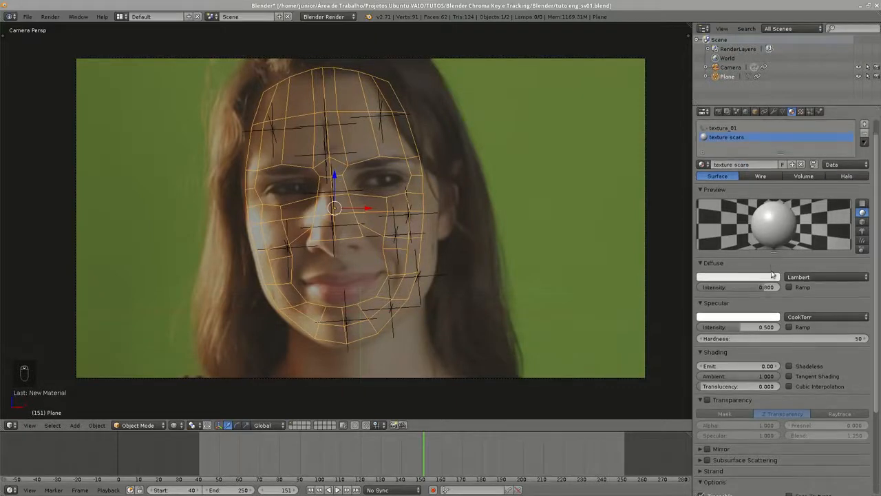
scroll(799, 347, "up", 1)
left_click(810, 384)
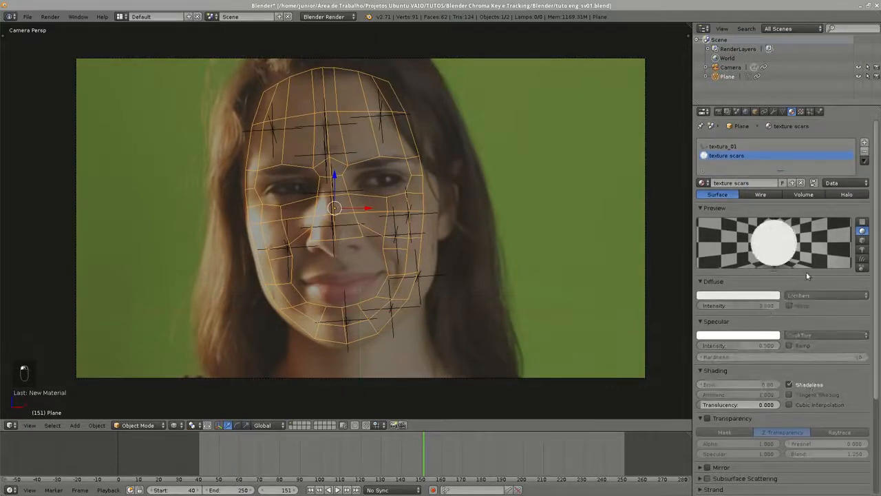
scroll(809, 284, "down", 2)
scroll(808, 273, "down", 2)
scroll(801, 279, "up", 4)
- Add a new texture to the texture scars material and set its type to Image or Movie
left_click(801, 111)
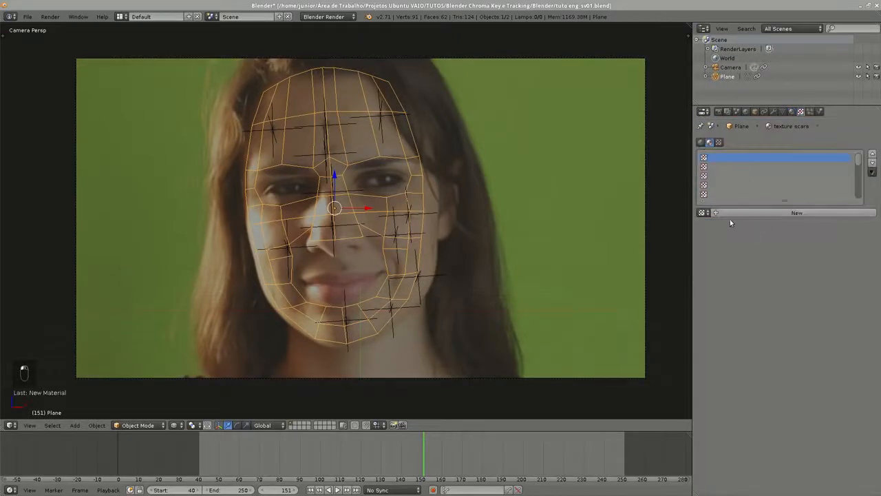
left_click(754, 213)
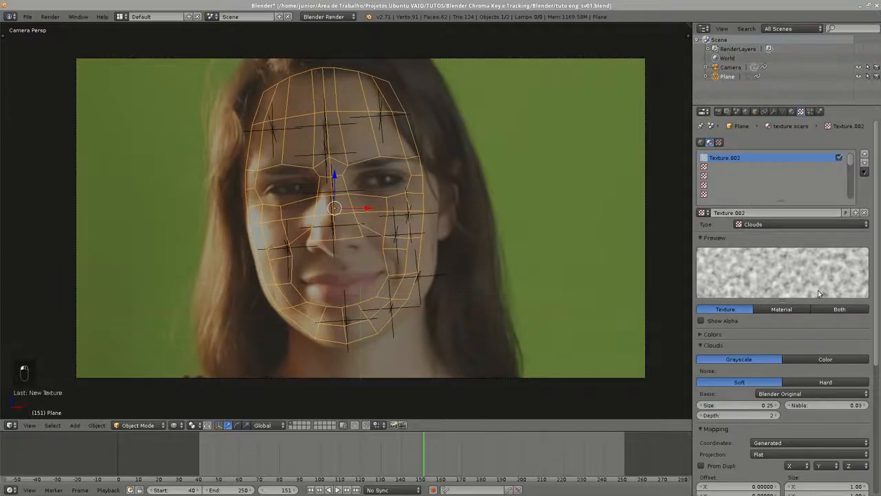
left_click(766, 224)
left_click(782, 194)
left_click(789, 226)
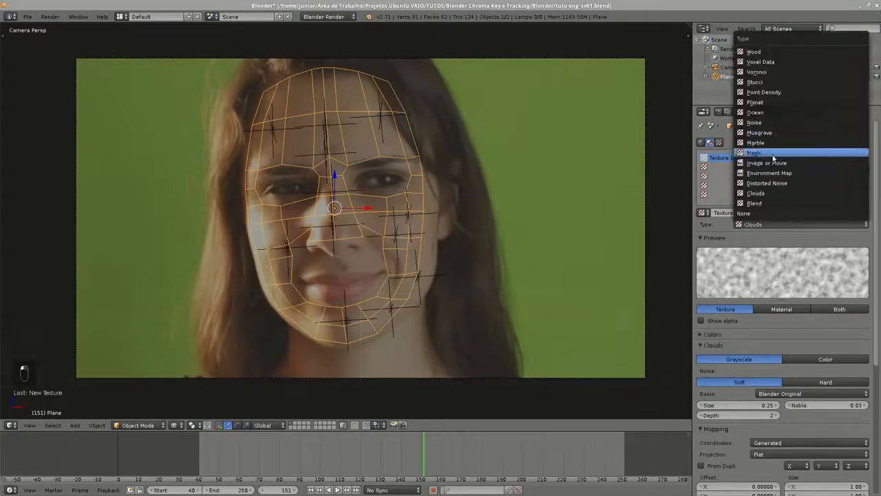
left_click(807, 164)
- Load scars text 02.png from the project's Mapping folder as the texture image
left_click(828, 359)
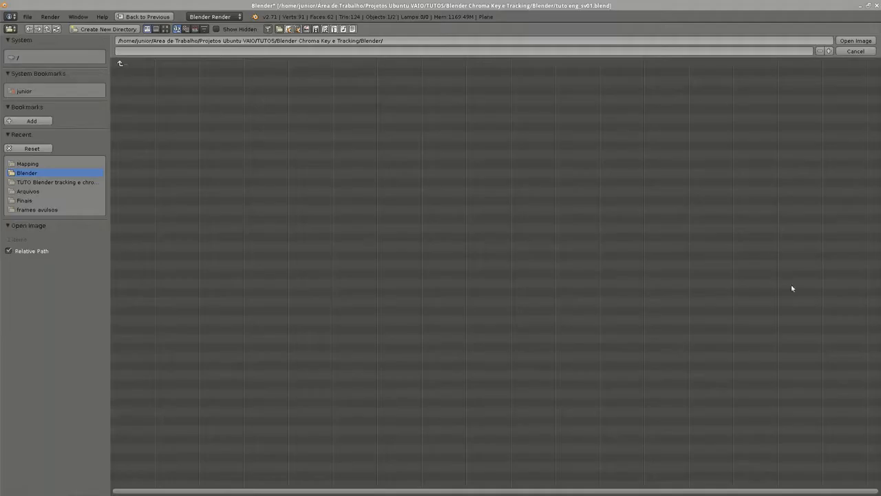
left_click(125, 61)
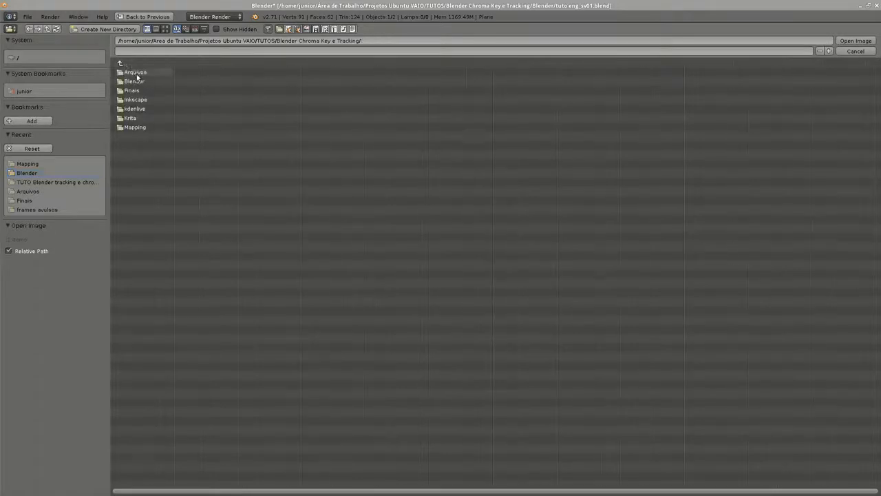
left_click(136, 72)
left_click(150, 128)
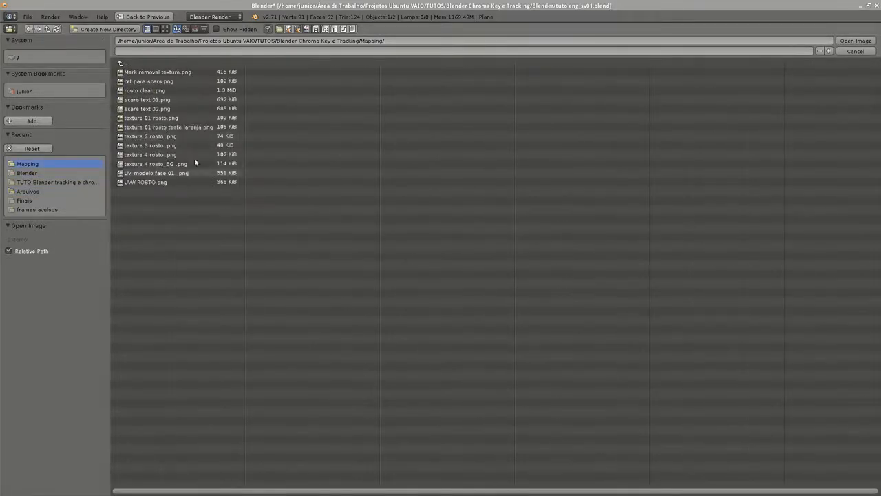
left_click(167, 109)
key("Return")
- Set the scar texture's mapping coordinates to UV and enable its influence on alpha
scroll(778, 290, "down", 6)
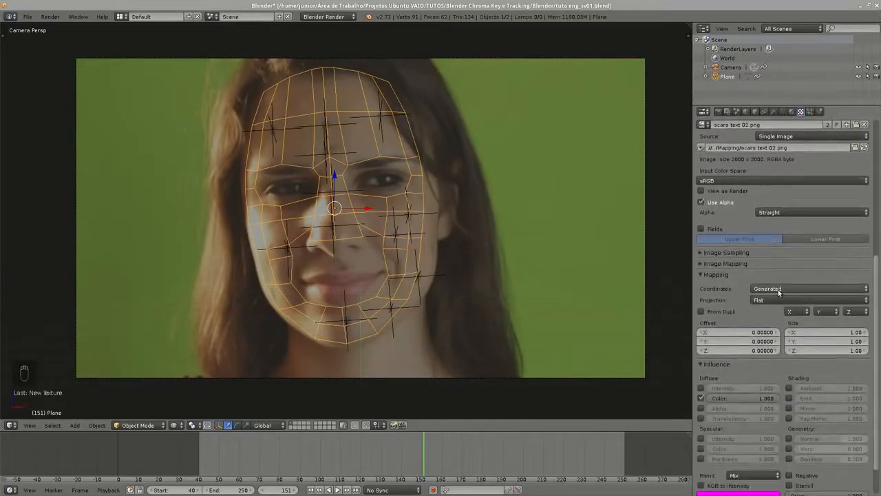
left_click(779, 290)
left_click(763, 249)
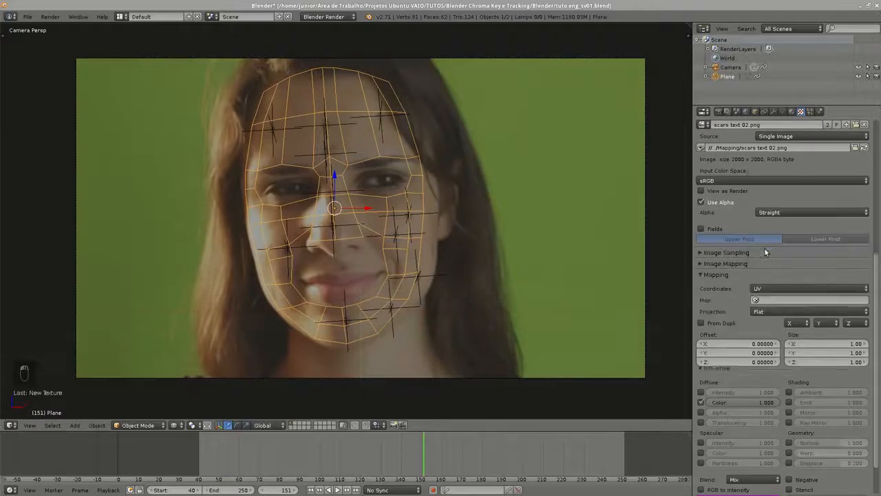
scroll(733, 317, "down", 1)
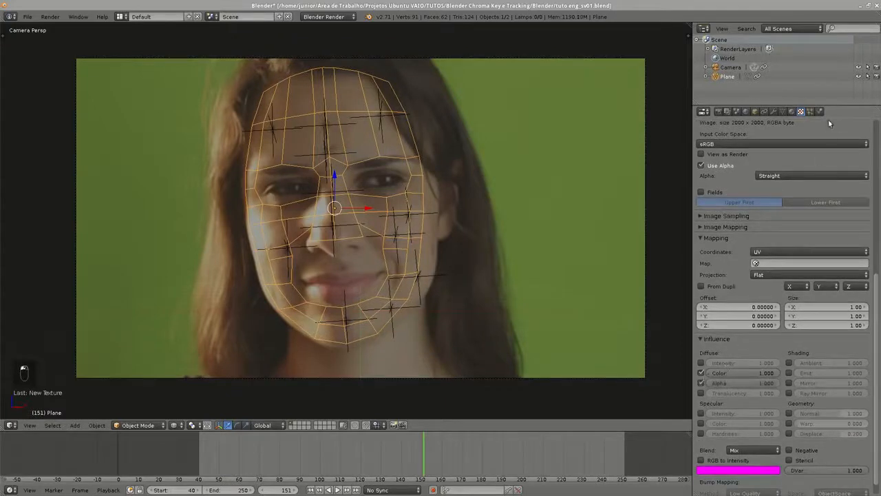
- Enable Z Transparency on the texture scars material and set its alpha to 0
left_click(792, 111)
left_click_drag(878, 182, 878, 272)
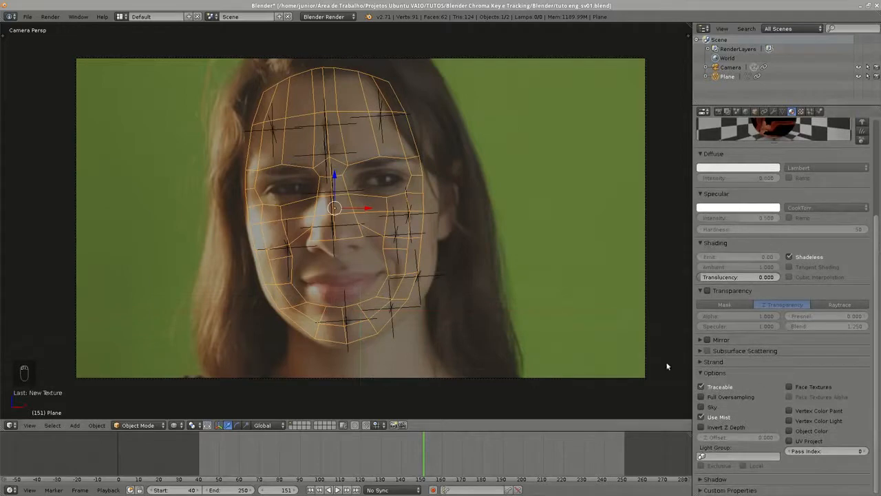
left_click(707, 291)
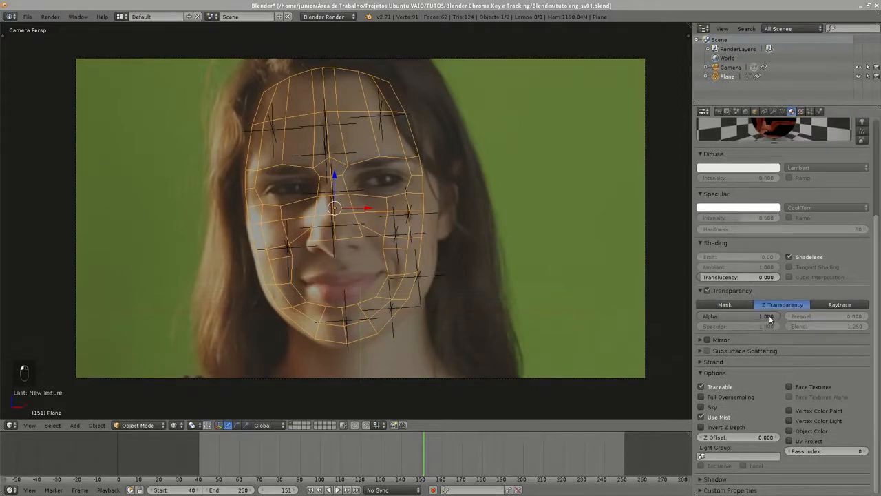
left_click_drag(770, 318, 730, 318)
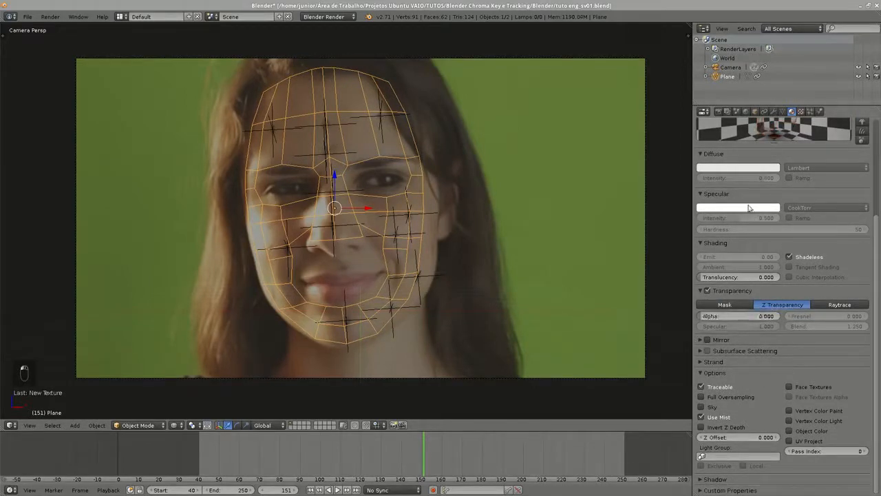
left_click_drag(878, 227, 875, 104)
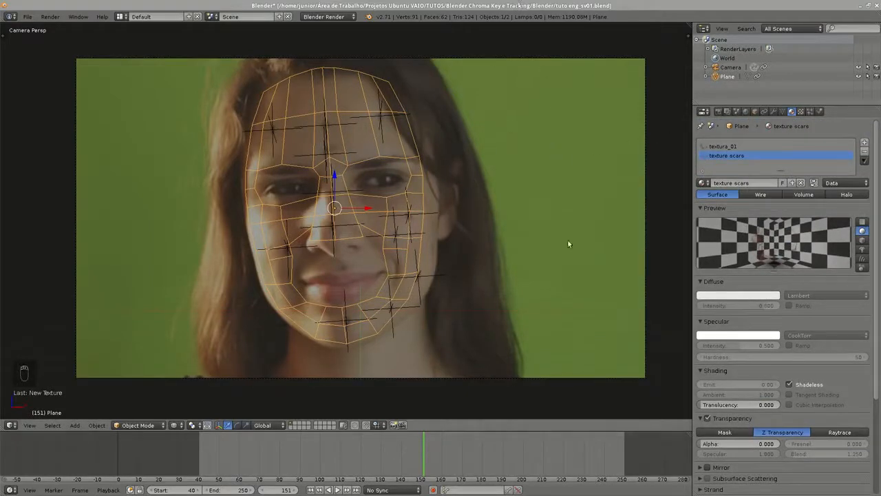
- Remove the texture scars material slot from the face mask, keeping textura_01
scroll(318, 205, "down", 2)
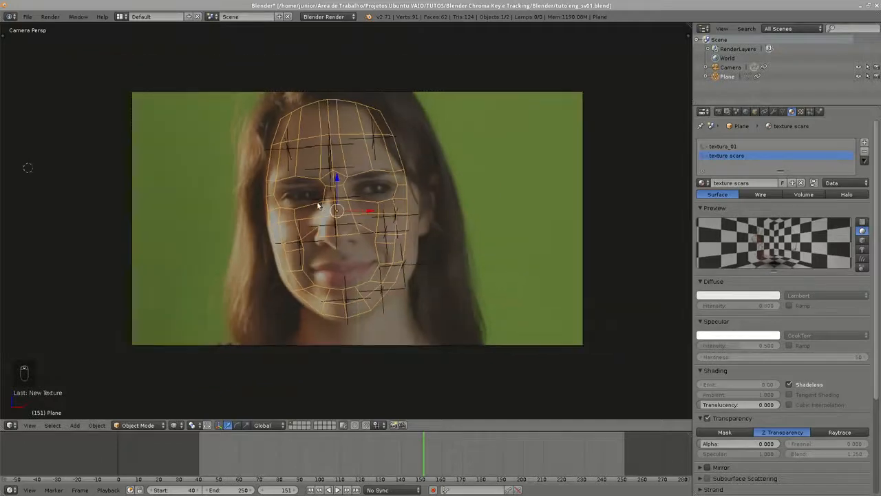
scroll(318, 206, "up", 1)
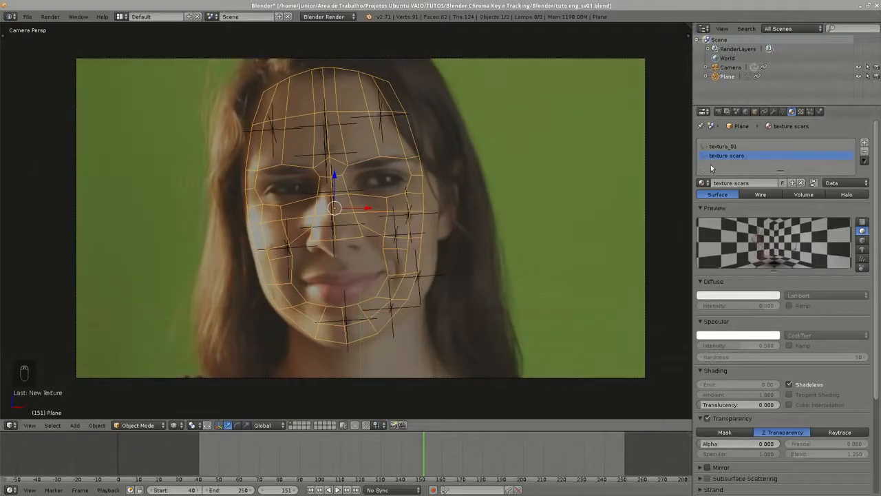
left_click(865, 151)
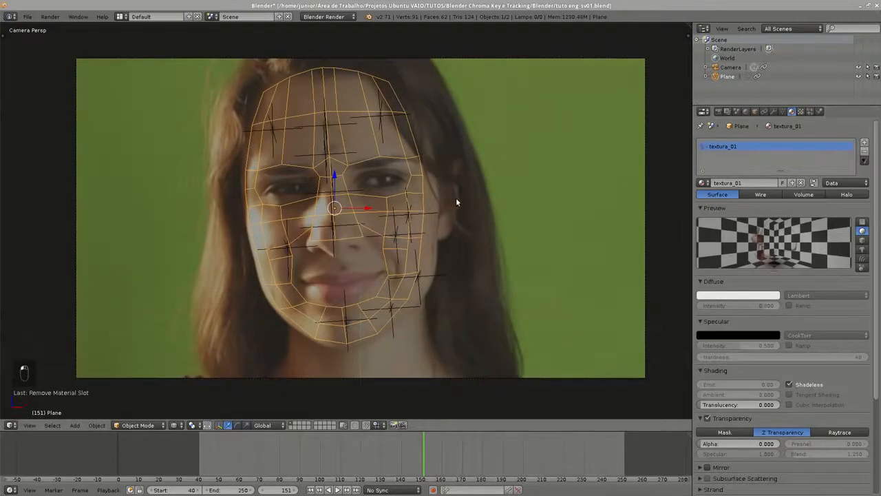
- Test-render the current frame and set the render shading's alpha mode to Transparent
key("F12")
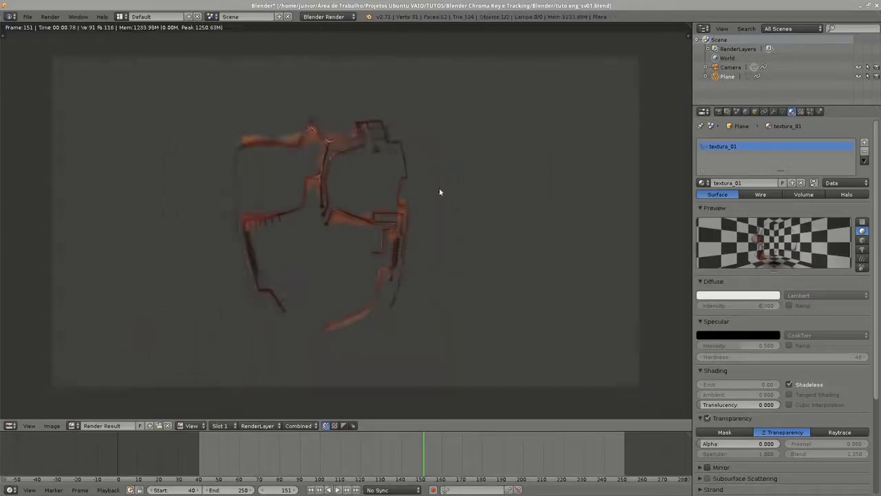
left_click(727, 111)
left_click(718, 111)
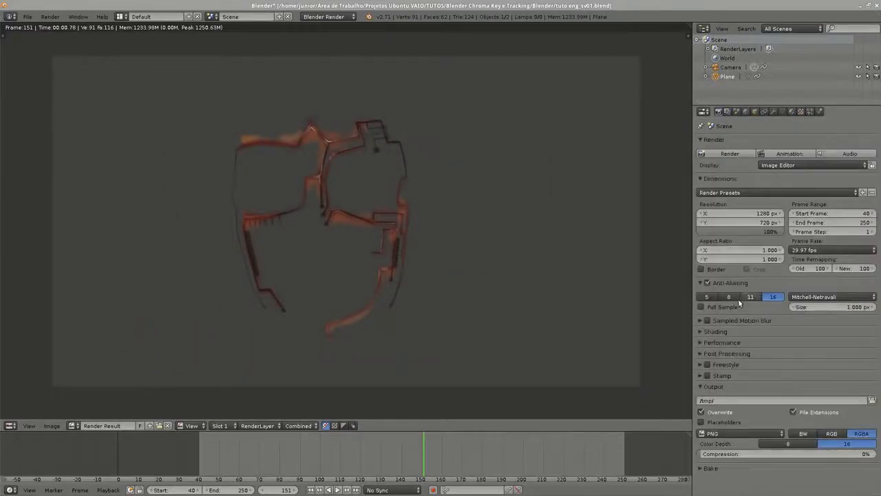
left_click(732, 331)
left_click(842, 356)
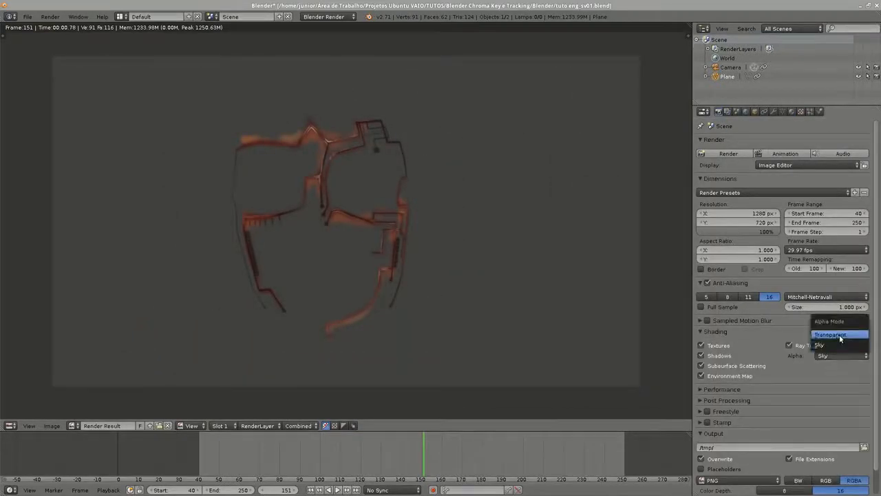
left_click(839, 335)
- Render the frame again to check the transparent background, and return to the 3D view
key("F12")
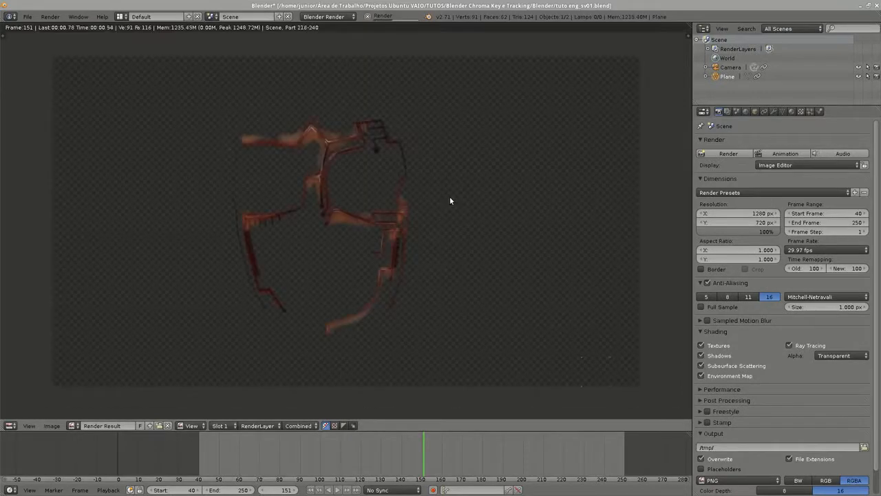
key("F12")
key("Escape")
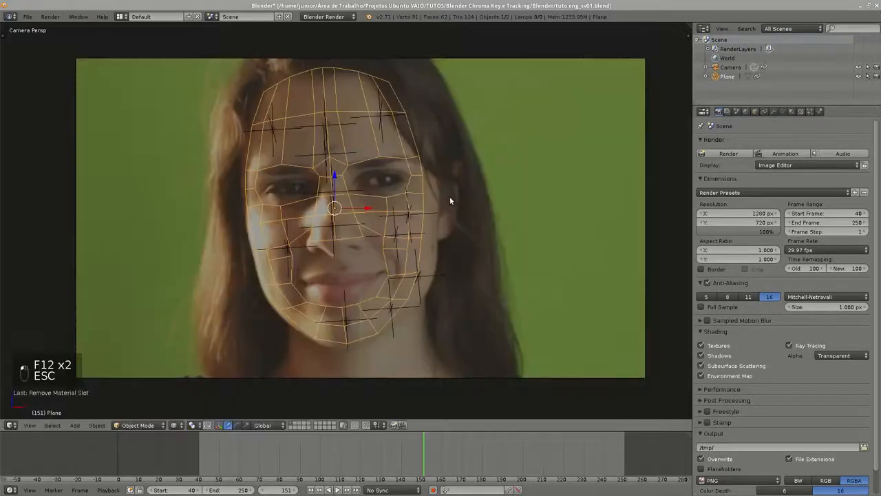
- Switch the screen layout to Compositing
left_click(120, 16)
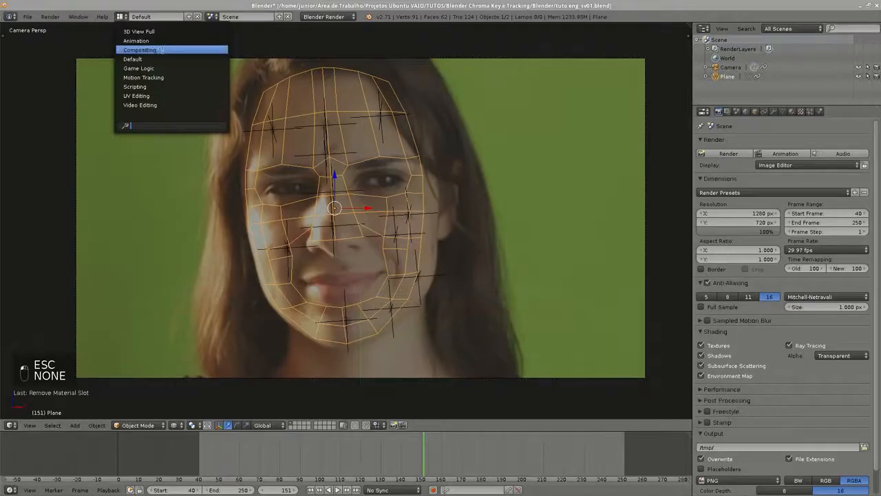
left_click(158, 49)
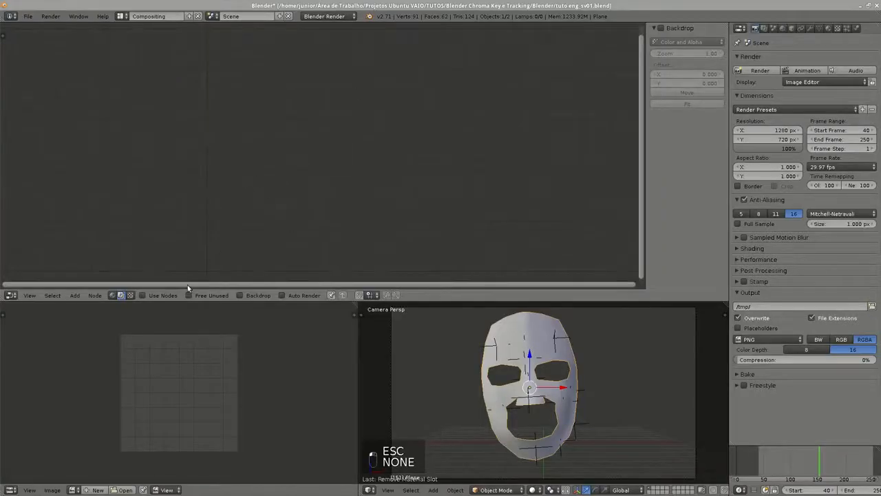
- Enlarge the node editor, hide its sidebar, and enable Use Nodes for the scene's compositing
left_click_drag(423, 298, 423, 311)
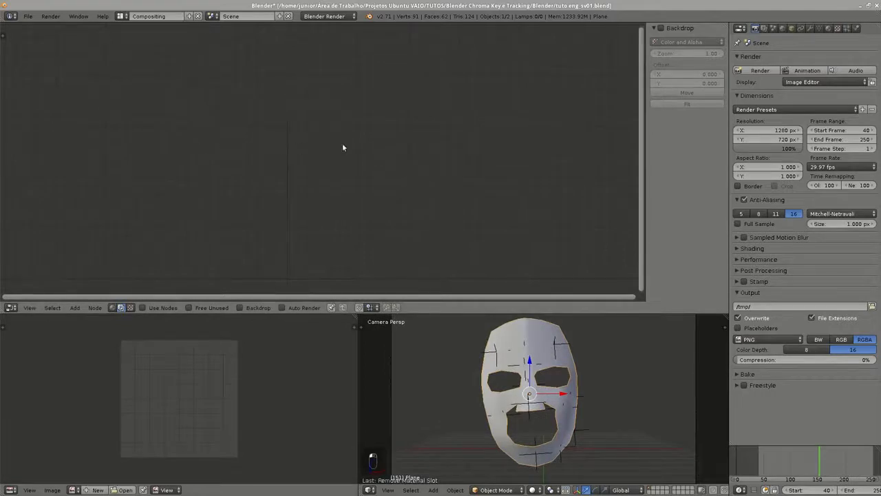
key("n")
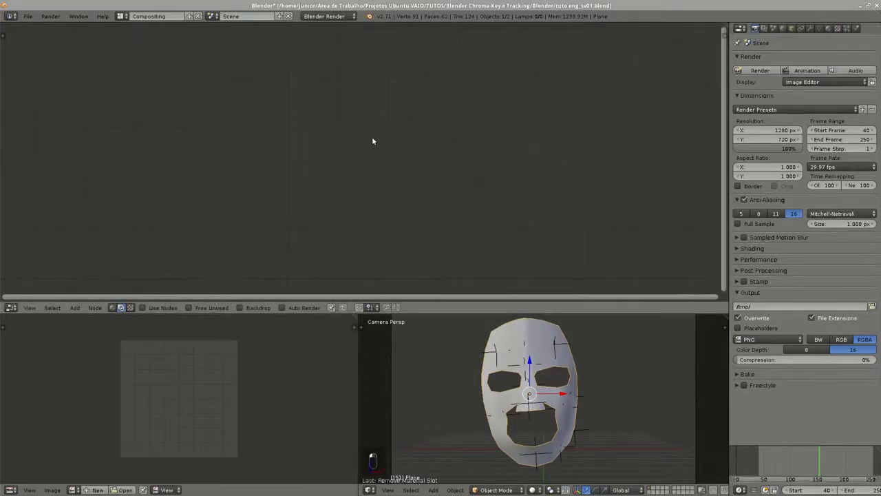
left_click(162, 309)
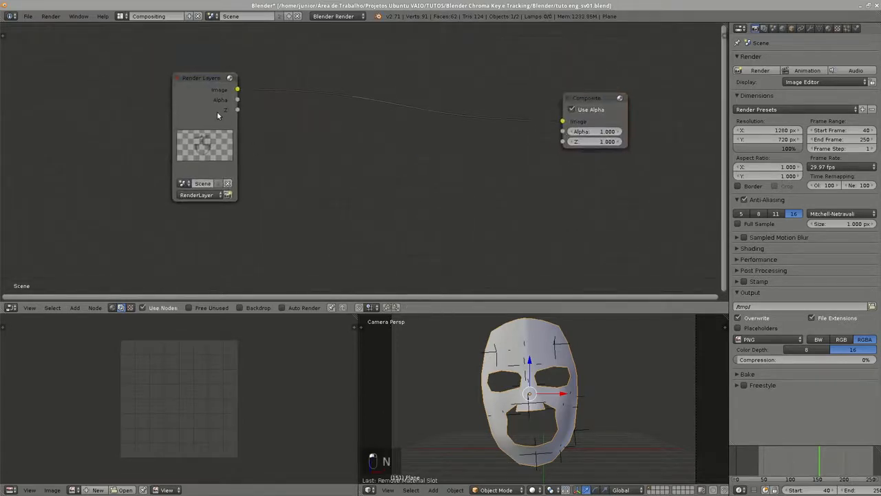
- Replace the Render Layers node with a Movie Clip node using the green-screen clip, linked to the Composite node's Image input
left_click(218, 114)
key("x")
key("shift+a")
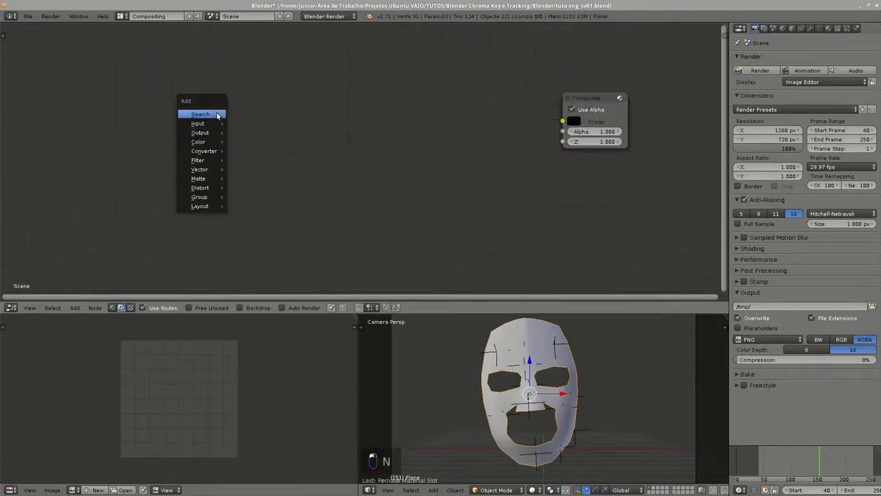
mouse_move(205, 125)
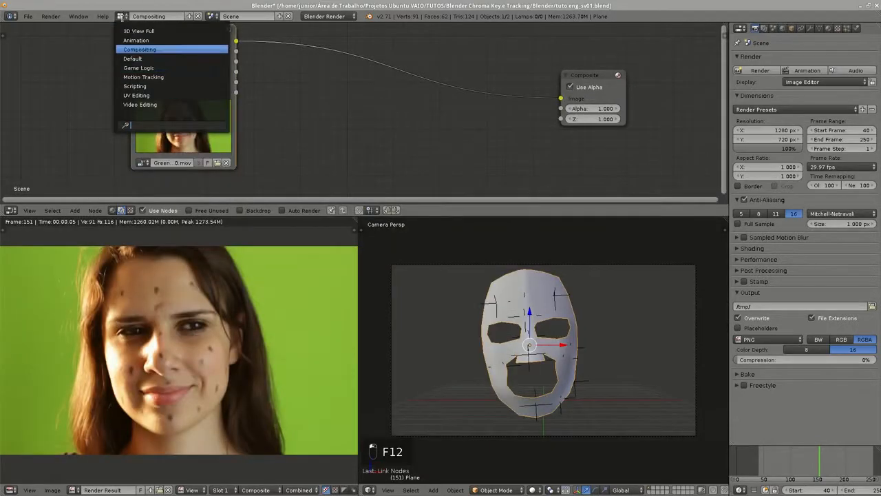
- Switch the screen layout to Motion Tracking and examine the tracking dots on the woman's forehead and face
left_click(181, 76)
middle_click_drag(444, 212, 434, 224)
scroll(434, 223, "down", 1)
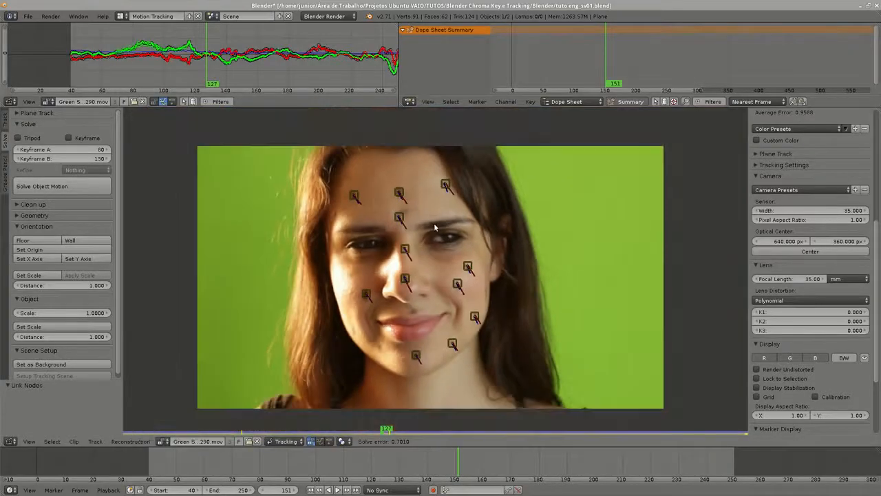
scroll(434, 224, "up", 1)
middle_click_drag(401, 194, 403, 205)
scroll(380, 189, "up", 1)
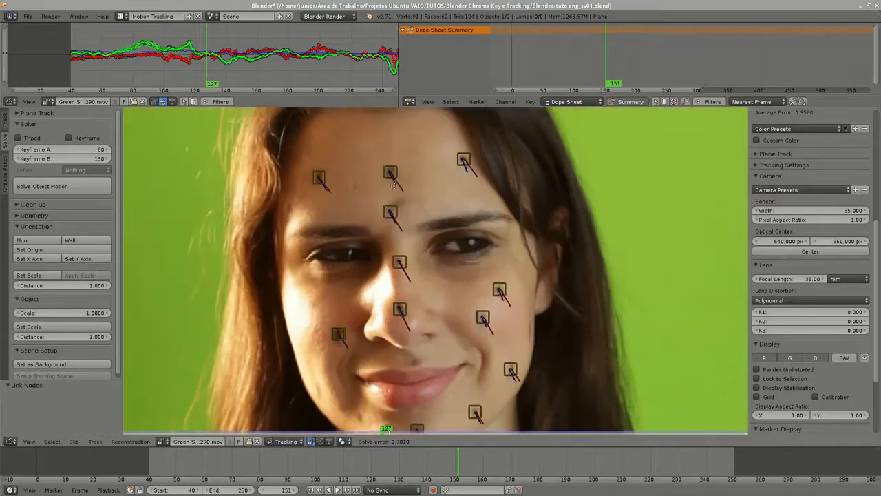
scroll(379, 193, "up", 2)
middle_click_drag(335, 181, 436, 210)
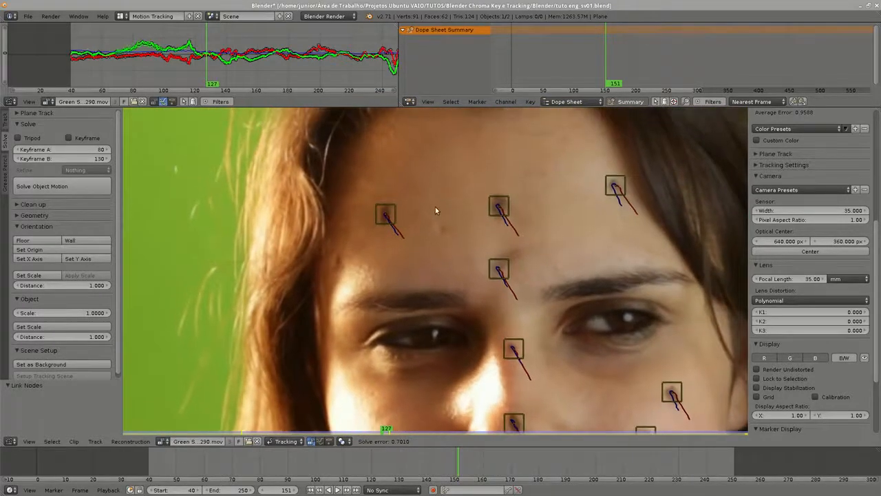
scroll(403, 210, "up", 2)
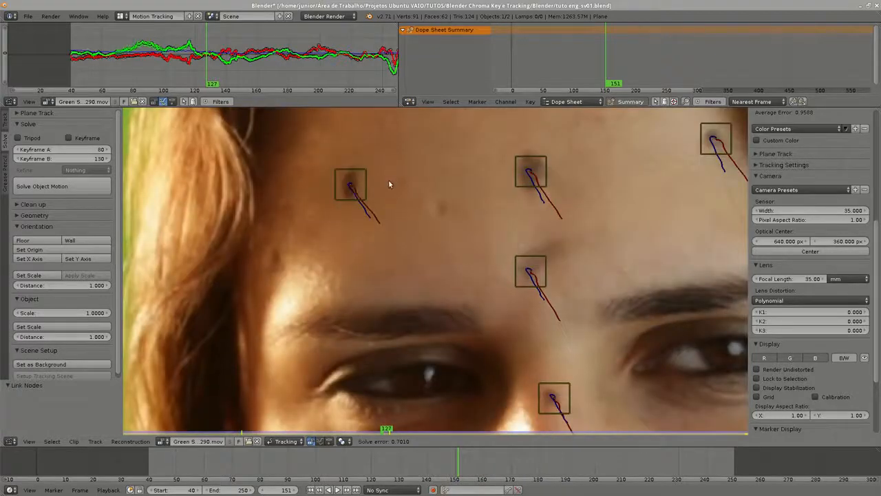
scroll(427, 189, "down", 5)
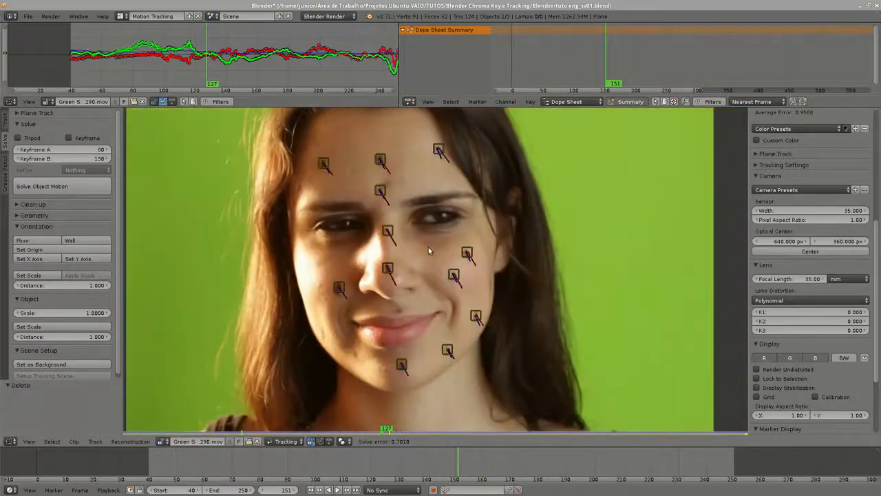
scroll(383, 276, "down", 1)
scroll(355, 289, "up", 1)
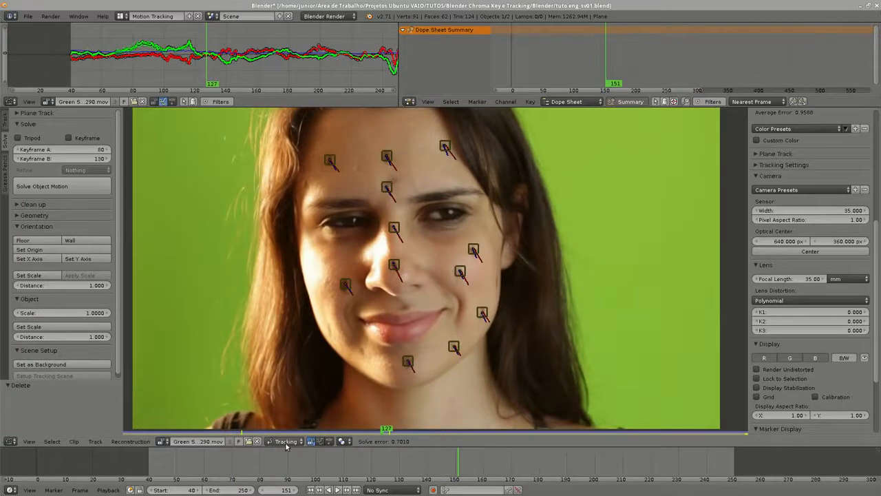
- Set the clip editor to Mask mode and draw a three-point mask spline around the left forehead tracking dot
left_click(285, 442)
left_click(286, 418)
scroll(381, 196, "up", 1)
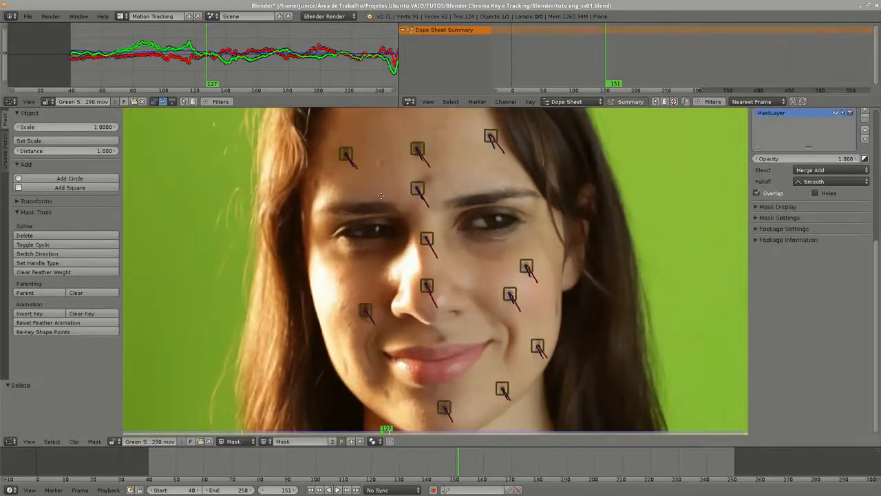
scroll(379, 235, "up", 2)
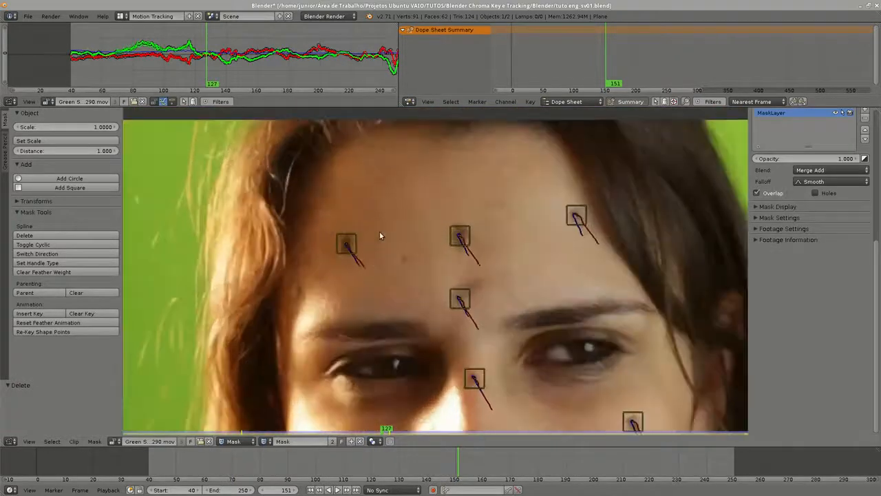
left_click(325, 248, "ctrl")
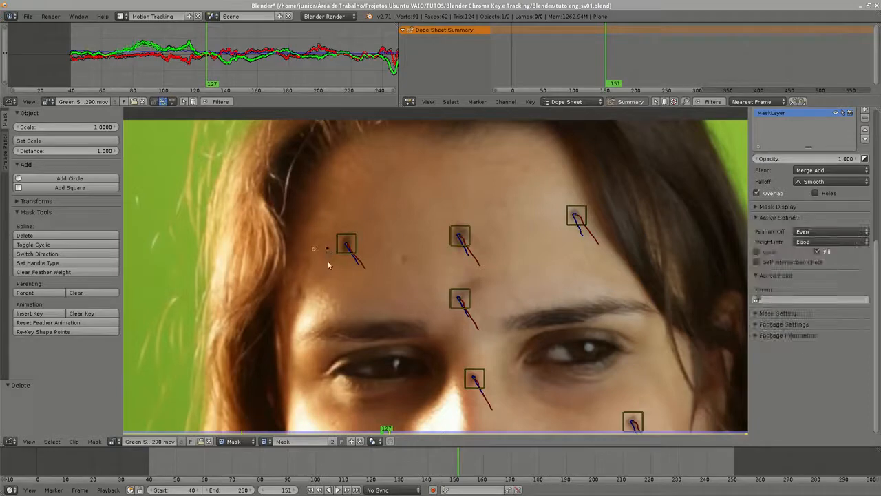
left_click(342, 265, "ctrl")
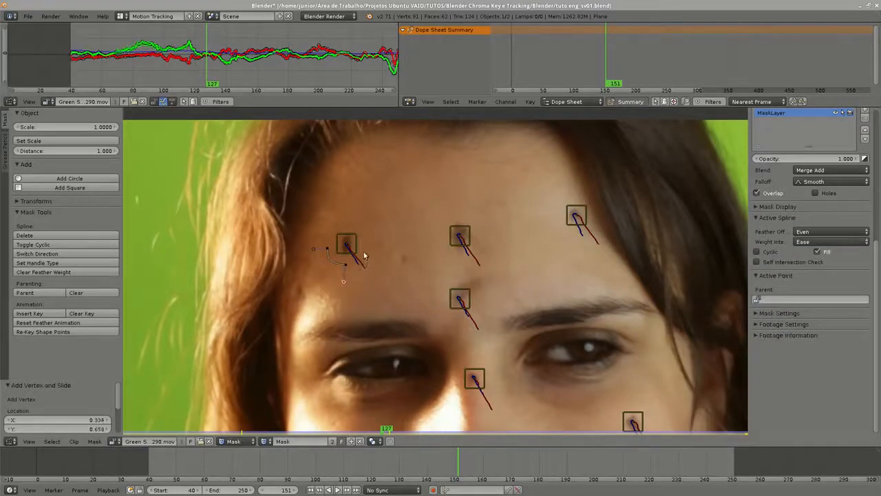
left_click(365, 248, "ctrl")
key("a")
- Draw separate three-point mask splines around the middle and right forehead tracking dots
middle_click_drag(378, 251, 403, 213)
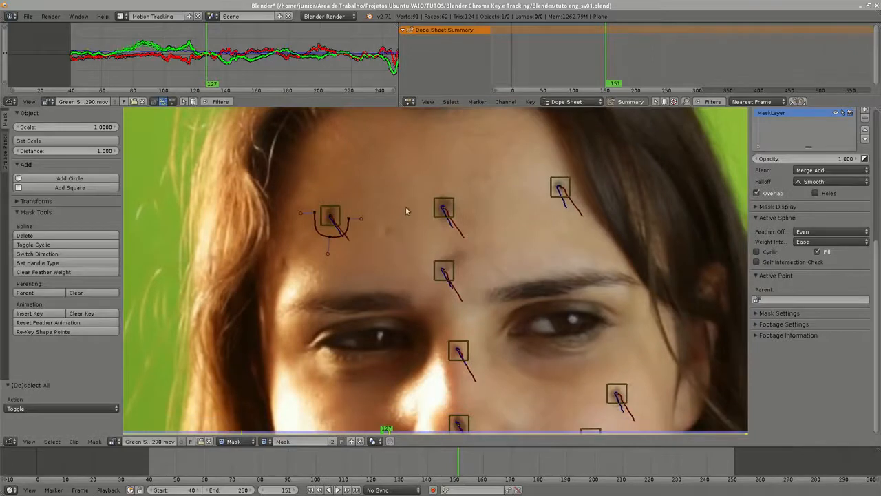
left_click(427, 213, "ctrl")
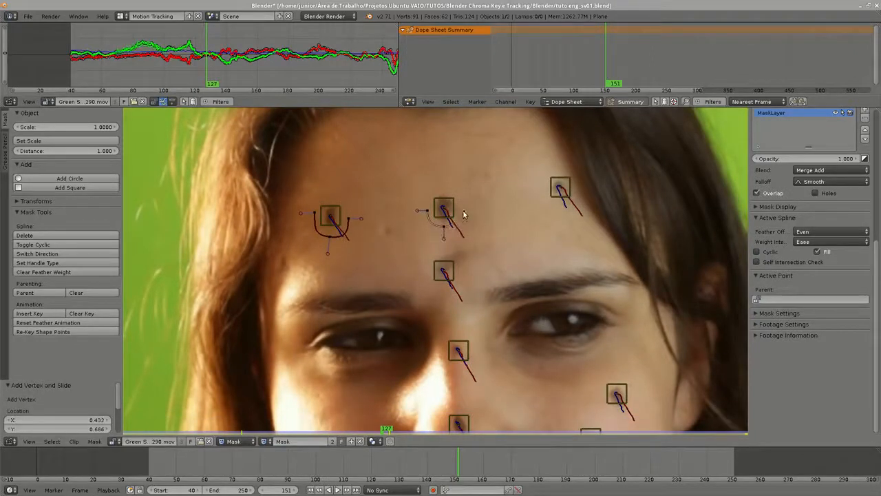
key("a")
middle_click_drag(469, 220, 447, 215)
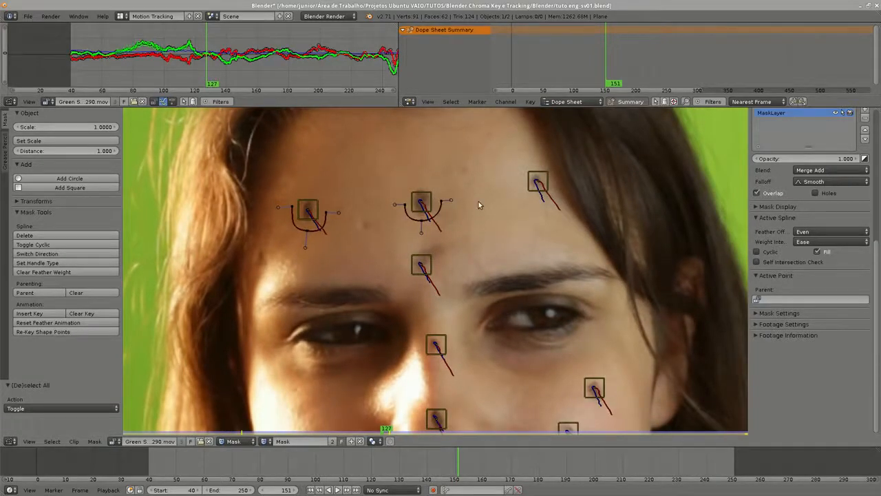
middle_click_drag(478, 204, 433, 233)
scroll(486, 207, "down", 2)
scroll(476, 227, "up", 2)
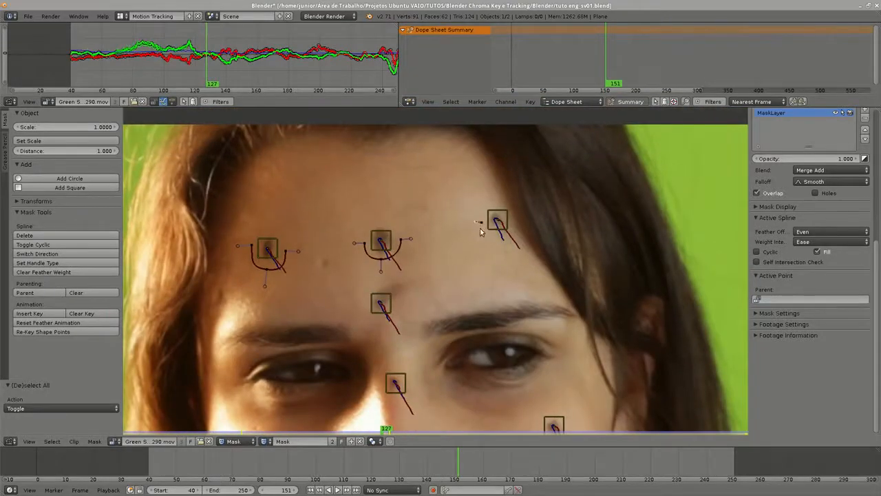
left_click(497, 238, "ctrl")
left_click(516, 222, "ctrl")
- Draw separate three-point mask splines around the tracking dots between the eyebrows and on the nose bridge
middle_click_drag(407, 303, 468, 216)
key("a")
left_click(425, 220, "ctrl")
left_click(443, 236, "ctrl")
left_click(461, 220, "ctrl")
middle_click_drag(460, 254, 471, 187)
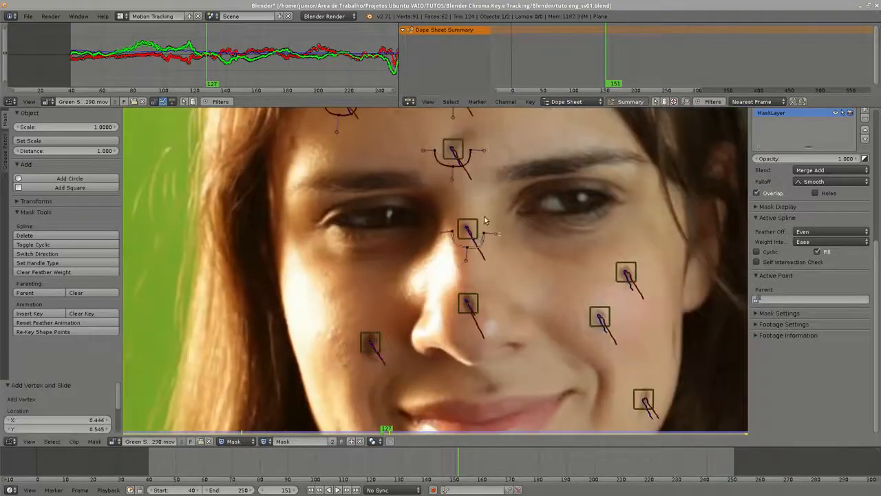
- Draw separate three-point mask splines around the remaining tracking dots on the nose tip, cheeks, jaw and chin
middle_click_drag(485, 216, 493, 133)
key("a")
left_click(461, 222, "ctrl")
left_click(476, 237, "ctrl")
left_click(493, 224, "ctrl")
key("a")
left_click(361, 260, "ctrl")
left_click(378, 276, "ctrl")
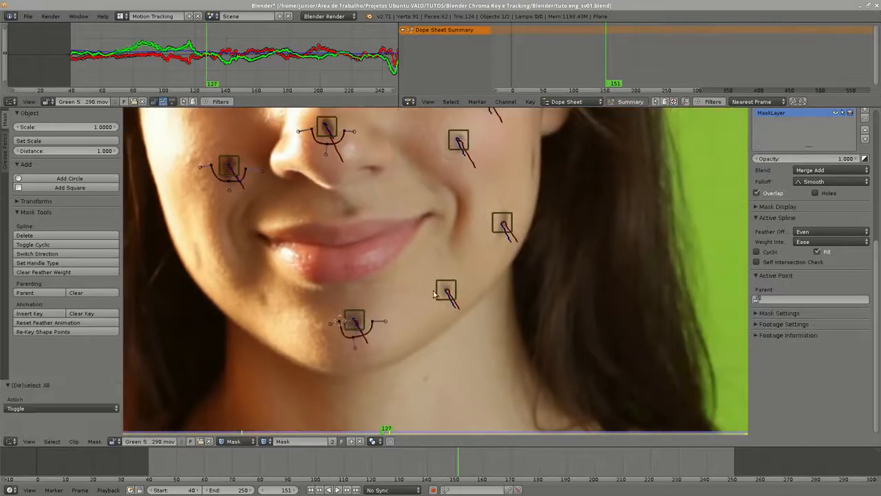
scroll(434, 295, "down", 4)
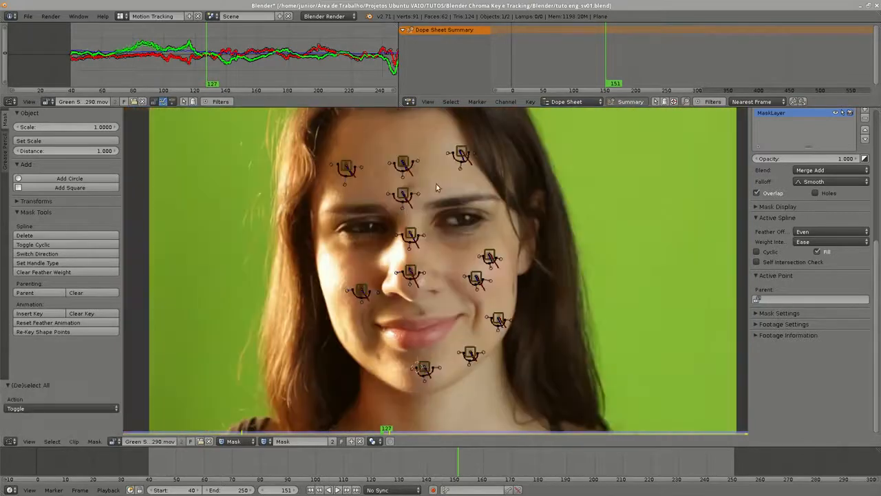
middle_click_drag(436, 186, 444, 211)
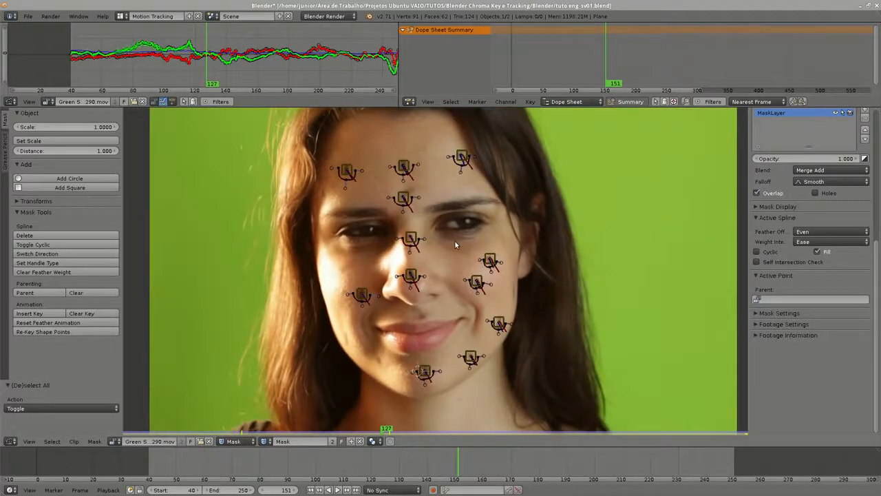
- Close all the mask splines by making them cyclic and set their handle type to Auto
key("a")
key("alt+c")
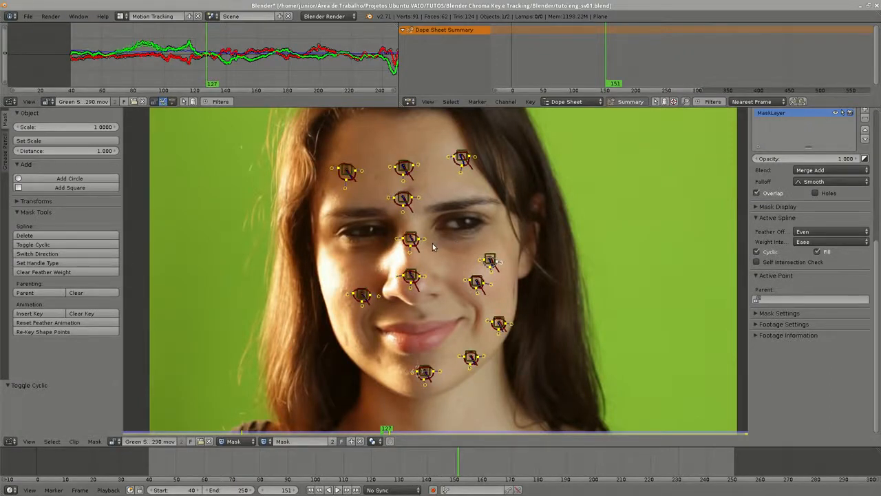
key("v")
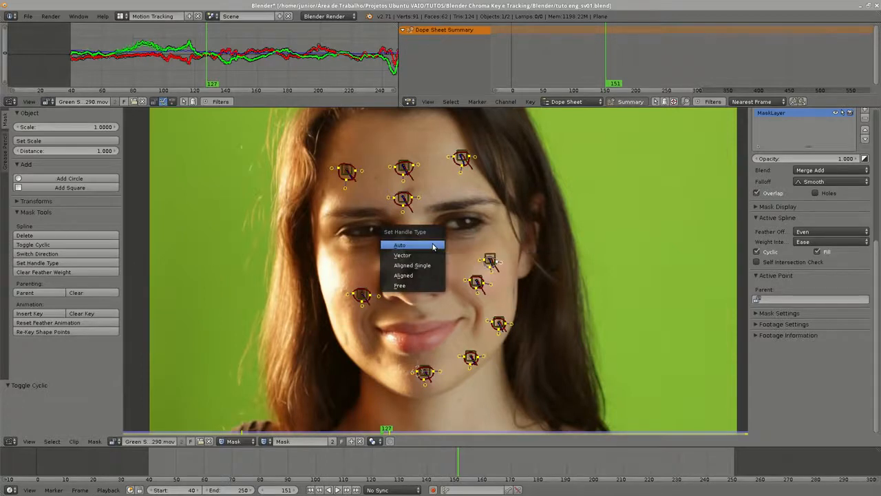
left_click(433, 246)
- Move the control points of the left forehead spline inward so it fits tightly around its tracking dot
scroll(406, 200, "up", 2)
middle_click_drag(401, 194, 404, 219)
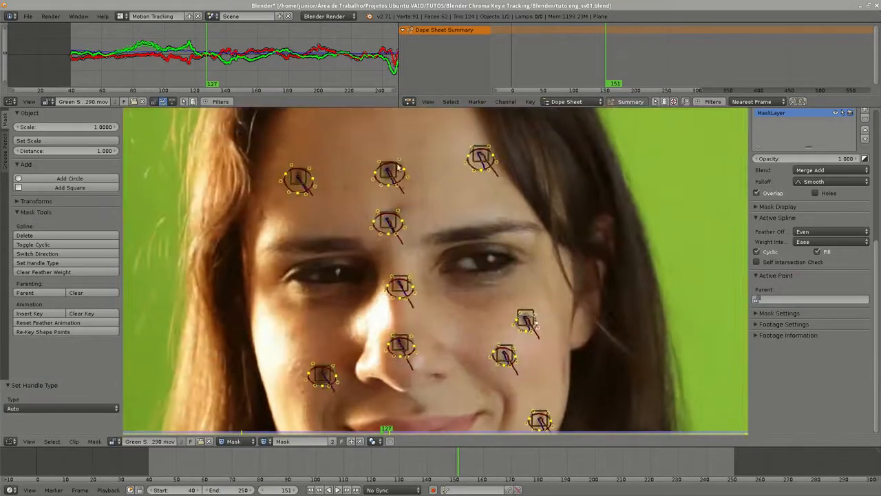
middle_click_drag(311, 188, 371, 240)
key("a")
scroll(327, 198, "up", 2)
scroll(327, 197, "up", 1)
middle_click_drag(326, 197, 341, 243)
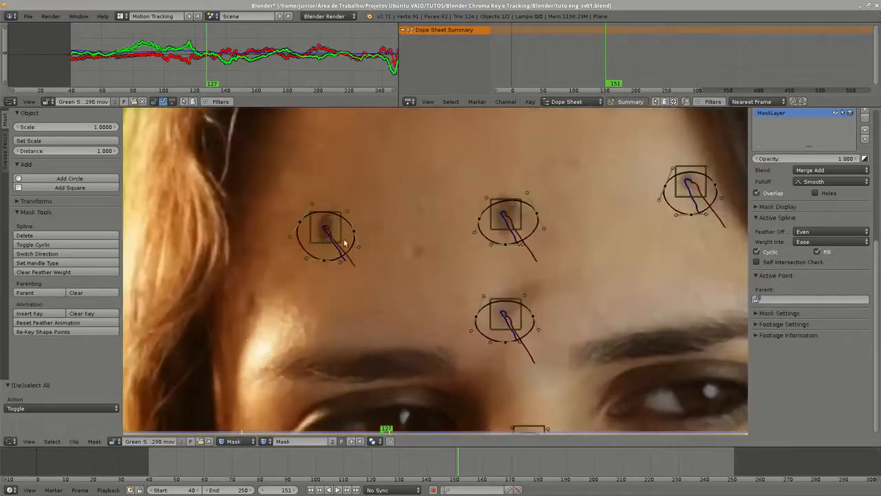
scroll(398, 243, "down", 1)
middle_click_drag(398, 243, 406, 248)
right_click(327, 234)
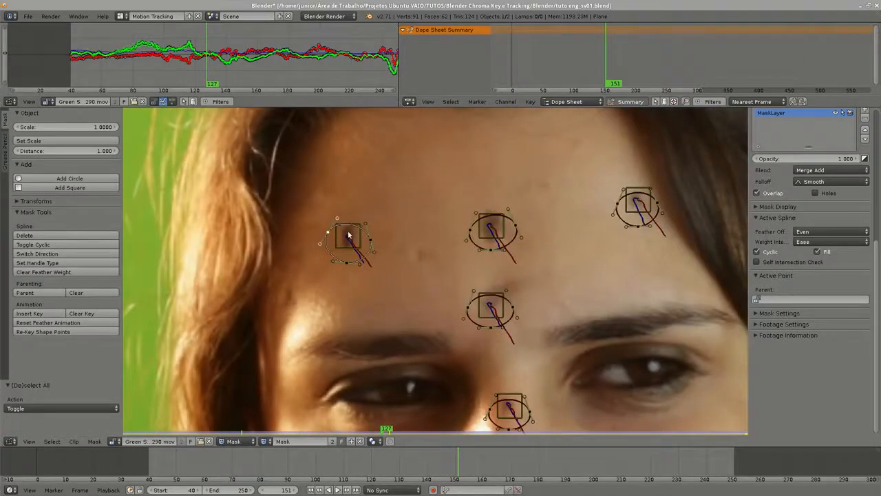
key("g")
left_click(354, 228)
right_click_drag(370, 239, 362, 235)
right_click_drag(347, 262, 345, 254)
- Tighten the mask splines around the middle forehead, right forehead and between-eyebrows dots by moving their control points
right_click(492, 254)
right_click_drag(491, 253, 491, 247)
right_click(639, 225)
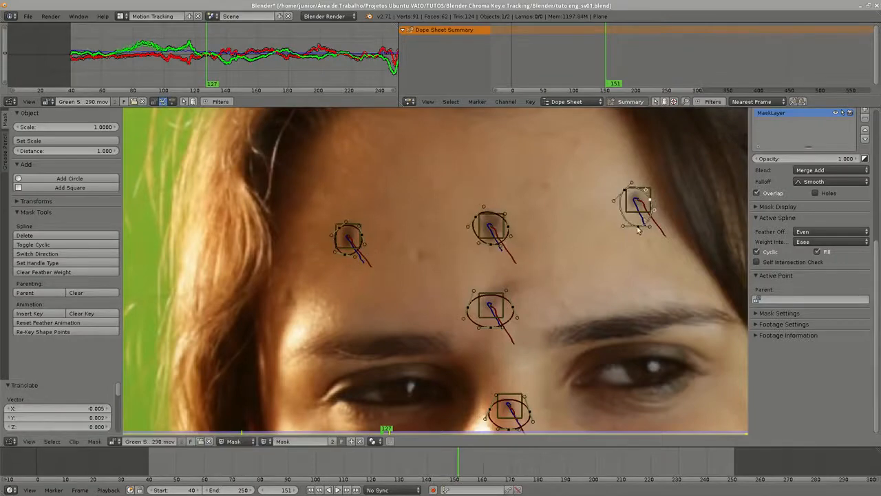
middle_click_drag(513, 307, 506, 248)
right_click_drag(508, 249, 503, 250)
- Reshape the mask splines on the nose, cheeks, jaw and chin to fit their tracking dots, and deselect everything
middle_click_drag(504, 386, 496, 179)
right_click_drag(480, 238, 485, 231)
middle_click_drag(420, 305, 483, 251)
right_click_drag(415, 234, 419, 225)
middle_click_drag(544, 234, 334, 294)
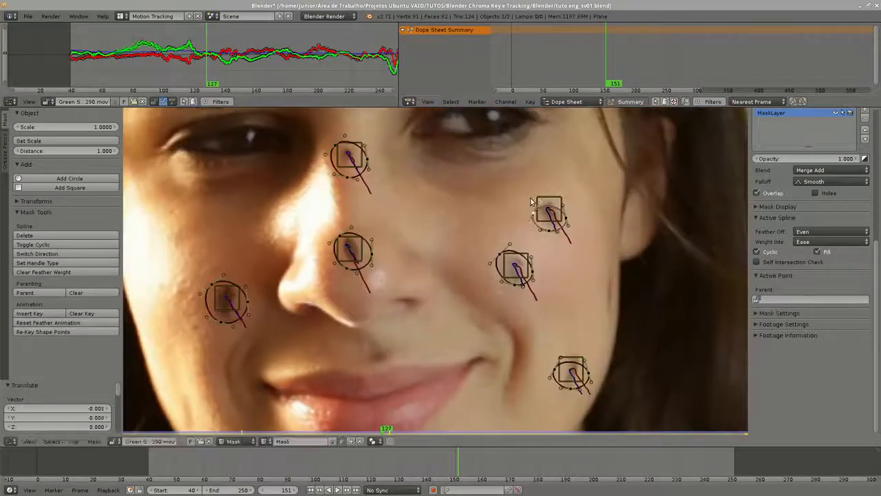
middle_click_drag(496, 344, 461, 208)
right_click_drag(535, 229, 533, 219)
middle_click_drag(440, 324, 459, 296)
right_click_drag(365, 344, 367, 352)
key("a")
- Parent the entire left forehead mask spline to the tracking marker on the same dot
scroll(369, 344, "down", 4)
middle_click_drag(366, 118, 449, 192)
scroll(362, 236, "up", 7)
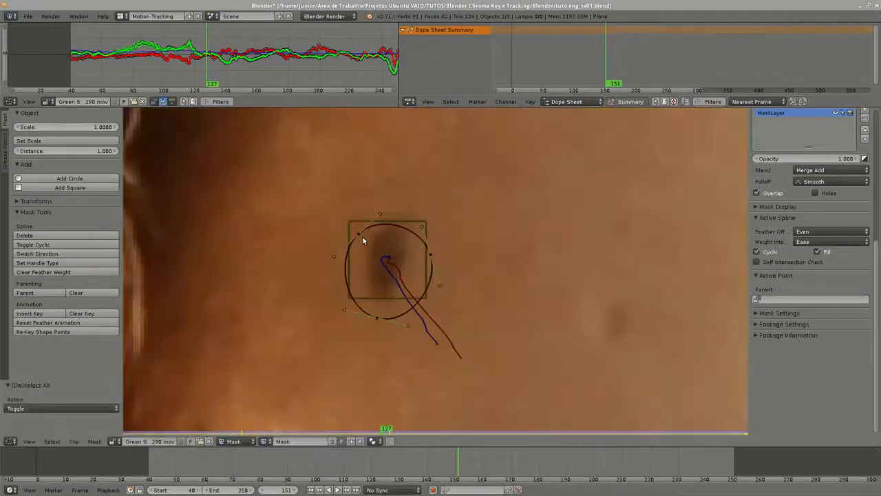
right_click(361, 235)
middle_click_drag(437, 276, 430, 283)
scroll(430, 283, "down", 4)
scroll(430, 288, "up", 2)
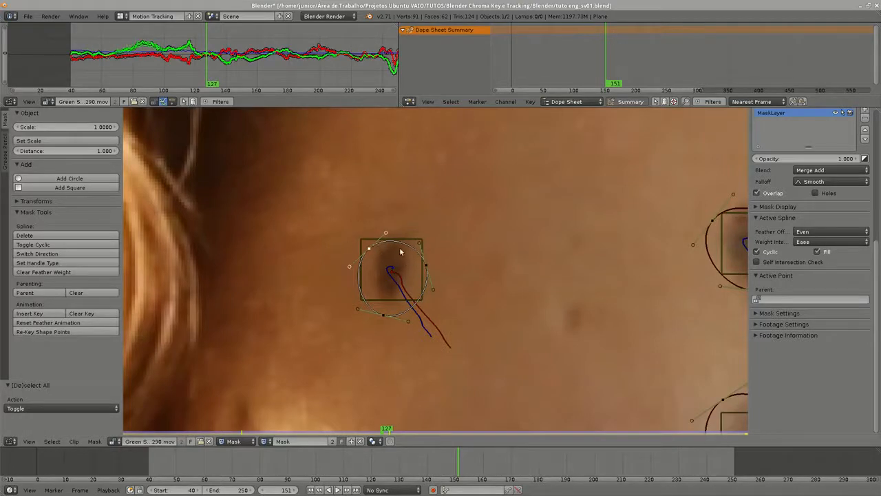
key("ctrl+l")
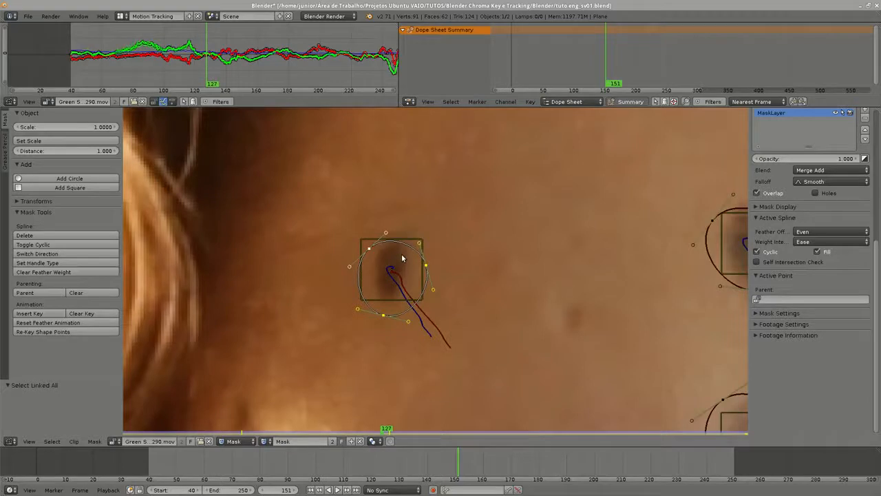
key("Tab")
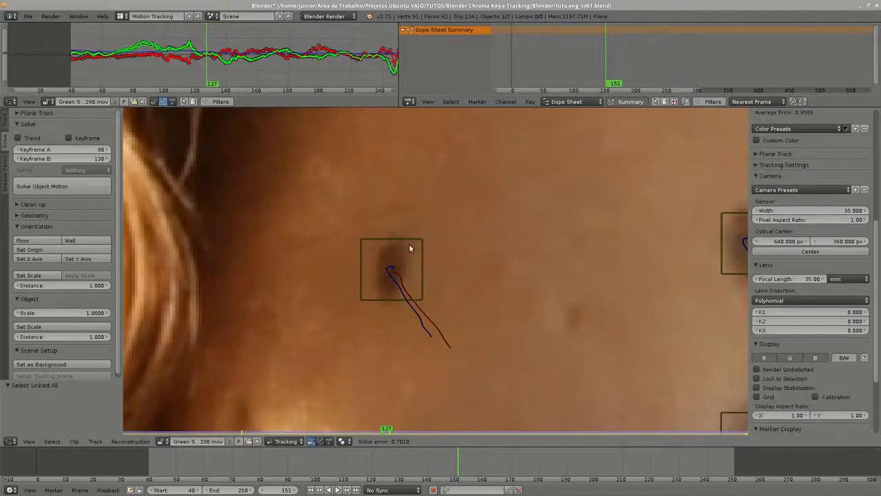
right_click(418, 243)
key("Tab")
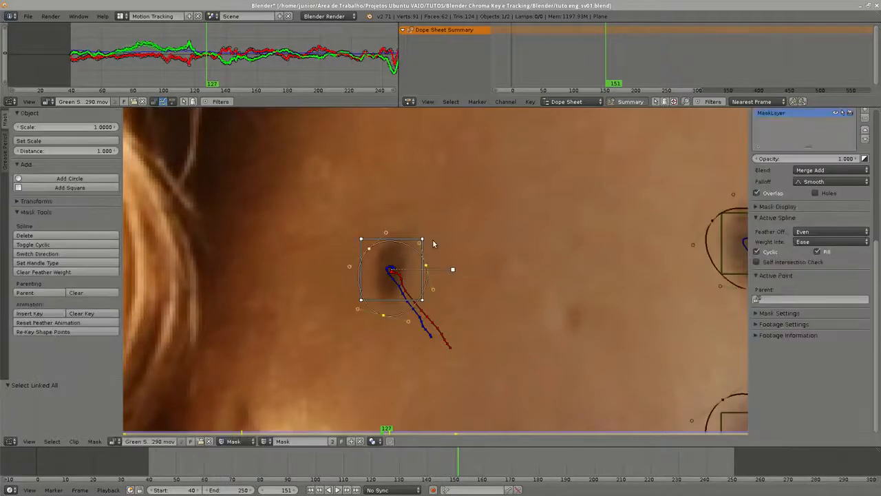
key("ctrl+p")
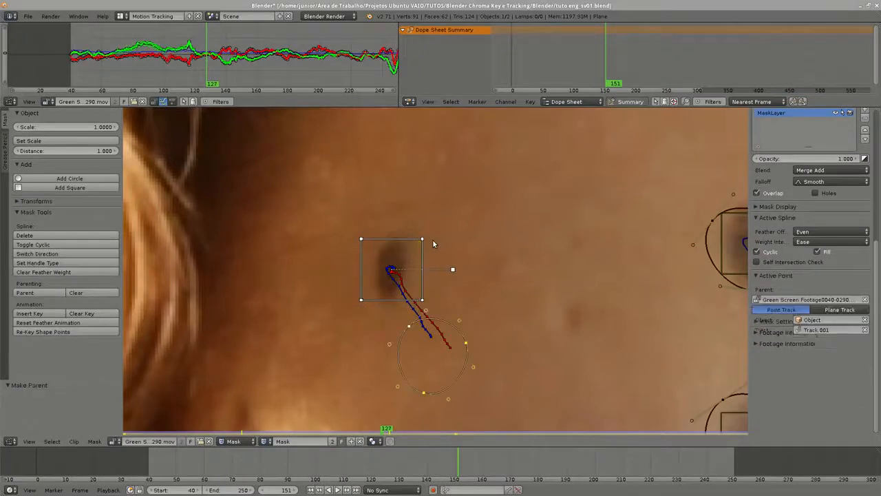
- Scrub through the footage to check how the left forehead mask follows its tracking marker
left_click(459, 458)
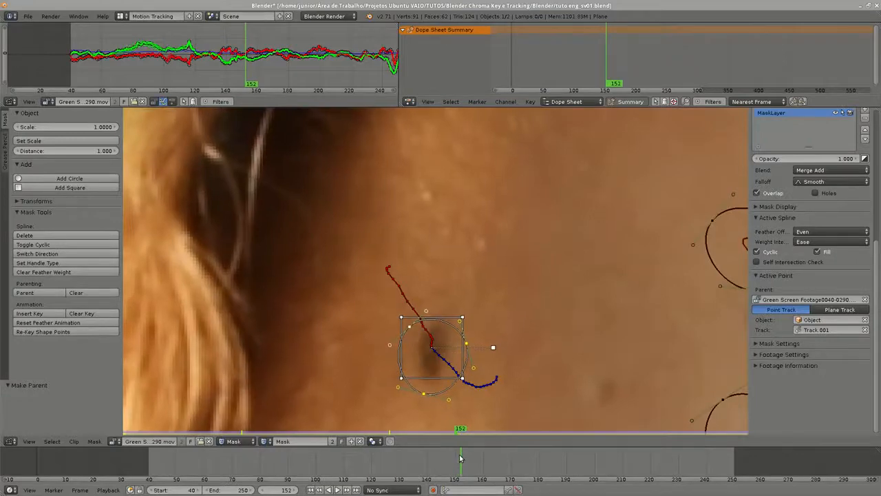
scroll(439, 365, "down", 4)
scroll(439, 365, "down", 3)
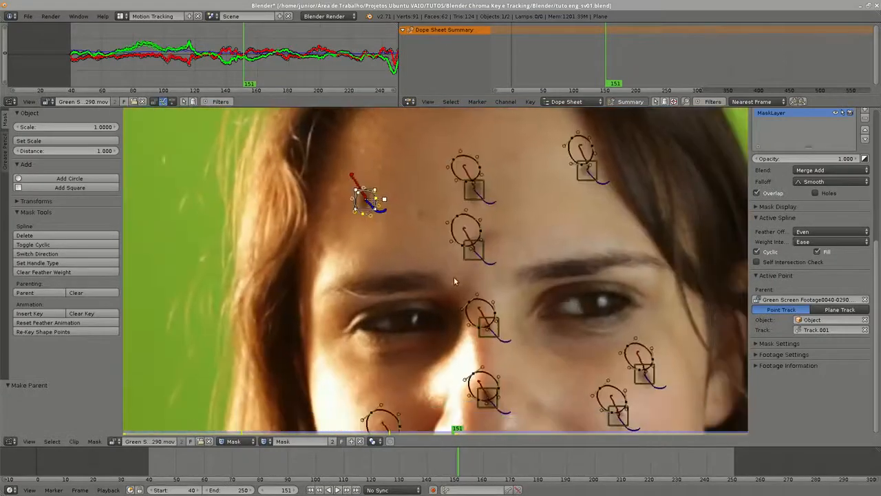
left_click_drag(463, 472, 493, 468)
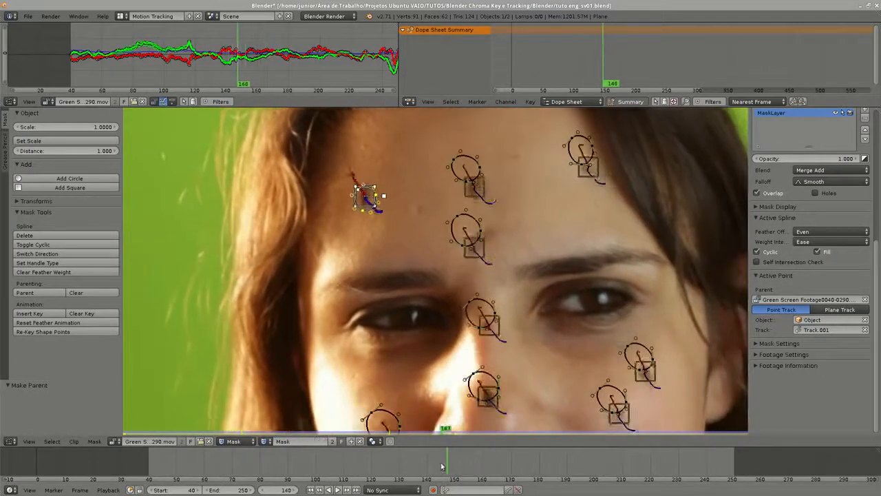
left_click(421, 472)
left_click_drag(422, 473, 423, 473)
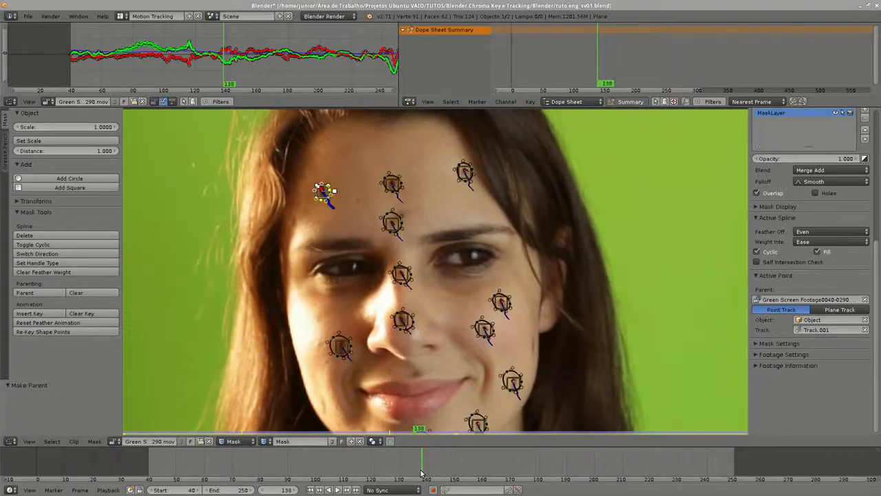
- Parent each remaining mask spline on the face to the tracking marker of its own dot
scroll(414, 224, "up", 2)
scroll(415, 223, "up", 1)
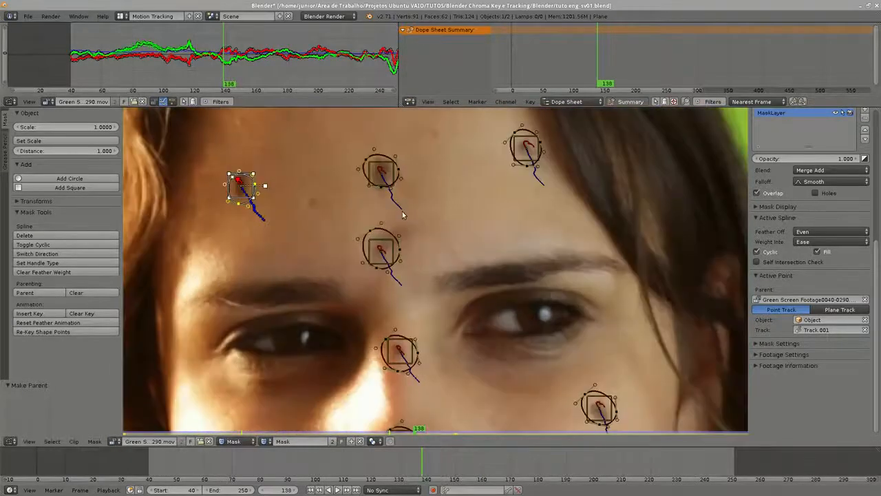
middle_click_drag(395, 213, 404, 242)
scroll(398, 196, "up", 1)
middle_click_drag(376, 169, 393, 218)
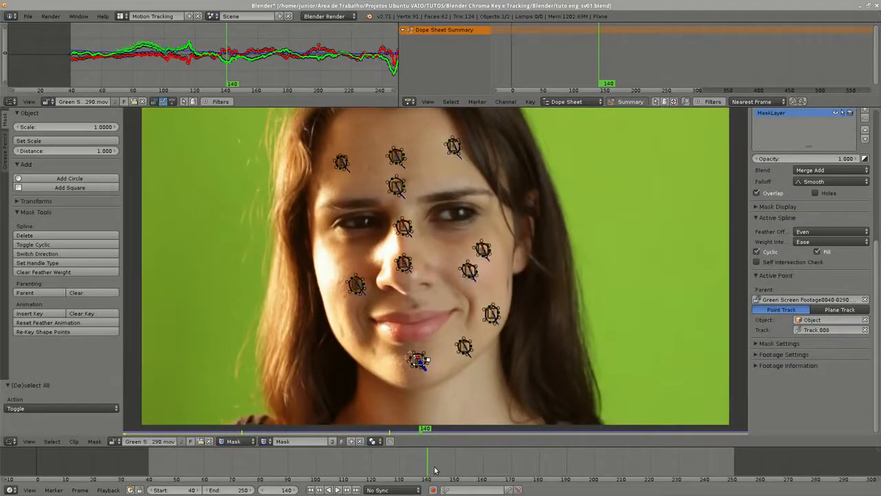
- Scrub the footage back to frame 135 to check how all the masks follow the face
mouse_move(425, 474)
left_mouse_down()
mouse_move(452, 474)
mouse_move(413, 474)
left_mouse_up()
middle_click_drag(405, 312, 407, 319)
scroll(428, 303, "down", 1)
scroll(432, 299, "up", 1)
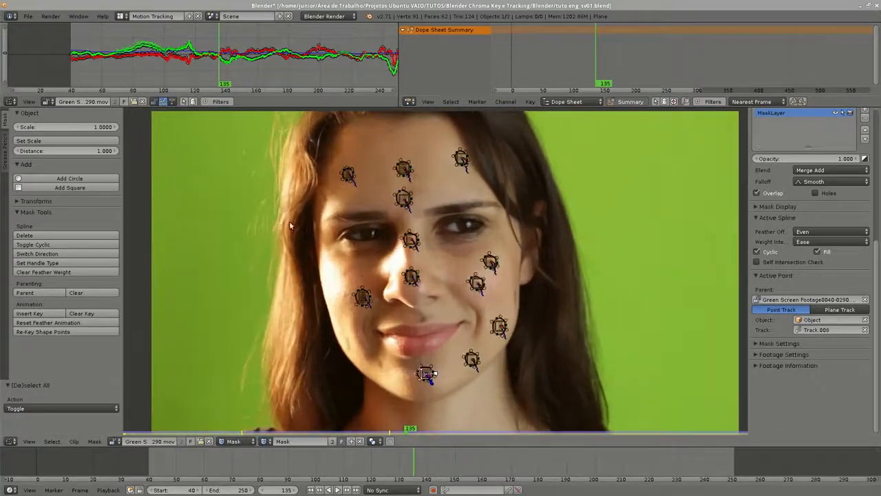
- Switch to the Compositing layout and add a Mask input node below the Movie Clip node, using the existing face mask
left_click(120, 16)
left_click(141, 50)
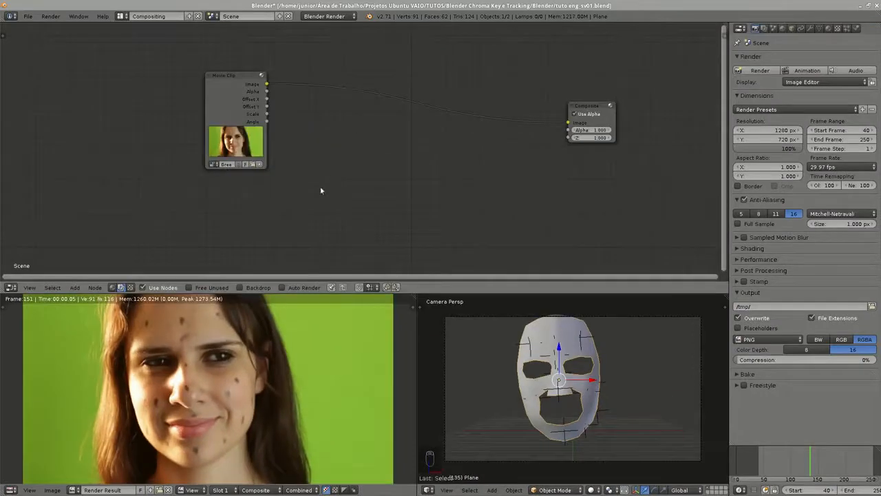
key("shift+a")
mouse_move(295, 197)
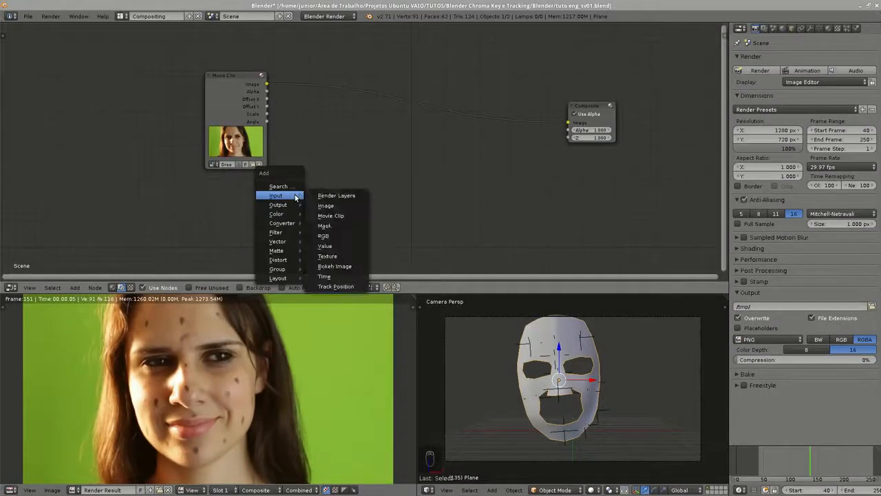
left_click(331, 226)
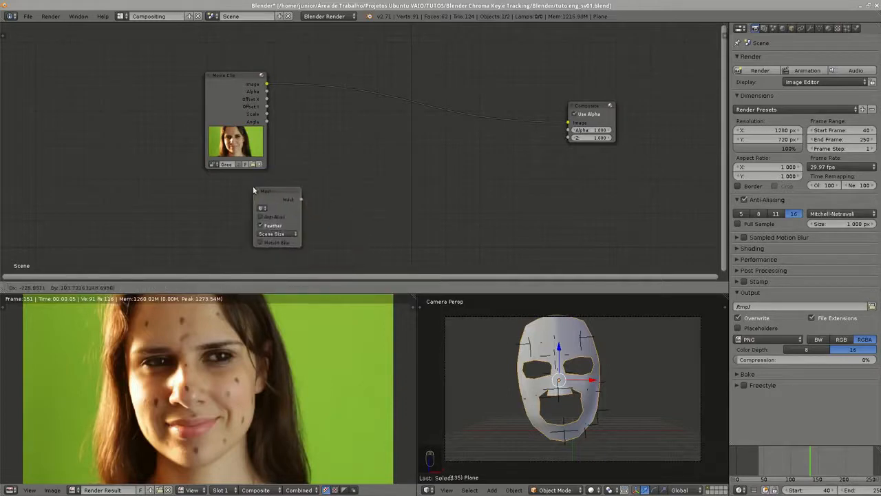
left_click(249, 209)
left_click(249, 208)
left_click(275, 219)
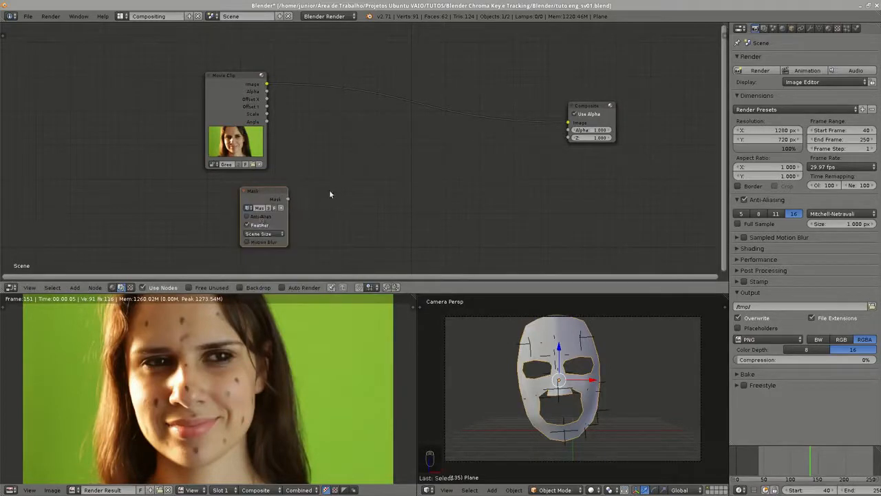
- Connect the Mask node to a new Viewer node and enable the backdrop to preview the mask
middle_click_drag(331, 193, 323, 190)
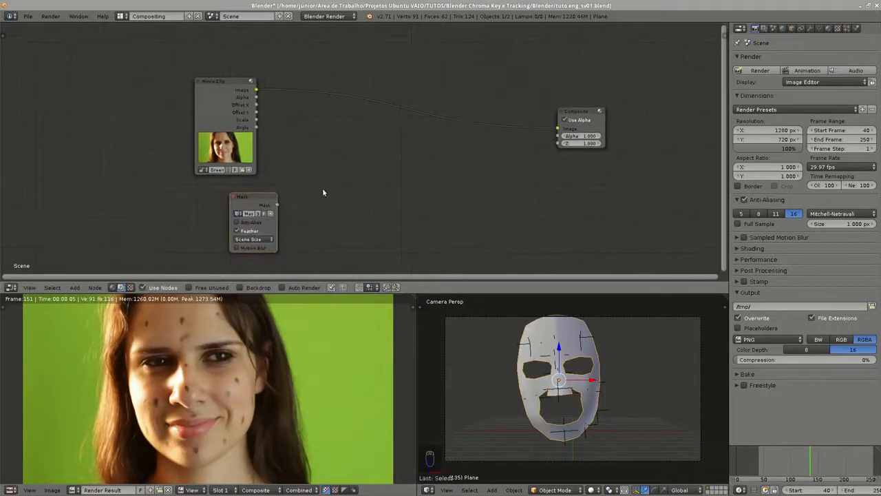
left_click(259, 199, "ctrl+shift")
left_click_drag(337, 190, 418, 198)
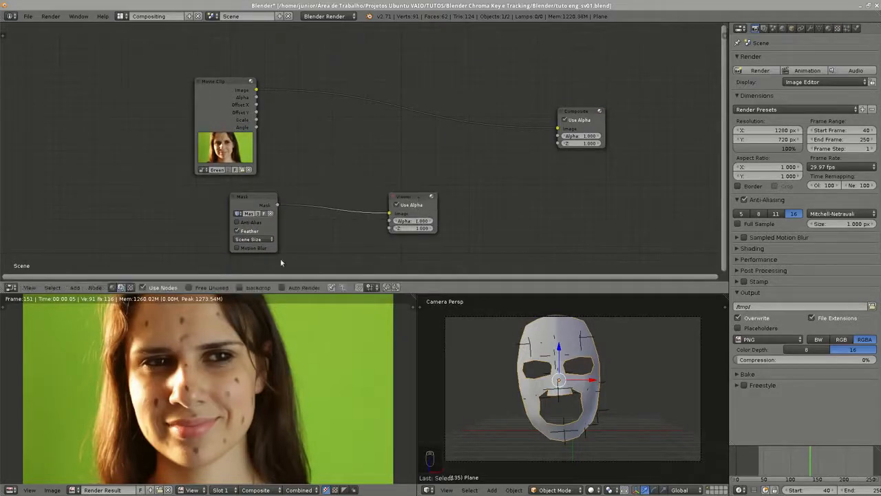
left_click(255, 288)
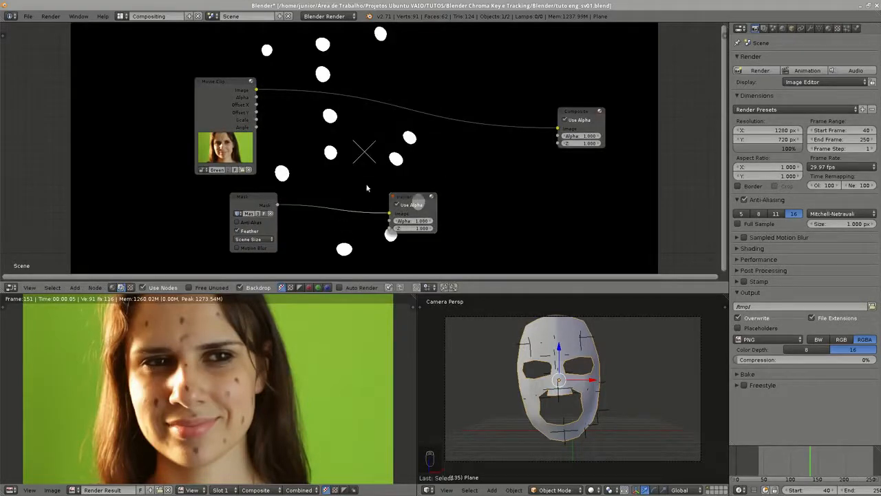
middle_click_drag(360, 154, 337, 148)
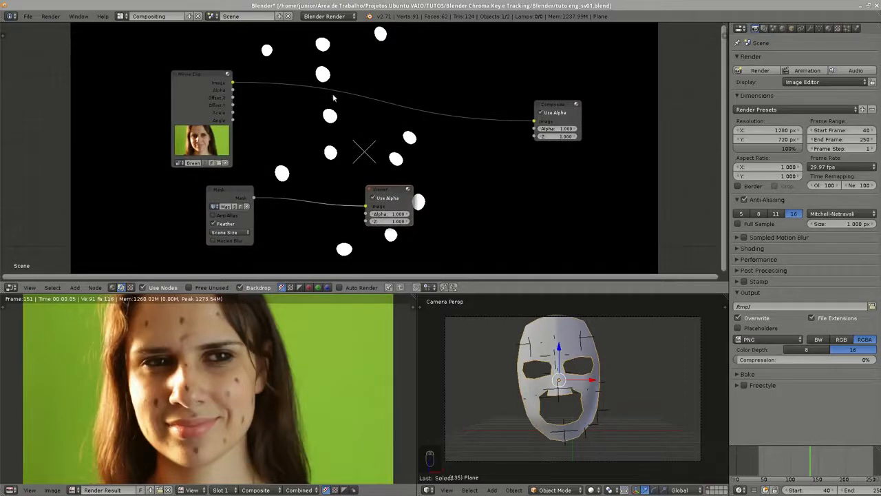
- Move the Movie Clip node out of the way and insert a Set Alpha node between it and the Composite node
left_click(318, 130)
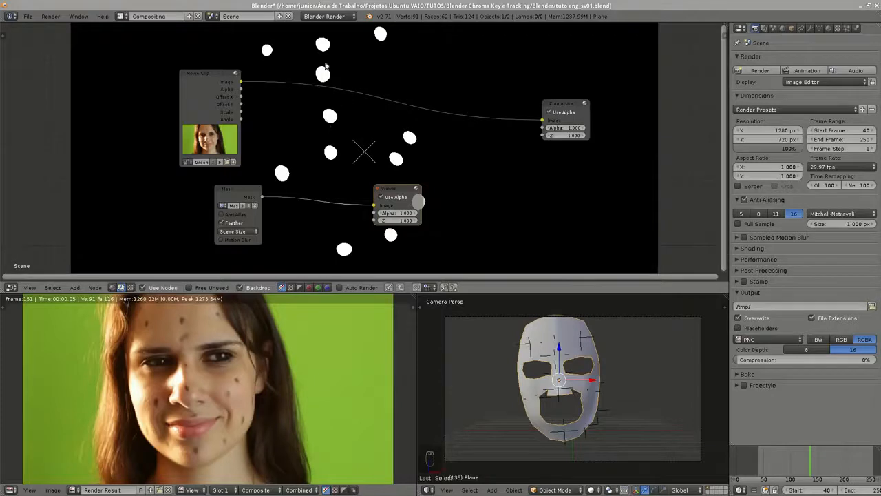
left_click_drag(212, 96, 181, 54)
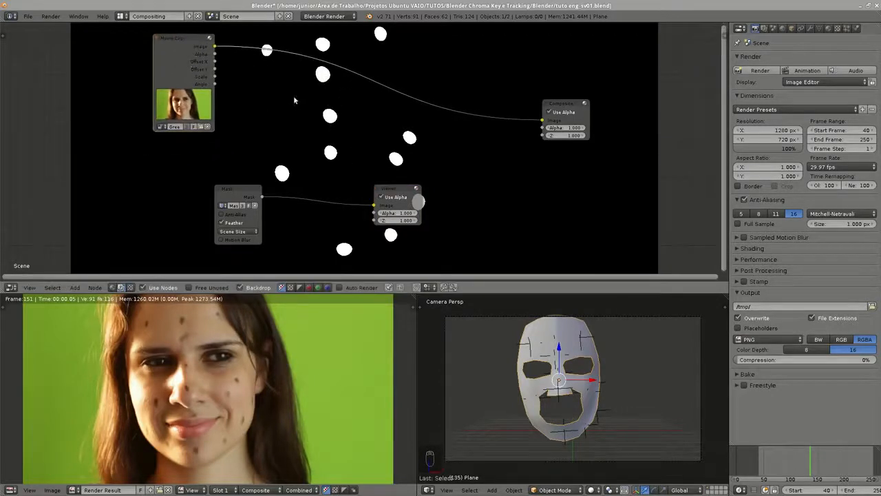
middle_click_drag(294, 96, 305, 115)
key("shift+a")
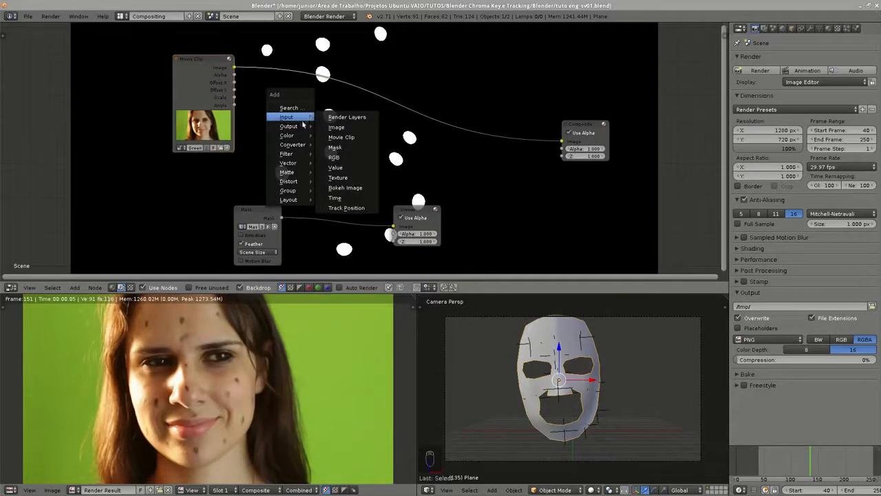
mouse_move(299, 146)
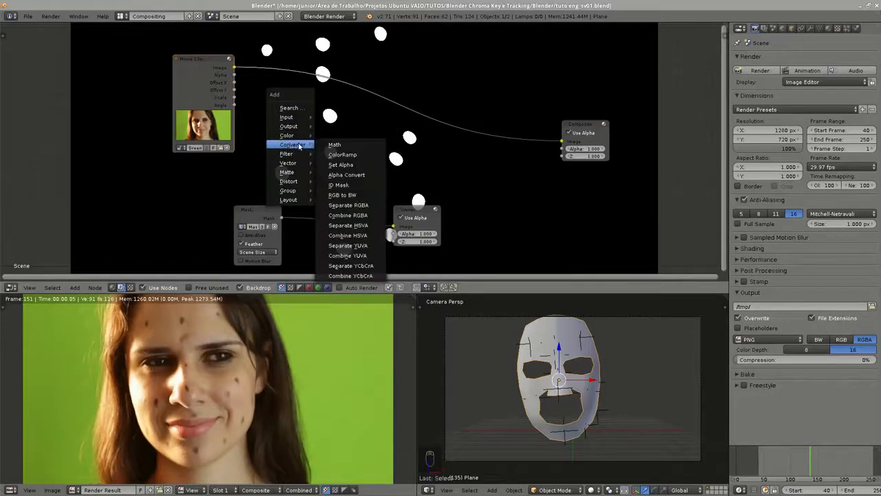
left_click(341, 165)
left_click(413, 149)
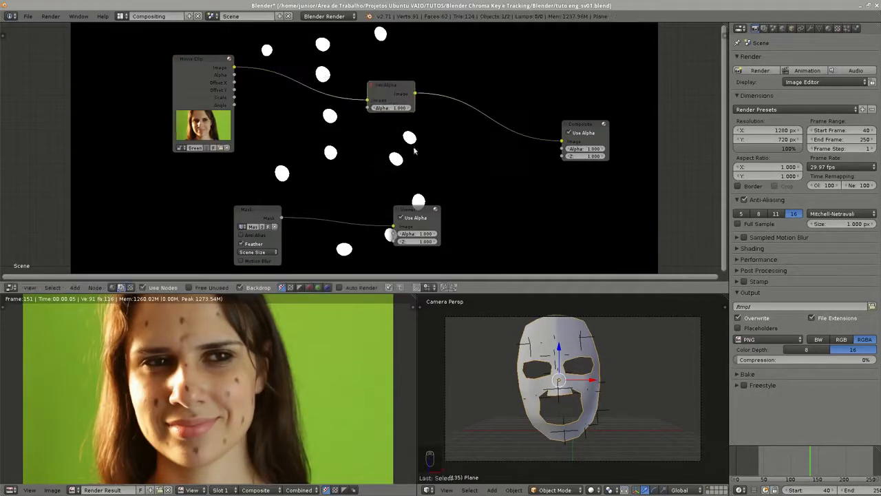
- Reposition the Viewer and Mask nodes and connect the Mask output to the Alpha input of Set Alpha
left_click_drag(413, 209, 366, 195)
left_click_drag(270, 221, 368, 107)
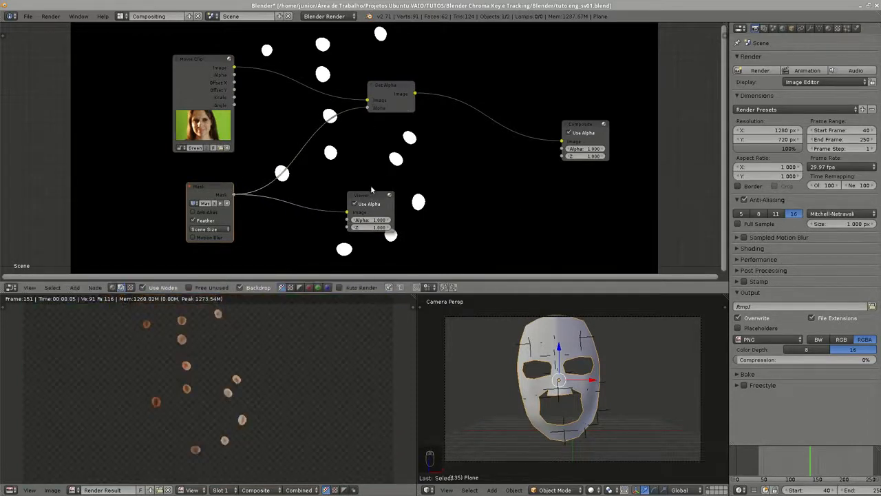
mouse_move(204, 354)
middle_mouse_down()
mouse_move(191, 367)
mouse_move(222, 342)
mouse_move(219, 351)
middle_mouse_up()
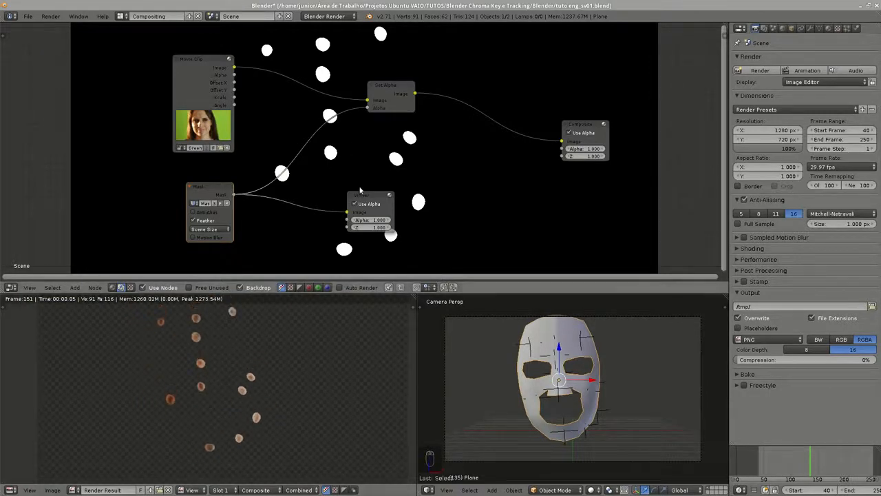
- Make room beside the Mask node and insert an Invert node on its link to Set Alpha
left_click_drag(361, 195, 411, 179)
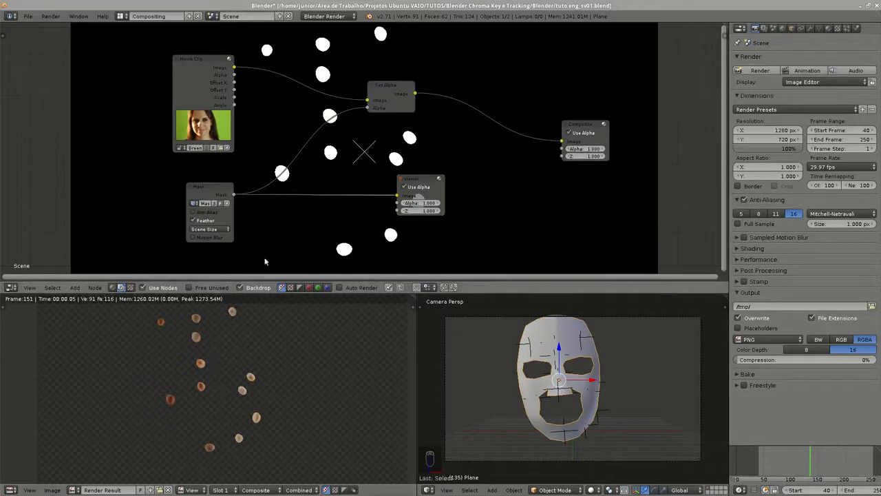
middle_click_drag(222, 347, 216, 350)
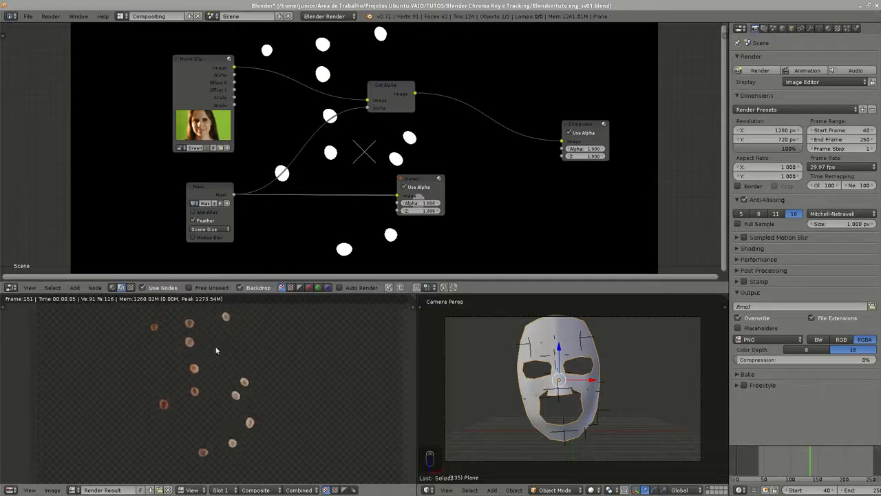
scroll(216, 351, "down", 1)
key("shift+a")
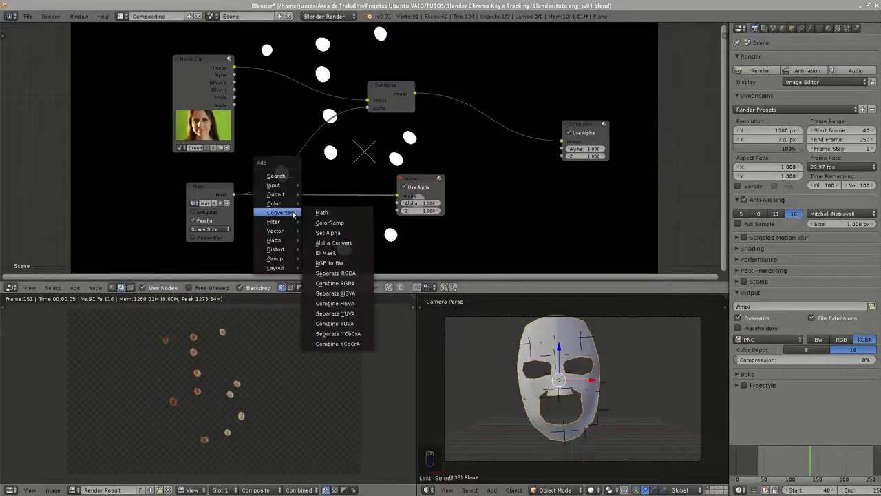
mouse_move(273, 203)
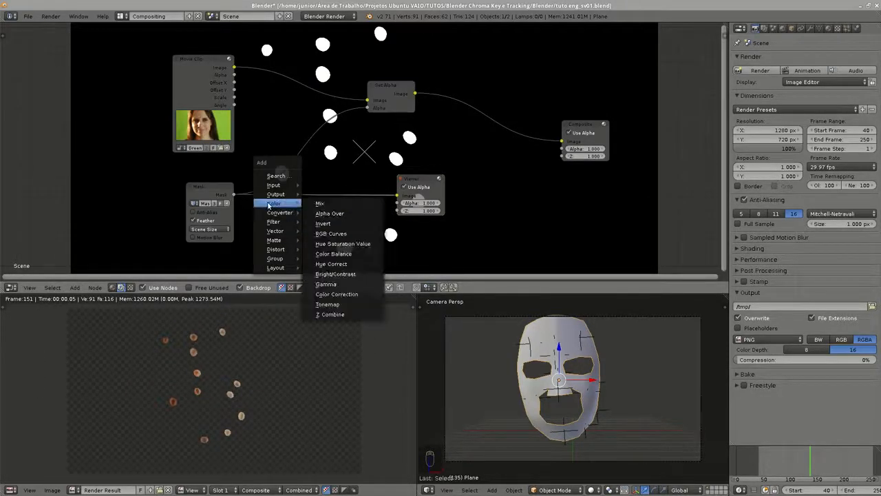
left_click(328, 218)
left_click(290, 148)
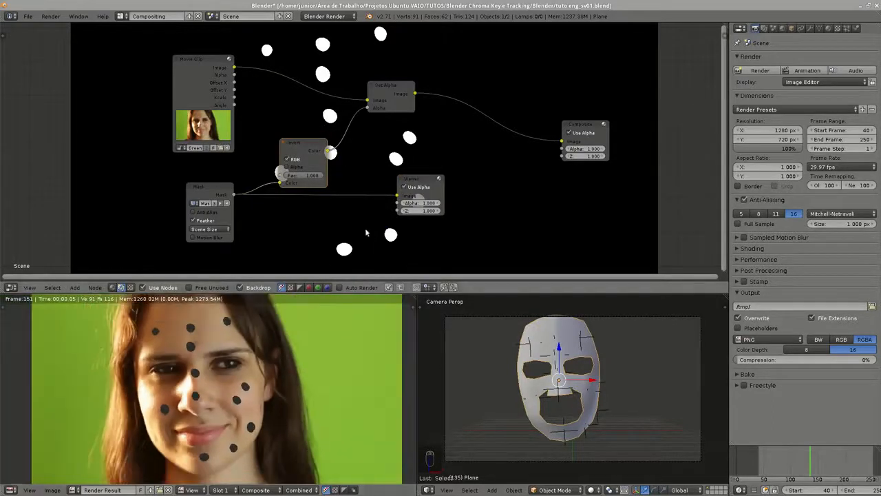
- Insert an Inpaint node between Set Alpha and Composite and set its distance to 17
left_click_drag(435, 180, 612, 187)
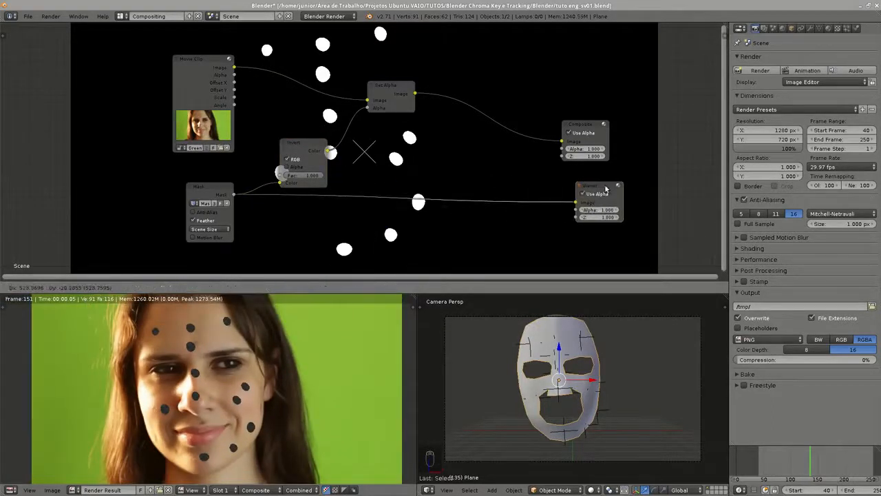
key("shift+a")
mouse_move(416, 166)
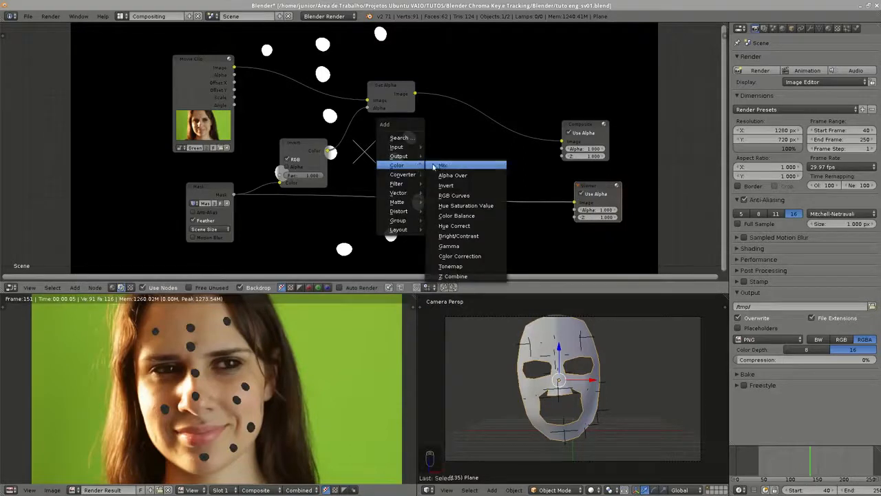
mouse_move(406, 188)
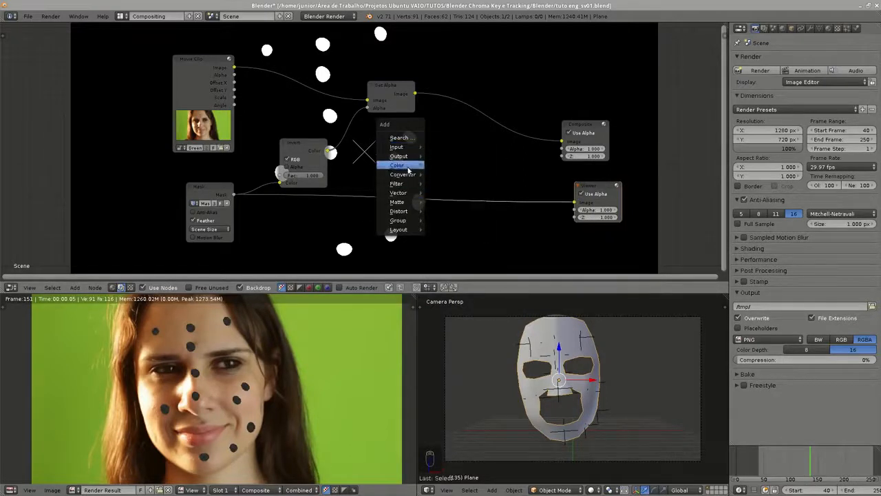
left_click(447, 274)
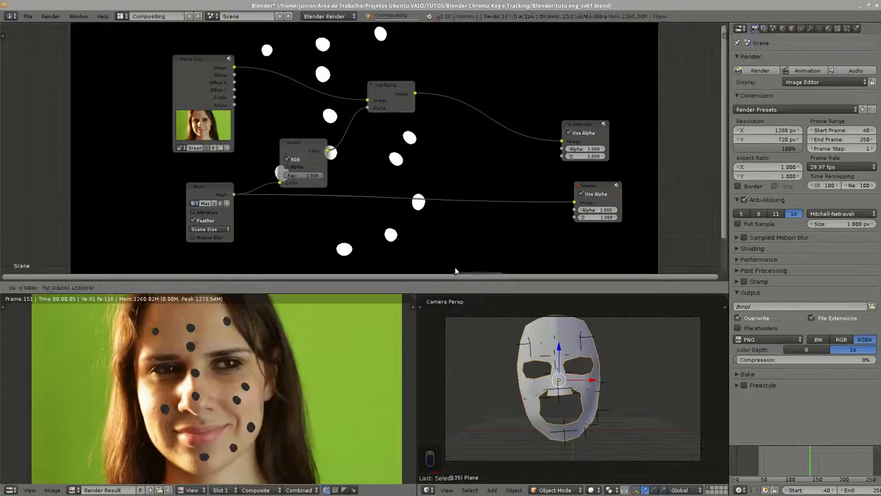
left_click(464, 115)
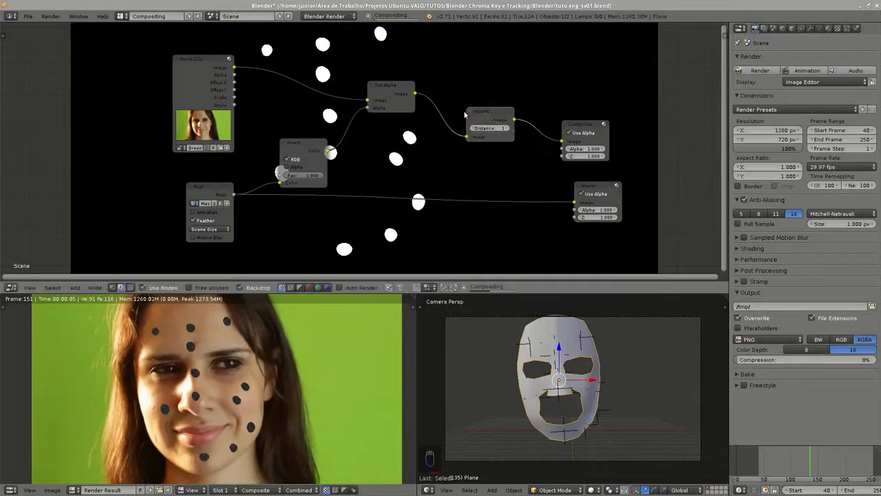
middle_click_drag(465, 115, 412, 121)
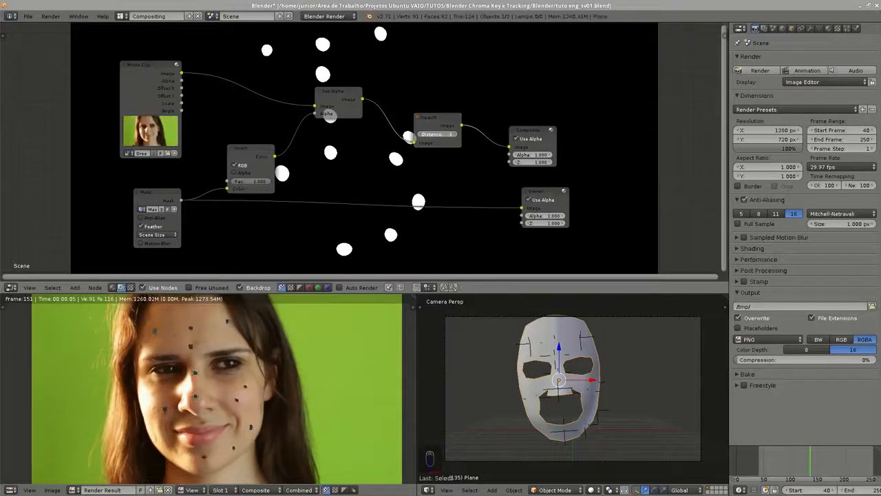
left_click_drag(434, 135, 440, 135)
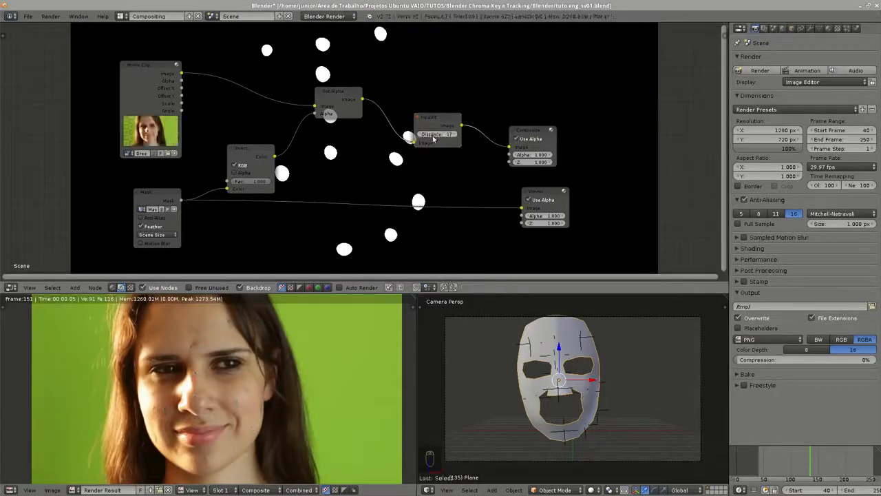
- Examine the inpainted face in the render result around the cheeks, nose, mouth and chin for traces of the tracking dots
scroll(215, 342, "up", 1)
middle_click_drag(215, 342, 271, 353)
scroll(302, 334, "up", 2)
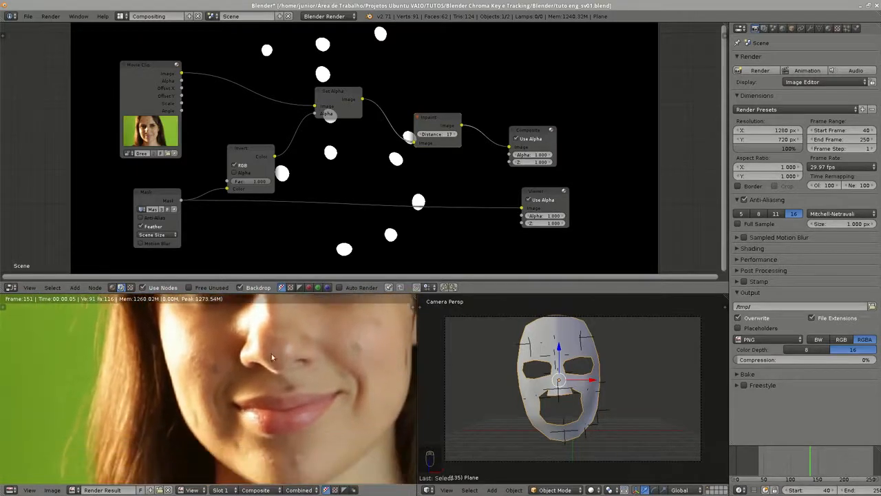
scroll(219, 353, "up", 2)
scroll(215, 355, "down", 1)
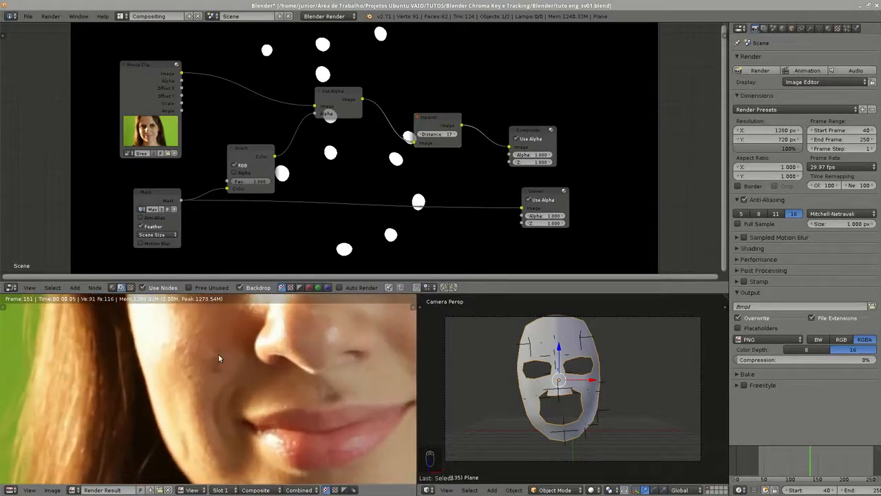
scroll(235, 347, "up", 1)
scroll(235, 349, "down", 3)
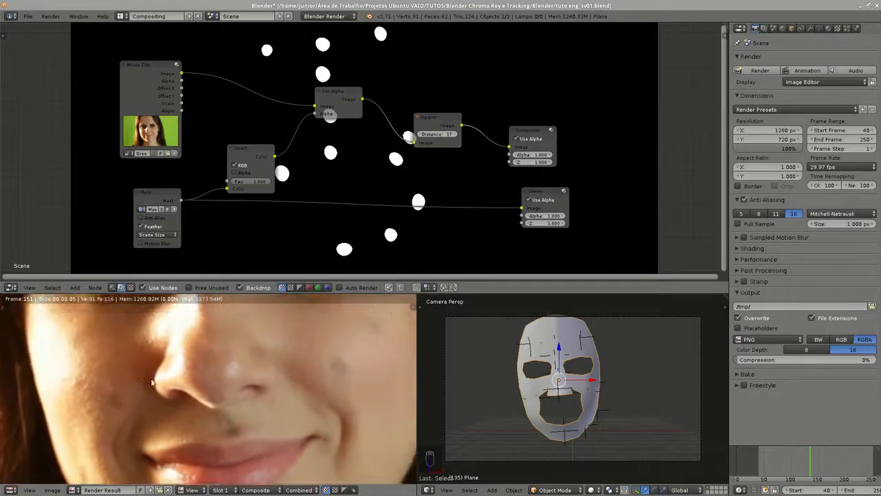
scroll(195, 377, "up", 4)
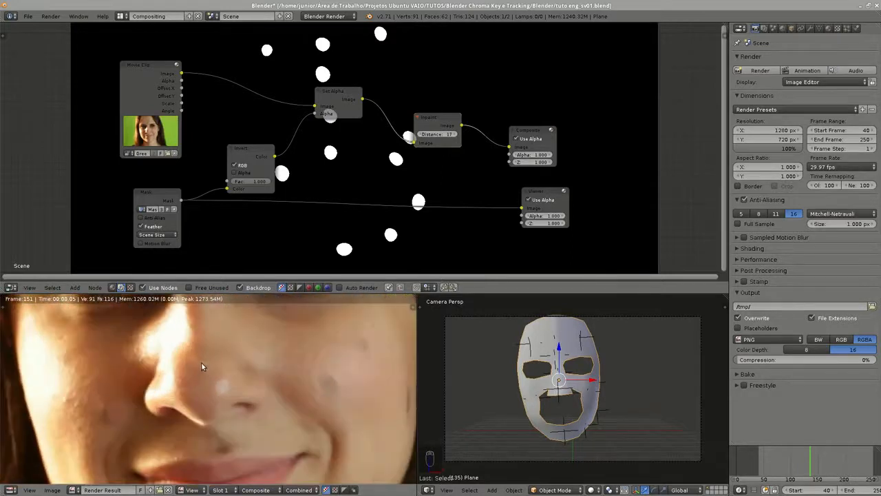
scroll(262, 379, "up", 1)
scroll(325, 394, "down", 2)
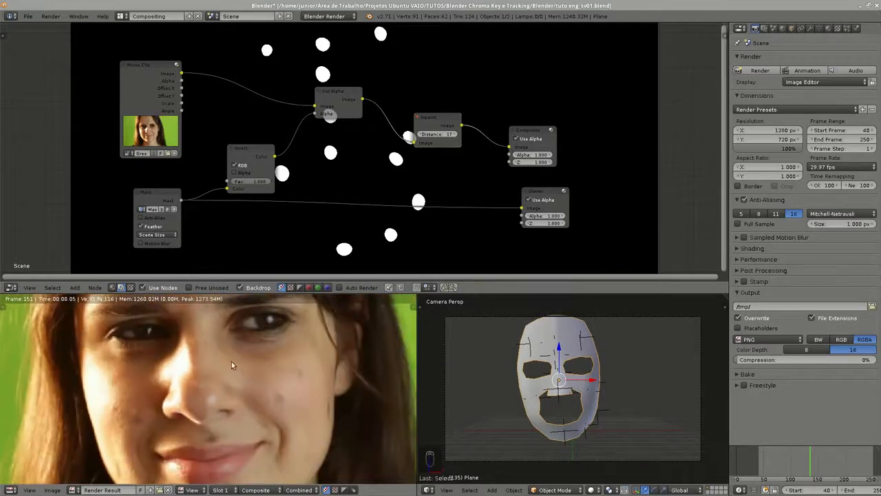
middle_click_drag(231, 361, 250, 378)
scroll(239, 379, "down", 1)
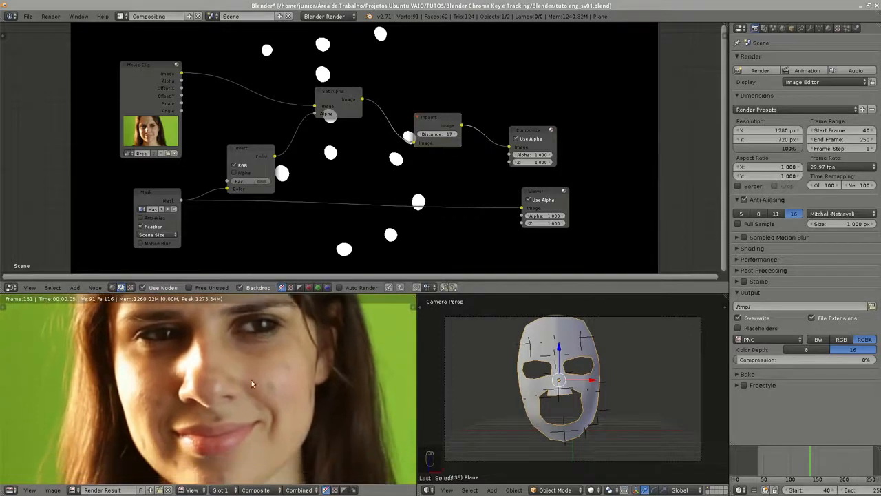
scroll(251, 379, "up", 1)
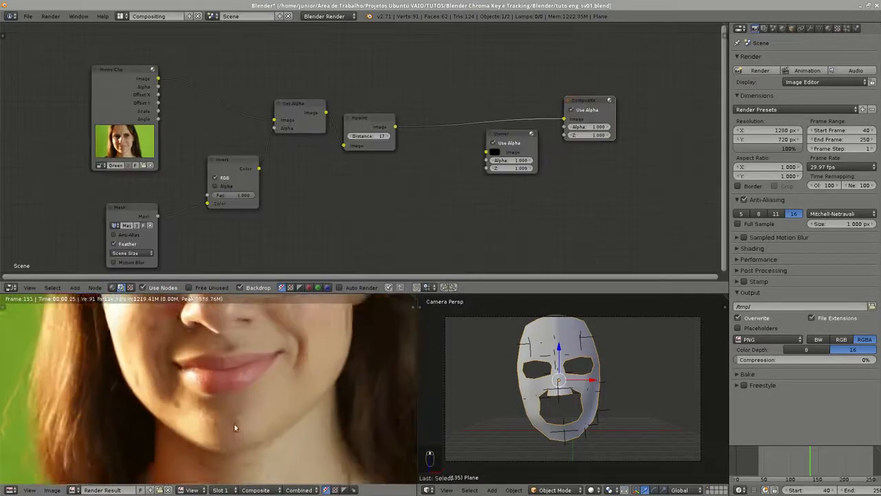
scroll(234, 427, "up", 1)
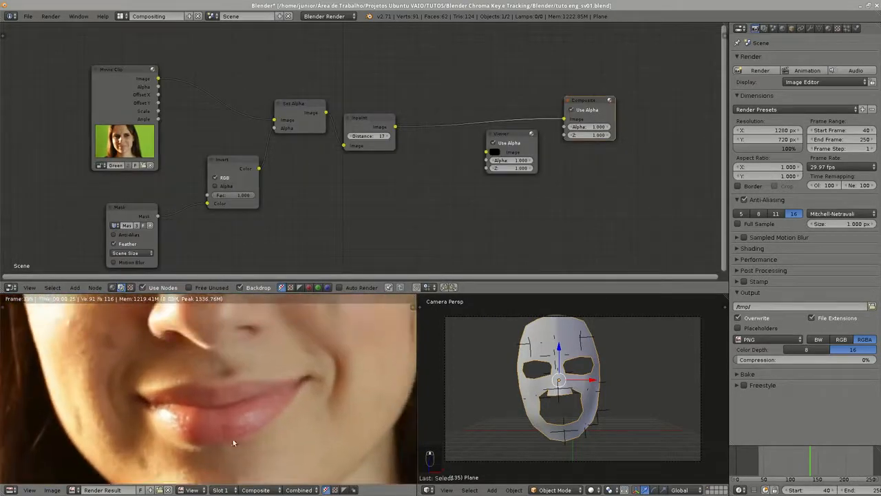
scroll(237, 431, "down", 1)
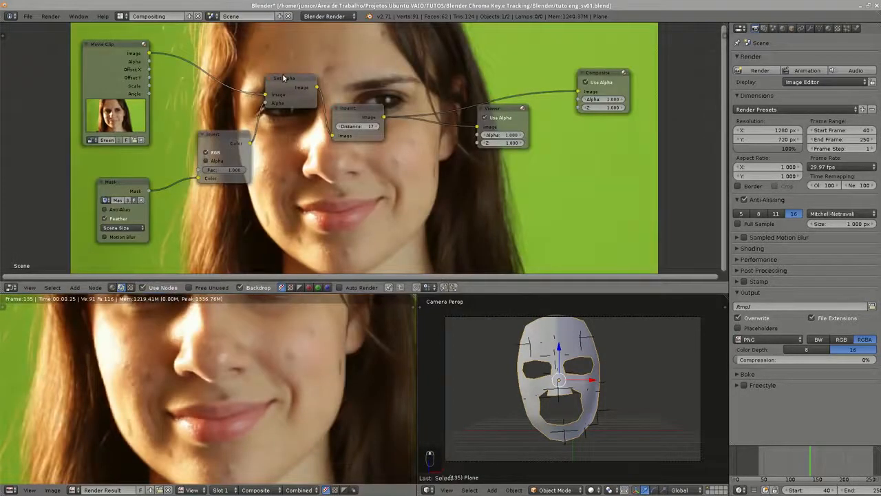
- Duplicate the Set Alpha node, feed it the Inpaint image and the Mask as alpha, and route it to the Viewer
key("shift+d")
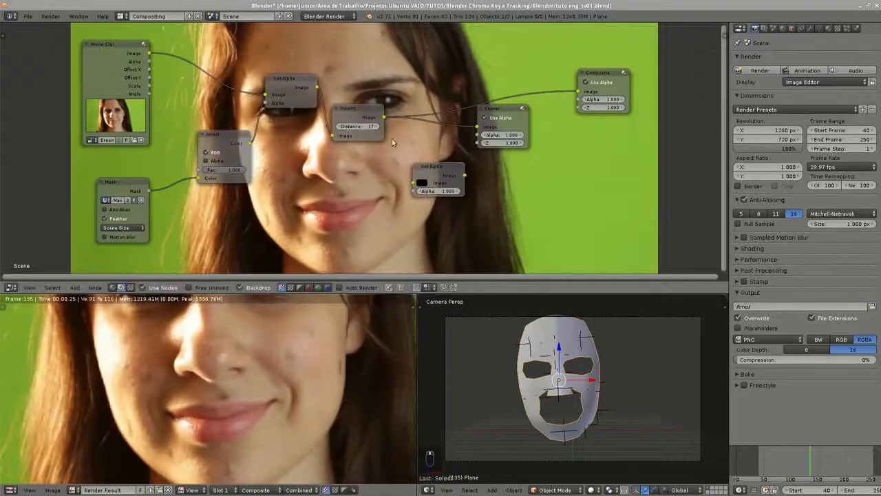
left_click_drag(502, 113, 607, 148)
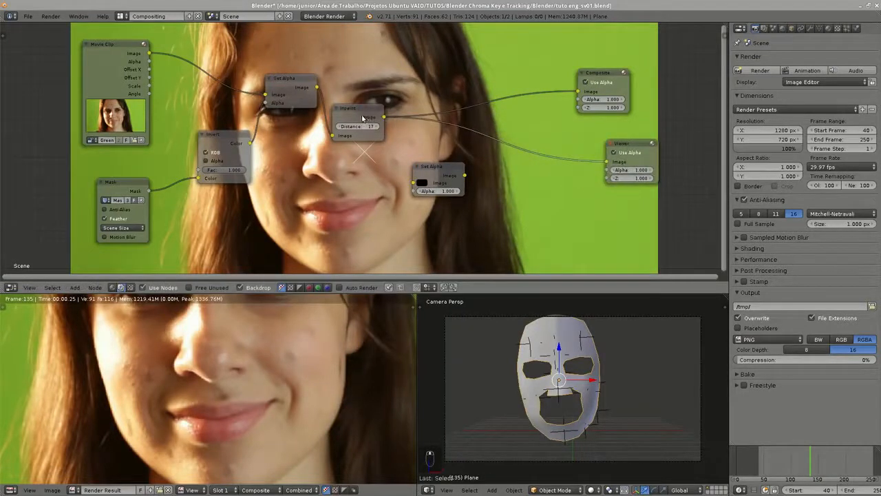
left_click_drag(384, 117, 407, 130)
left_click_drag(415, 182, 413, 182)
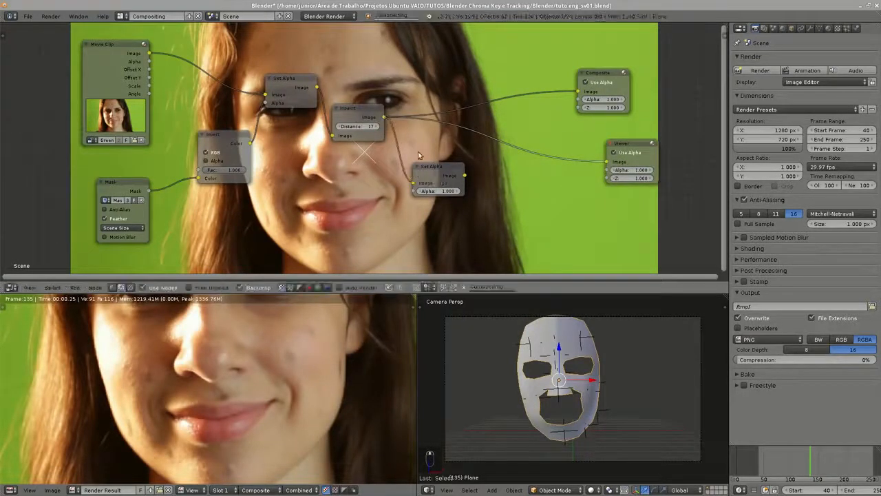
left_click_drag(117, 192, 413, 191)
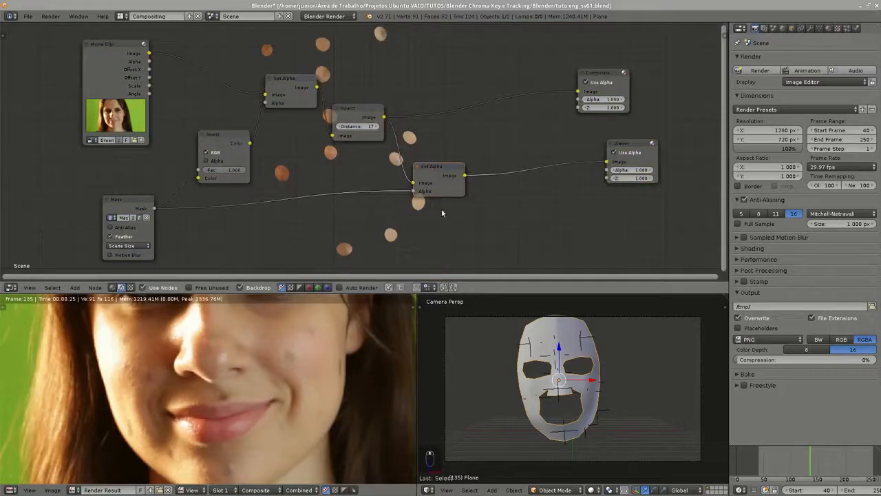
- Insert a Blur node between the duplicated Set Alpha and the Viewer, with X and Y set to 20
key("shift+a")
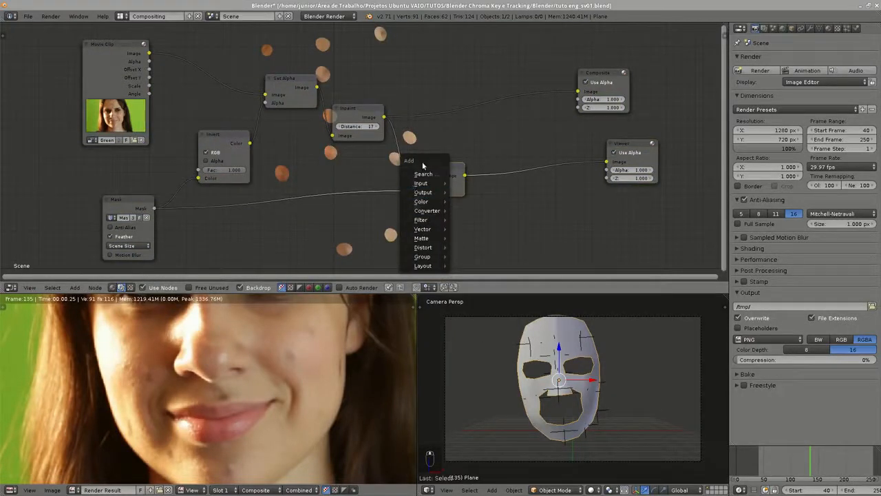
mouse_move(422, 220)
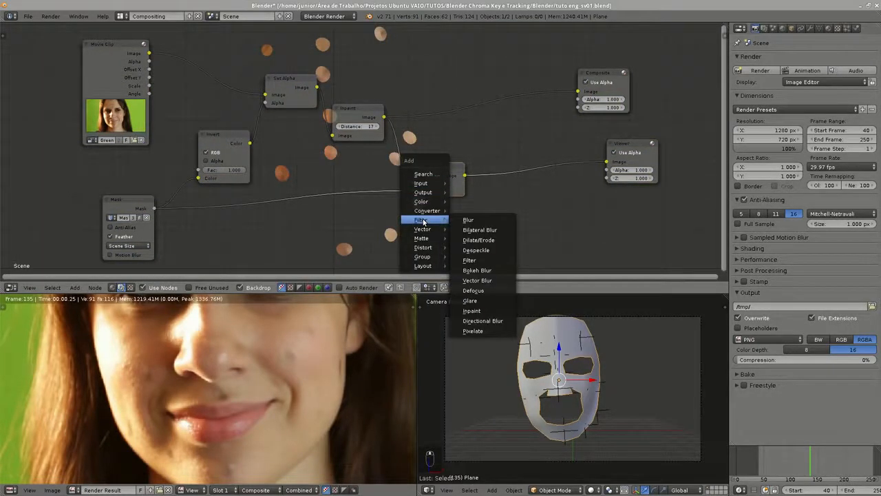
left_click(475, 220)
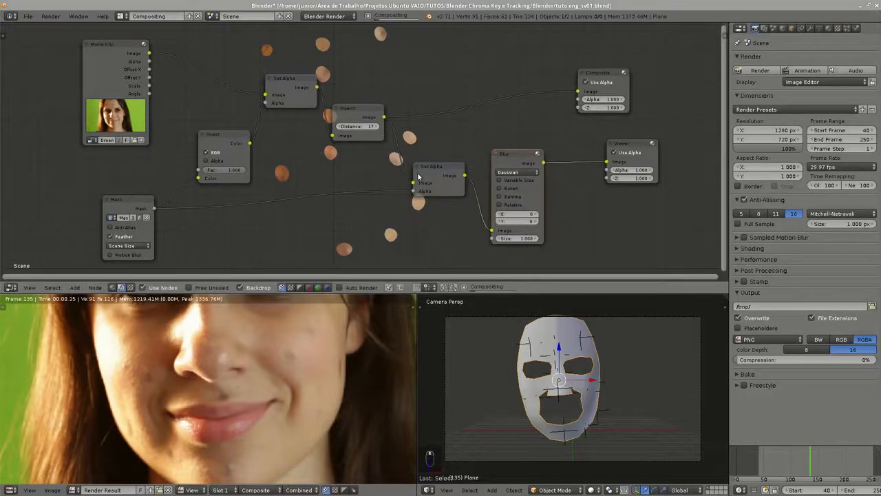
left_click_drag(418, 177, 390, 192)
key("Tab")
type("20")
key("Return")
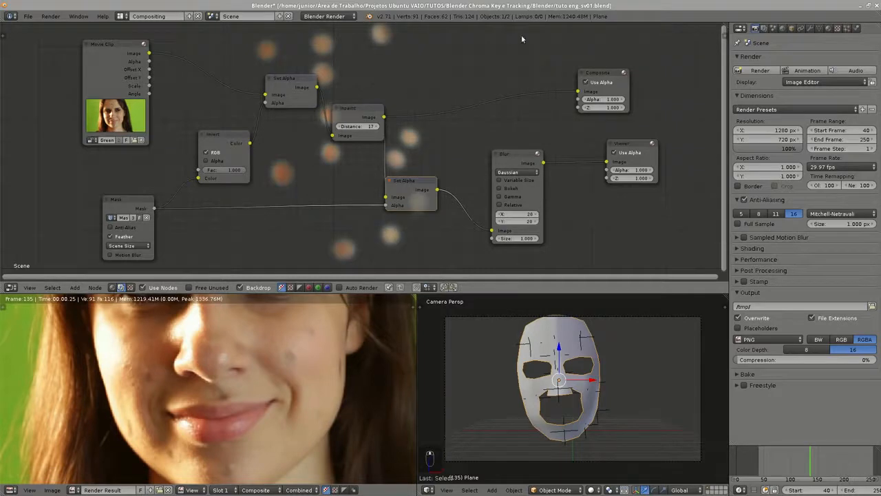
- Insert an Alpha Over node between Inpaint and Composite, and move the Composite and Viewer nodes aside to make room
middle_click_drag(488, 43, 387, 64)
key("shift+a")
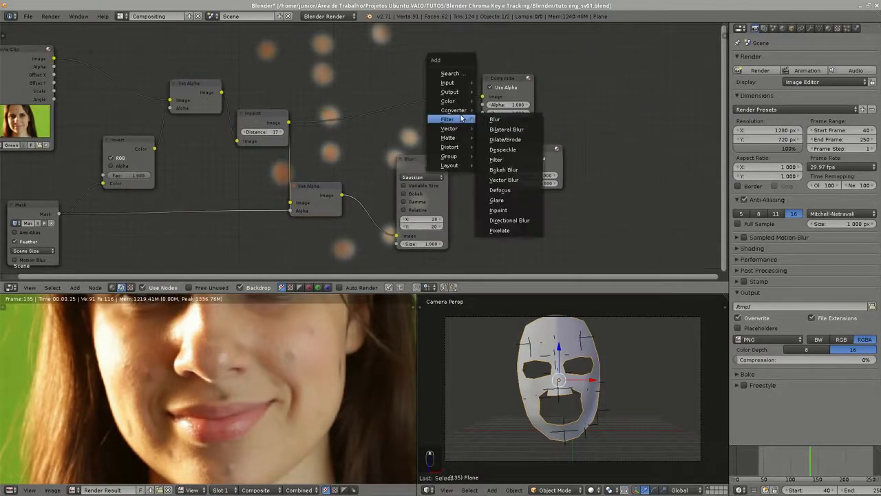
mouse_move(453, 97)
left_click(502, 113)
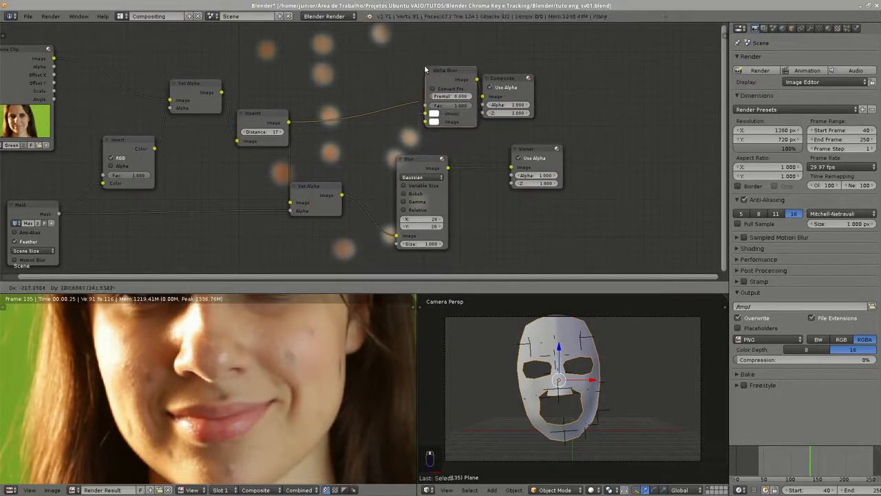
left_click(387, 62)
left_click_drag(510, 78, 604, 77)
left_click_drag(544, 146, 614, 136)
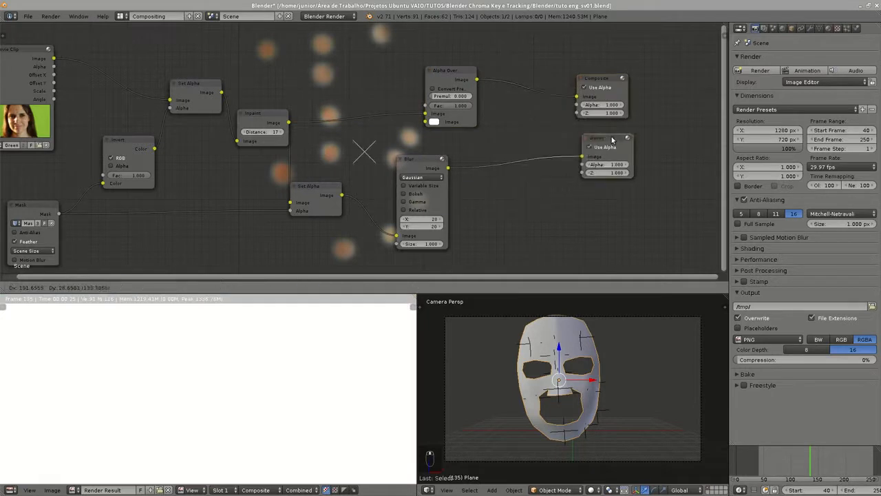
- Connect the Blur output to the second Image input of Alpha Over and enable Convert Premul on that node
left_click_drag(425, 124, 426, 122)
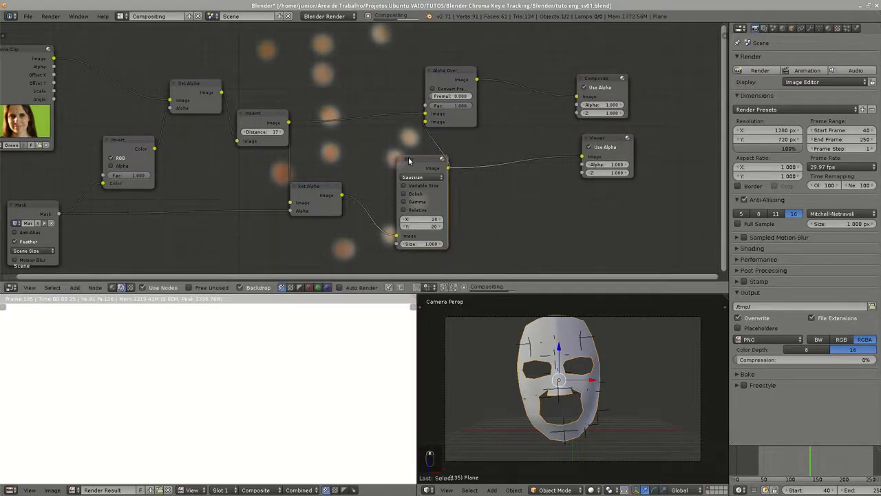
left_click_drag(407, 160, 365, 150)
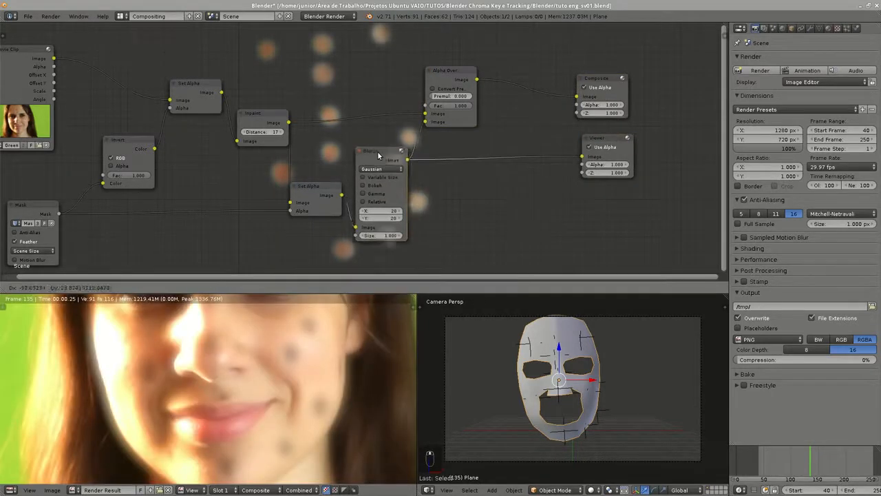
left_click(448, 90)
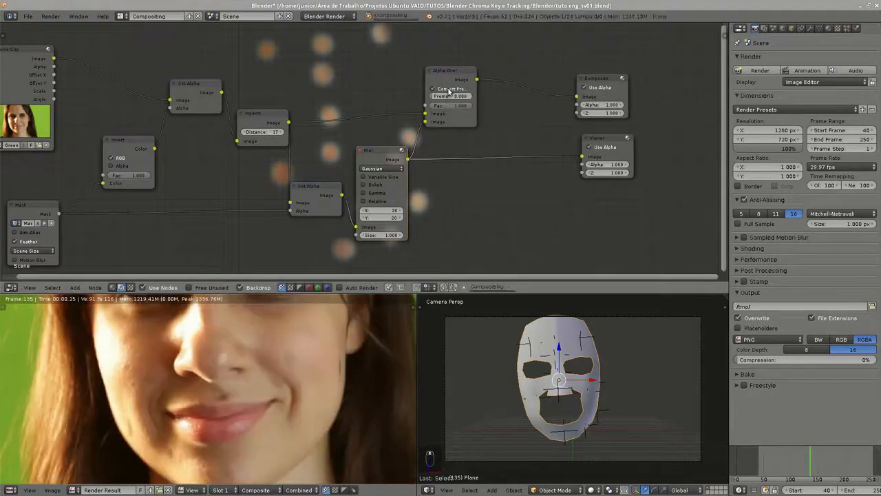
middle_click_drag(330, 336, 286, 376)
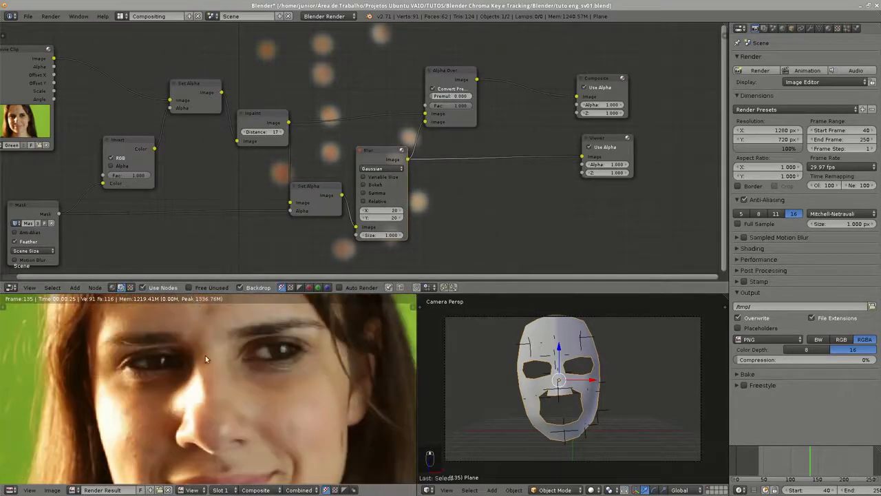
middle_click_drag(205, 356, 310, 371)
scroll(276, 387, "down", 4)
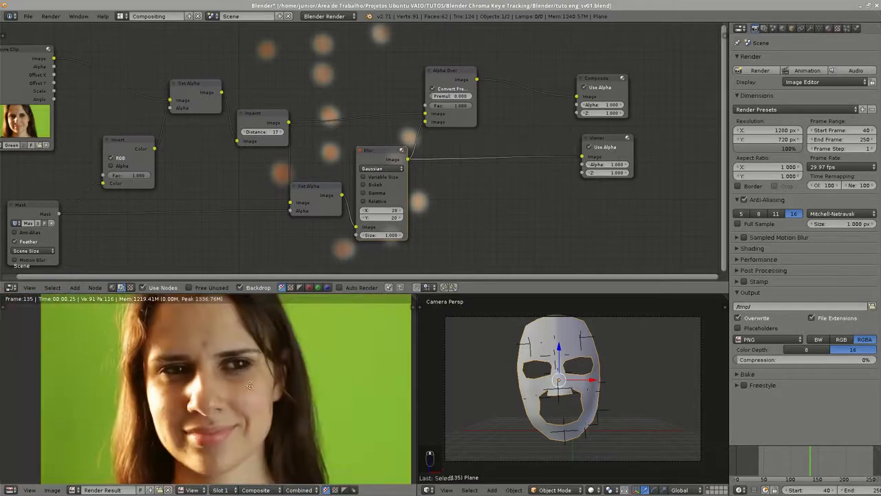
- Enlarge the lower editors and connect the Alpha Over output to the Viewer node to show the result as backdrop
left_click_drag(456, 294, 456, 236)
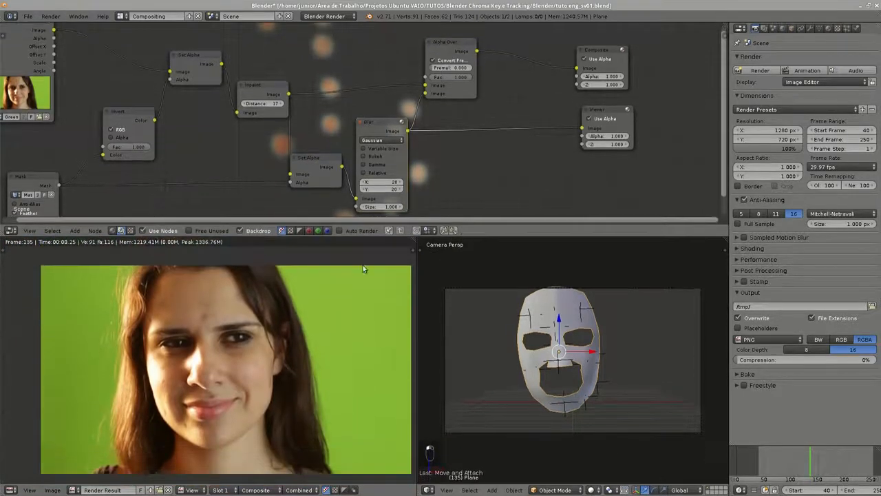
mouse_move(297, 319)
middle_mouse_down()
mouse_move(271, 319)
mouse_move(283, 319)
middle_mouse_up()
middle_click_drag(492, 69, 508, 106)
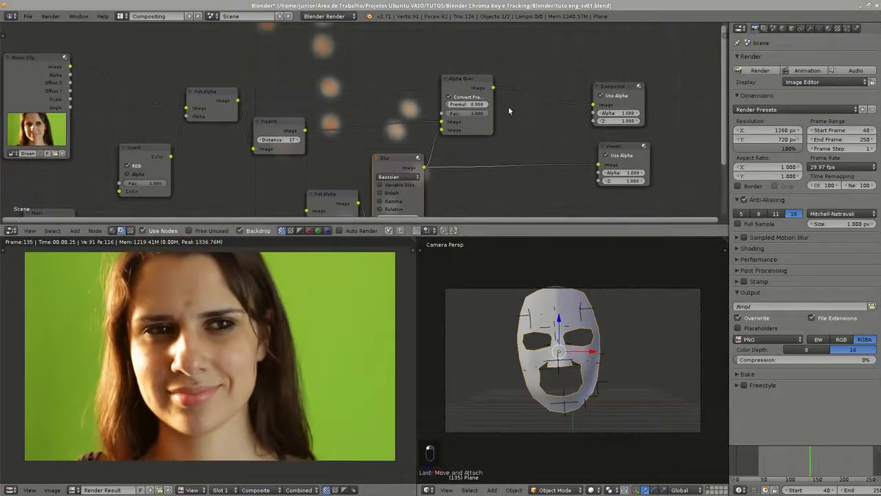
left_click_drag(493, 89, 599, 164)
key("Home")
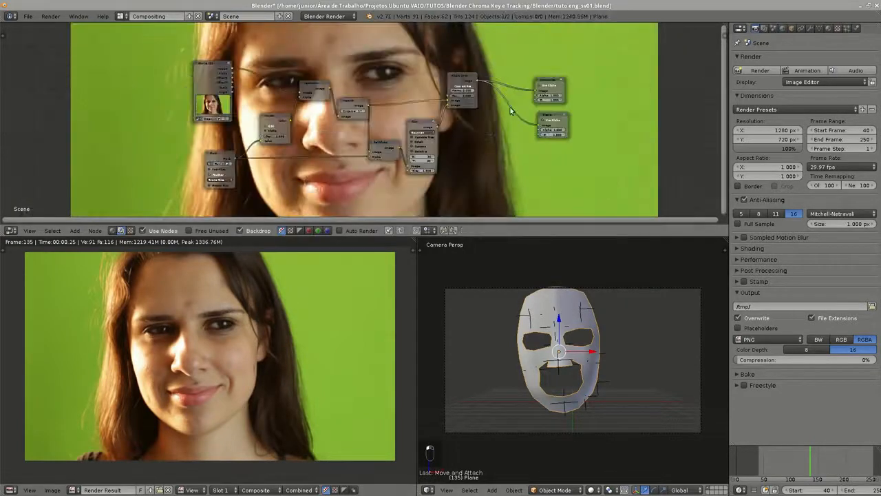
- Delete the Viewer node together with its link from Alpha Over
key("ctrl+z")
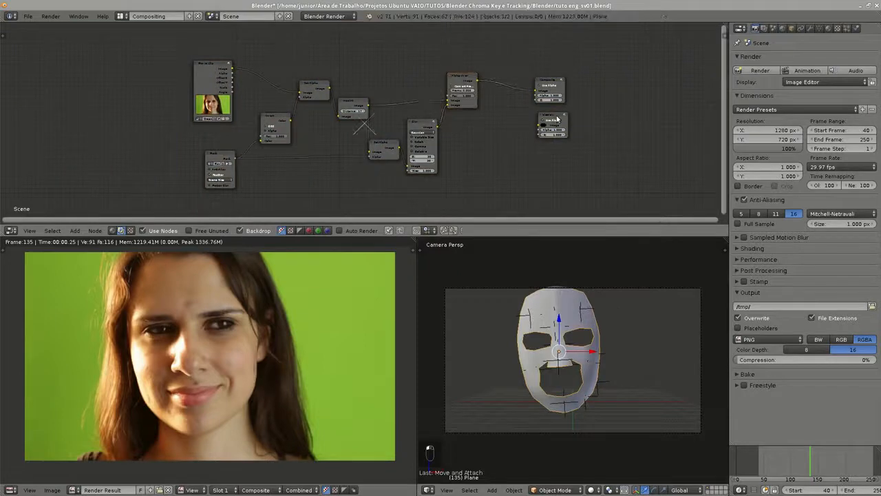
key("ctrl+z")
middle_click_drag(481, 137, 535, 135)
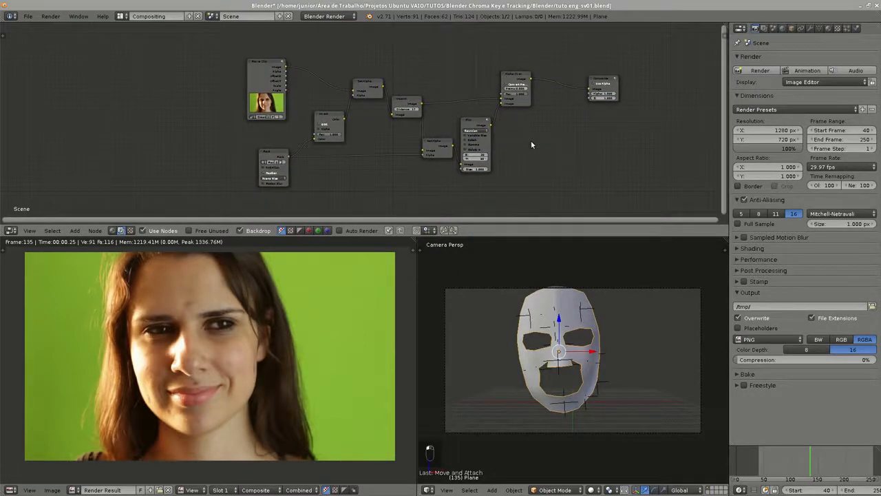
- Combine all compositing nodes except Composite into a single node group and return to the main node tree
key("b")
left_click_drag(179, 42, 547, 196)
middle_click_drag(481, 164, 511, 166)
key("ctrl+g")
key("Tab")
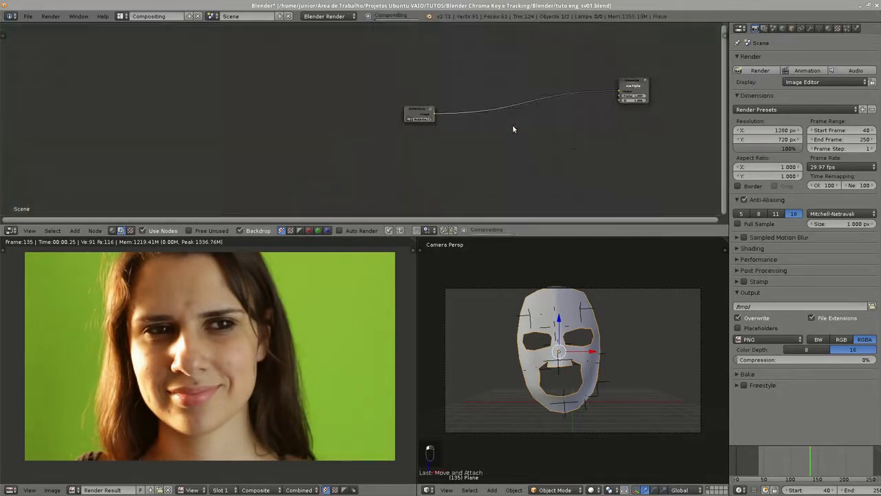
key("Tab")
key("Tab")
- Widen the node group and rename it "Chroma clean"
middle_click_drag(456, 124, 332, 160)
scroll(407, 126, "up", 4)
scroll(324, 165, "up", 2)
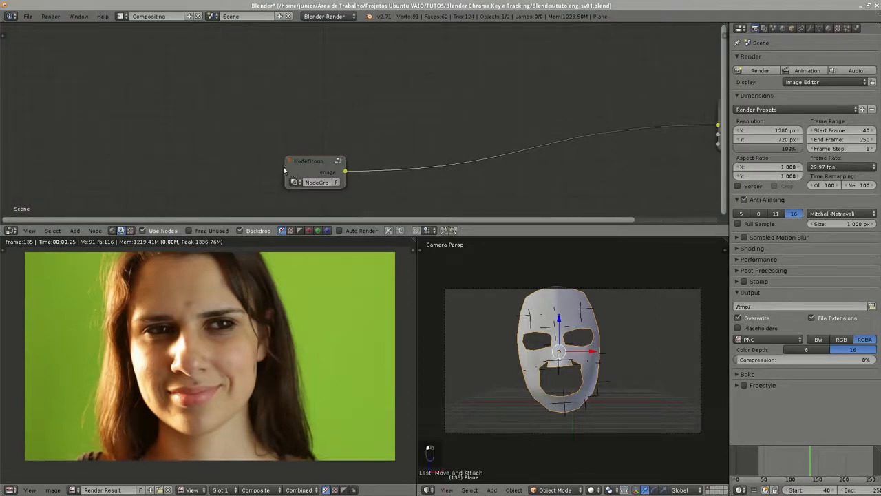
left_click_drag(284, 170, 259, 170)
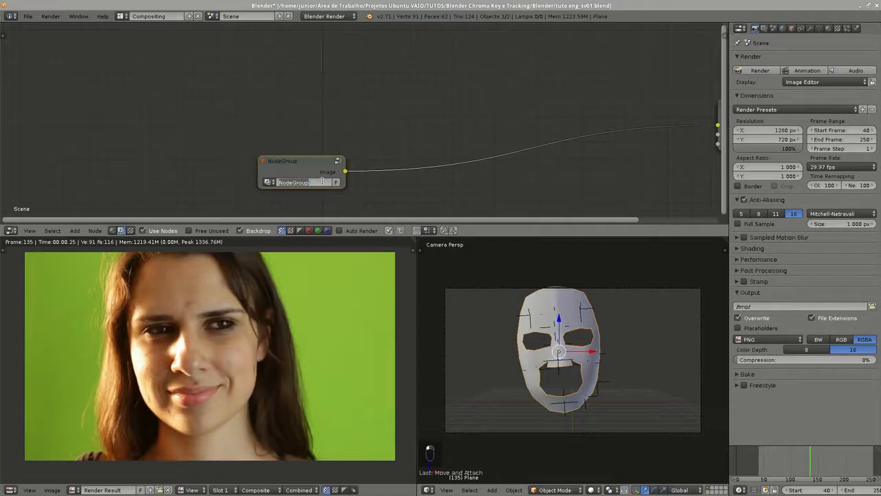
type("Chroma clean")
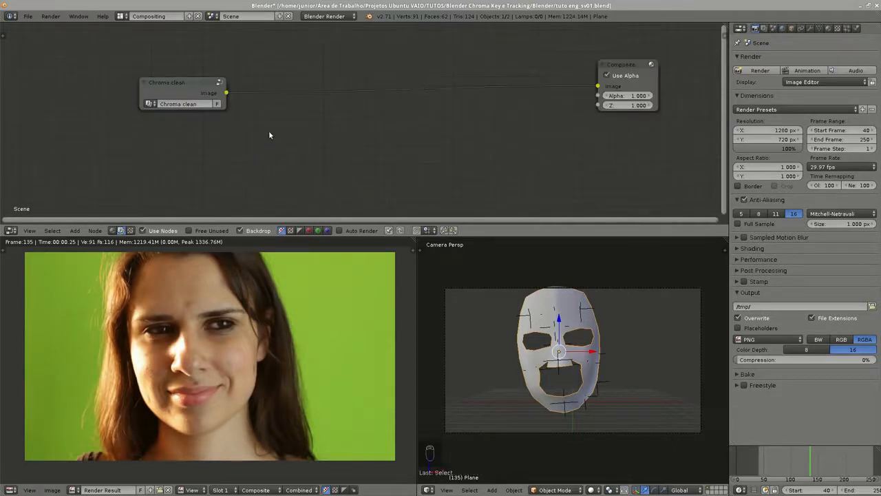
- Insert a Keying node on the link between the Chroma clean group and Composite
key("shift+a")
mouse_move(268, 132)
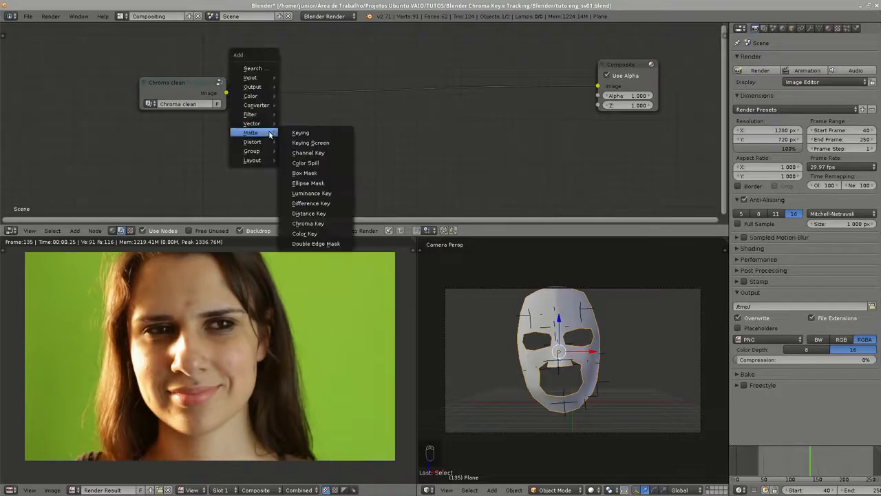
left_click(316, 134)
left_click(254, 50)
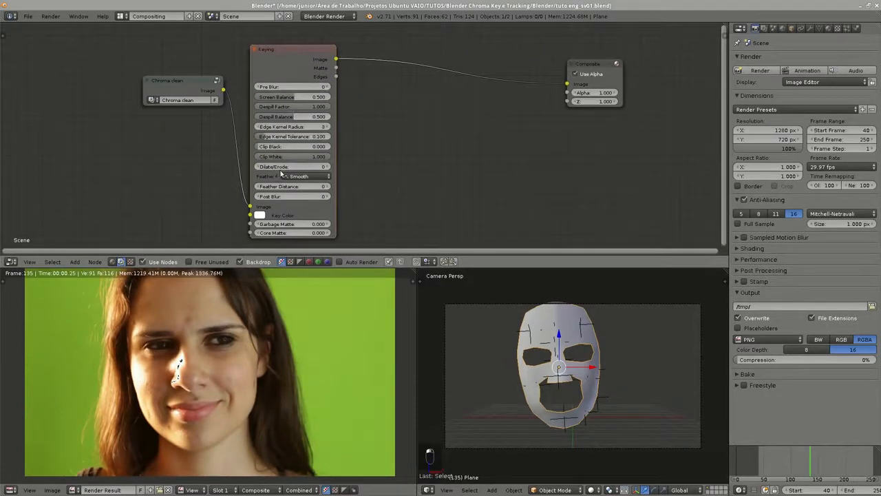
- Set the Keying node's Key Color by sampling the green background in the render result
mouse_move(404, 98)
middle_mouse_down()
mouse_move(410, 88)
mouse_move(391, 92)
middle_mouse_up()
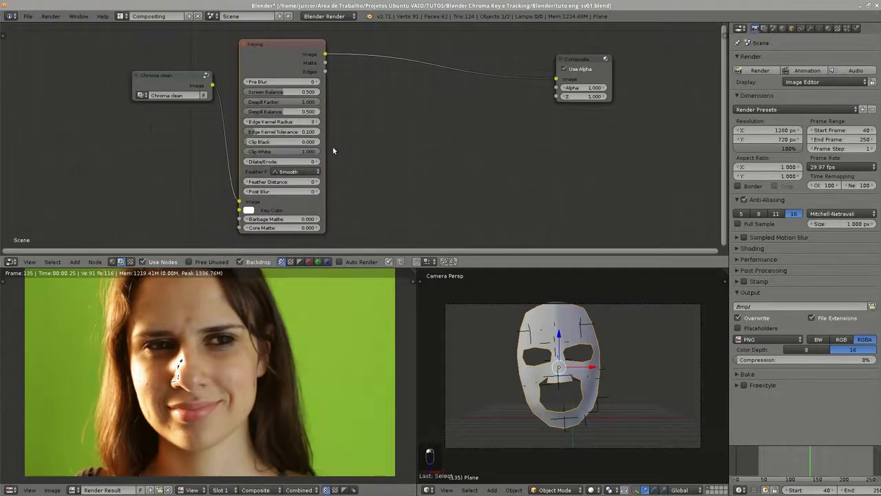
scroll(329, 135, "up", 2)
middle_click_drag(286, 96, 301, 77)
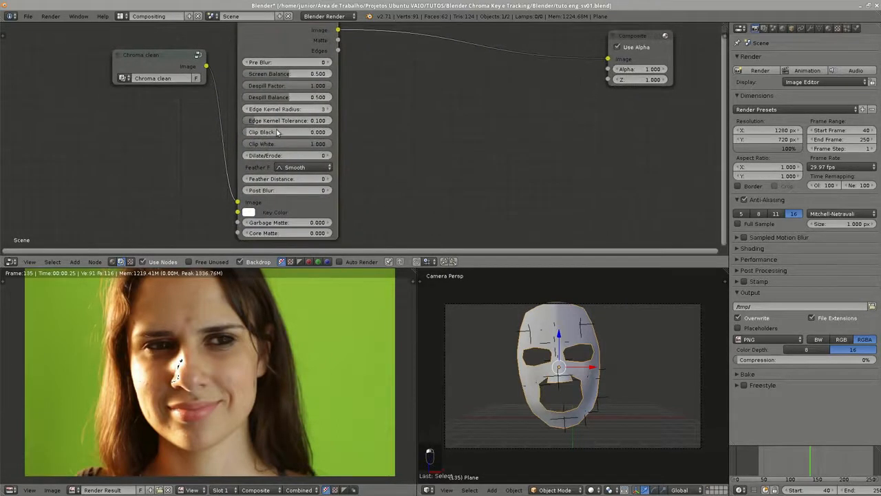
middle_click_drag(358, 154, 299, 159)
scroll(314, 104, "down", 1)
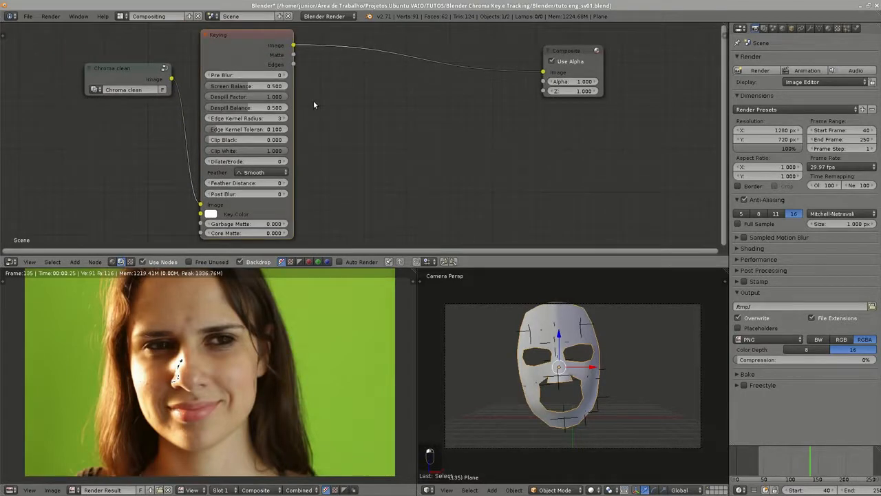
middle_click_drag(314, 101, 336, 96)
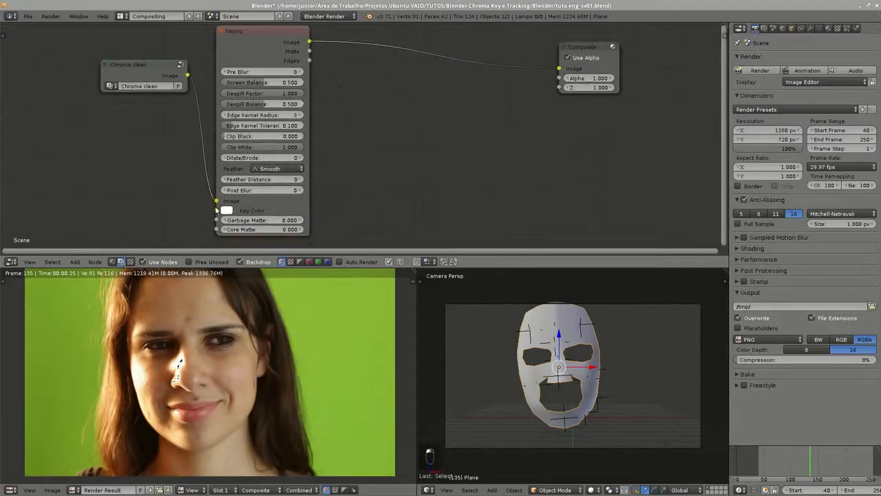
left_click(226, 210)
left_click(54, 372)
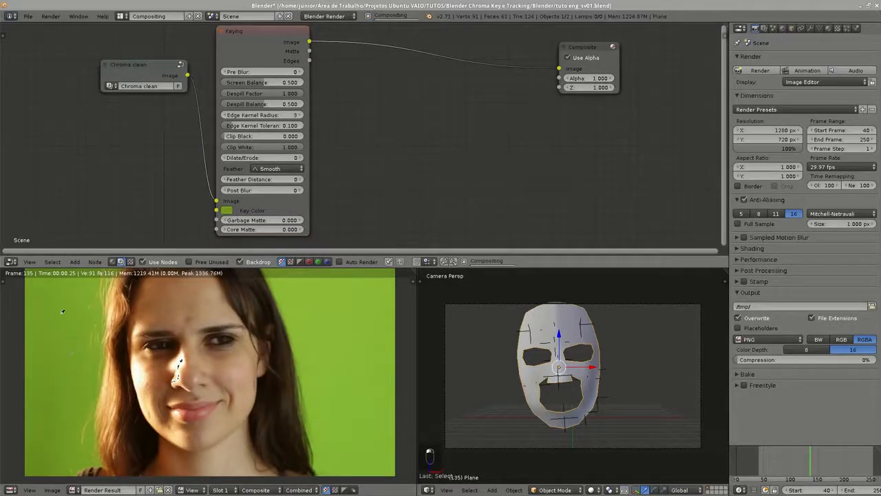
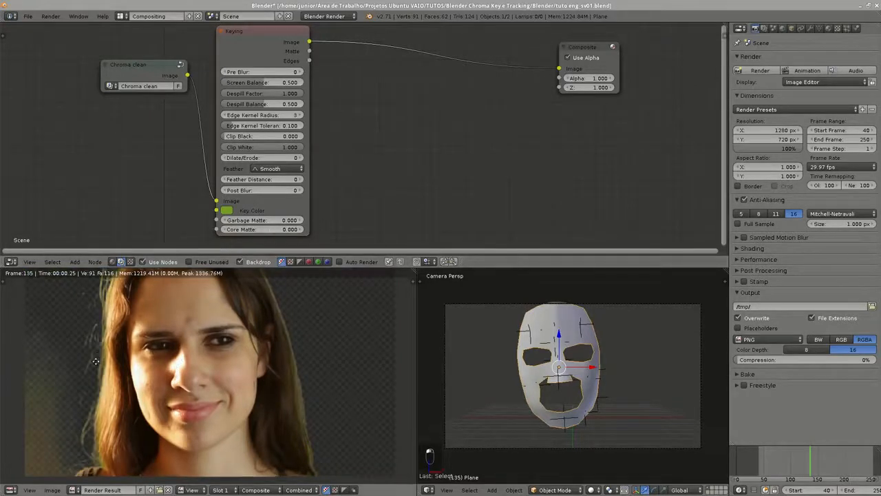
- Widen the Keying node slightly and adjust its Key Color to R 0.229, G 0.334, B 0.066
middle_click_drag(96, 362, 131, 357)
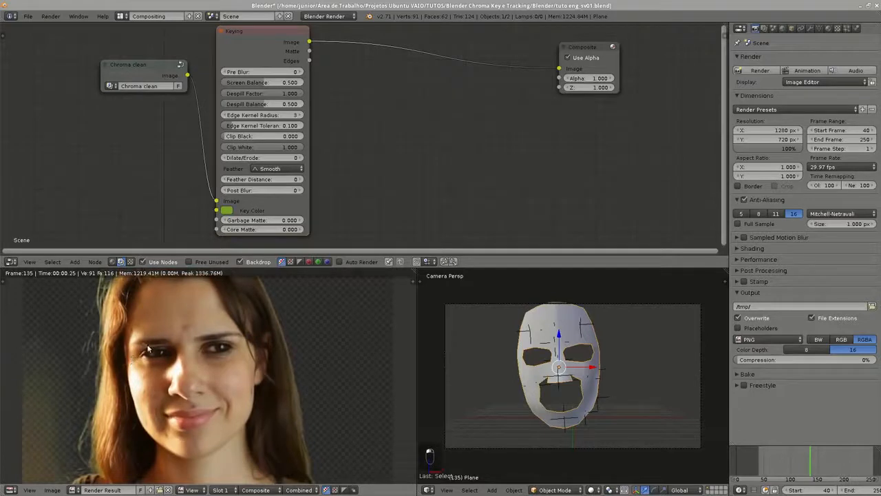
left_click_drag(310, 216, 315, 216)
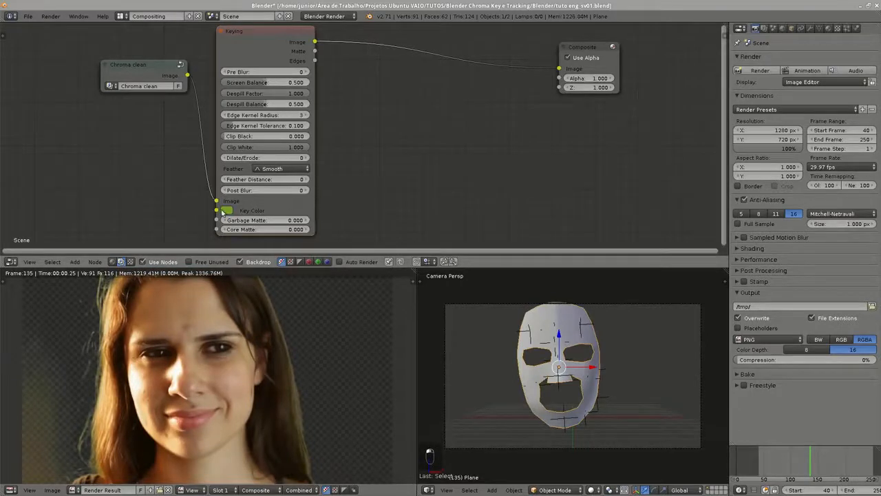
left_click(225, 210)
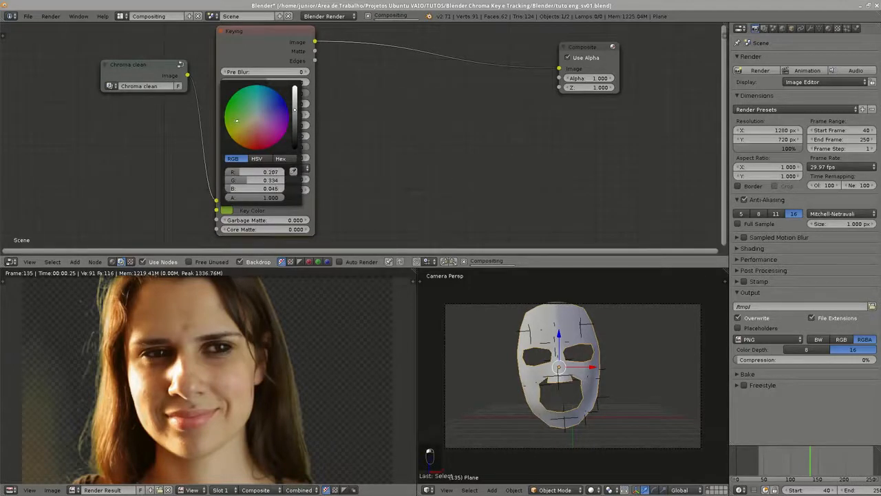
left_click_drag(237, 121, 240, 122)
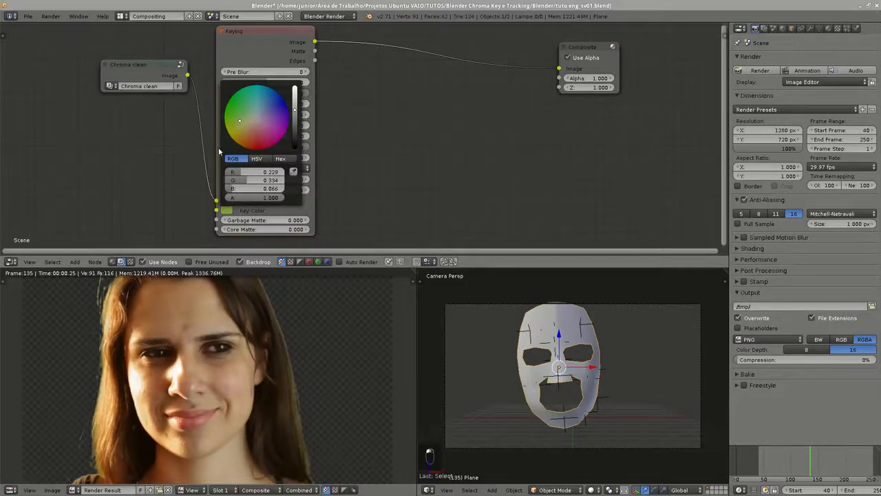
- Examine the keyed render result, checking the hair edges and the transparent background around the head
middle_click_drag(366, 54, 368, 61)
middle_click_drag(370, 95, 371, 75)
middle_click_drag(248, 324, 249, 332)
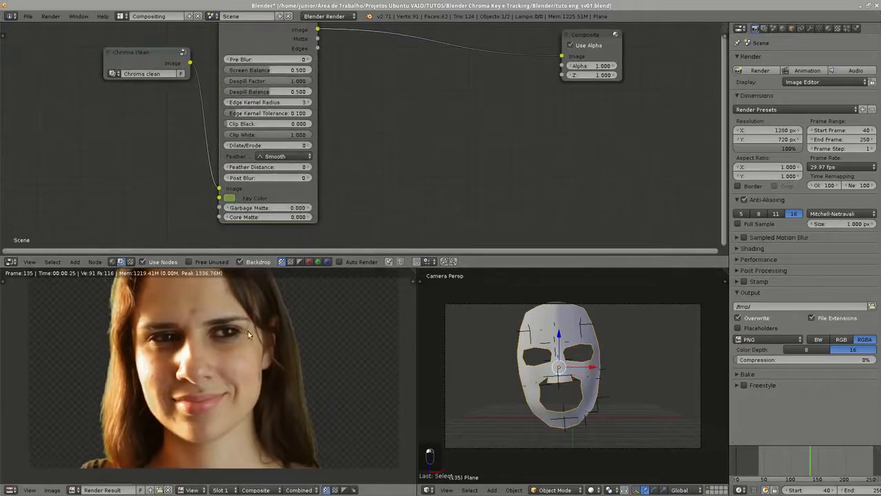
scroll(248, 333, "down", 1)
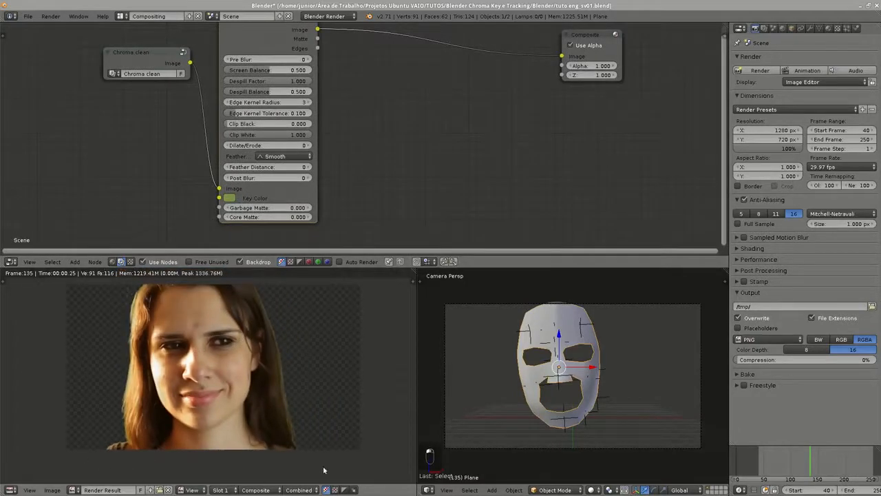
scroll(108, 372, "up", 2)
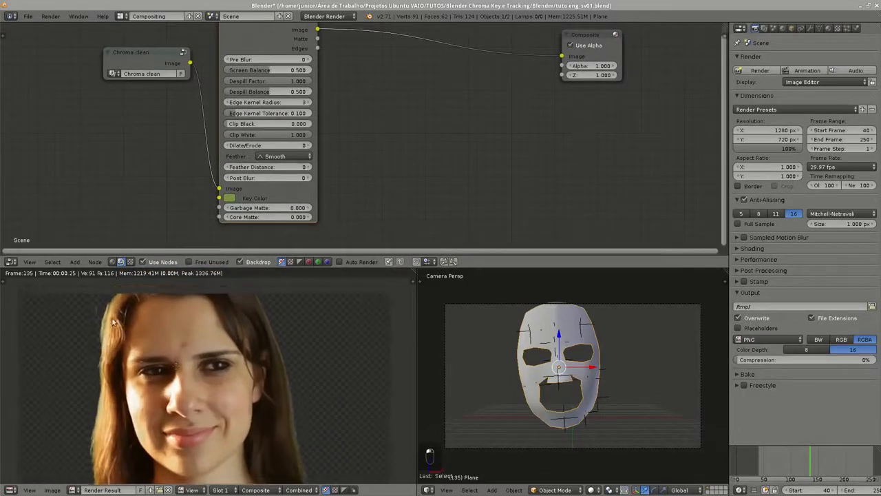
middle_click_drag(134, 370, 226, 365)
scroll(229, 286, "up", 1)
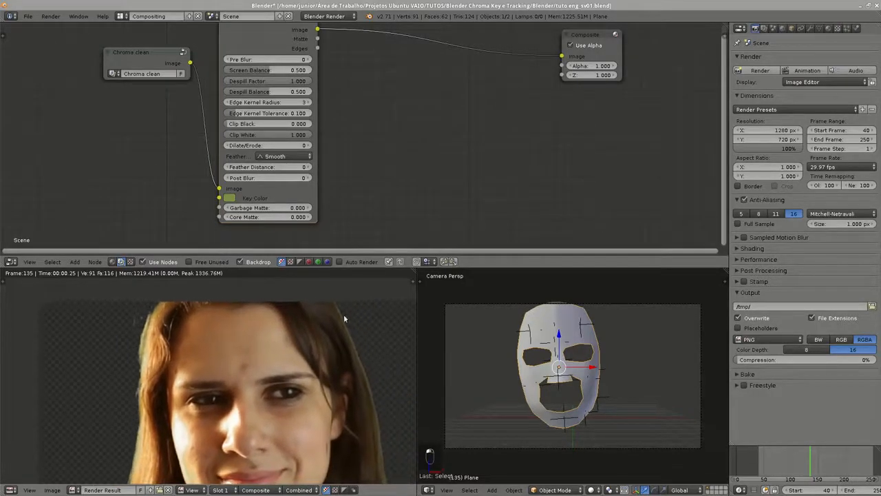
scroll(336, 180, "down", 2)
scroll(337, 319, "down", 2)
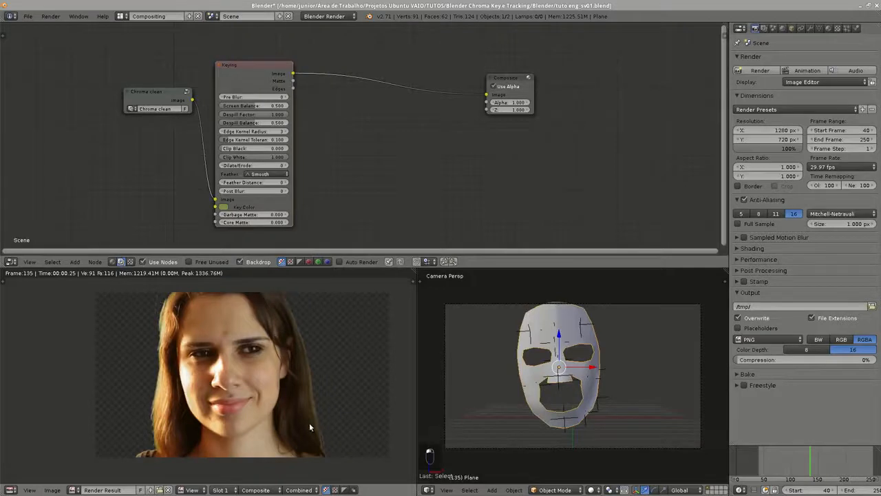
middle_click_drag(329, 307, 302, 321)
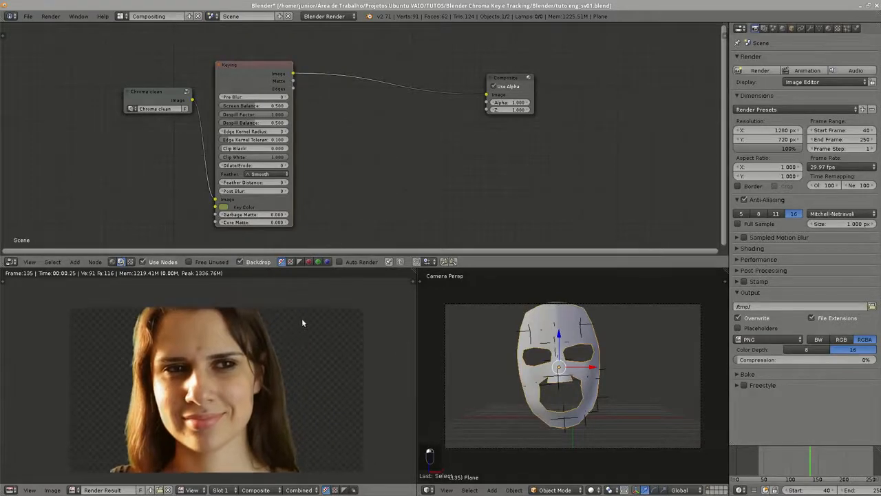
- Switch to the Motion Tracking screen layout and create a new mask named "head mask"
left_click(122, 16)
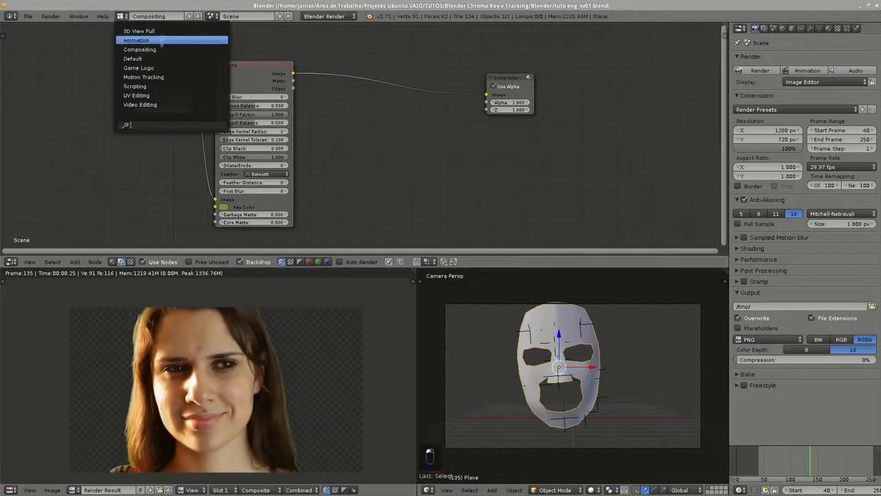
left_click(144, 76)
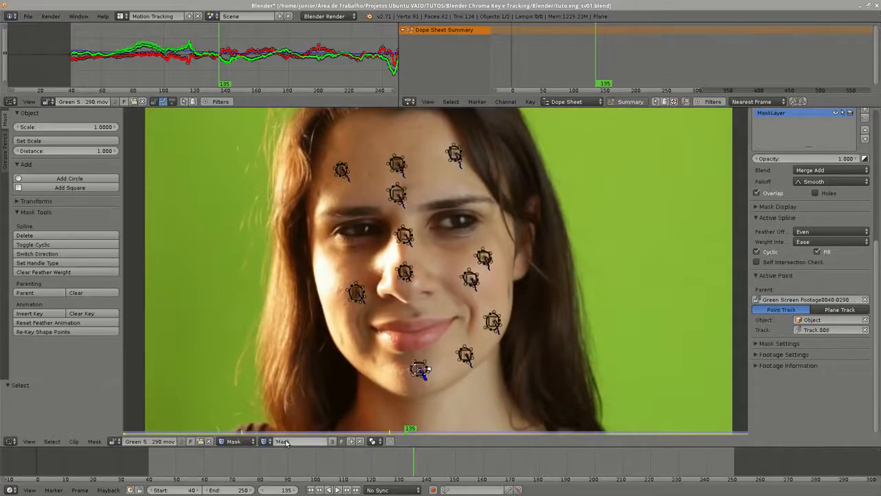
left_click(350, 442)
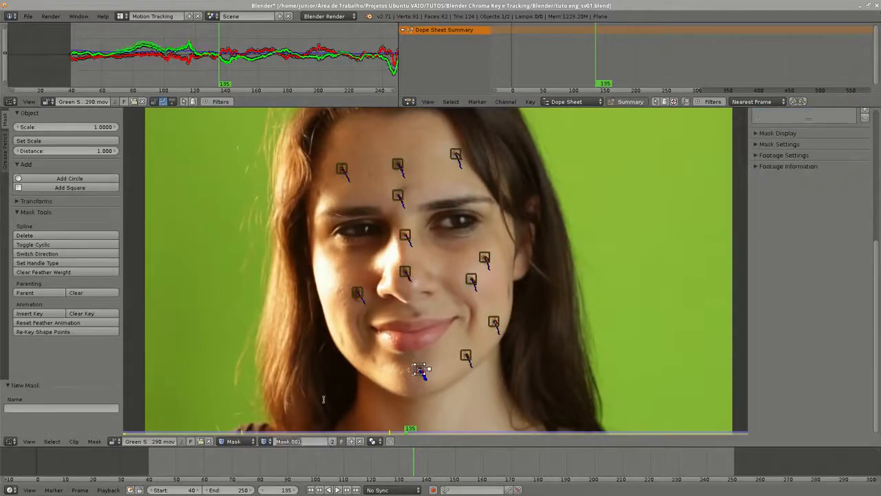
type("head mask")
key("Return")
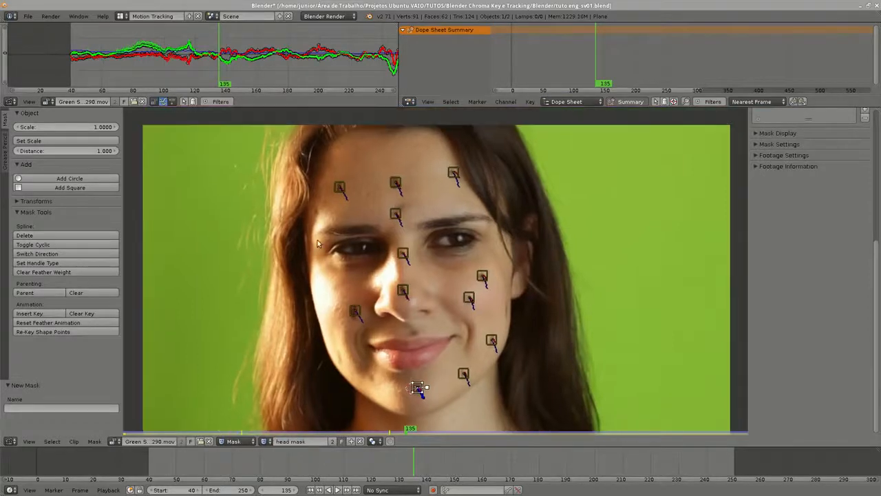
- Place the first two mask points along the hair's left edge and rotate the lower point's handle about -162° to face inward
scroll(351, 225, "down", 3)
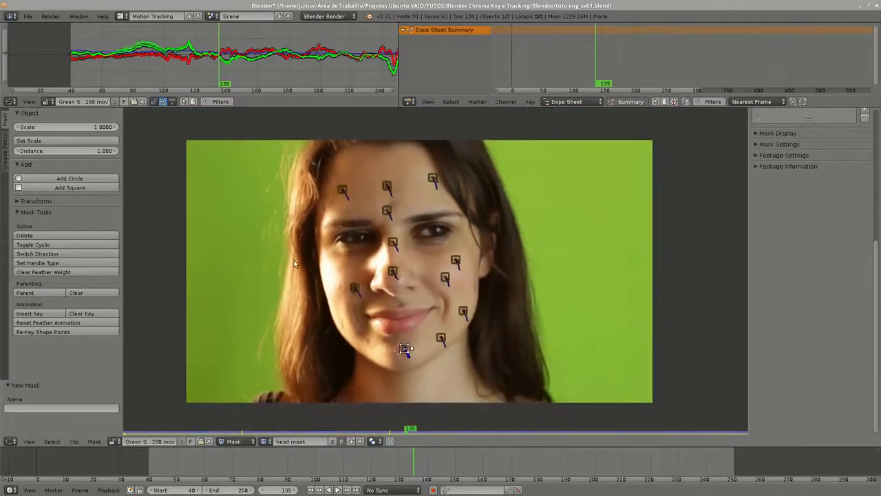
left_click(290, 273, "ctrl")
left_click_drag(292, 304, 299, 299, "ctrl")
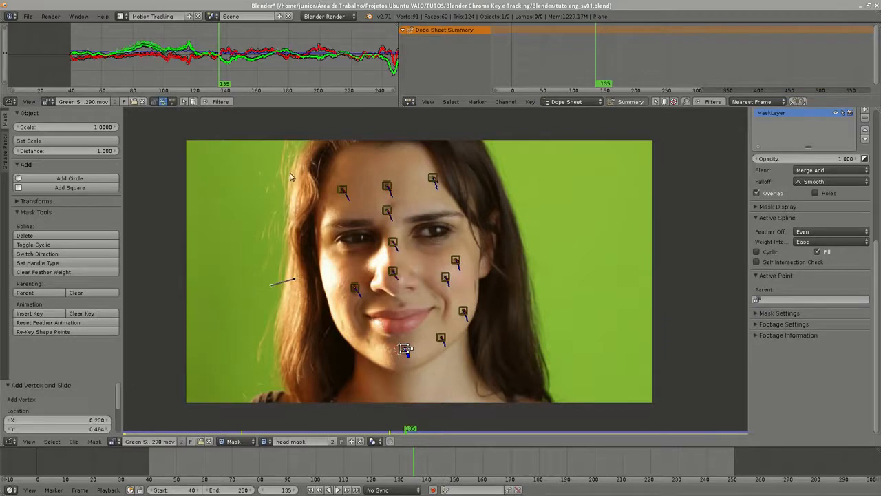
left_click_drag(282, 171, 278, 162, "ctrl")
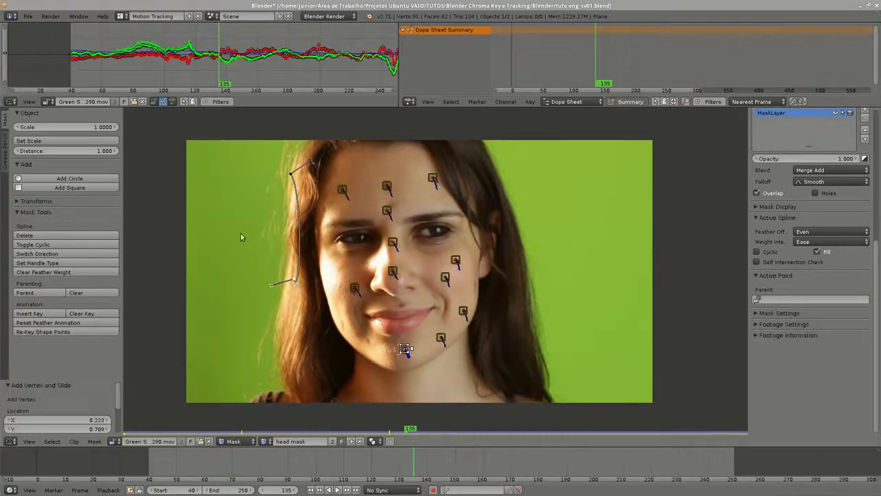
key("r")
left_click(300, 184)
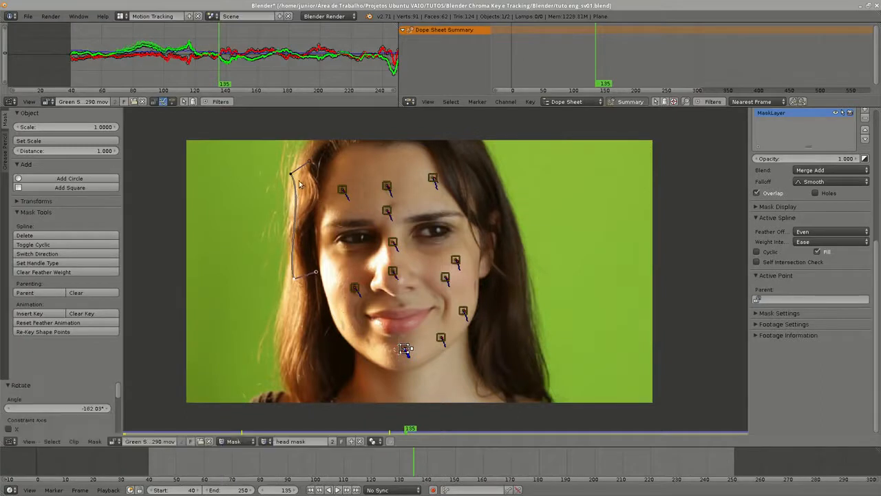
- Rotate the upper mask point's handle inward and move the point just outside the hair's left edge
right_click(291, 175)
key("r")
left_click(296, 179)
middle_click_drag(296, 179, 277, 211)
key("g")
left_click(267, 217)
- Add mask points above the head, down the hair's right side and below the mouth, and close the spline around the face
left_click_drag(370, 116, 407, 143, "ctrl")
left_click_drag(478, 192, 485, 253, "ctrl")
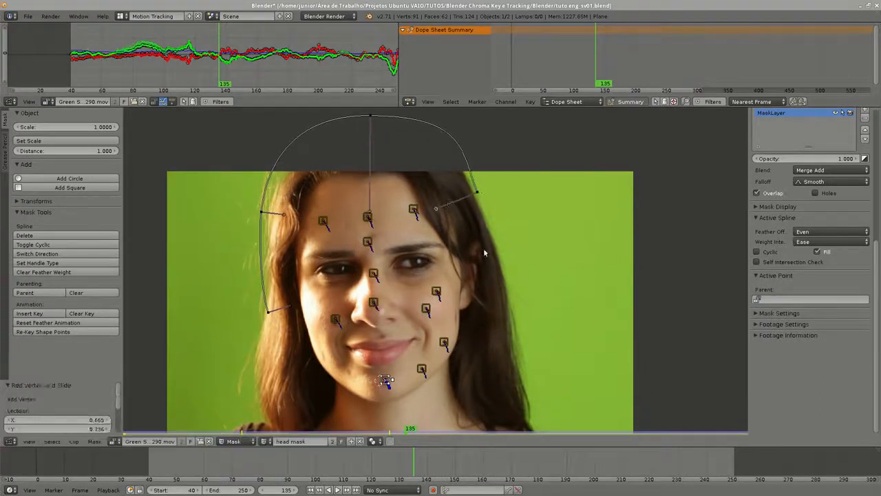
key("g")
left_click(490, 282)
left_click(492, 337, "ctrl")
left_click(360, 361, "ctrl")
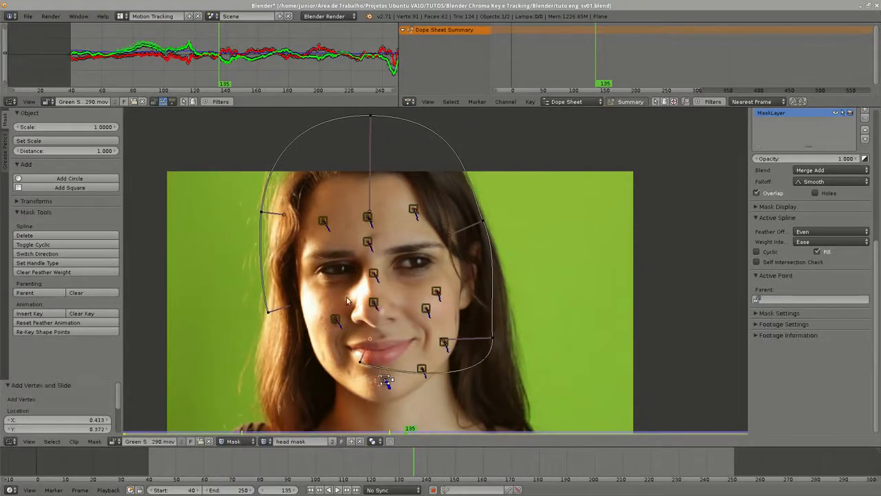
key("alt+c")
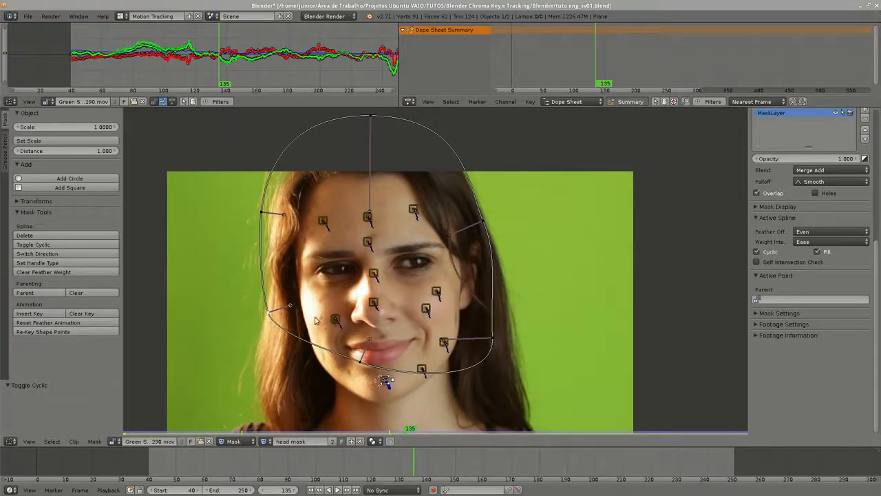
- Move the mask point at the lower end of the hair's left edge by about -0.005 in X and -0.050 in Y
key("g")
left_click(376, 329)
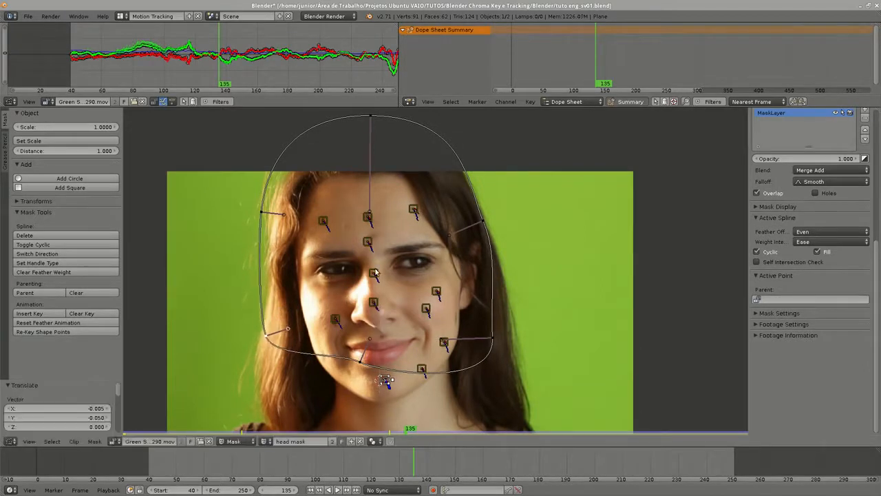
key("a")
middle_click_drag(383, 273, 392, 272)
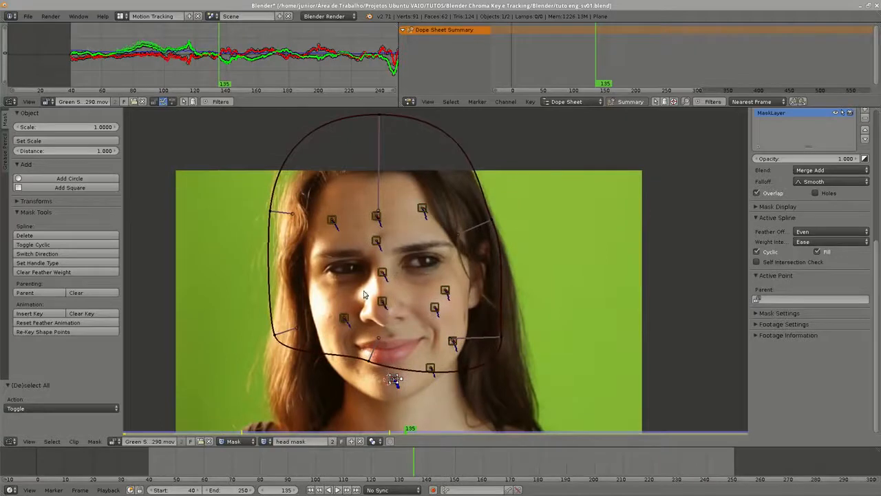
- Switch the direction of the whole mask spline so that its handles point outward
key("a")
left_click(99, 443)
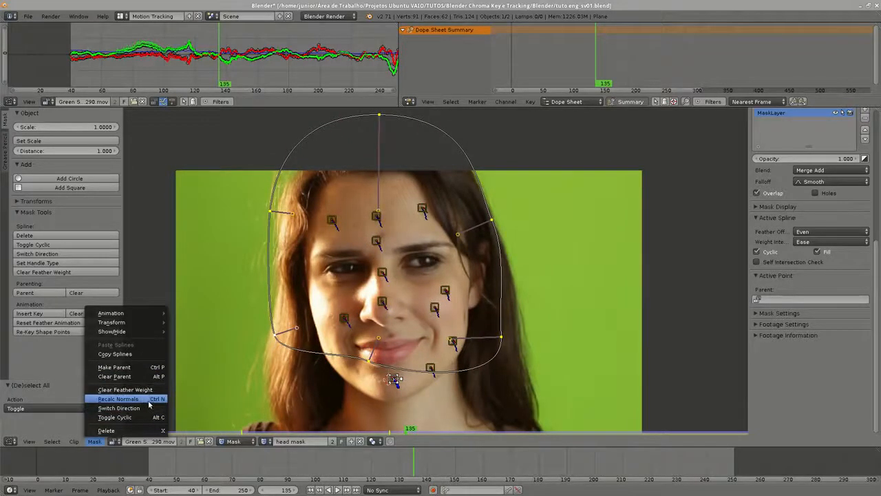
left_click(136, 409)
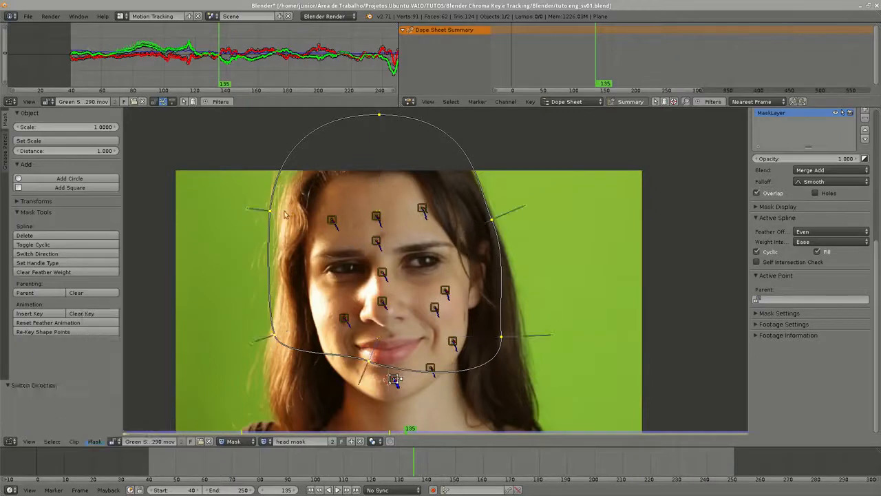
- Add a feather outline outside the mask spline and nudge the upper point along the hair's right side
mouse_move(338, 195)
middle_mouse_down()
mouse_move(348, 176)
mouse_move(334, 202)
middle_mouse_up()
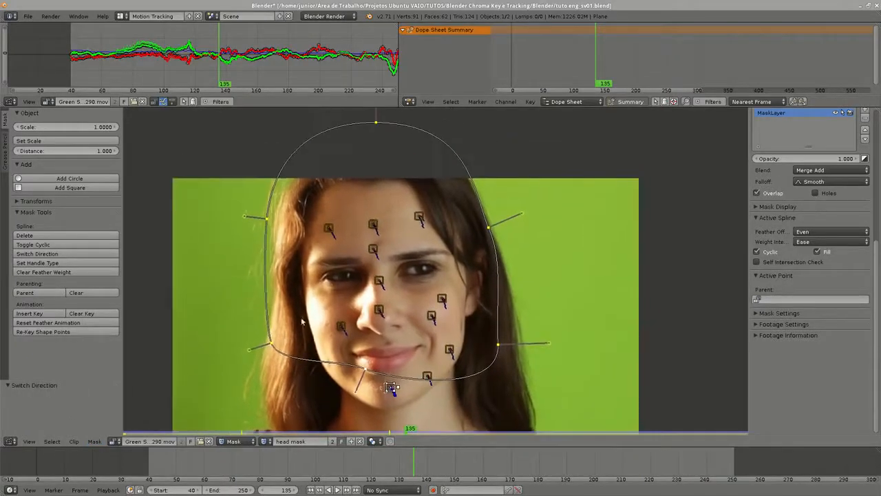
left_click_drag(269, 223, 284, 222, "ctrl+shift")
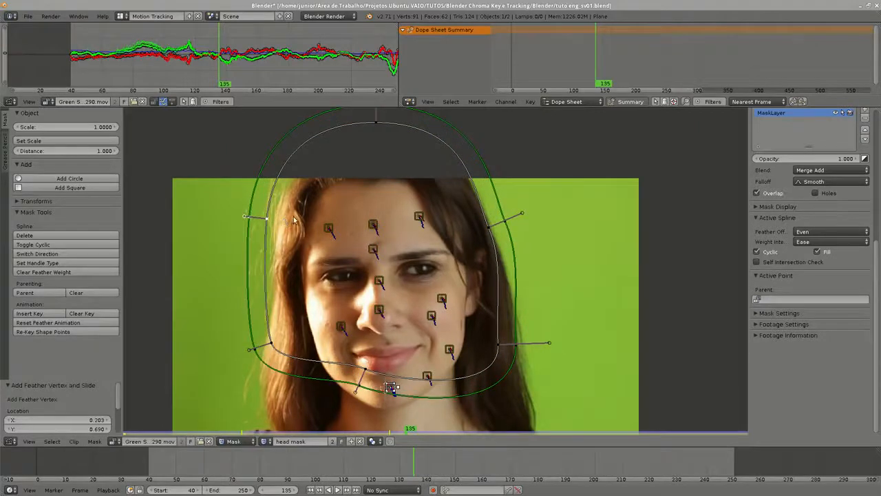
scroll(399, 288, "up", 1)
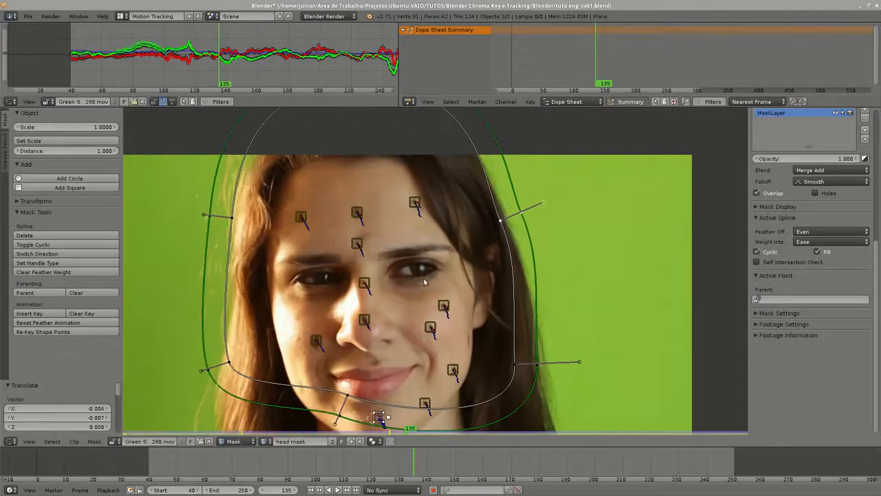
- Parent all mask points to the tracking marker just above the eyebrows
key("a")
key("a")
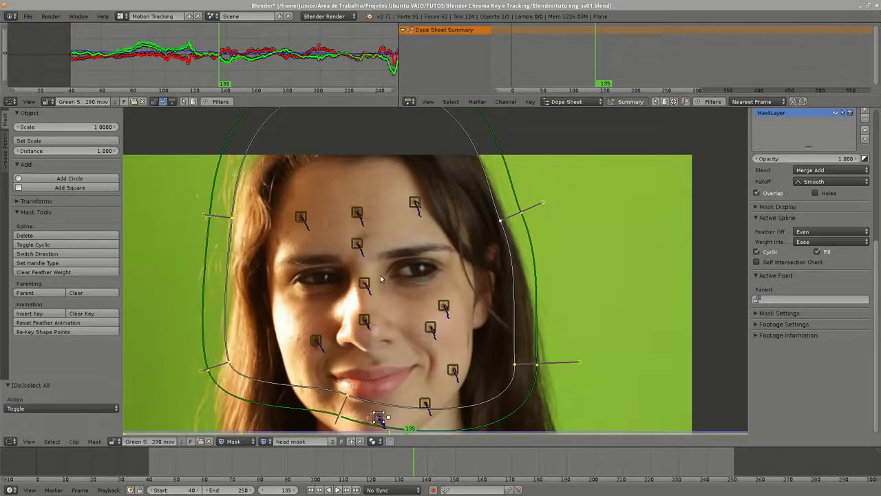
left_click(357, 244, "shift")
key("ctrl+p")
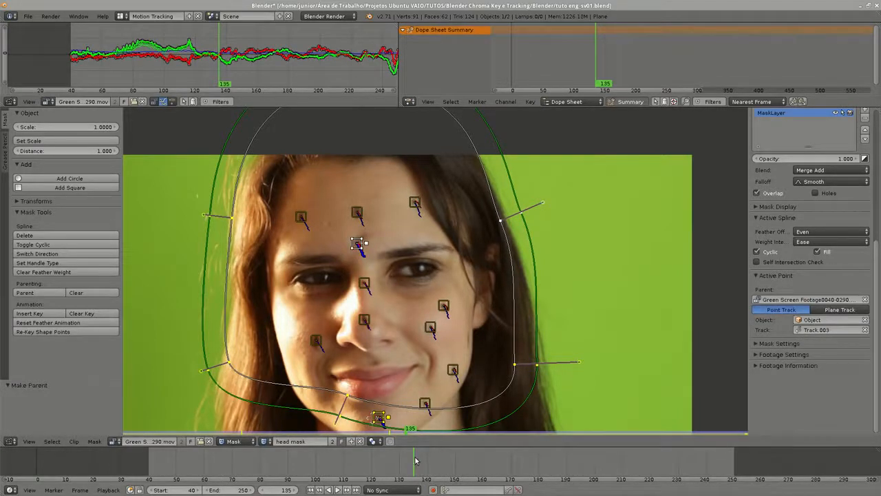
- Go to frame 110, turn on automatic keyframing and key the mask's current shape with a zero translation
left_click_drag(415, 460, 327, 468)
middle_click_drag(383, 322, 411, 268)
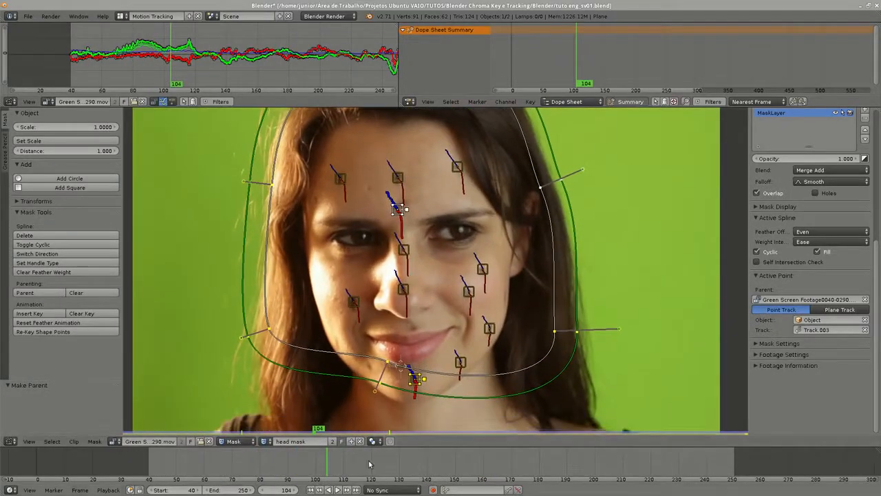
left_click_drag(325, 469, 344, 466)
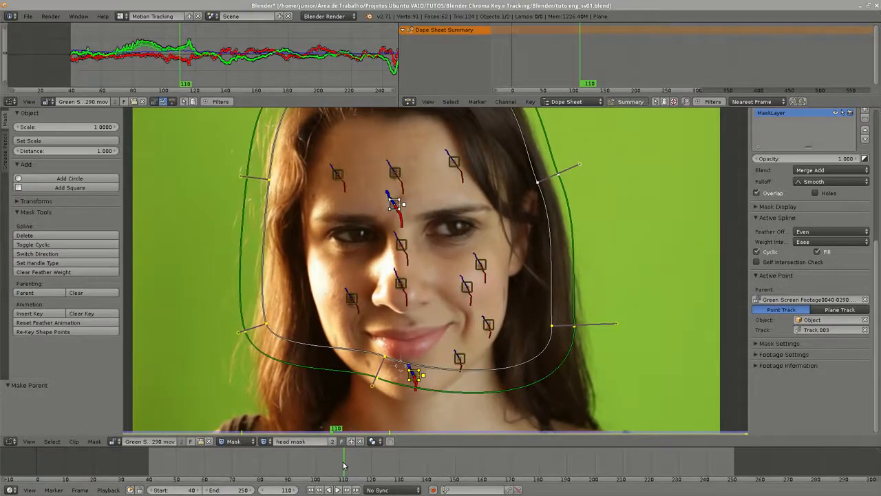
left_click(432, 490)
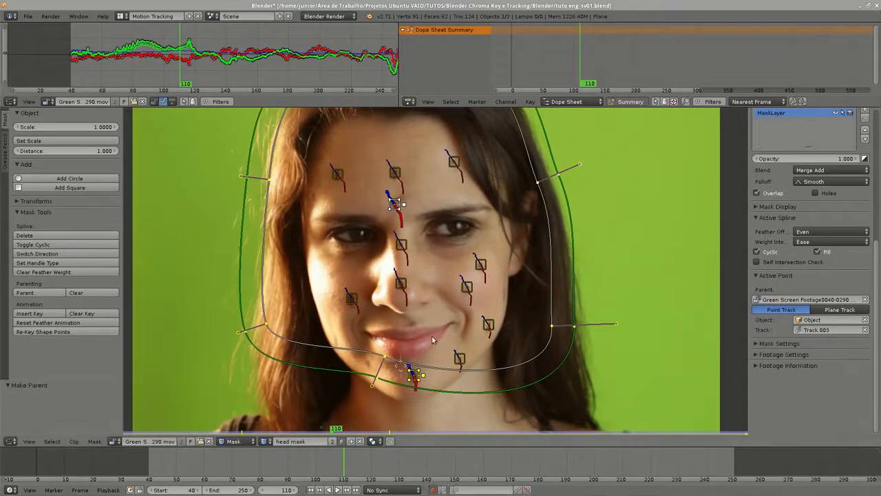
key("g")
left_click(455, 294)
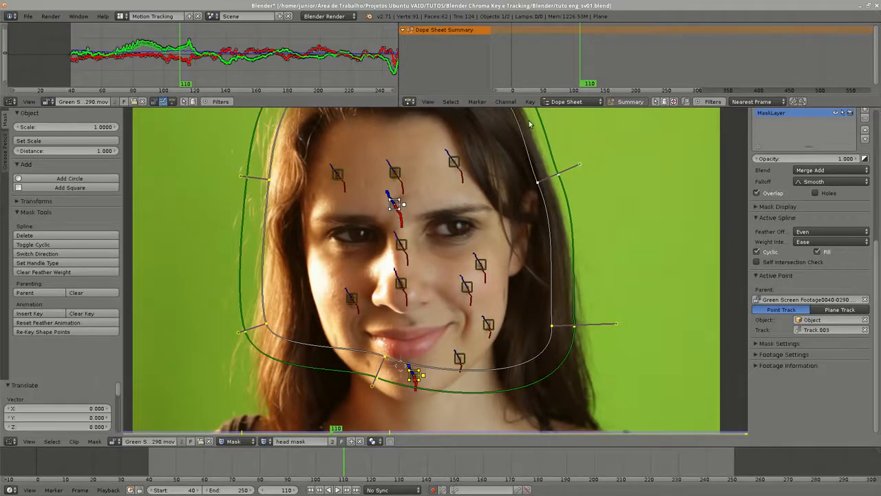
- Enlarge the dope sheet area, set it to Mask mode and expand the head mask channel
left_click_drag(477, 108, 478, 115)
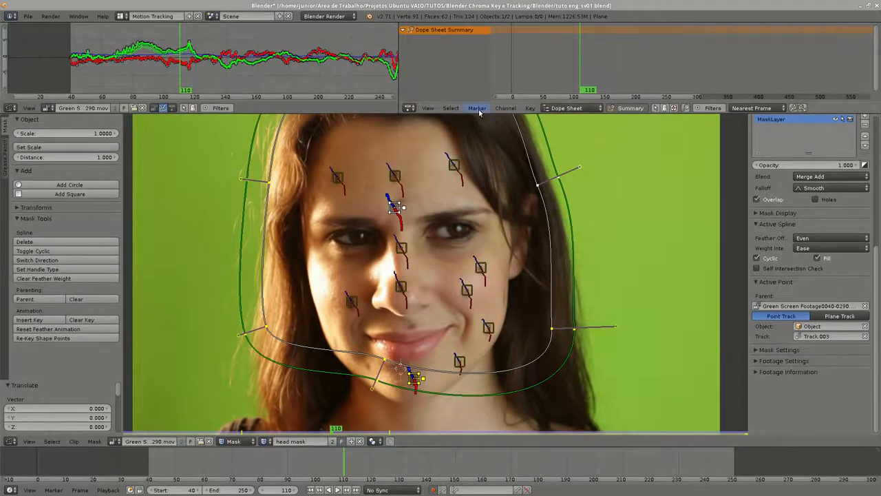
left_click(573, 107)
left_click(570, 58)
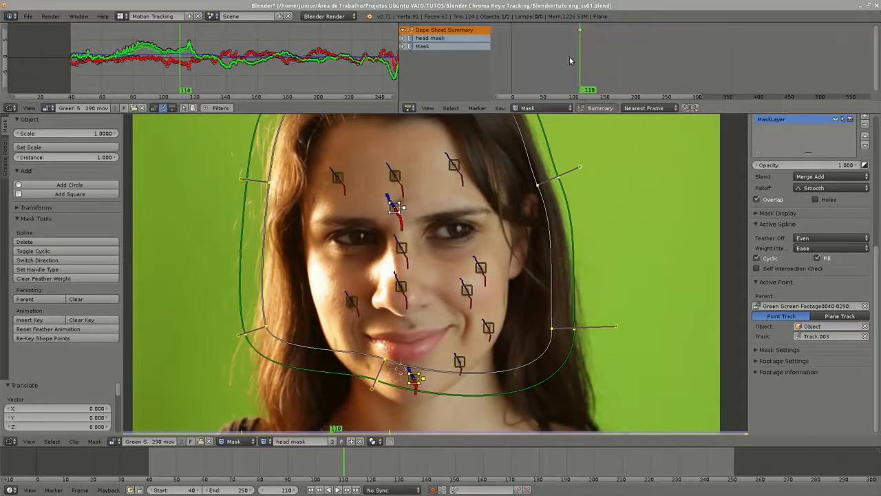
left_click(404, 37)
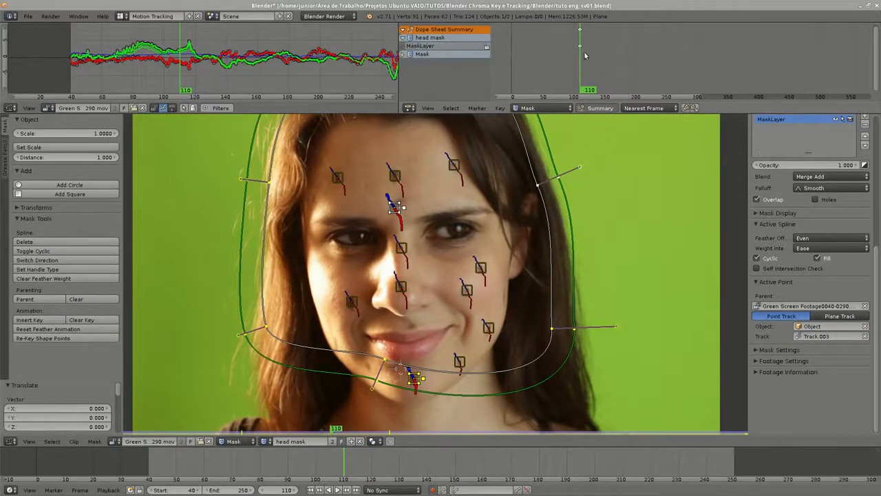
scroll(307, 400, "down", 2)
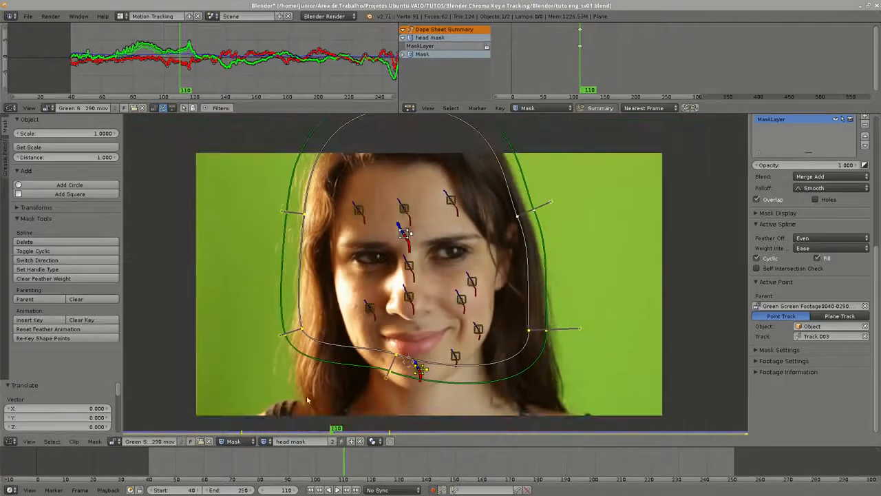
- Key mask adjustments before frame 110 and at frame 143, moving the upper side points inward to follow the hair
mouse_move(343, 455)
left_mouse_down()
mouse_move(326, 467)
mouse_move(336, 471)
mouse_move(176, 470)
mouse_move(343, 470)
left_mouse_up()
right_click_drag(525, 205, 521, 208)
key("r")
left_click_drag(343, 470, 435, 471)
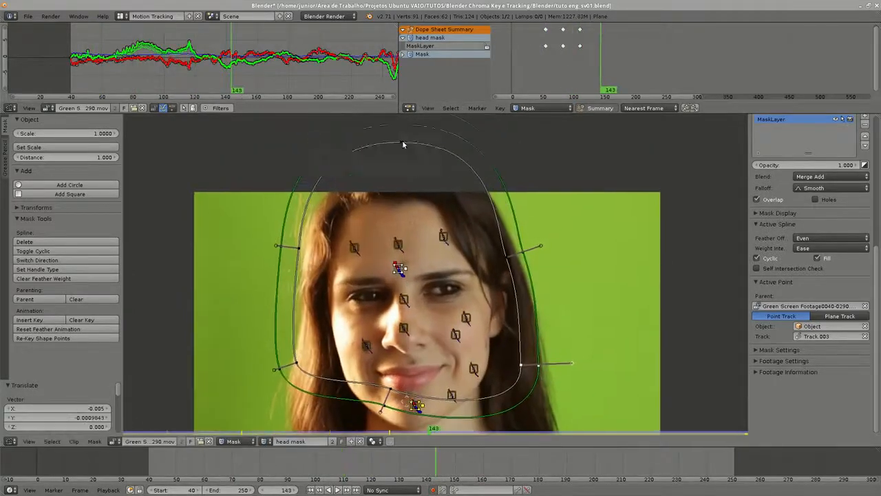
right_click_drag(299, 248, 304, 251)
right_click_drag(505, 261, 500, 265)
- Scale the mask's top point by 0.813 and check how the outline fits the hair at frame 137
mouse_move(436, 471)
left_mouse_down()
mouse_move(137, 470)
mouse_move(255, 471)
mouse_move(319, 459)
mouse_move(252, 470)
mouse_move(473, 470)
mouse_move(344, 470)
mouse_move(419, 470)
left_mouse_up()
key("s")
left_click(357, 301)
middle_click_drag(419, 412, 438, 427)
middle_click_drag(367, 211, 334, 218)
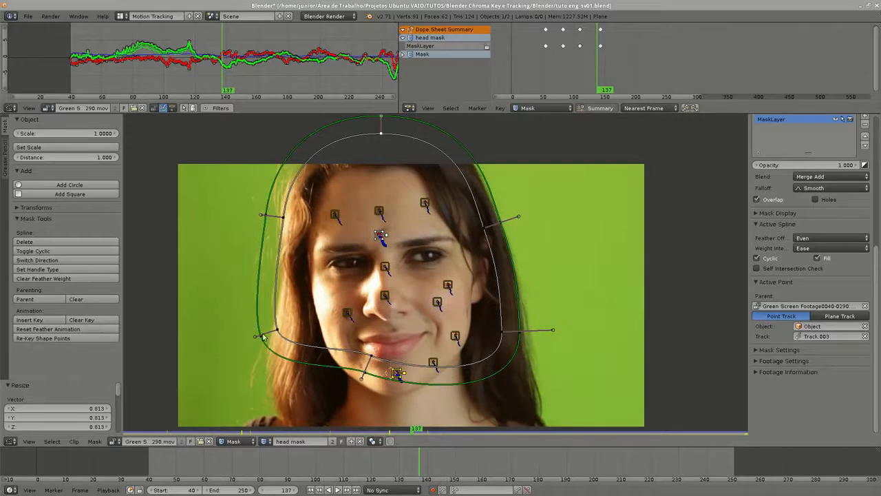
middle_click_drag(350, 179, 405, 193)
scroll(405, 193, "up", 1)
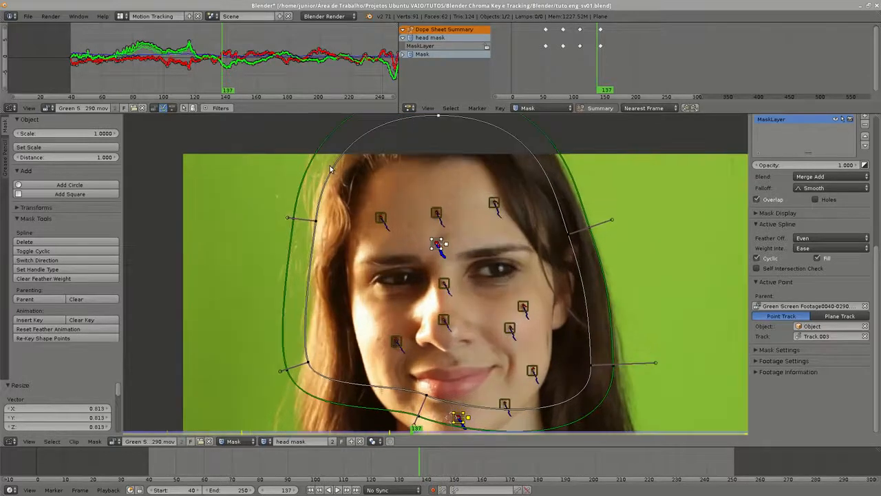
middle_click_drag(325, 184, 322, 177)
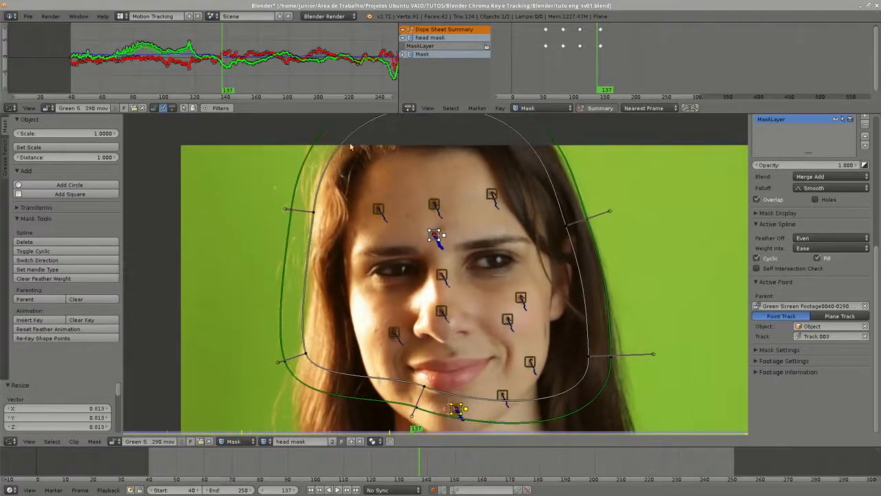
- Switch to the Compositing layout and add a Mask input node between the Keying and Composite nodes
left_click(122, 16)
left_click(139, 50)
middle_click_drag(400, 128, 383, 144)
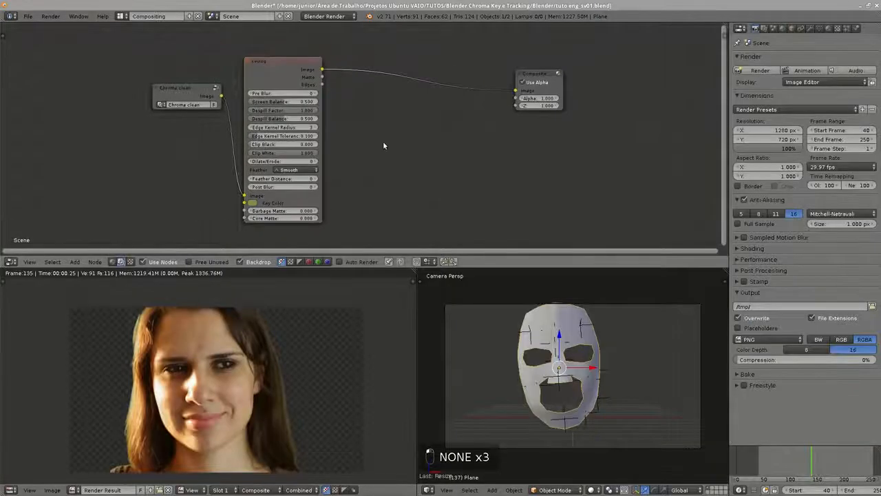
key("shift+a")
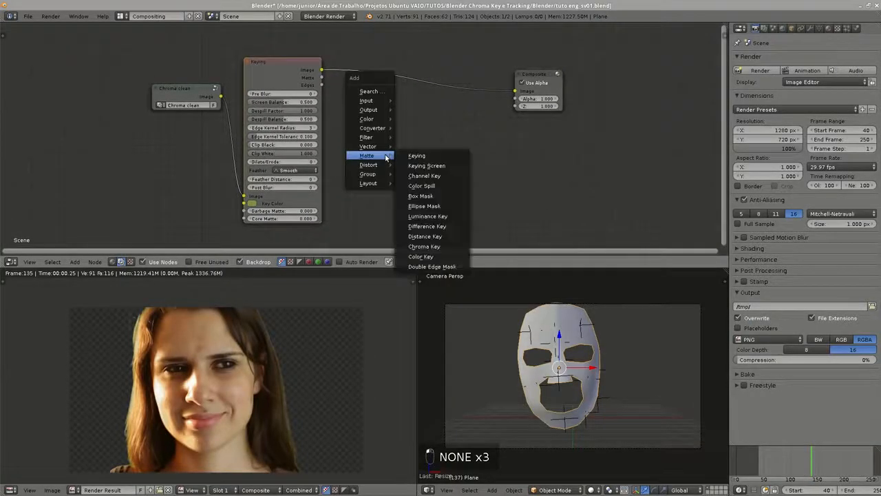
mouse_move(364, 101)
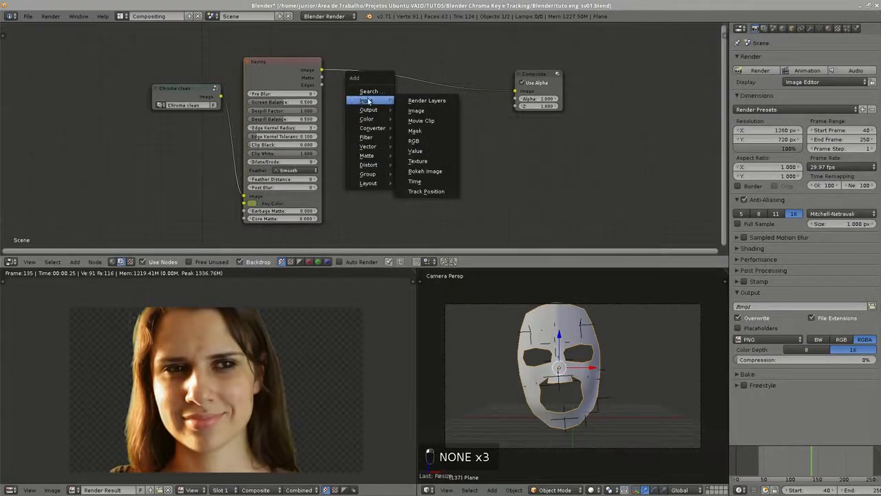
left_click(415, 131)
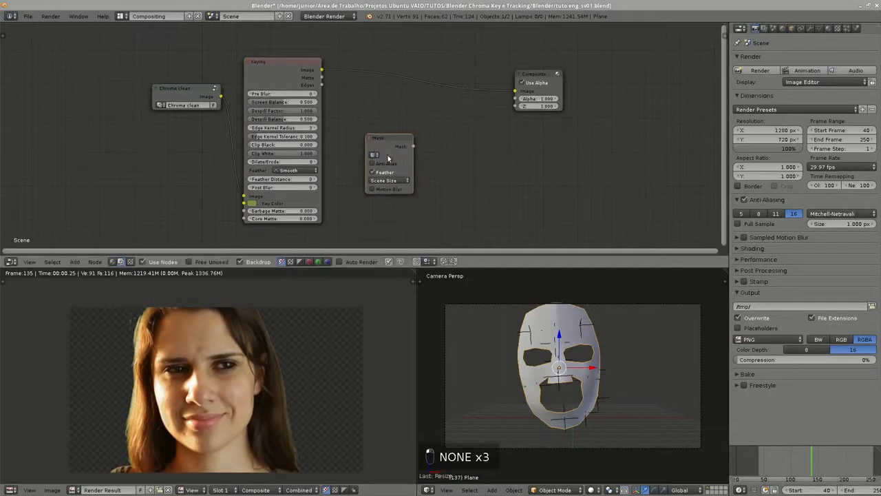
- Assign the existing mask to the Mask node and place the node above the link from Keying to Composite
left_click(374, 156)
left_click(402, 165)
middle_click_drag(385, 104, 382, 112)
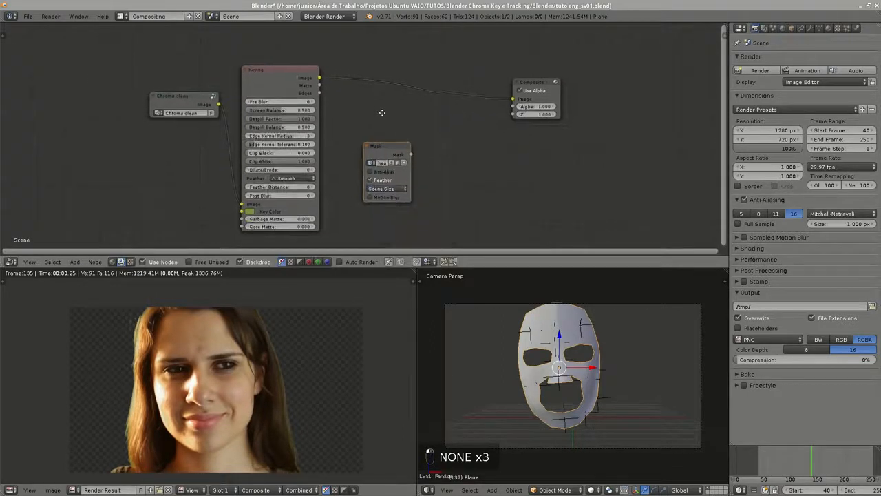
left_click_drag(381, 153, 381, 36)
middle_click_drag(403, 112, 385, 91)
- Duplicate the Keying node, place the copy beside the original, and link the Chroma clean image to the copy's Image input
left_click_drag(260, 61, 264, 64)
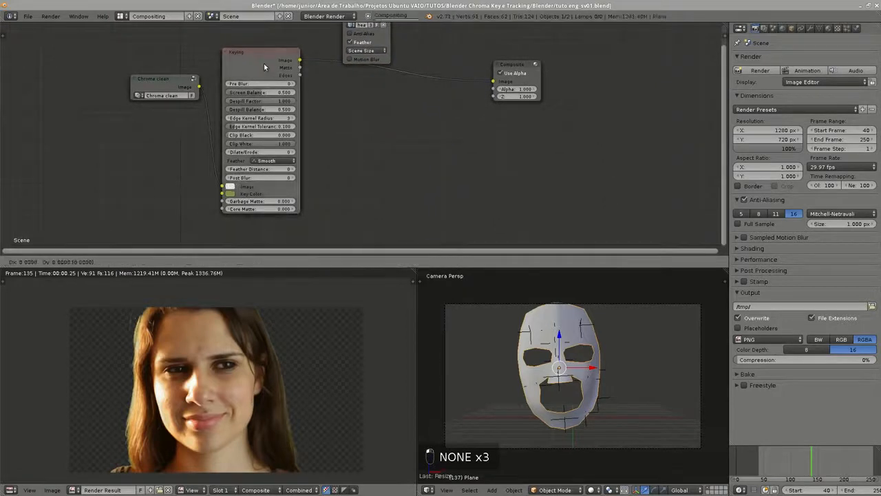
left_click(350, 96)
left_click_drag(198, 87, 283, 183)
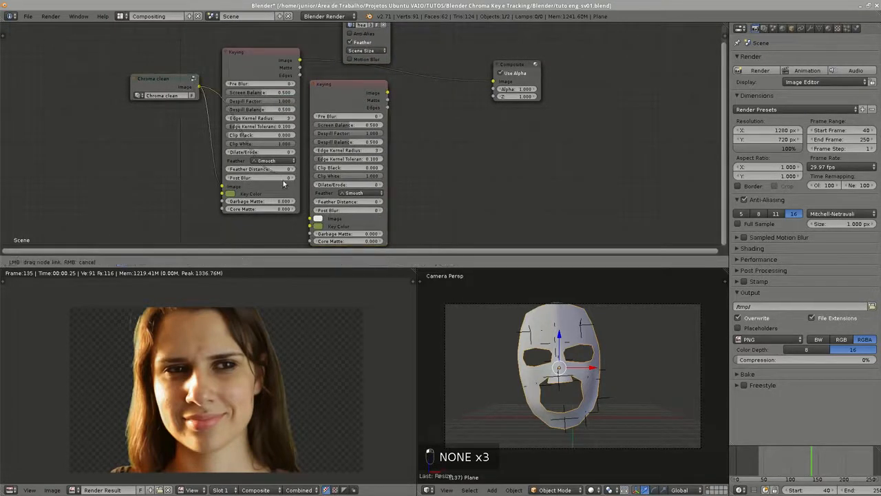
left_click_drag(306, 222, 309, 219)
middle_click_drag(354, 84, 318, 75)
mouse_move(318, 75)
left_mouse_down()
mouse_move(309, 91)
mouse_move(318, 90)
left_mouse_up()
- Add a Mix node between the second Keying node and the Composite node, and lower the second Keying node slightly
key("shift+a")
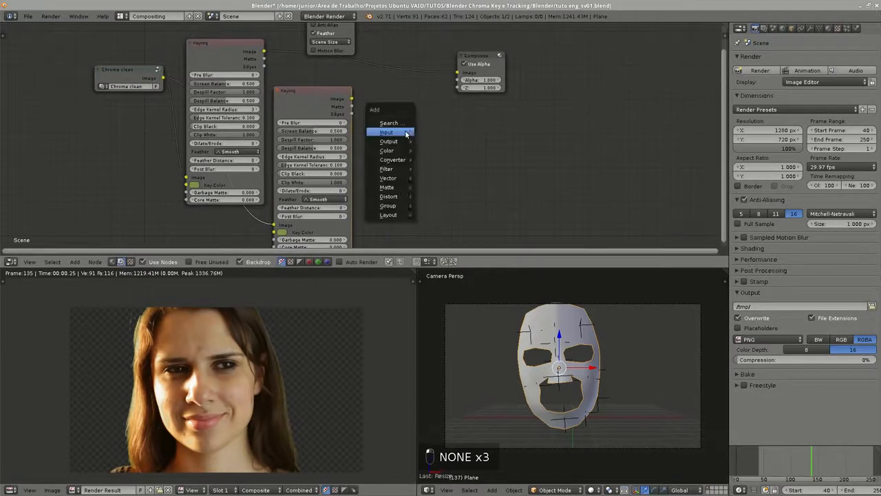
mouse_move(398, 149)
left_click(433, 150)
left_click(406, 113)
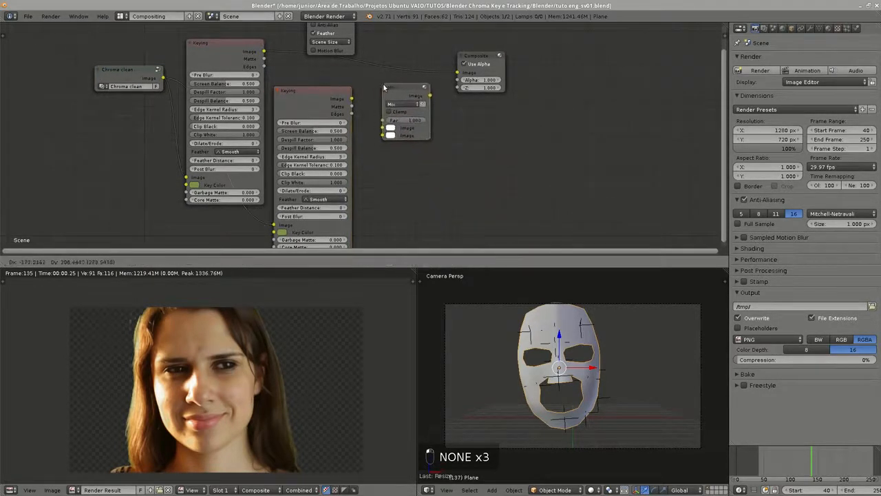
middle_click_drag(331, 93, 323, 98)
left_click_drag(308, 103, 310, 113)
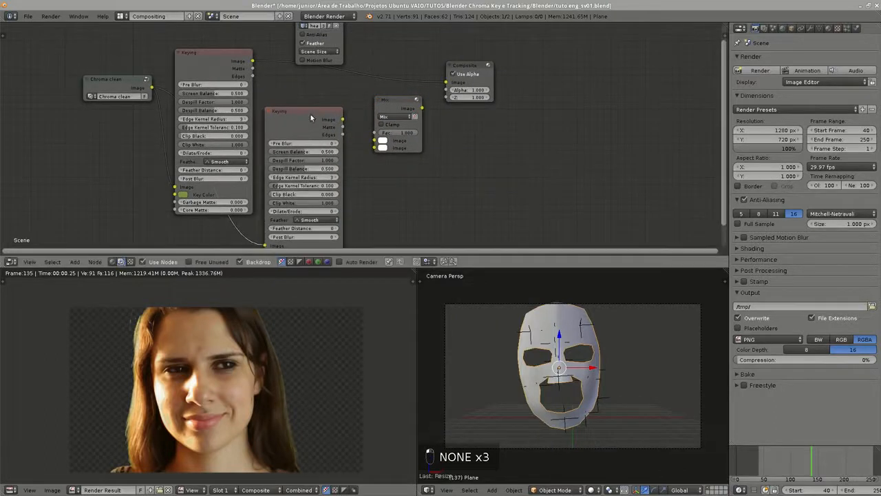
middle_click_drag(310, 113, 353, 81)
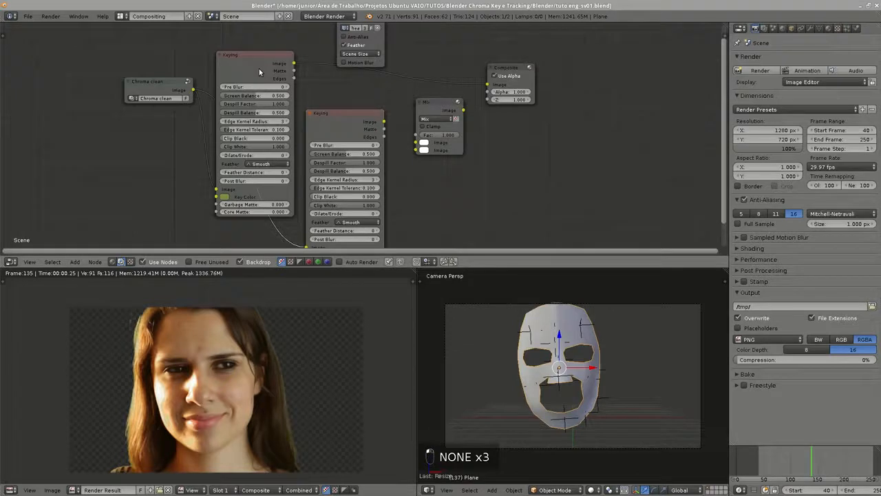
- Preview the first Keying node's matte in a Viewer node and place the Viewer beyond the Composite node
left_click(259, 68, "ctrl+shift")
left_click(259, 68, "ctrl+shift")
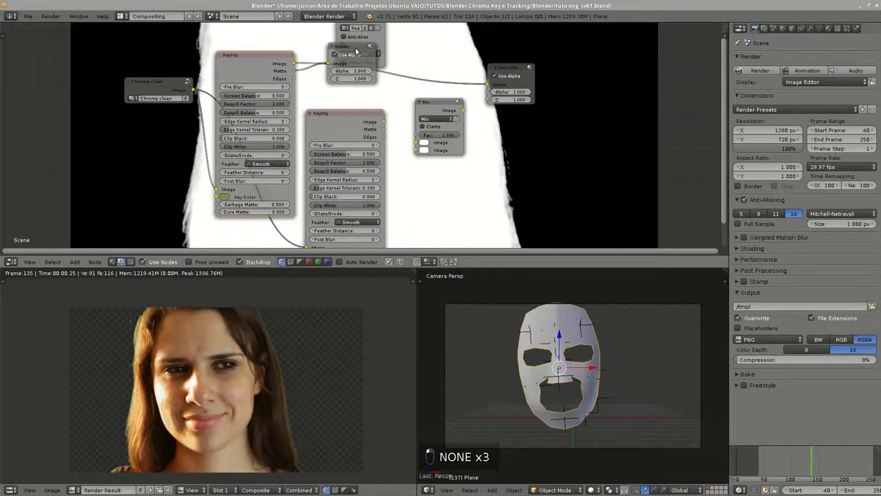
left_click_drag(358, 48, 610, 84)
middle_click_drag(337, 82, 317, 63)
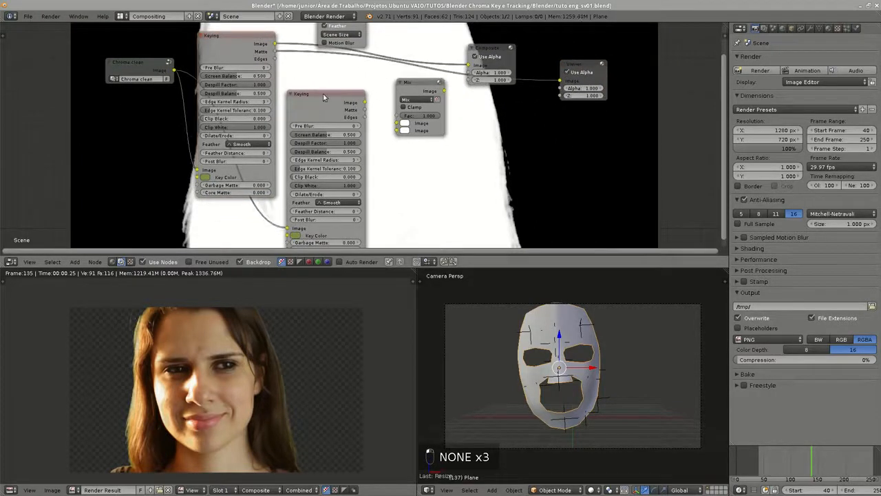
- Link both Keying mattes to the Mix node's image inputs and the Mask to its Fac, and preview the Mix in the Viewer
middle_click_drag(323, 93, 281, 127)
left_click_drag(235, 87, 355, 167)
left_click_drag(325, 41, 382, 143)
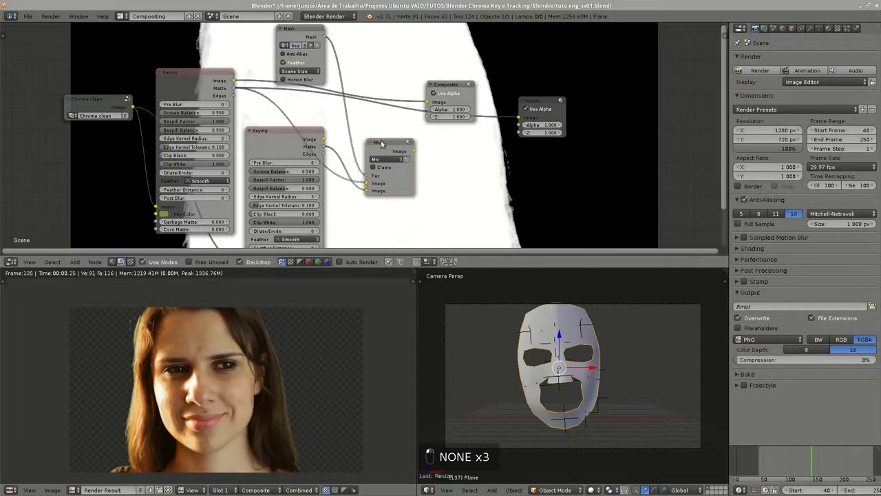
left_click(383, 148, "ctrl+shift")
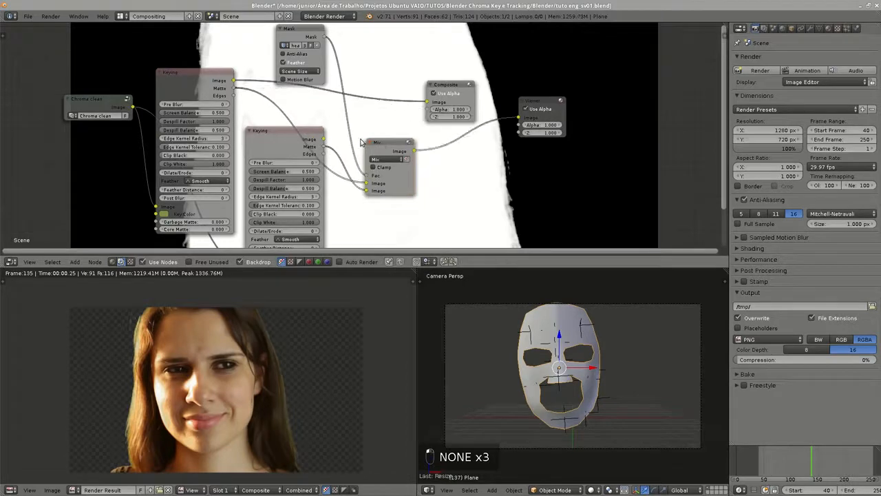
middle_click_drag(422, 145, 445, 120)
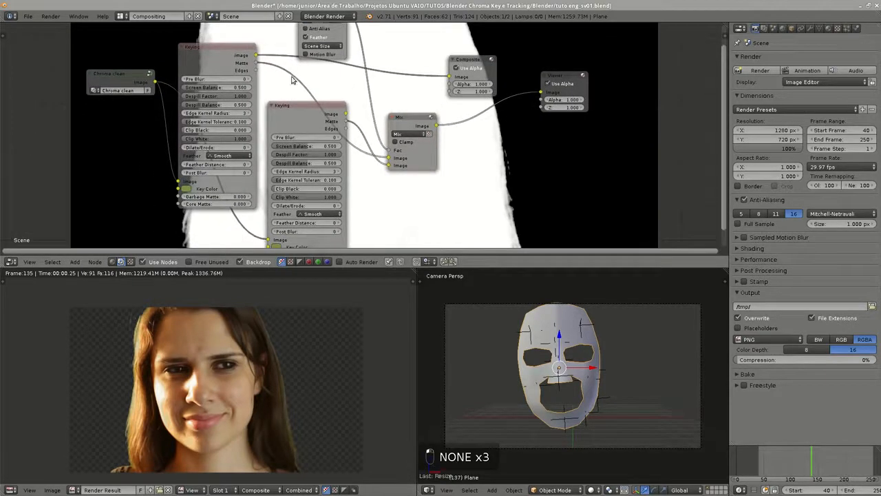
middle_click_drag(292, 80, 319, 62)
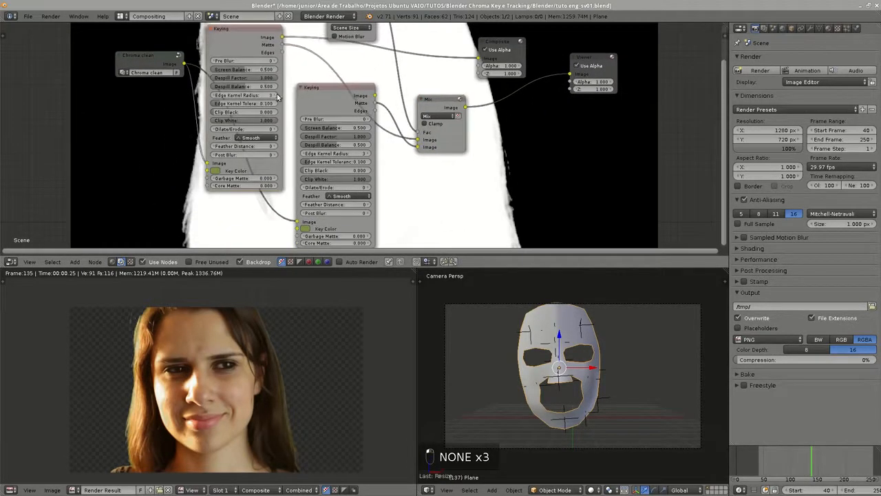
middle_click_drag(278, 98, 333, 135)
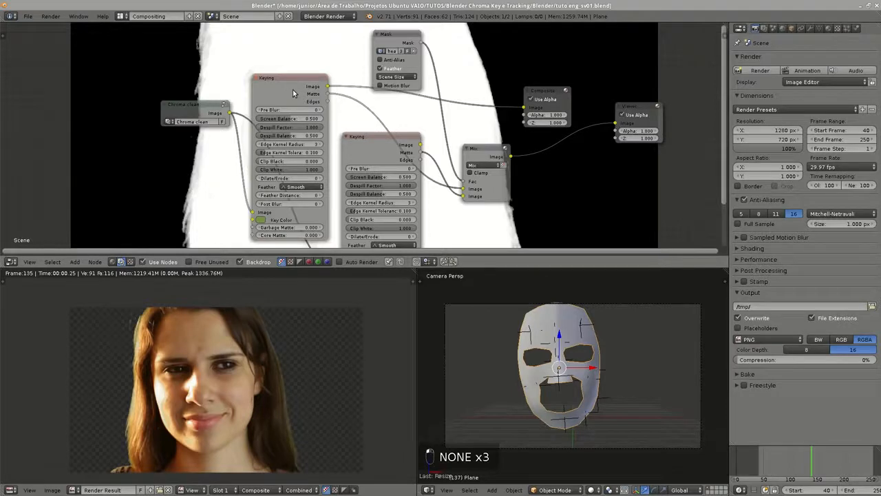
left_click_drag(548, 91, 540, 82)
- Set the first Keying node's Despill Balance to 0.284 and its Post Blur to 2
scroll(286, 122, "up", 3)
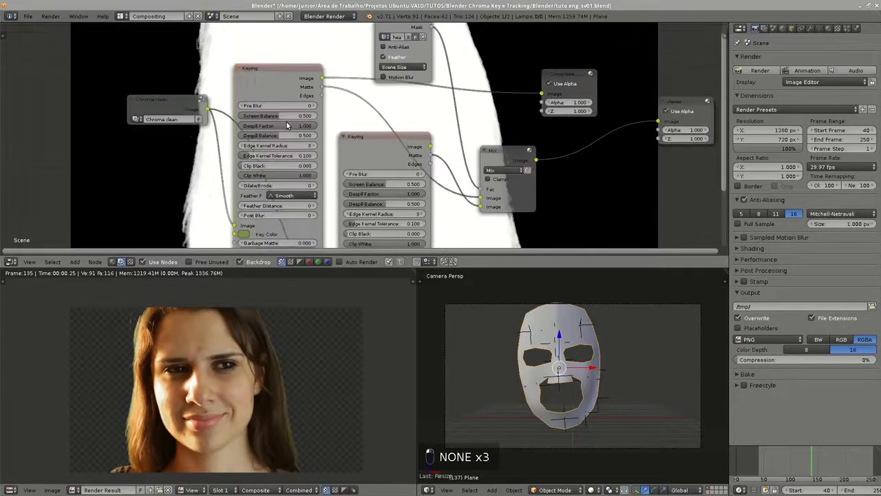
middle_click_drag(262, 138, 321, 143)
mouse_move(321, 142)
left_mouse_down()
mouse_move(267, 142)
mouse_move(307, 143)
left_mouse_up()
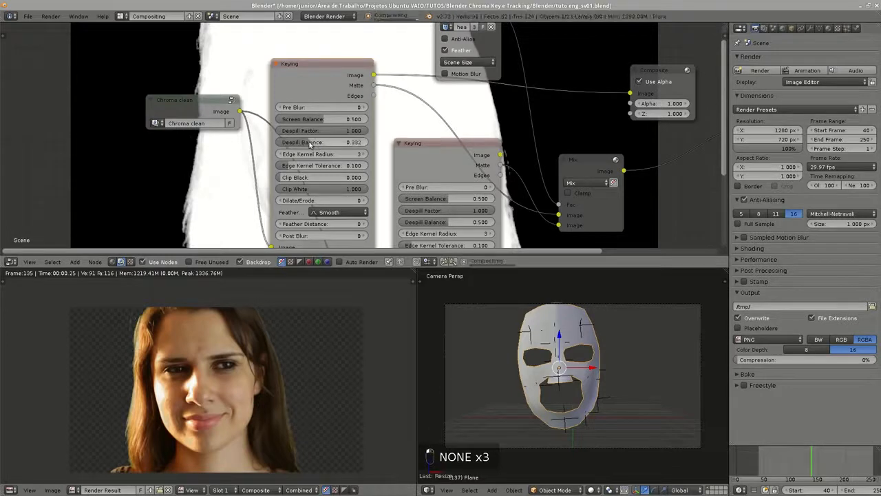
middle_click_drag(372, 226, 368, 183)
left_click(355, 192)
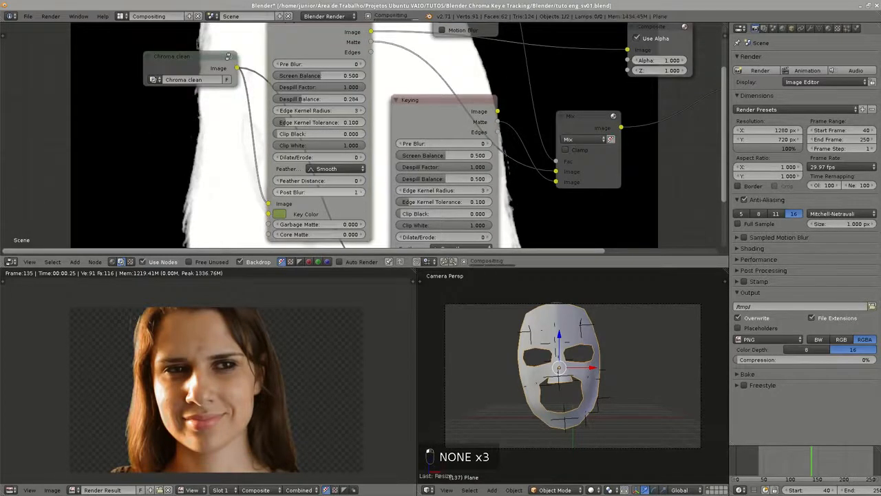
left_click(355, 192)
scroll(267, 372, "up", 4)
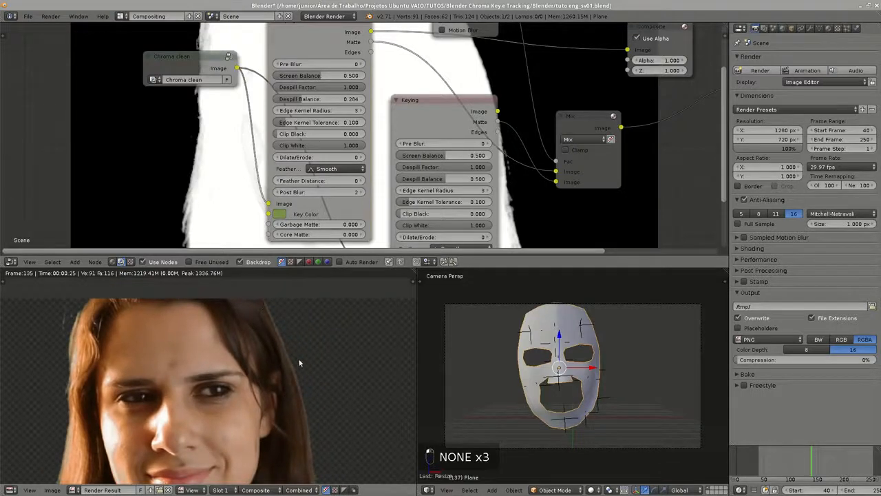
middle_click_drag(303, 396, 314, 337)
left_click(359, 193)
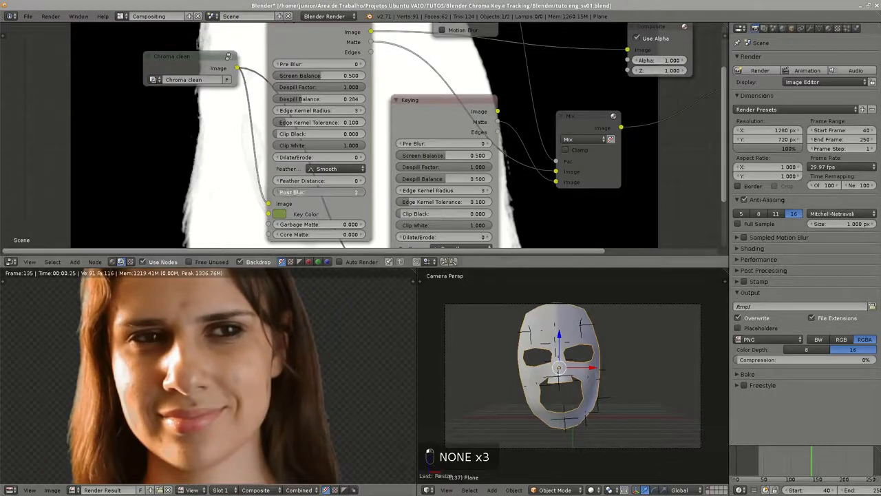
left_click(278, 195)
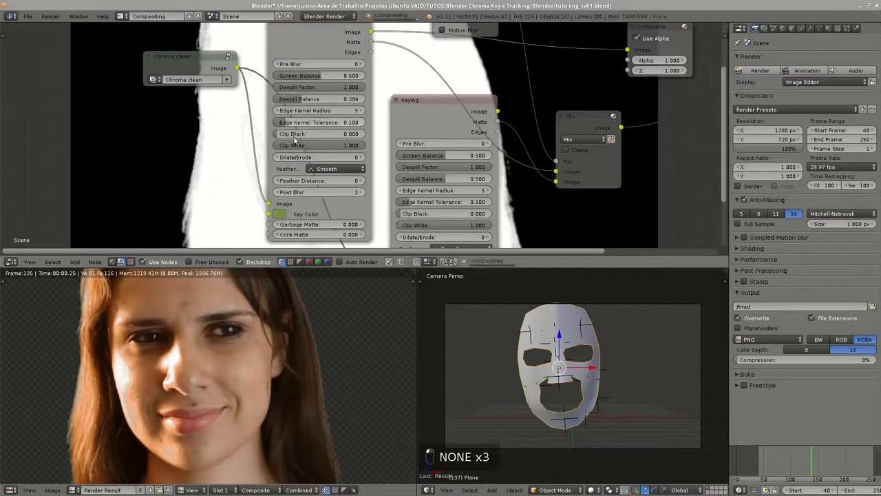
- Set the first Keying node's Clip Black to 0.289 and Clip White to 0.416 while previewing its matte in the Viewer
left_click_drag(279, 135, 281, 135)
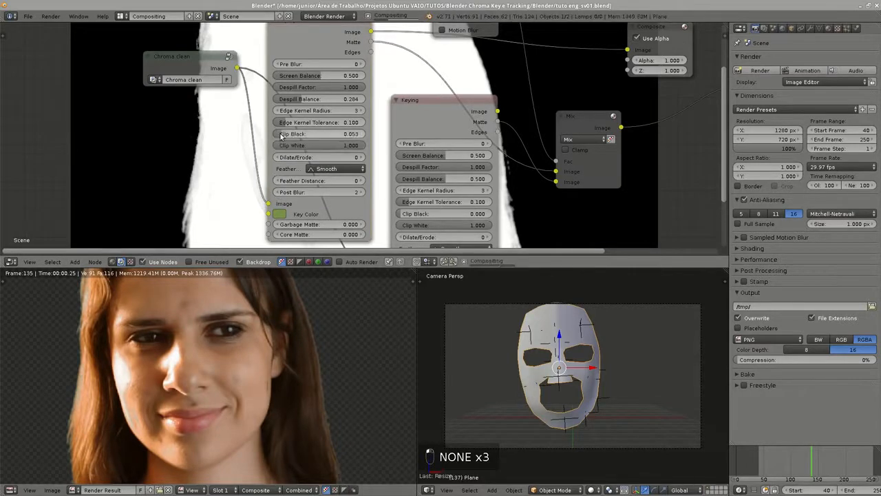
left_click_drag(338, 146, 346, 146)
middle_click_drag(342, 43, 326, 57)
left_click(326, 58, "ctrl+shift")
left_click(326, 58, "ctrl+shift")
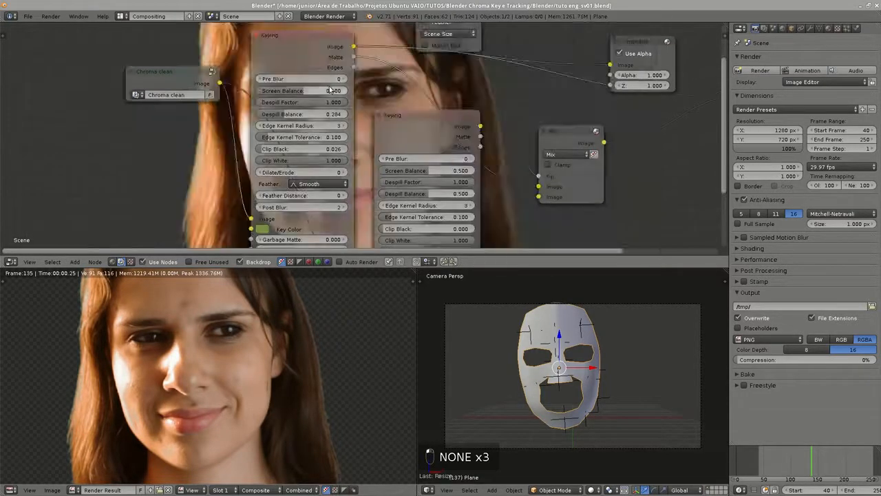
left_click_drag(343, 162, 285, 151)
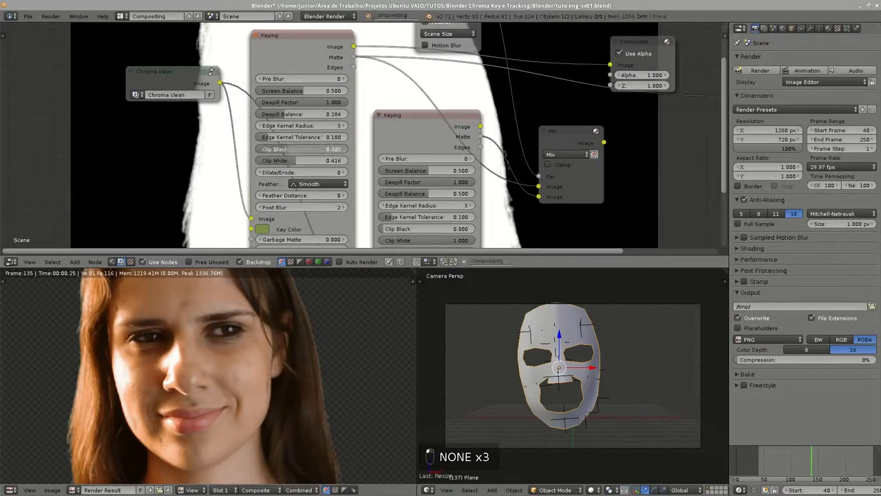
- Examine the keyed hair edges in the render result and the matte behind the two Keying nodes
middle_click_drag(221, 193, 248, 239)
scroll(278, 374, "down", 2)
scroll(278, 374, "up", 1)
middle_click_drag(299, 317, 303, 296)
scroll(294, 94, "down", 1)
middle_click_drag(294, 94, 291, 68)
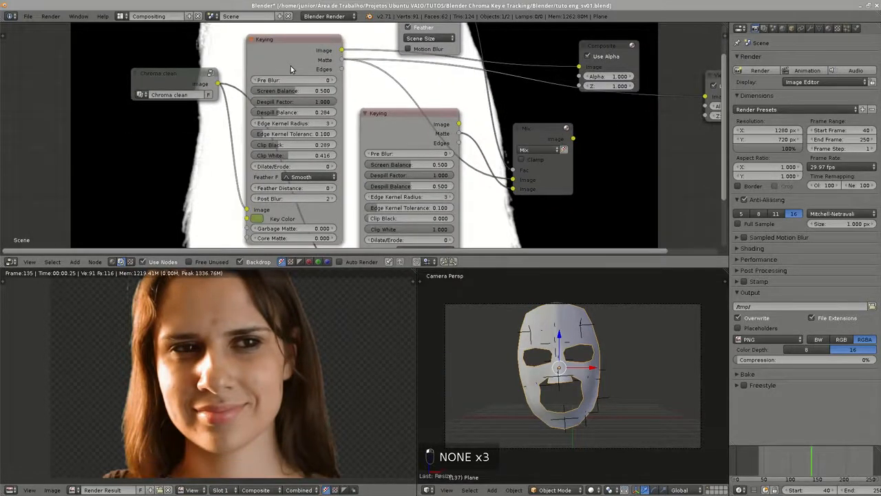
middle_click_drag(365, 68, 345, 38)
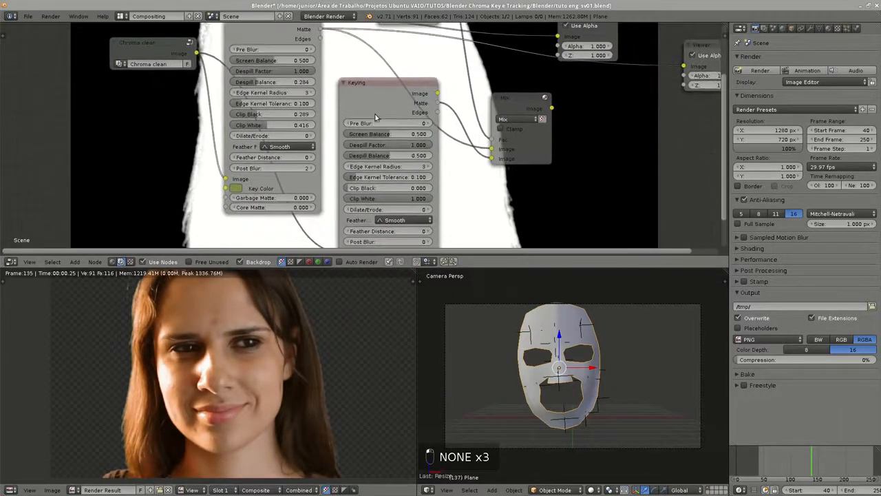
scroll(376, 116, "down", 2)
middle_click_drag(393, 116, 299, 52)
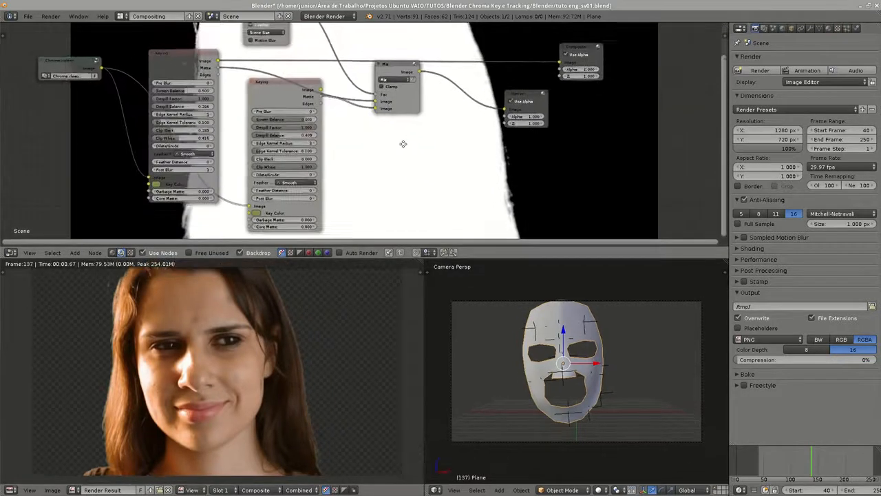
- Space out the Mix, both Keying and Chroma clean nodes so their links are easier to read
left_click_drag(395, 72, 412, 95)
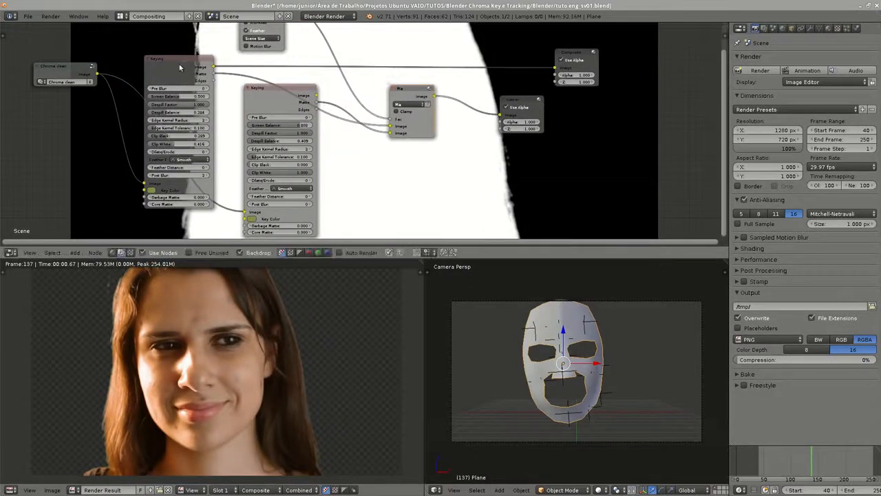
left_click_drag(161, 64, 157, 58)
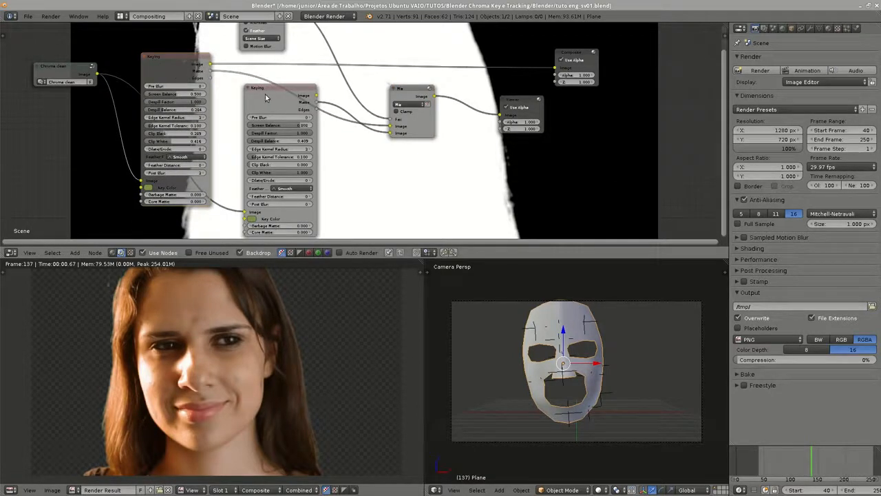
left_click_drag(265, 94, 252, 91)
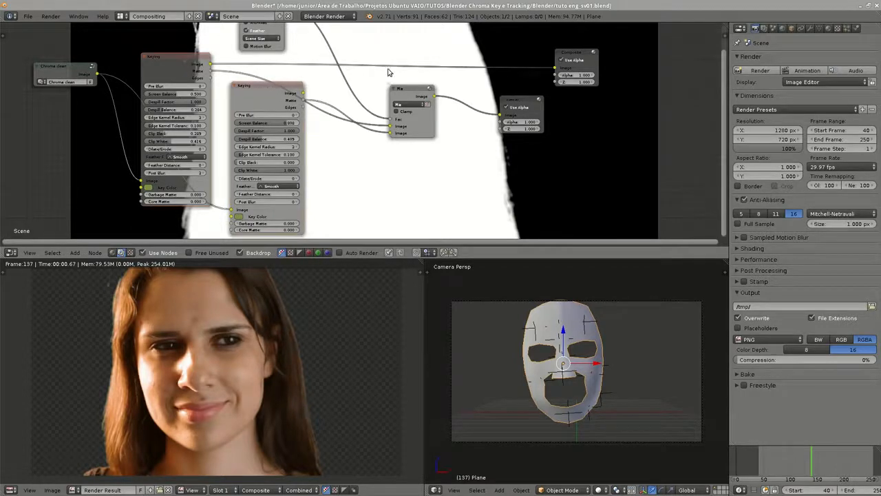
middle_click_drag(389, 71, 395, 82)
left_click_drag(78, 80, 65, 94)
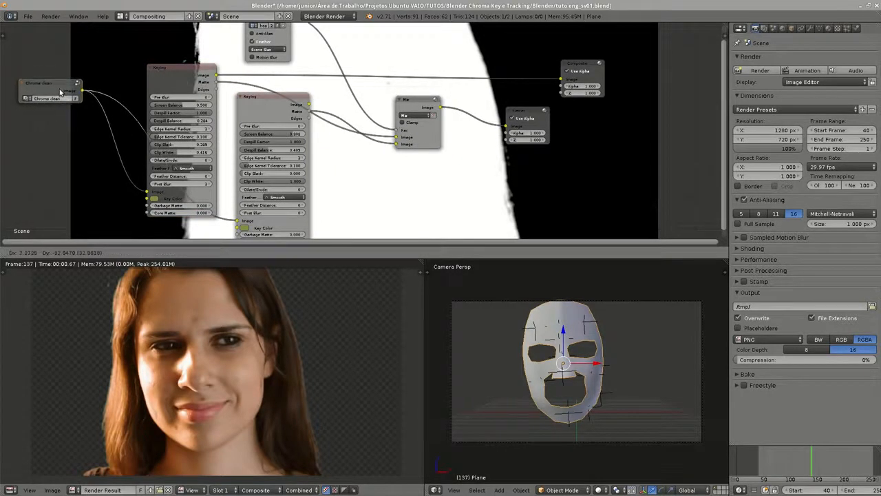
- Insert a Set Alpha node between the first Keying image and Composite, and feed the Mix output into its Alpha input
key("shift+a")
mouse_move(465, 178)
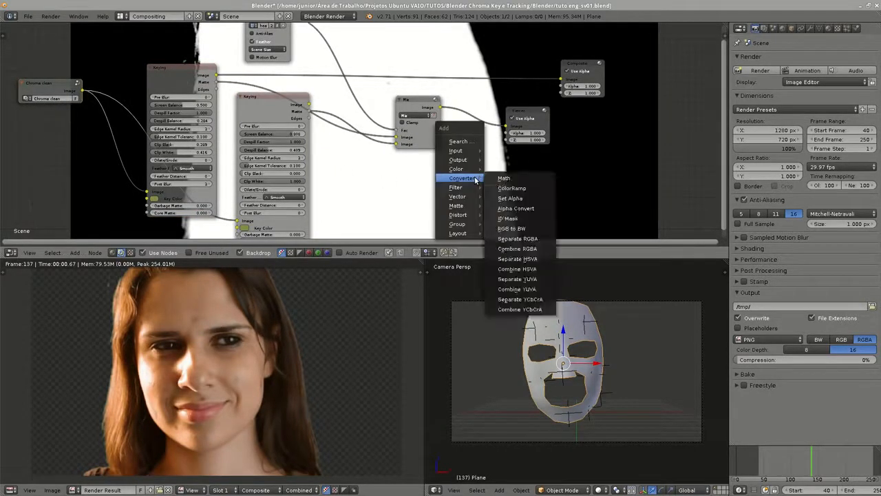
left_click(510, 199)
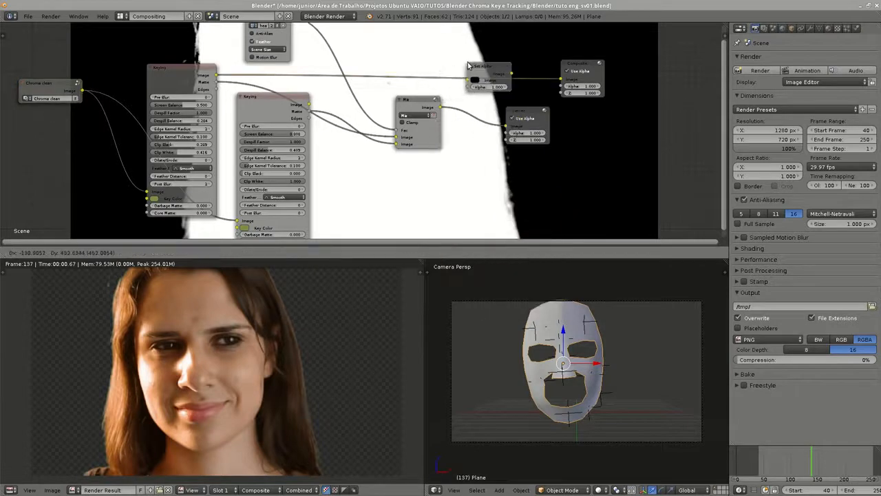
left_click(489, 77)
left_click_drag(411, 102, 475, 71)
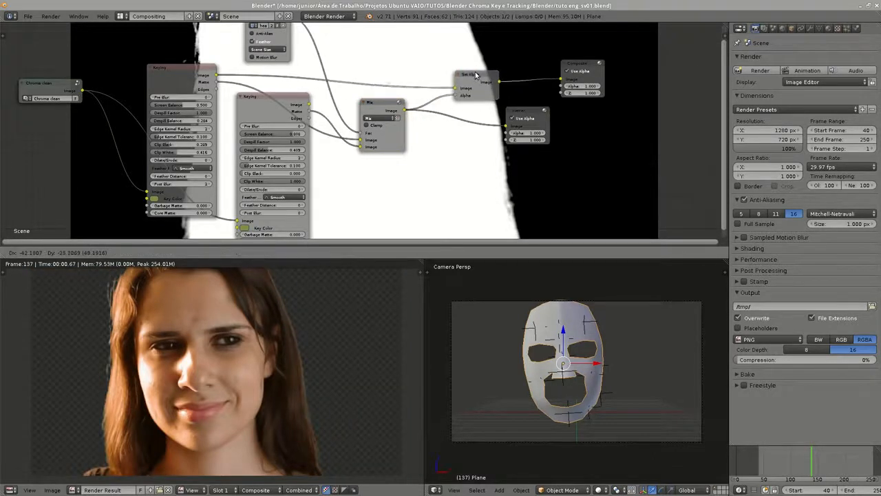
scroll(152, 295, "up", 5)
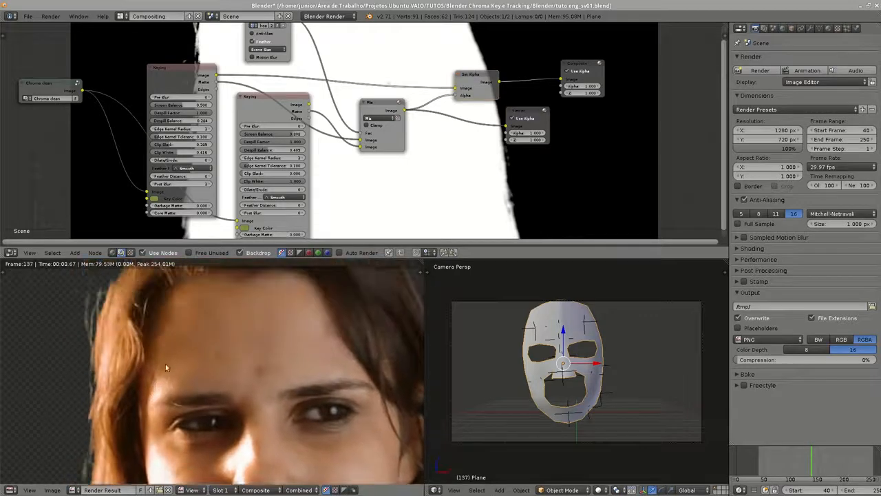
scroll(307, 393, "down", 2)
scroll(307, 393, "down", 1)
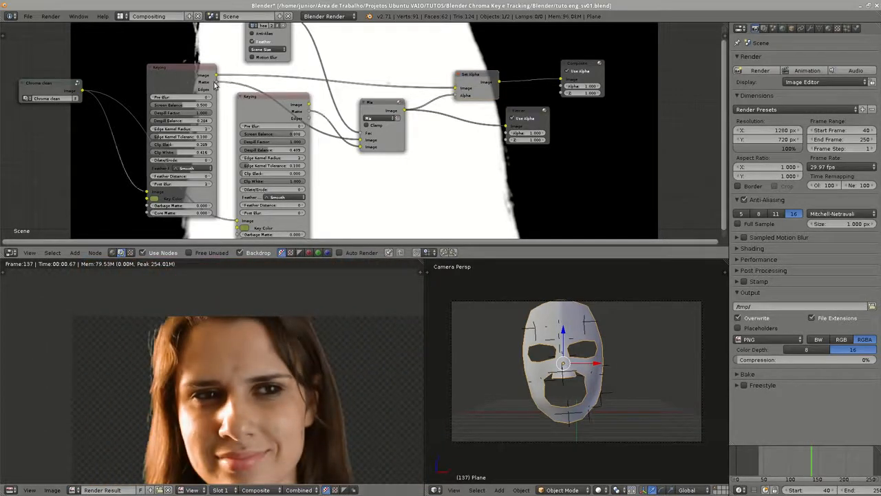
- Arrange the Keying, Mask, Mix and Set Alpha nodes so they stand clear of each other and their links are readable
left_click_drag(271, 105, 267, 100)
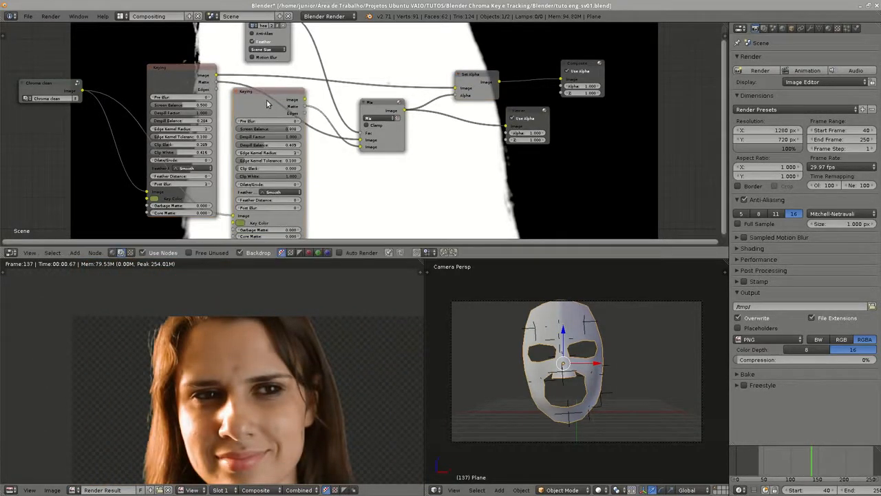
left_click_drag(386, 103, 385, 93)
middle_click_drag(372, 64, 372, 98)
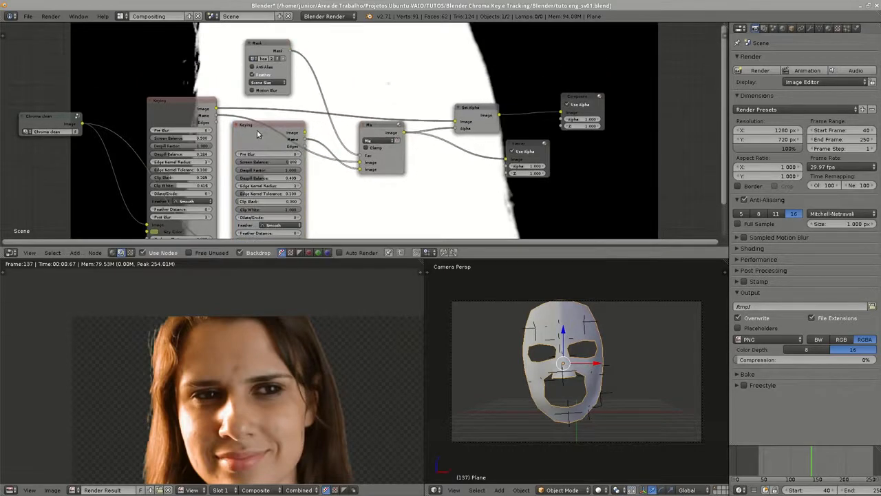
left_click_drag(259, 133, 266, 118)
left_click_drag(261, 45, 264, 45)
middle_click_drag(349, 70, 313, 66)
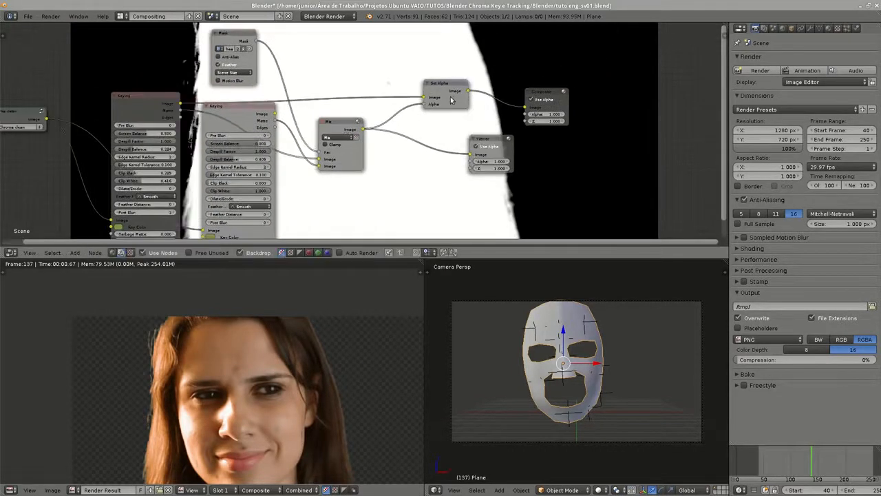
left_click_drag(449, 105, 453, 84)
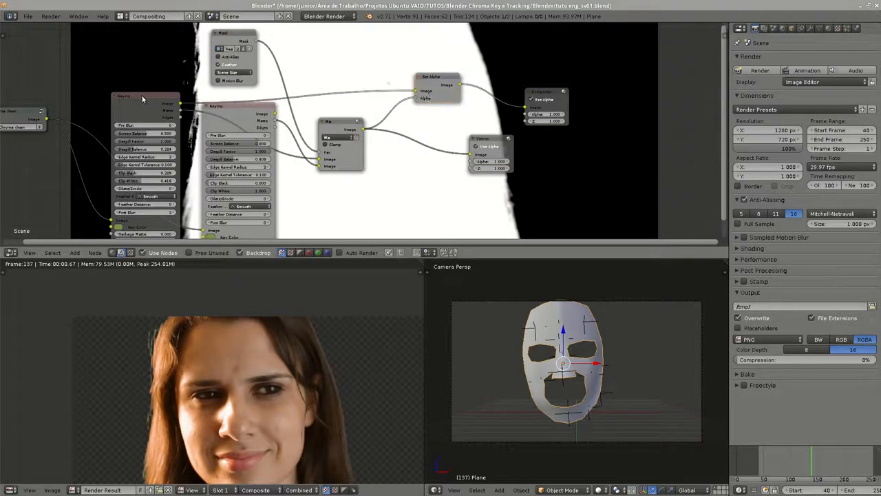
left_click_drag(143, 99, 205, 94)
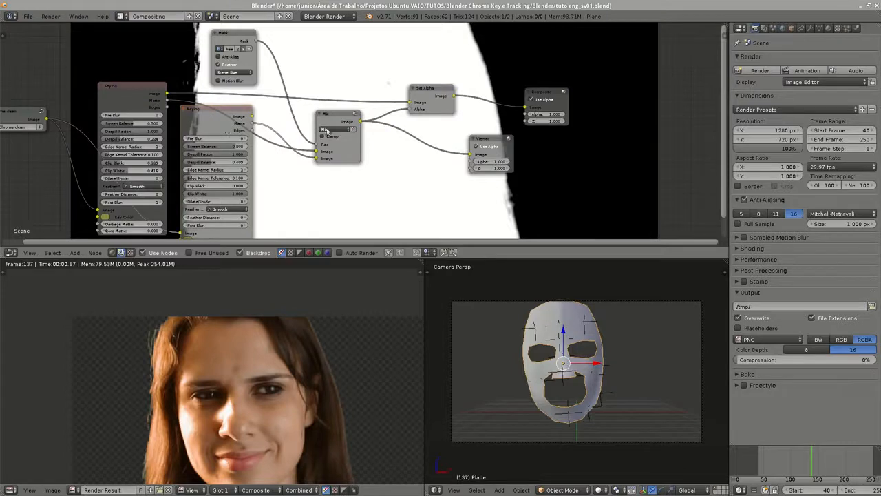
mouse_move(349, 124)
left_mouse_down()
mouse_move(363, 123)
mouse_move(344, 131)
left_mouse_up()
- Set the second Keying node's Screen Balance to 0.783 and inspect the keyed hair edges in the render result
scroll(281, 143, "up", 3)
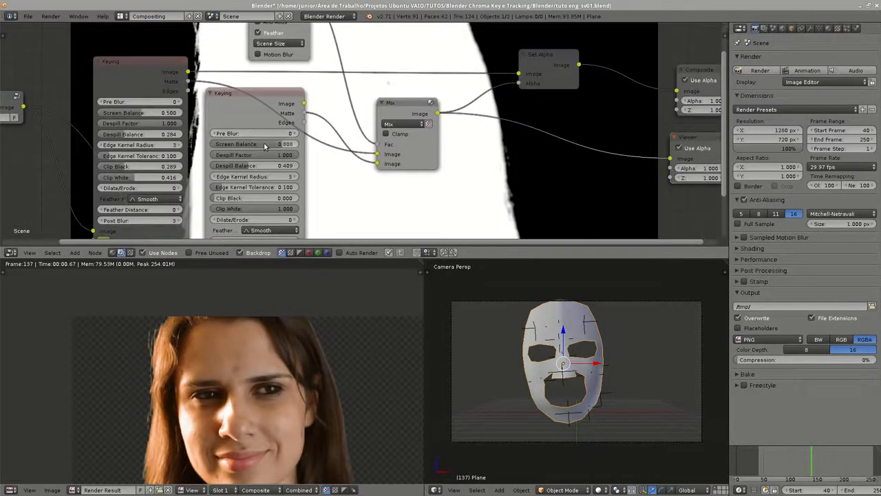
mouse_move(263, 146)
left_mouse_down()
mouse_move(234, 146)
mouse_move(303, 144)
mouse_move(281, 146)
left_mouse_up()
scroll(235, 310, "up", 4)
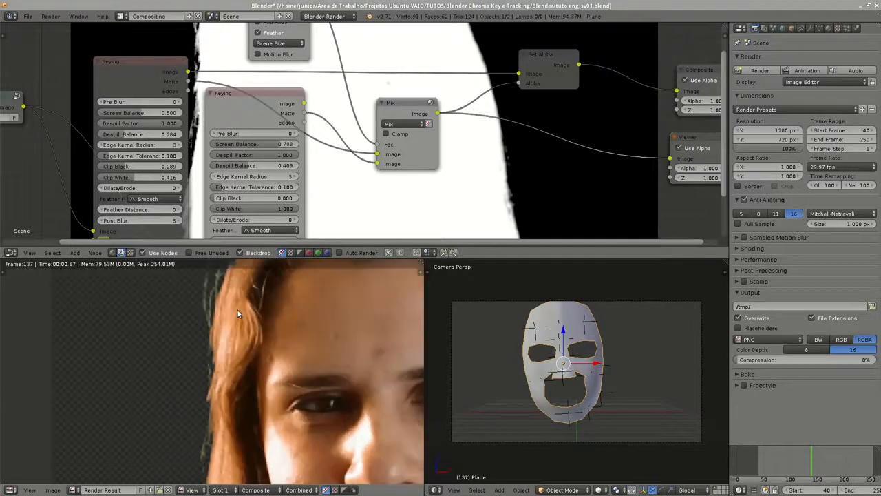
middle_click_drag(235, 310, 197, 329)
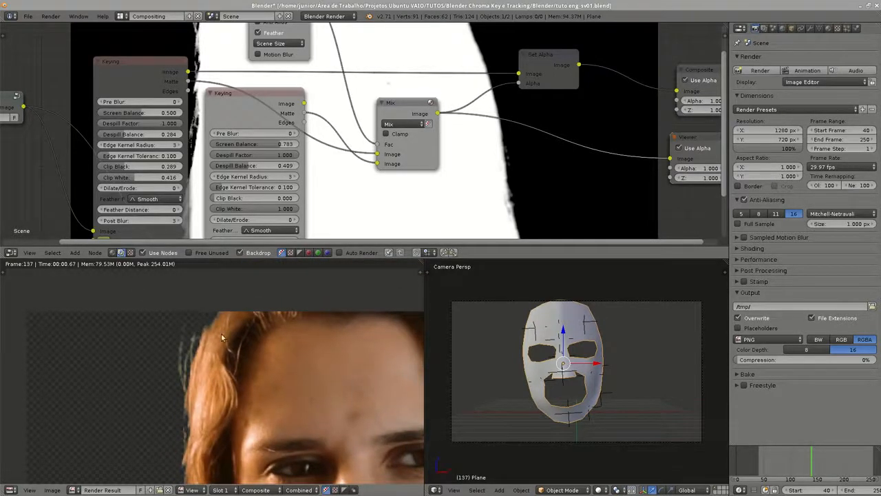
scroll(237, 324, "down", 2)
middle_click_drag(338, 375, 279, 331)
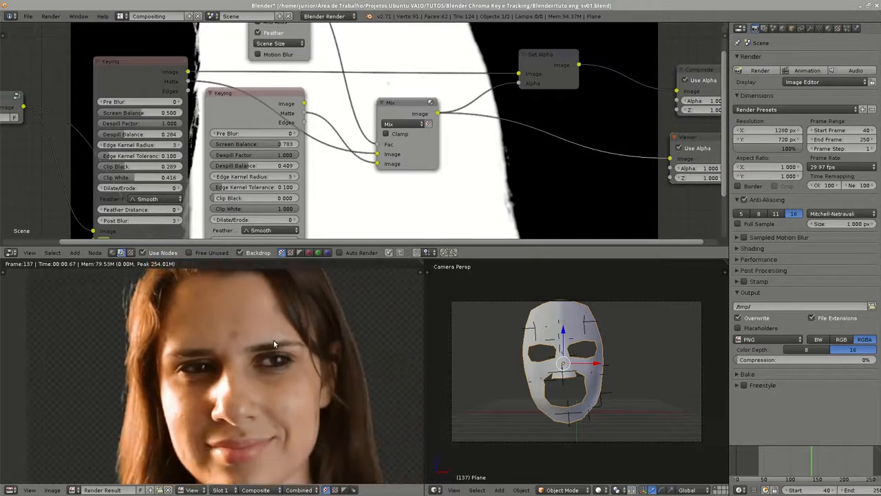
- Widen the render result area beside the 3D view and reframe the keyed face in it
left_click_drag(339, 259, 380, 221)
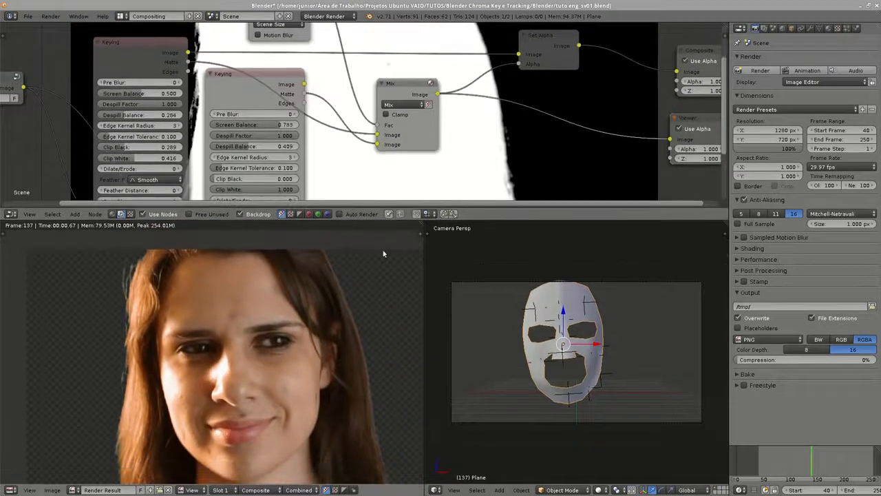
left_click_drag(424, 251, 460, 255)
middle_click_drag(306, 302, 305, 283)
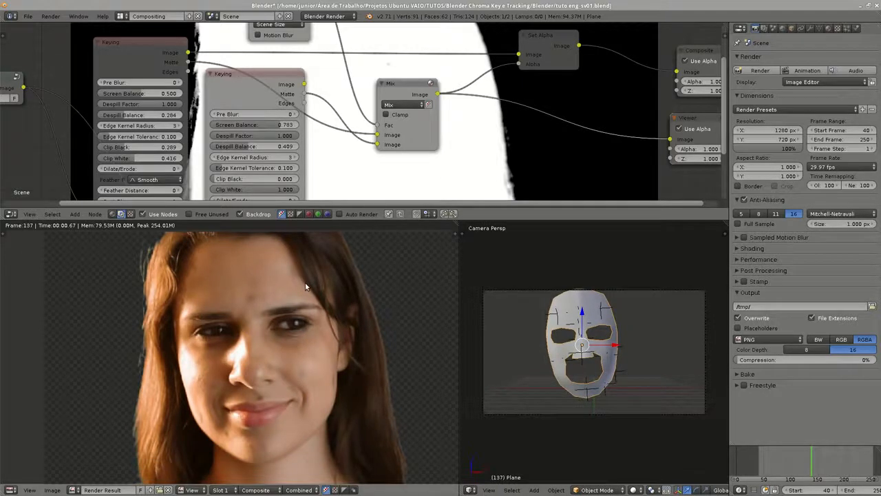
scroll(304, 288, "down", 2)
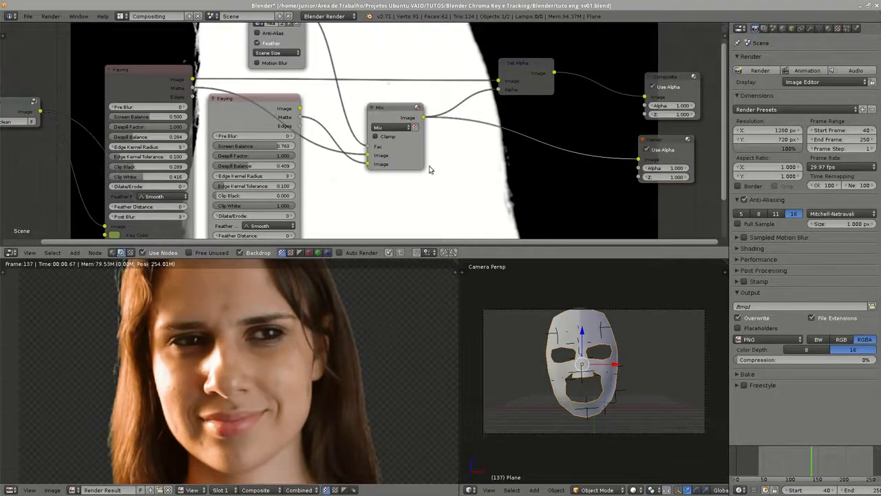
- Combine both Keying nodes with the Mask, Mix and Set Alpha nodes into one node group and check its contents
scroll(429, 169, "down", 3)
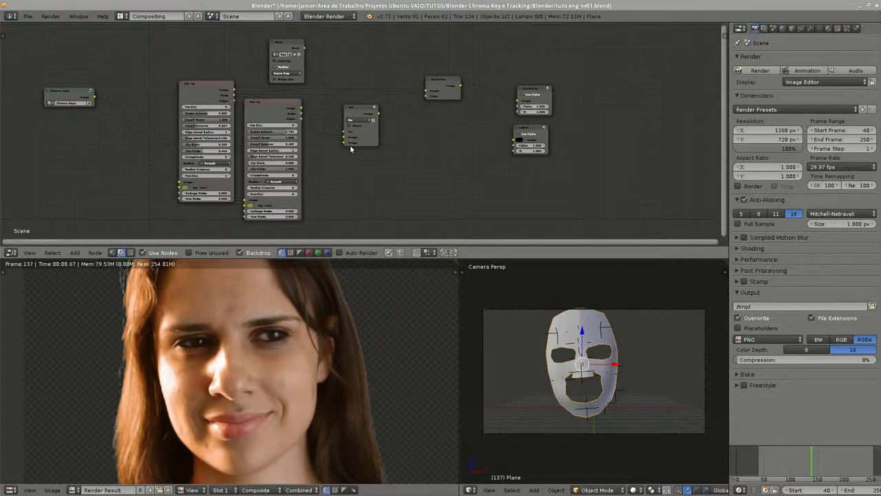
middle_click_drag(351, 148, 334, 147)
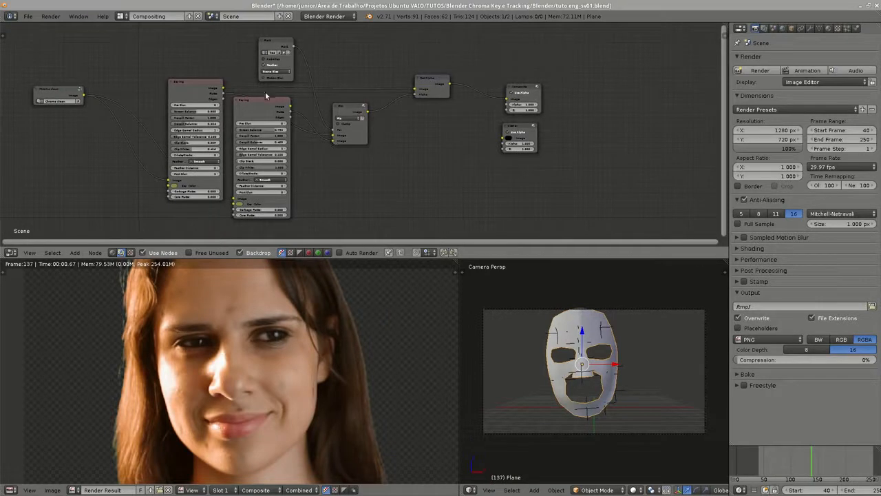
key("b")
left_click_drag(171, 57, 437, 219)
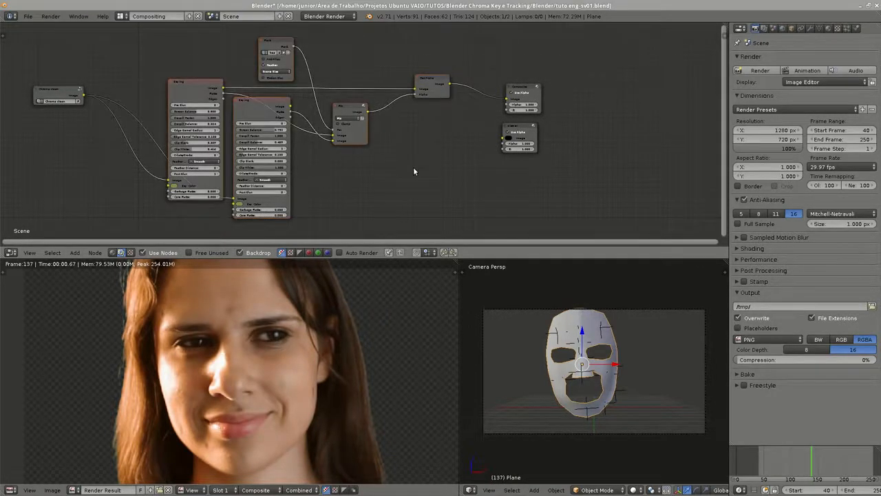
key("ctrl+g")
key("Tab")
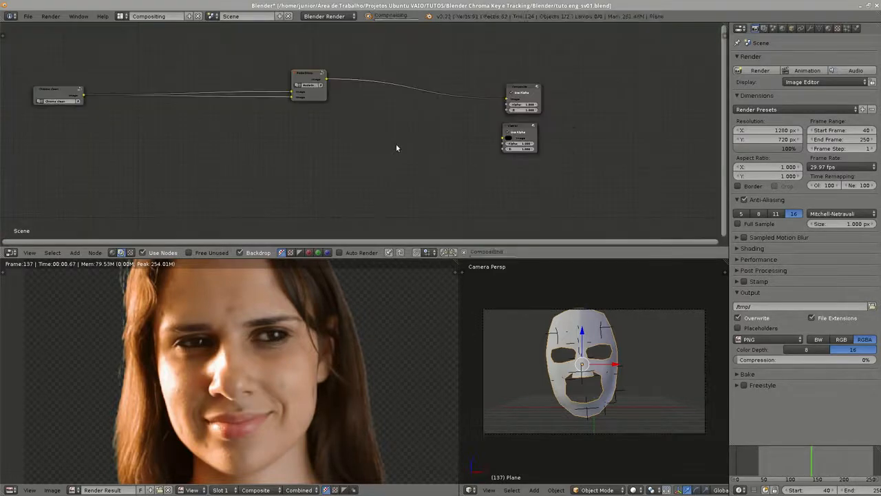
middle_click_drag(329, 99, 403, 105)
key("Tab")
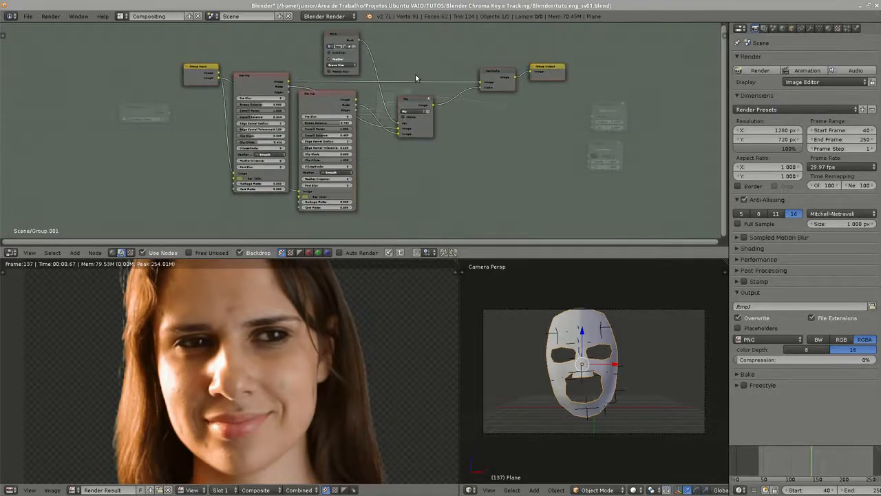
key("Tab")
- Rename the new node group as alpha and place it directly beside the Chroma clean group
left_click_drag(398, 95, 217, 109)
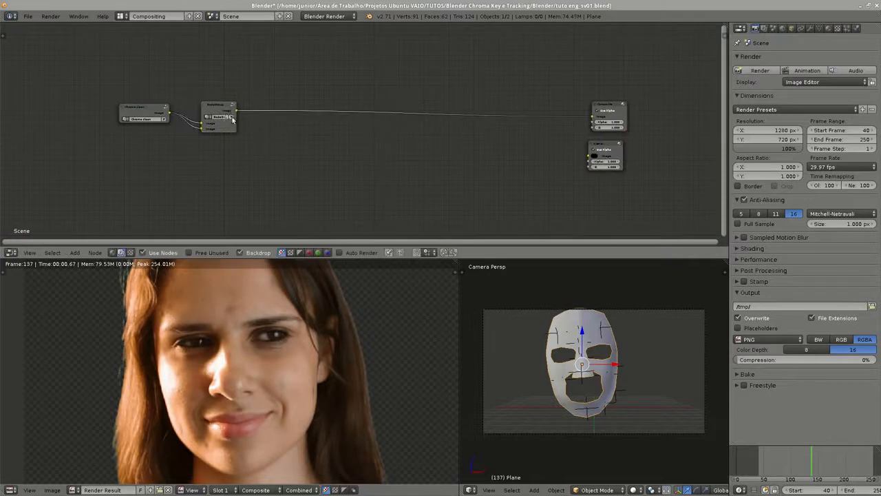
scroll(339, 127, "up", 2)
left_click_drag(348, 126, 336, 125)
left_click(279, 118)
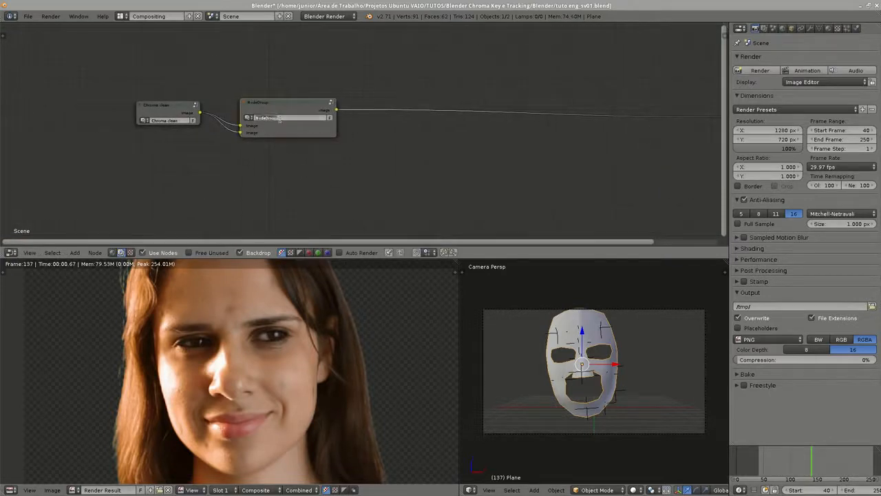
type("alpha")
key("Return")
left_click_drag(157, 109, 178, 119)
left_click_drag(252, 106, 239, 108)
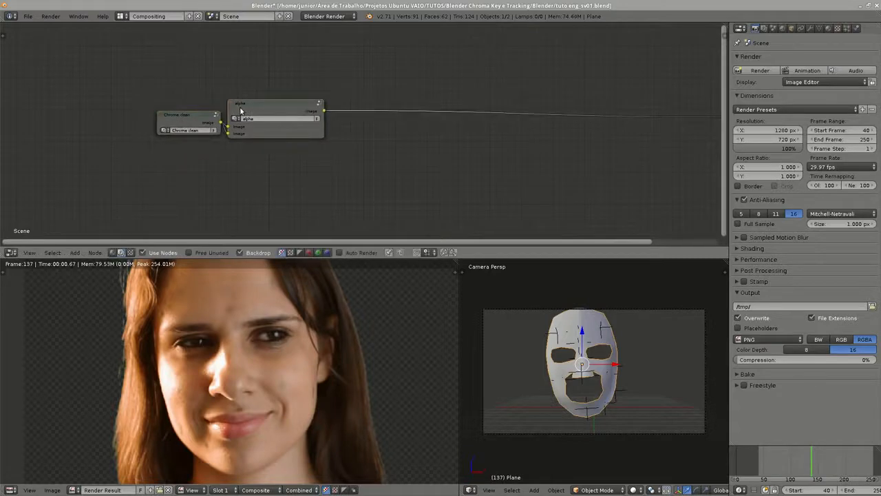
key("Home")
- In the Default layout, show the face mask's material and replace the 3D view's Multitexture shading with a mode that displays texture transparency
left_click(123, 16)
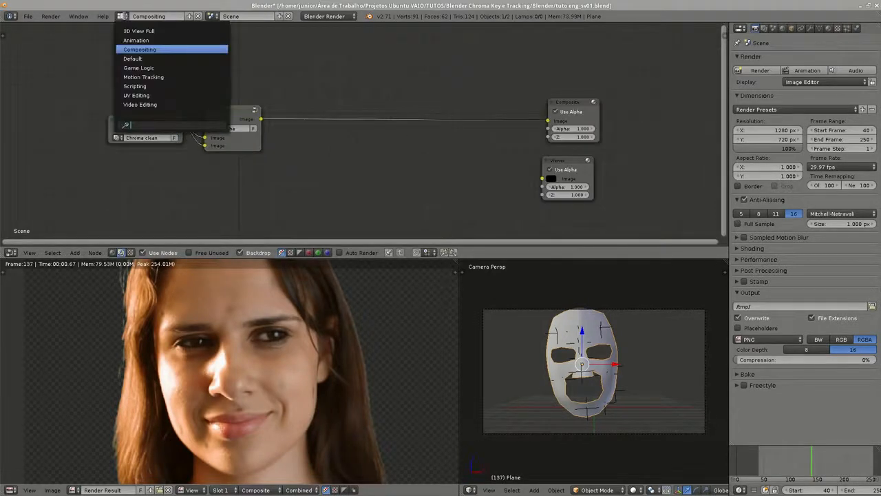
left_click(147, 56)
scroll(385, 231, "down", 1)
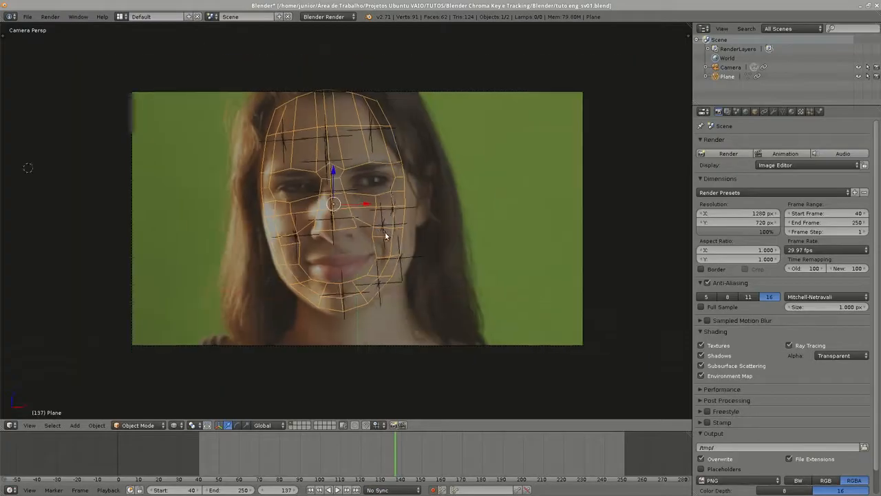
scroll(380, 218, "up", 1)
mouse_move(444, 164)
middle_mouse_down()
mouse_move(361, 108)
mouse_move(465, 157)
mouse_move(434, 164)
mouse_move(447, 167)
mouse_move(447, 154)
mouse_move(437, 164)
middle_mouse_up()
left_click(792, 112)
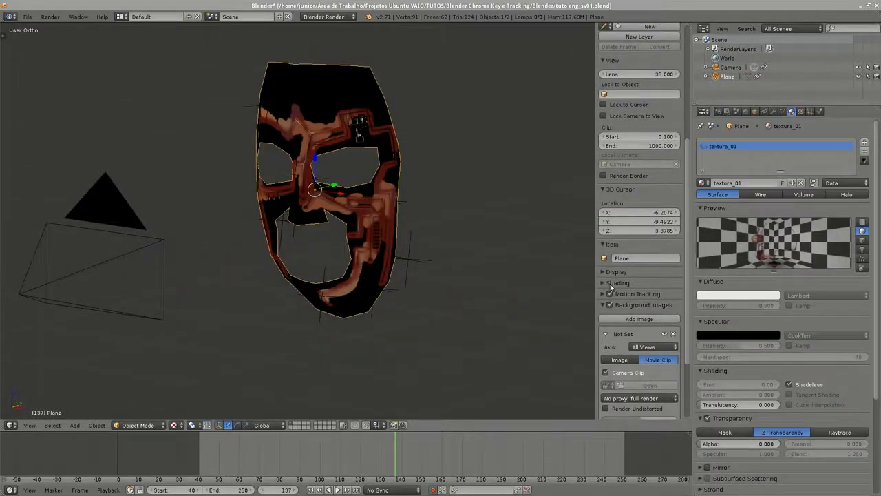
left_click(610, 284)
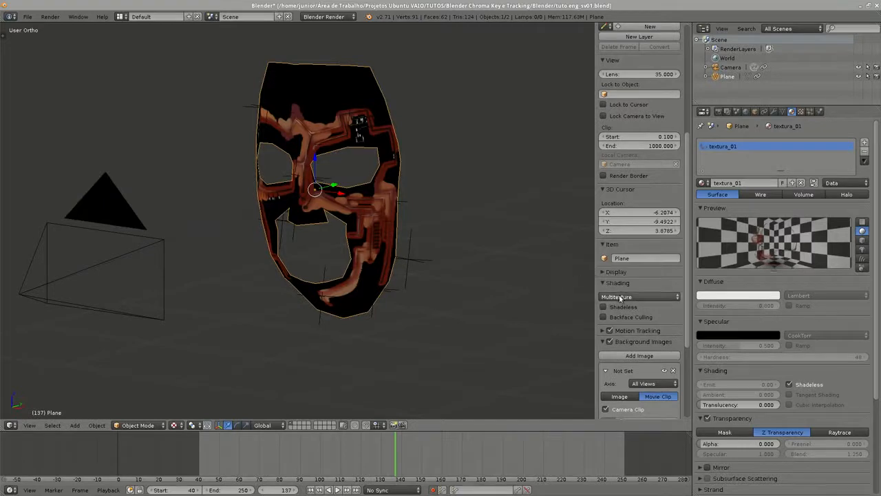
left_click(621, 297)
- Deselect everything, hide the 3D view's properties and play the animation to check the transparent face texture
middle_click_drag(317, 199, 374, 163)
key("a")
key("n")
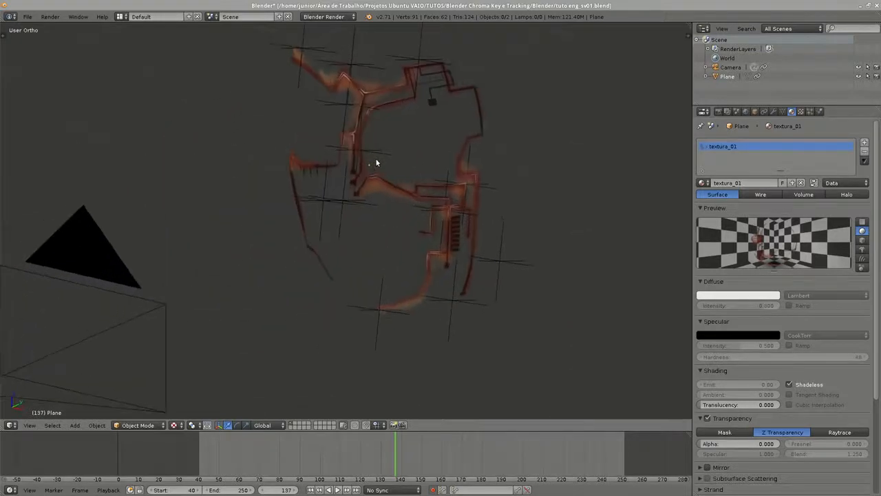
key("alt+a")
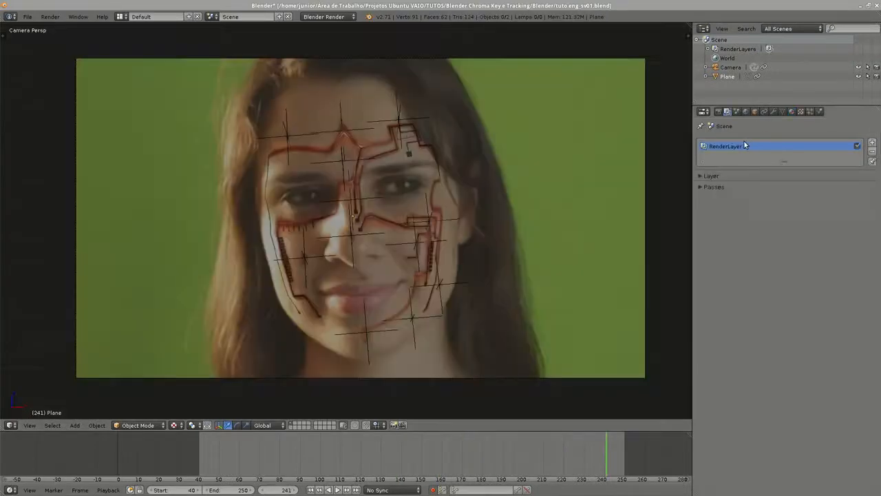
- Show the render layer's Layer settings and add a second render layer named texture 01
left_click(726, 176)
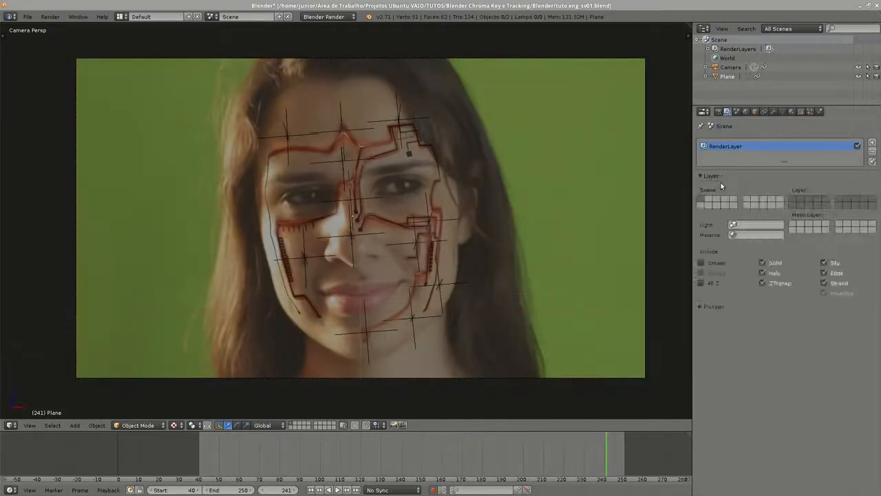
left_click(873, 142)
double_click(745, 155)
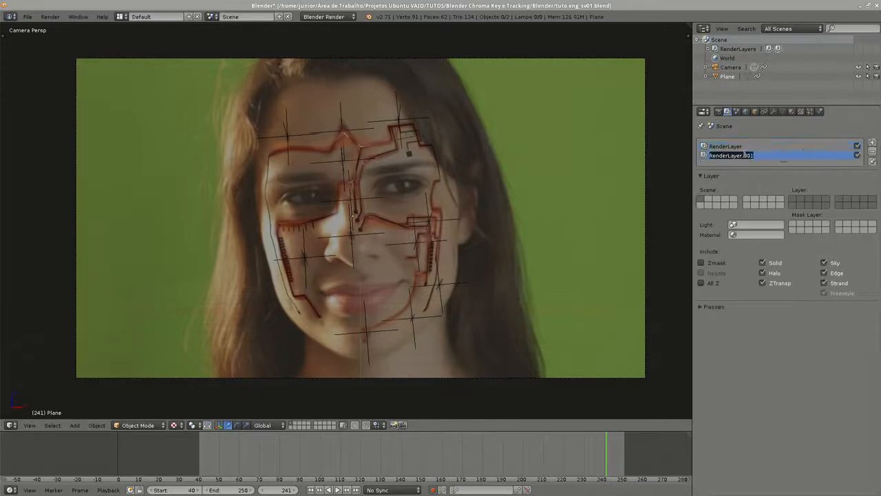
type("texture 01")
key("Return")
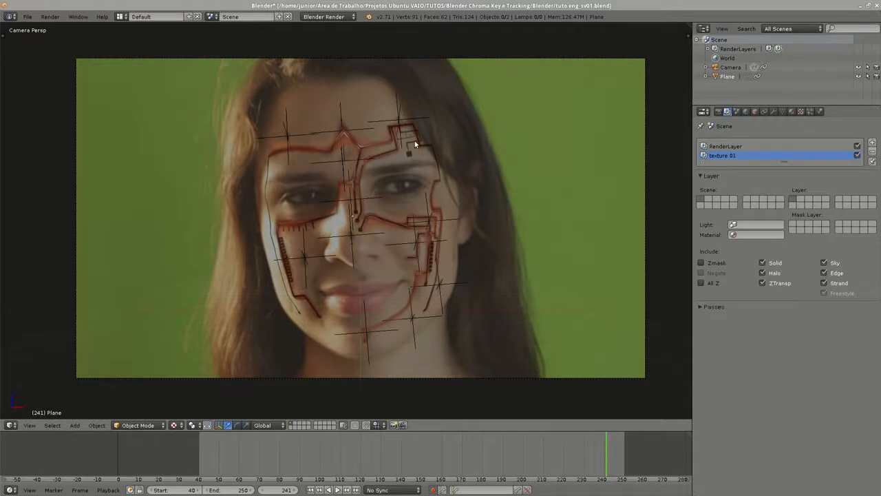
- Examine the face mask mesh from an angle and against the footage in camera view, leaving nothing selected
right_click(414, 141)
middle_click_drag(498, 166, 455, 183)
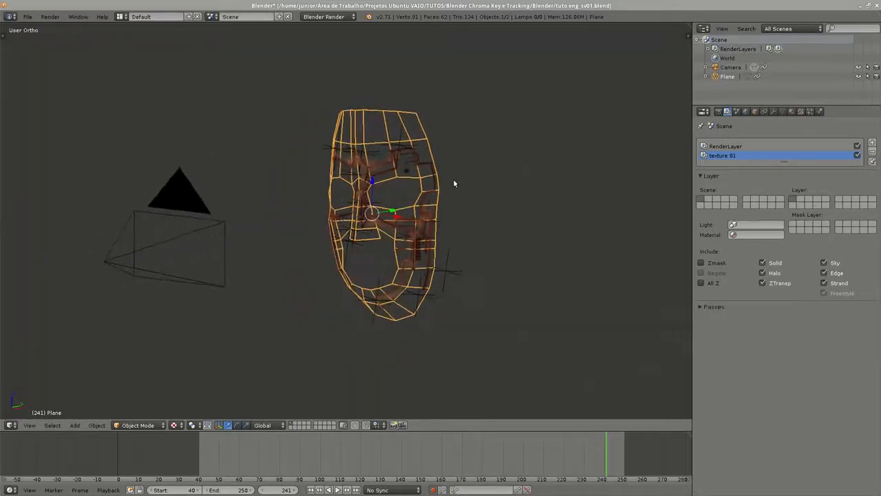
key("KP_0")
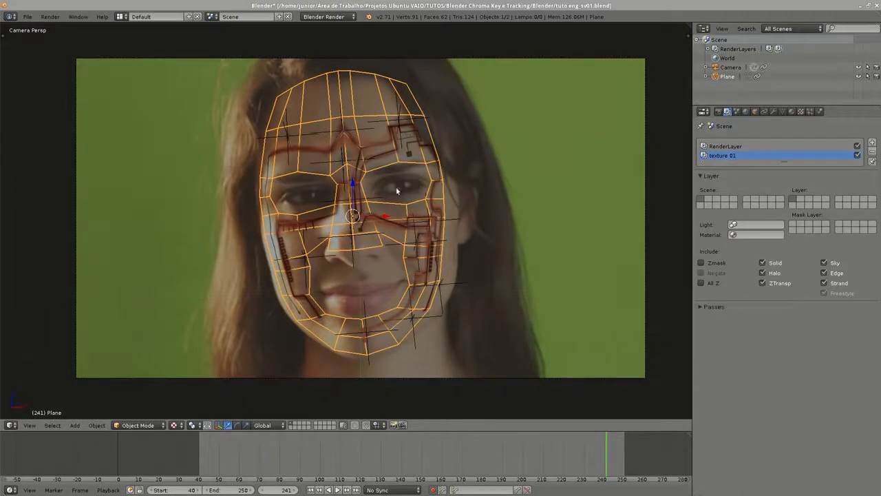
left_click_drag(761, 163, 761, 172)
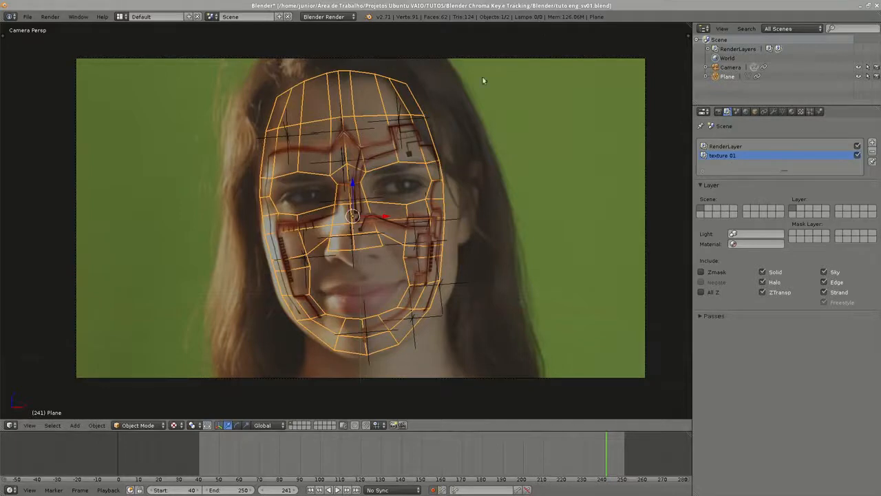
key("a")
- In the Compositing layout, add a Render Layers node below the alpha group and set it to the texture 01 layer
left_click(121, 16)
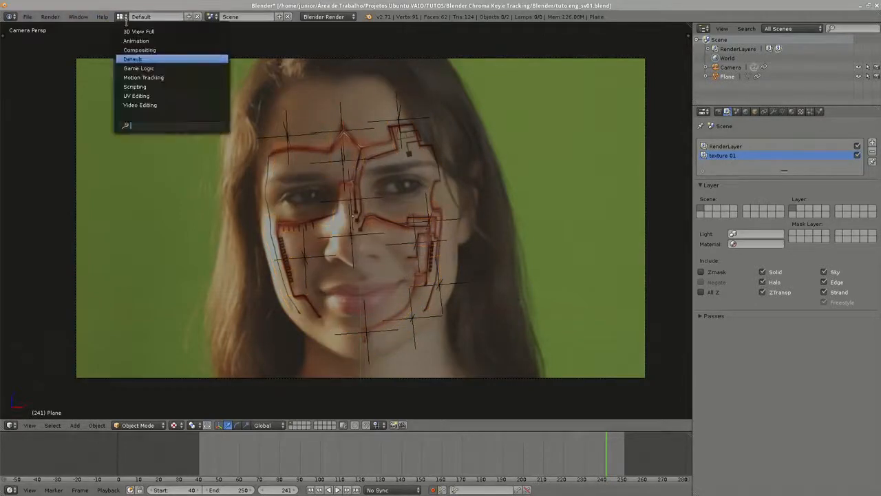
left_click(148, 52)
key("shift+a")
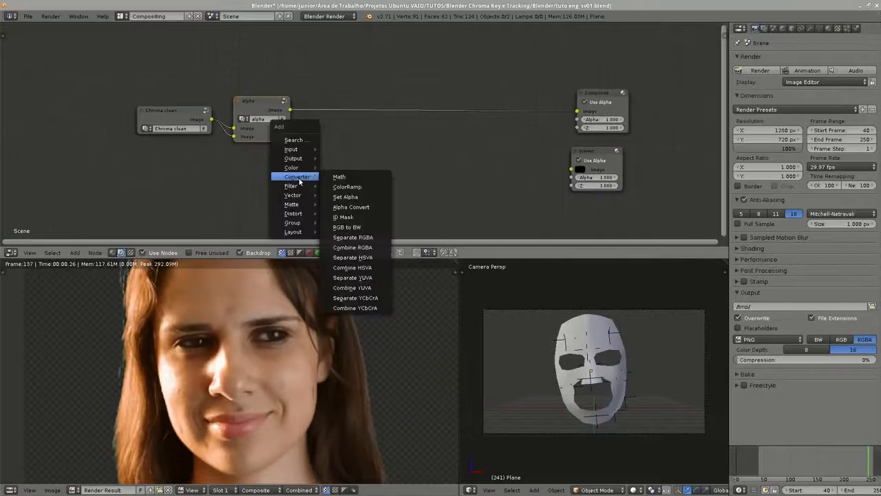
mouse_move(300, 152)
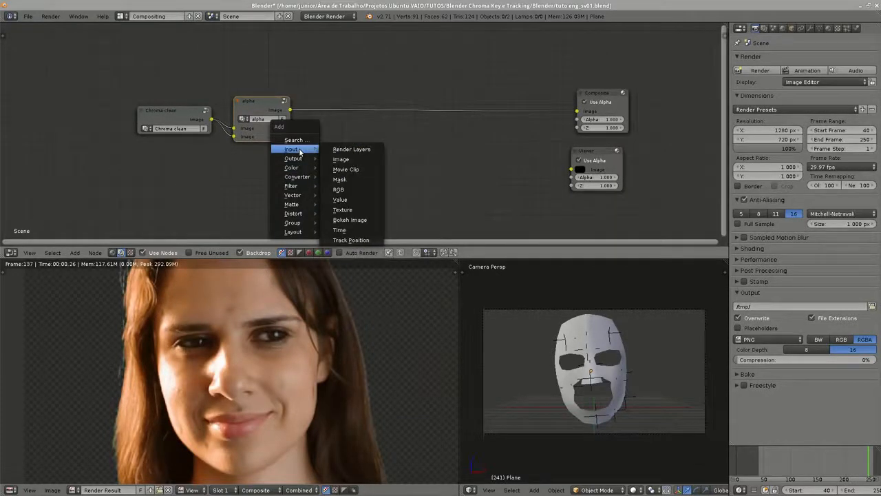
left_click(352, 149)
left_click(238, 145)
middle_click_drag(326, 159, 332, 99)
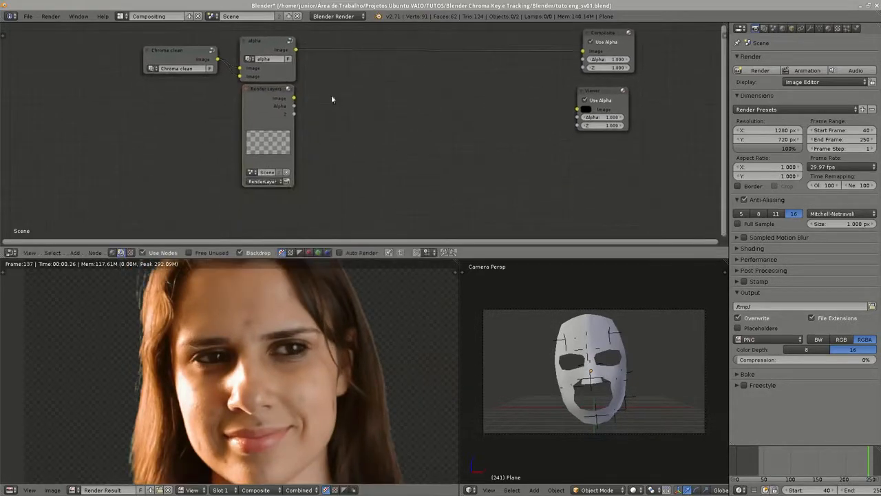
left_click(258, 181)
left_click(270, 166)
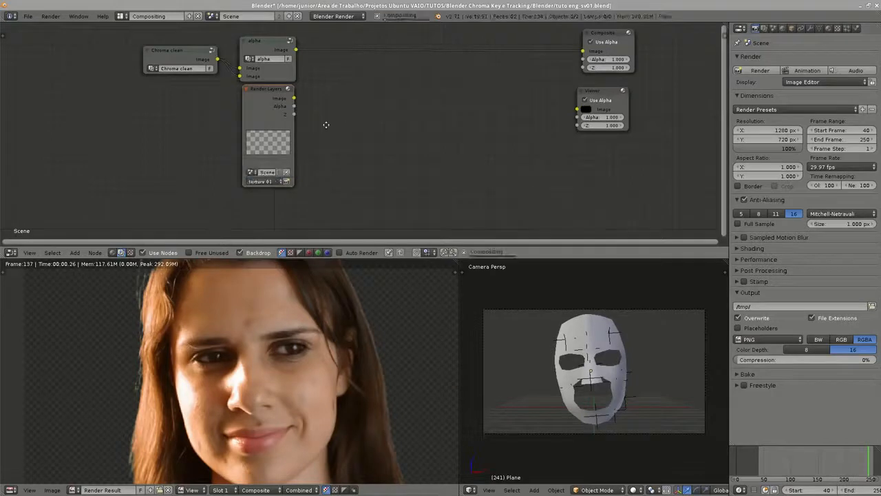
- Insert an Alpha Over node between the alpha group and Composite, and connect the texture 01 image to its second image input
middle_click_drag(374, 105, 334, 132)
key("shift+a")
mouse_move(320, 151)
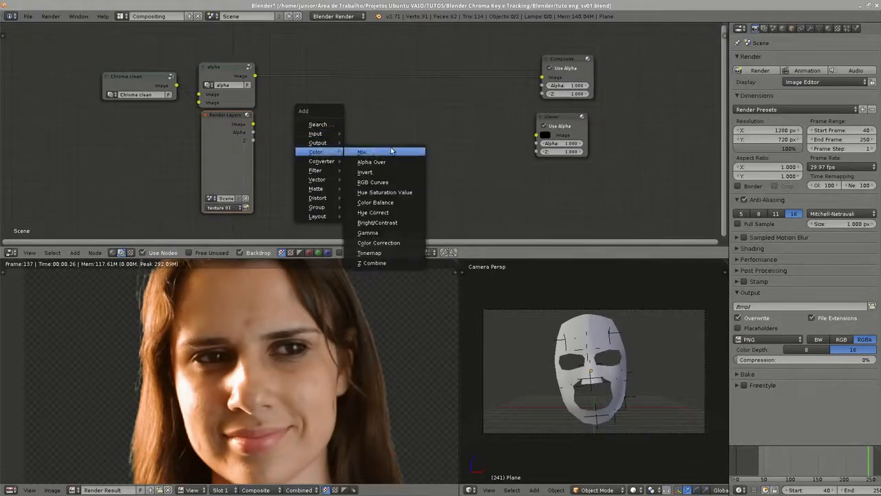
left_click(372, 162)
left_click(383, 89)
left_click_drag(254, 124, 360, 112)
- Render the current frame and enlarge the render view to examine the face texture composited over the footage
key("F12")
left_click_drag(337, 259, 344, 194)
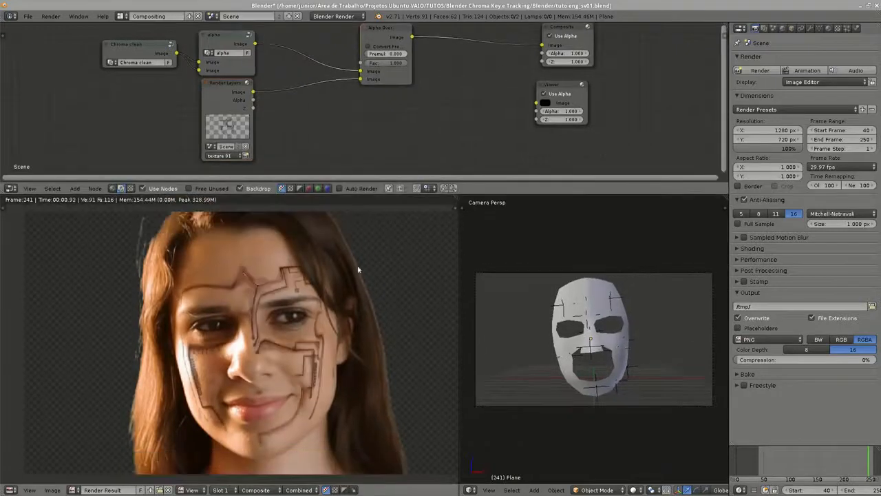
scroll(358, 270, "up", 2)
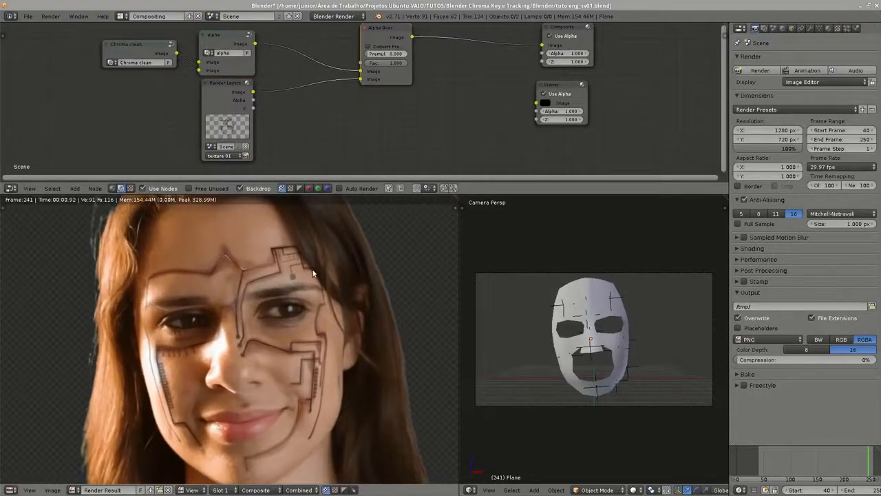
scroll(292, 256, "down", 1)
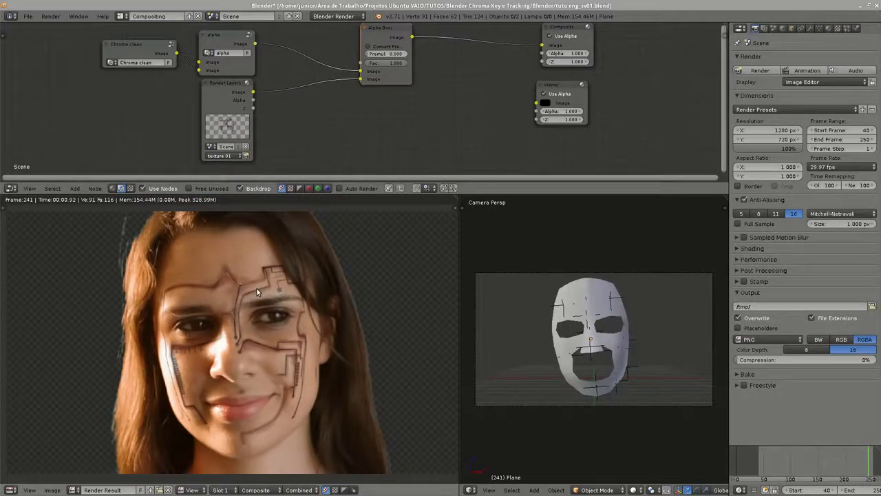
scroll(250, 294, "down", 1)
scroll(319, 276, "up", 1)
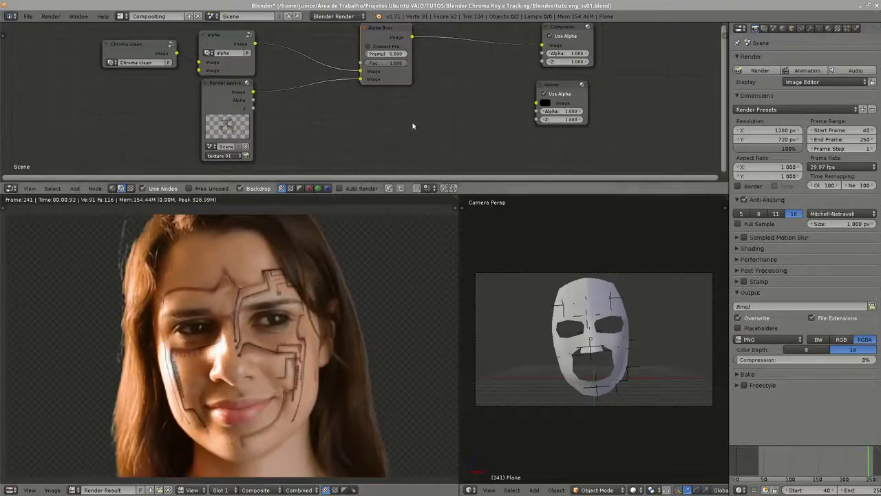
- Spread out the node layout by moving the Alpha Over node and the Composite and Viewer nodes further right
middle_click_drag(412, 124, 400, 130)
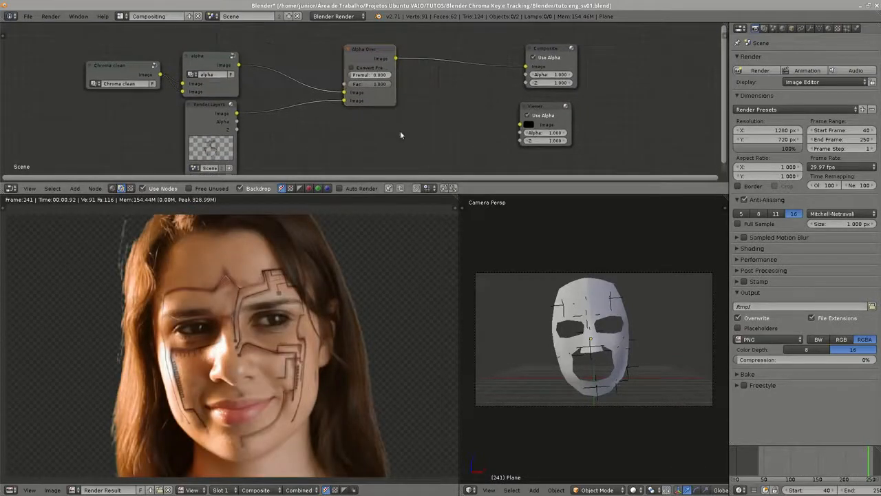
key("g")
left_click(595, 97)
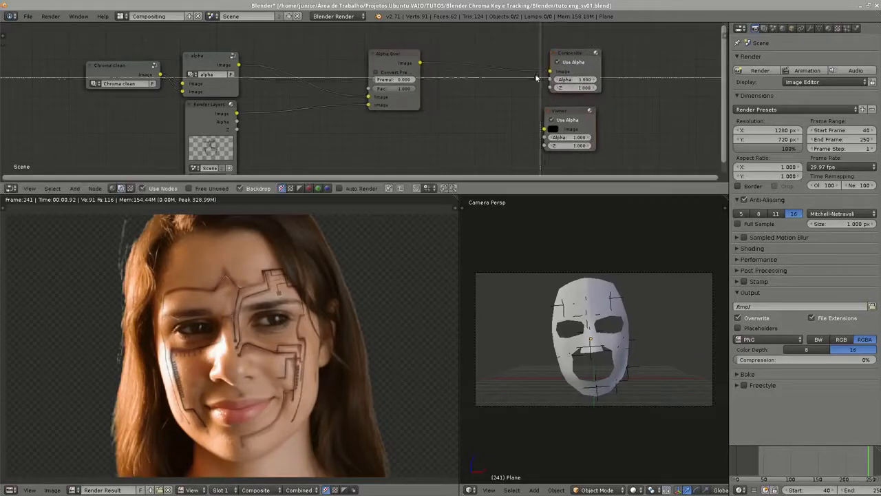
left_click_drag(633, 133, 556, 80)
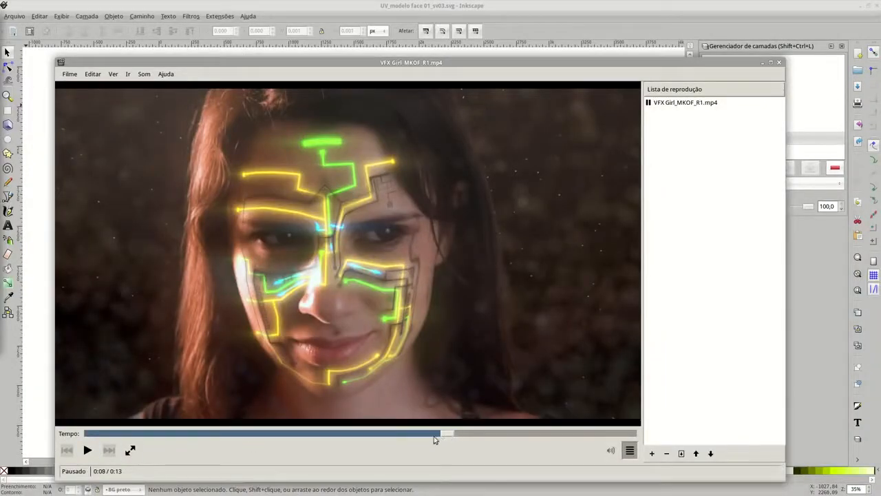
- In the video player, play part of VFX Girl_MKOF_R1.mp4 to study the glowing circuit lines, pause it and close the player
left_click(444, 433)
left_click(87, 451)
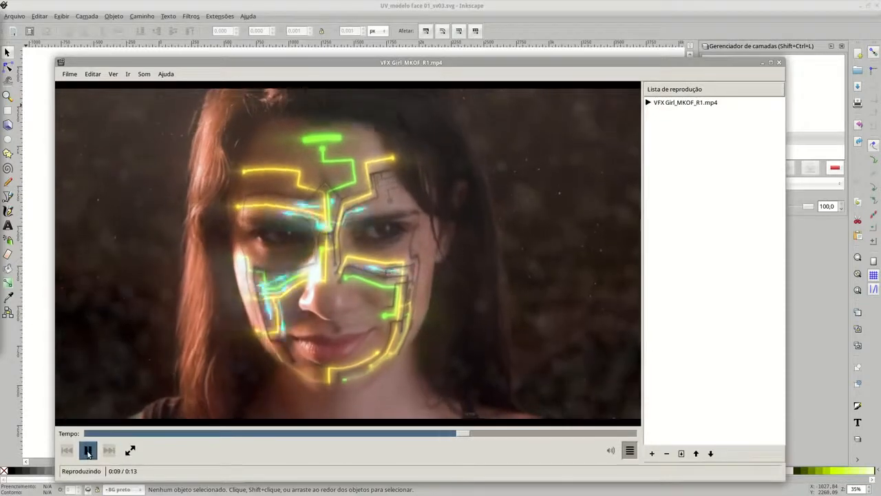
left_click(87, 451)
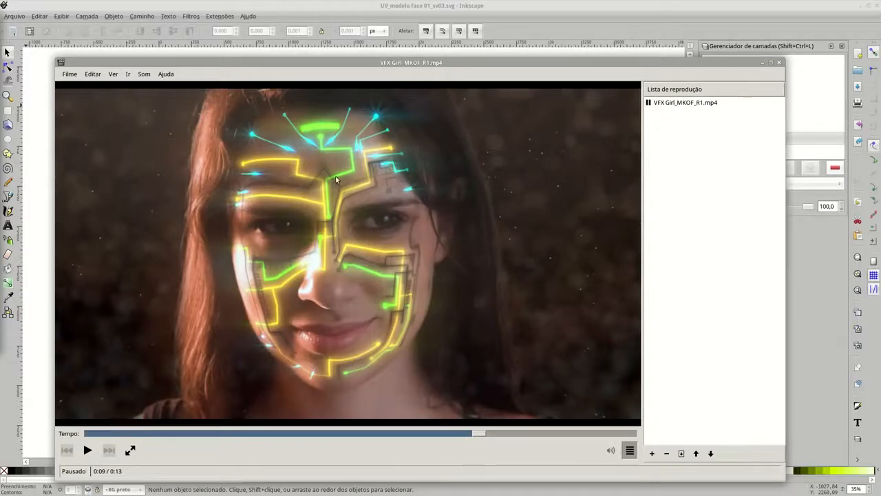
left_click(779, 63)
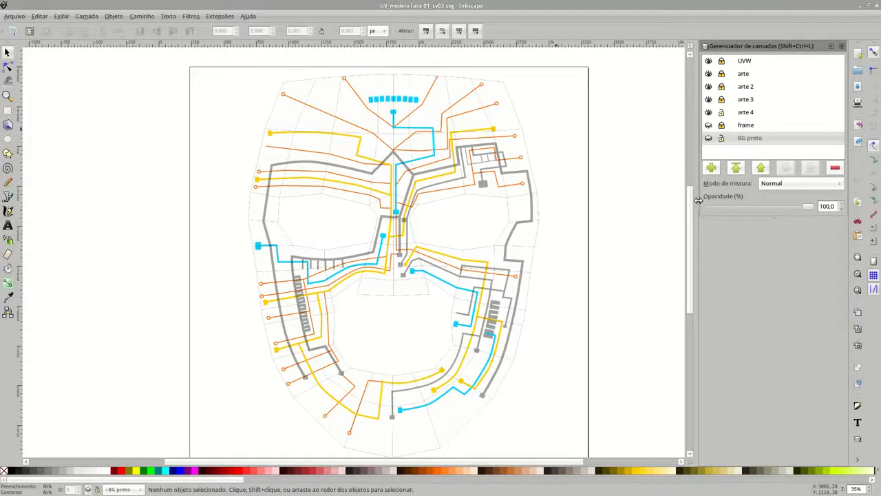
- In Inkscape, widen the layers panel and hide the UVW, arte, arte 2, arte 3 and arte 4 layers
left_click_drag(698, 199, 687, 193)
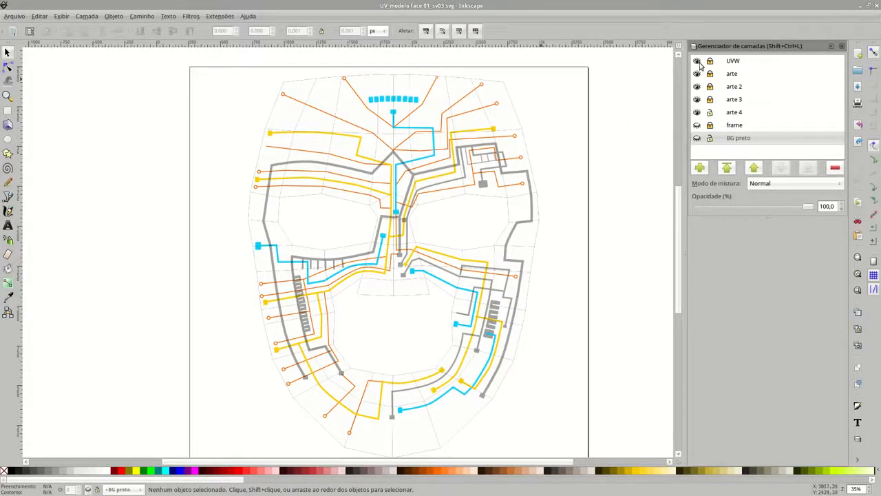
left_click(697, 61)
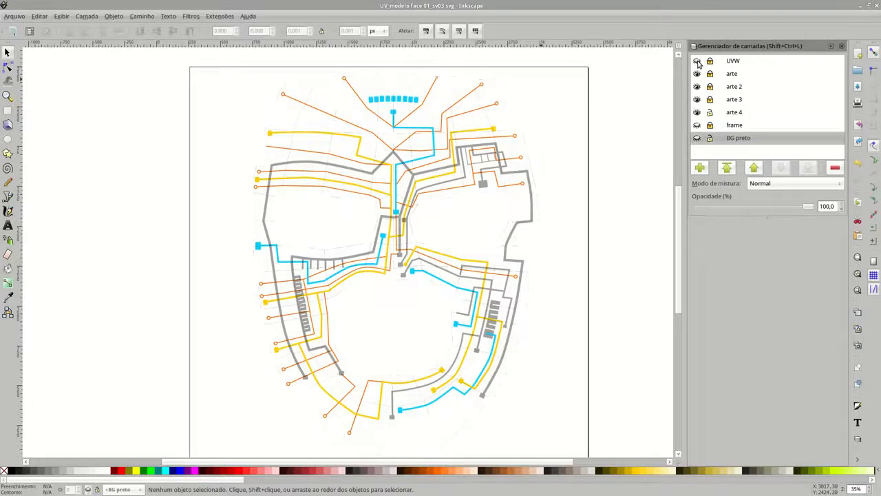
left_click(697, 61)
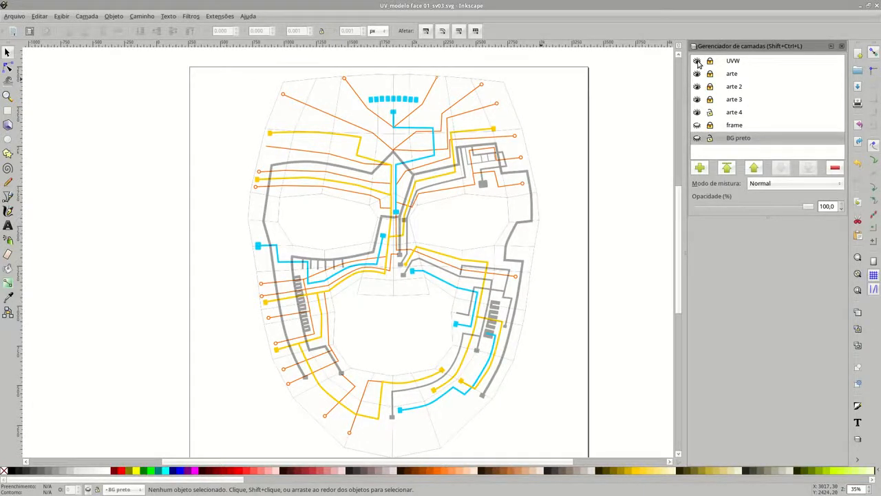
left_click(698, 61)
left_click(697, 73)
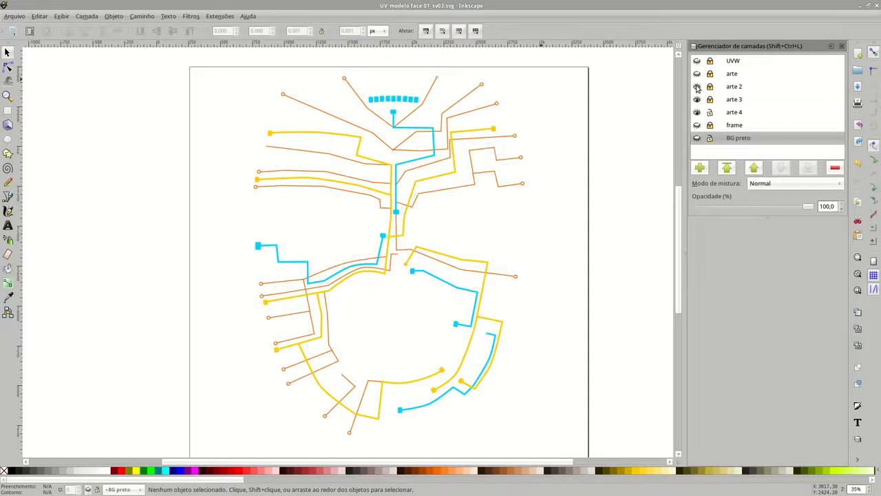
left_click(697, 86)
left_click(697, 99)
left_click(697, 112)
- Examine the arte layer's drawing over the UVW template, and by itself with UVW hidden
left_click(698, 61)
left_click(697, 74)
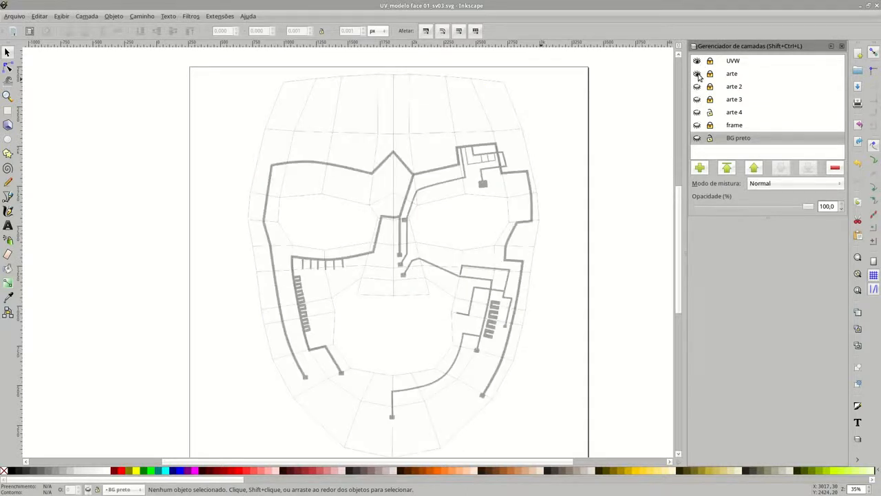
left_click(698, 61)
left_click(696, 73)
left_click(697, 74)
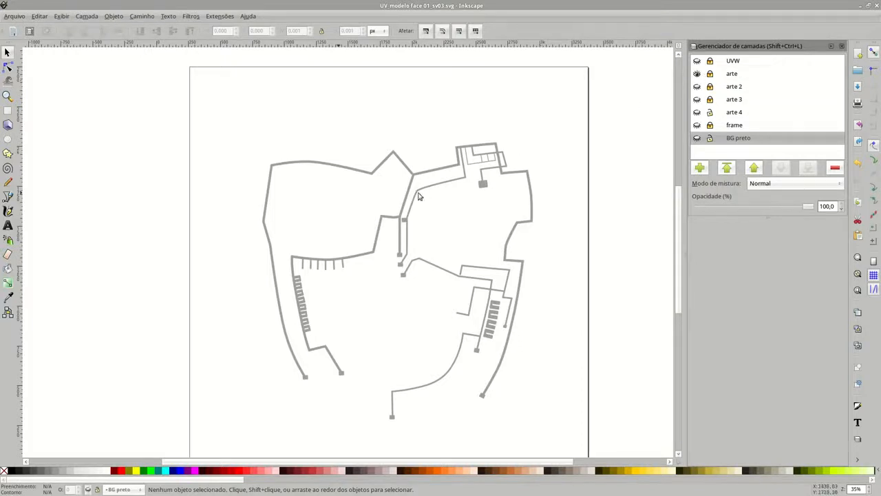
- Hide arte and examine the arte 2 and arte 3 layers one at a time, leaving only arte 2 visible
left_click(697, 75)
left_click(697, 88)
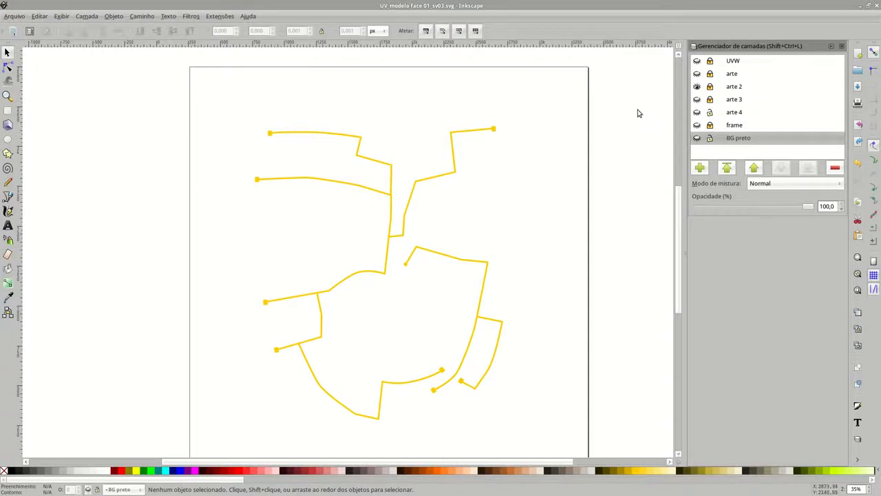
left_click(696, 87)
left_click(697, 99)
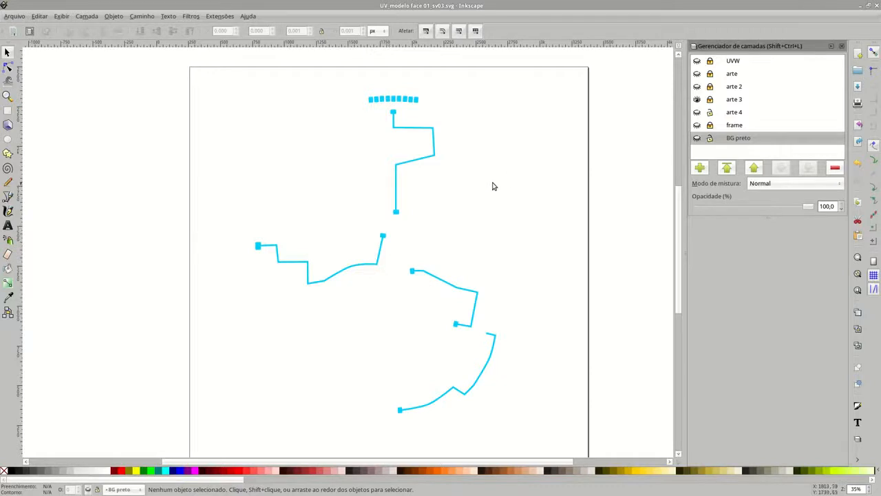
left_click(697, 99)
left_click(697, 86)
middle_click_drag(476, 195, 472, 185)
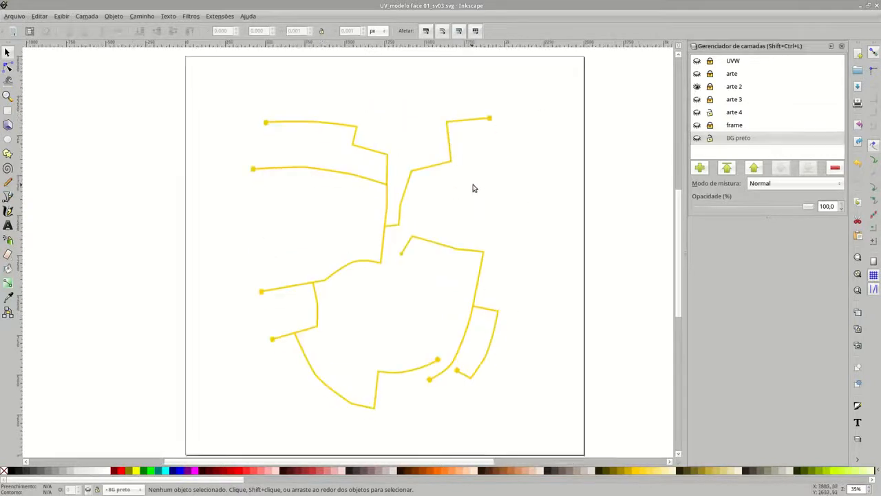
scroll(464, 176, "right", 1, "shift")
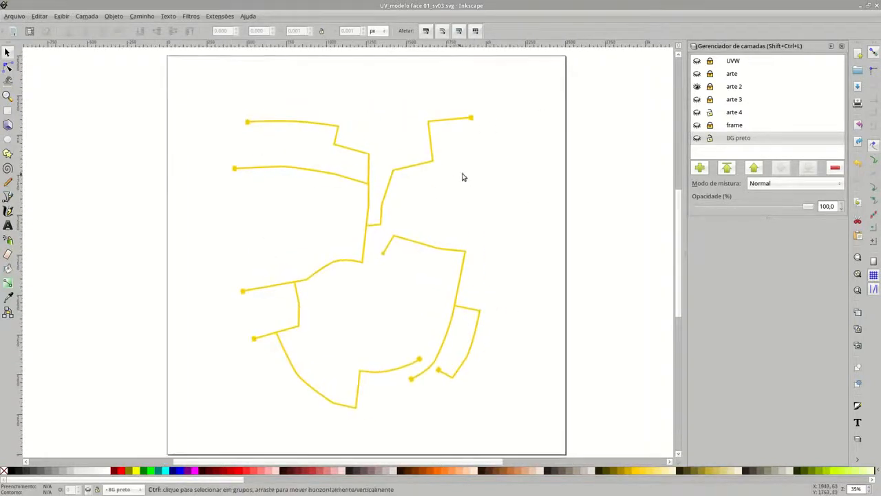
scroll(470, 175, "up", 1, "ctrl")
scroll(469, 175, "down", 1, "ctrl")
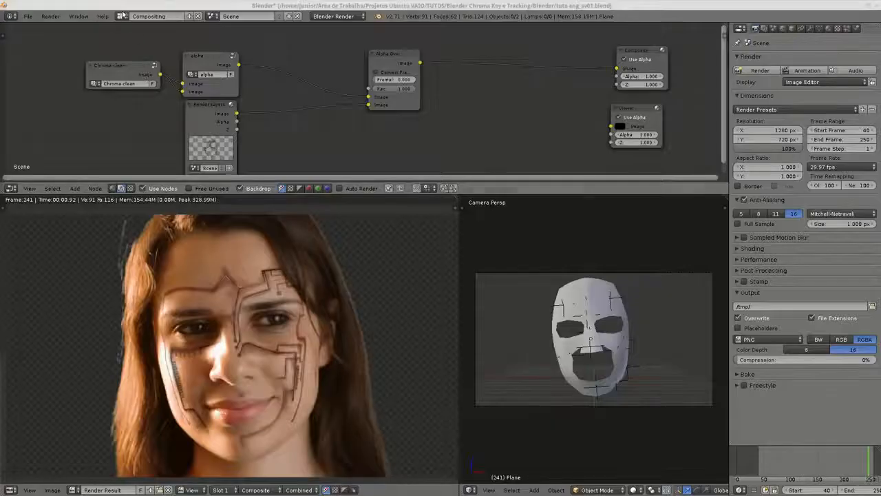
- Switch to Blender's Default layout and duplicate the face mask in the right side view, keeping the copy almost in place
left_click(121, 16)
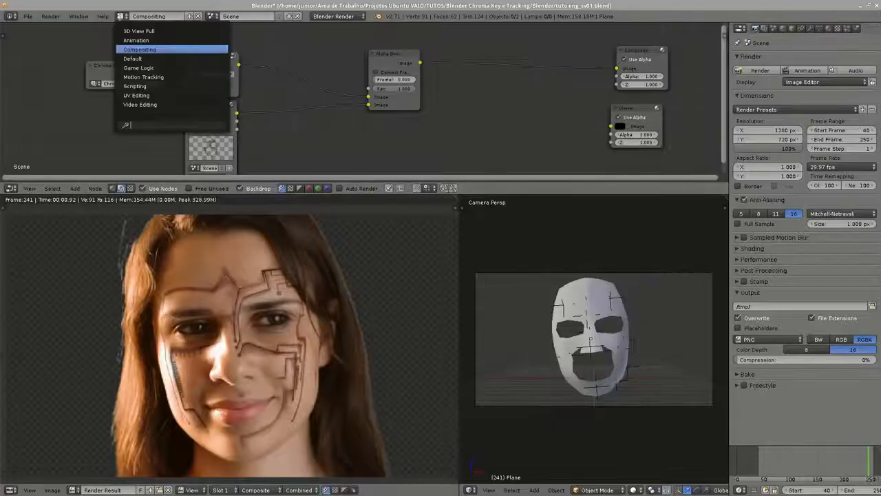
left_click(145, 58)
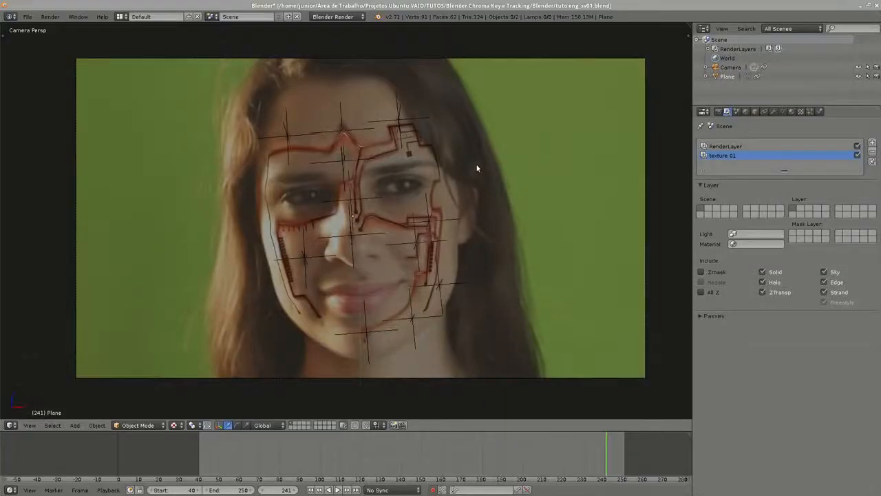
key("KP_3")
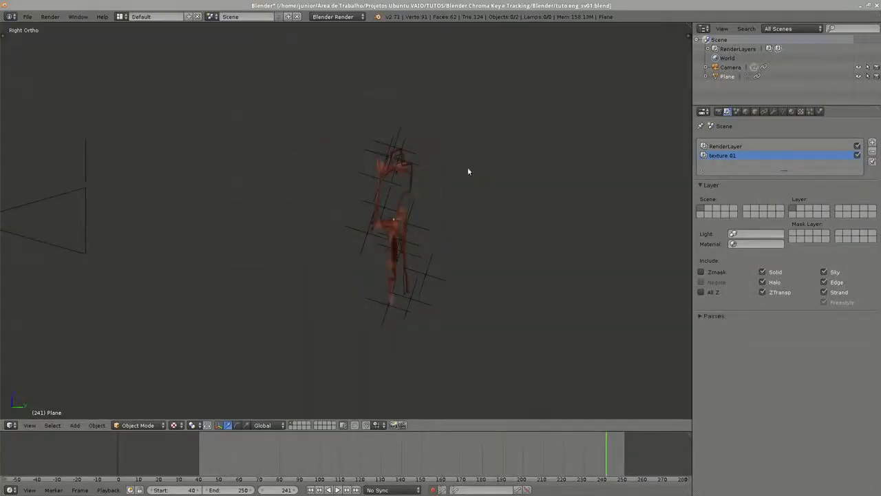
scroll(416, 223, "up", 4)
right_click(485, 131)
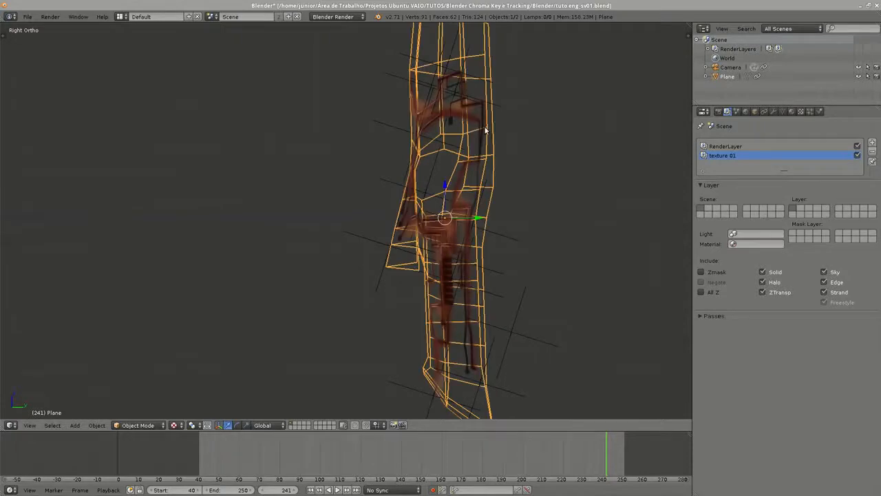
key("shift+d")
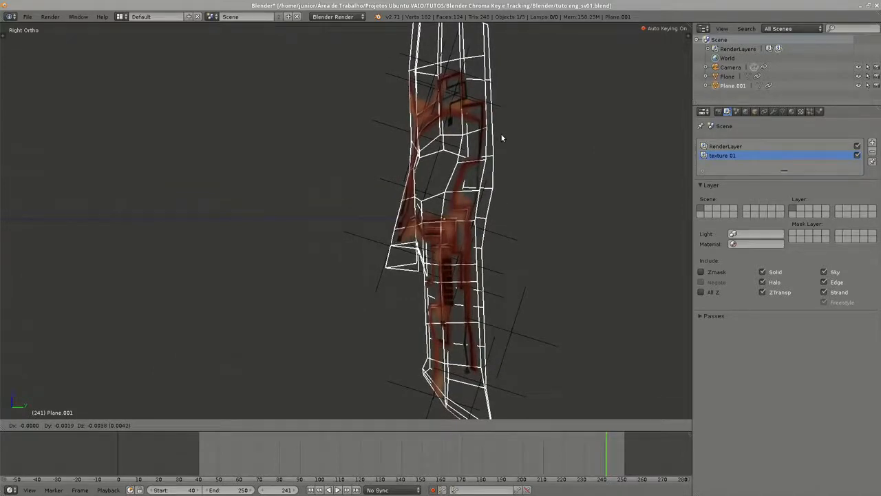
left_click(502, 138)
- Make the mask copy's material a single-user copy and rename it textura_02
scroll(502, 142, "down", 1)
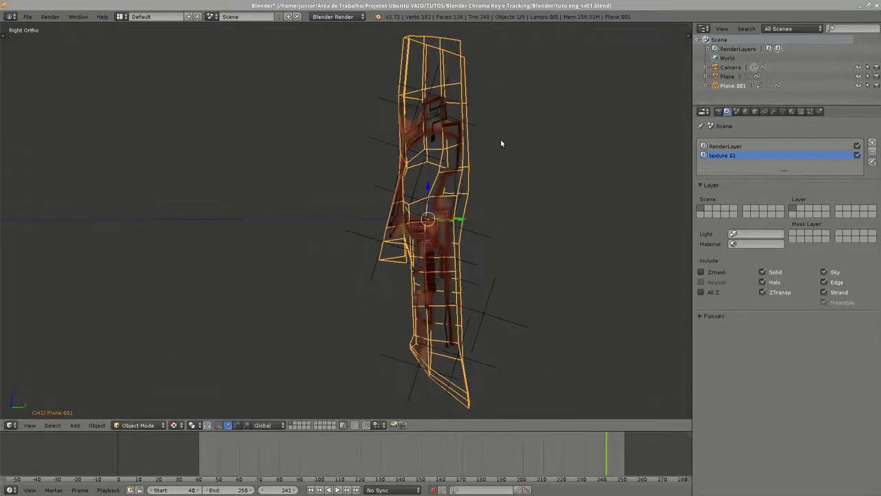
scroll(502, 141, "up", 1)
middle_click_drag(492, 142, 473, 146, "shift")
left_click(792, 111)
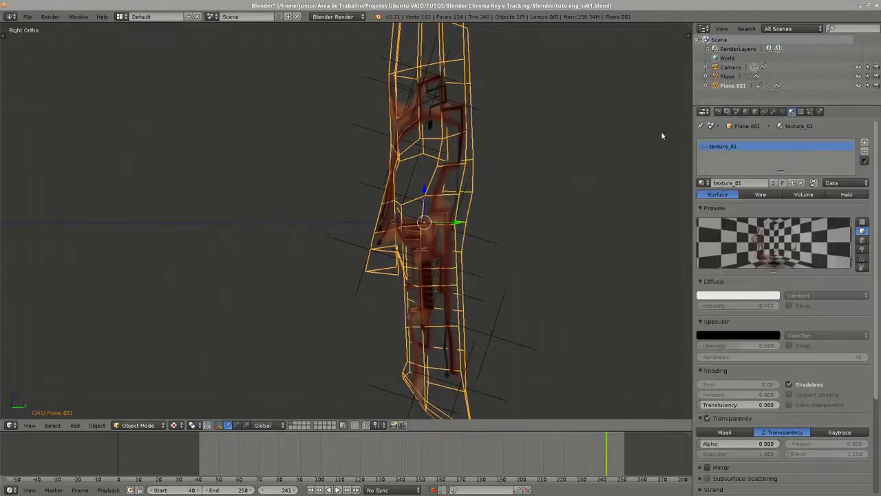
left_click_drag(692, 157, 736, 183)
left_click(772, 184)
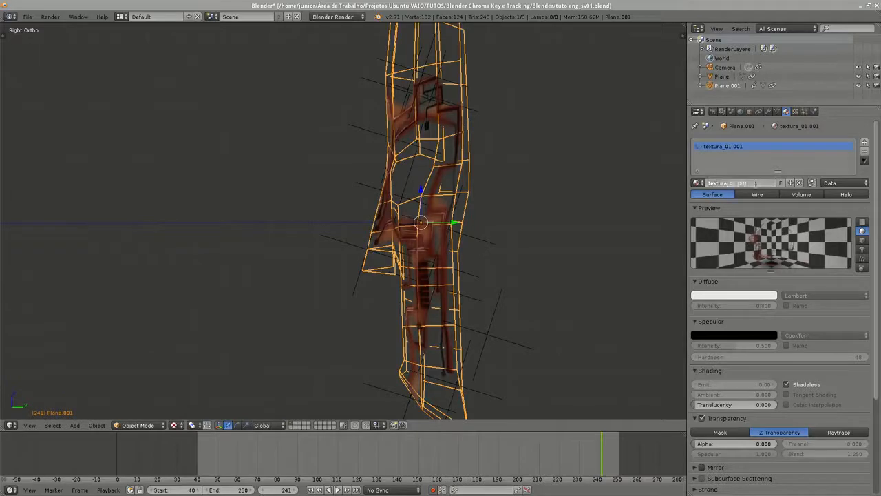
type("textura_02")
key("Return")
- Make the Kd texture of textura_02 a single-user copy and rename it layout 2
left_click(796, 110)
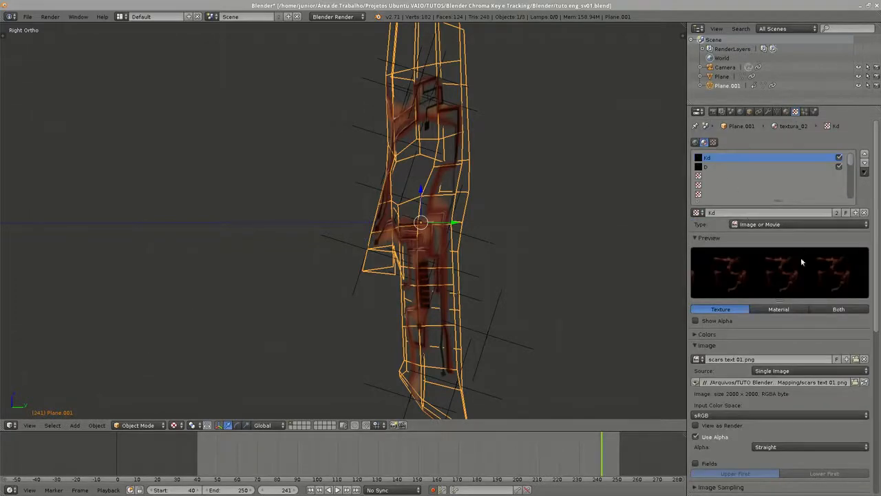
left_click_drag(689, 276, 653, 276)
left_click(837, 212)
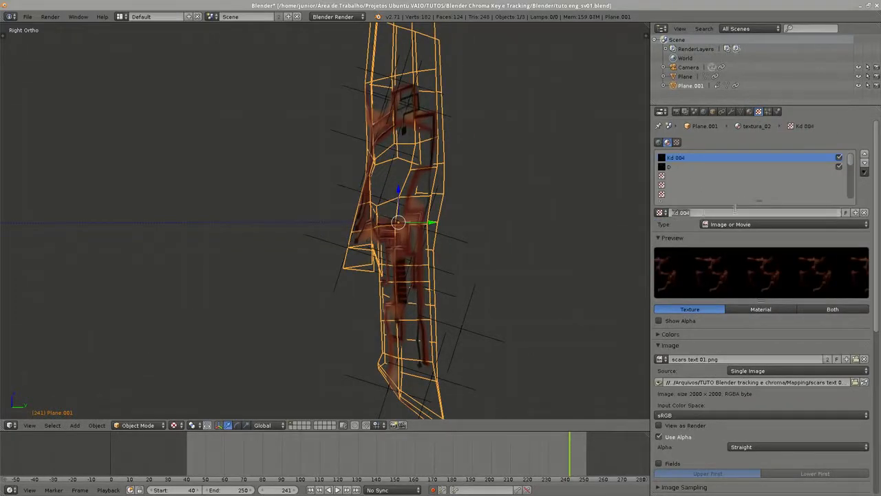
type("tayout 2")
key("Return")
- Make the layout 2 texture's image independent and replace it with textura 2 rosto .png from the Mapping folder
left_click(828, 358)
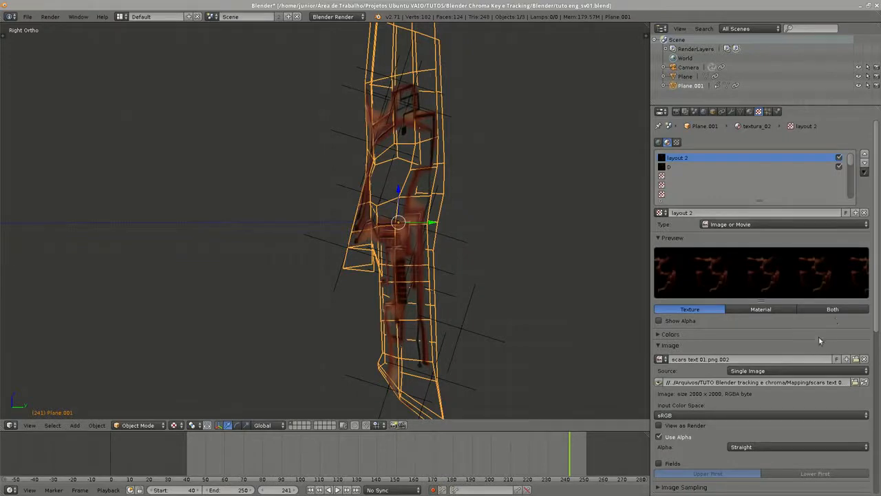
left_click(856, 358)
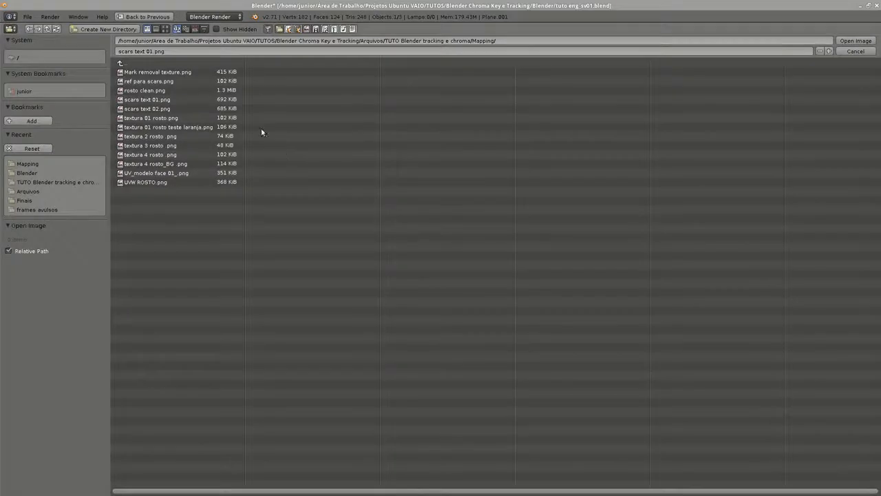
left_click(165, 29)
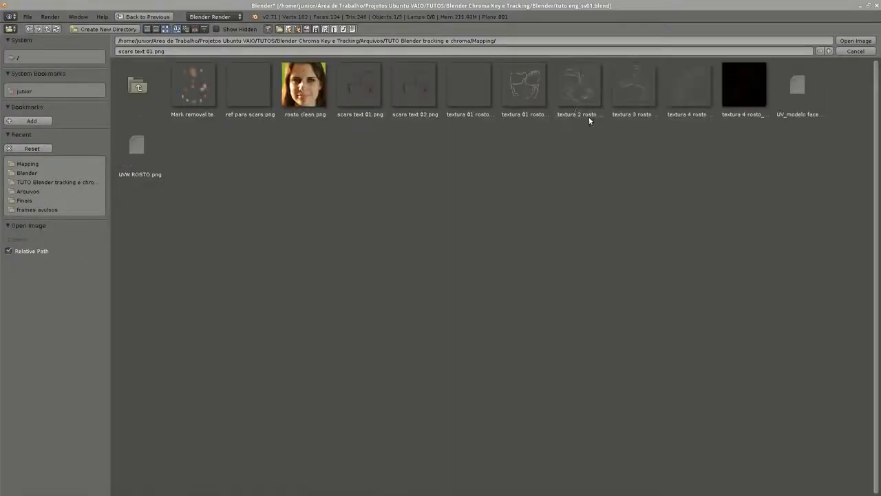
double_click(581, 87)
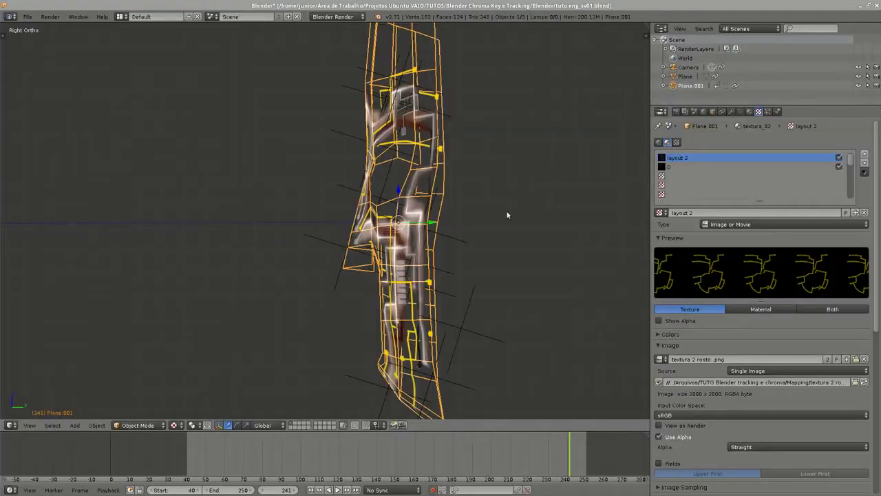
- Inspect the yellow circuit artwork on the mask from an angle with nothing selected, and play the animation
middle_click_drag(346, 173, 440, 197)
key("a")
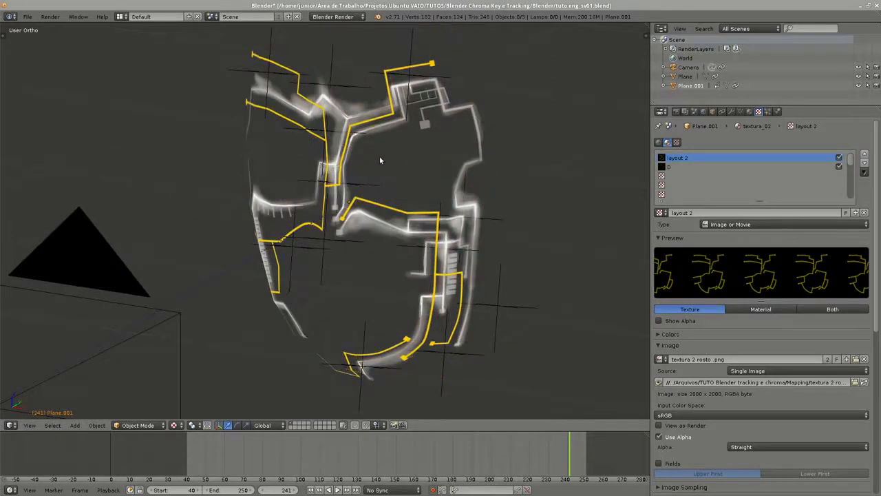
scroll(378, 165, "down", 2)
key("alt+a")
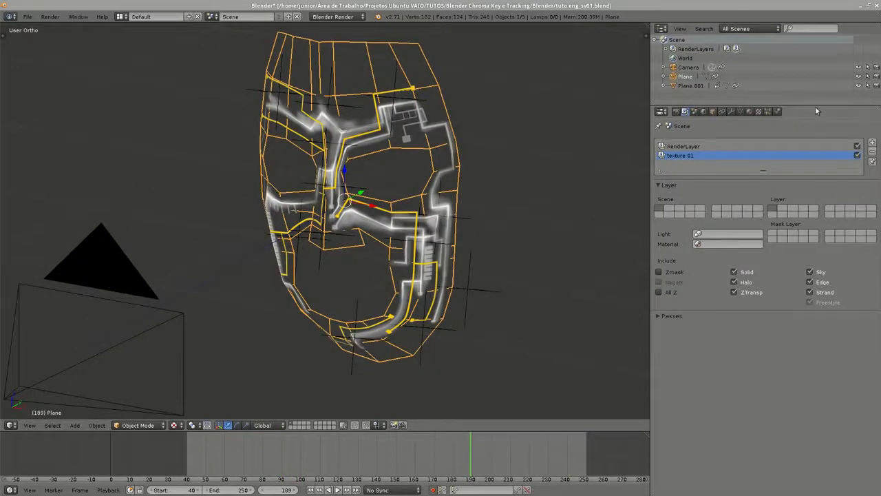
- Add a new render layer and name it texture 02
left_click(873, 143)
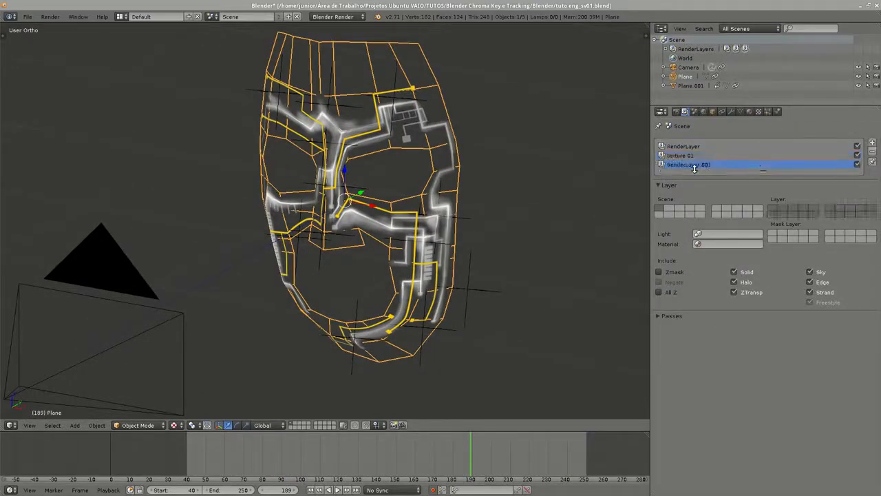
double_click(697, 166)
type("texture 02")
key("Return")
- Select the mask copy, check its material, and restrict the texture 02 render layer to the second layer
right_click(436, 98)
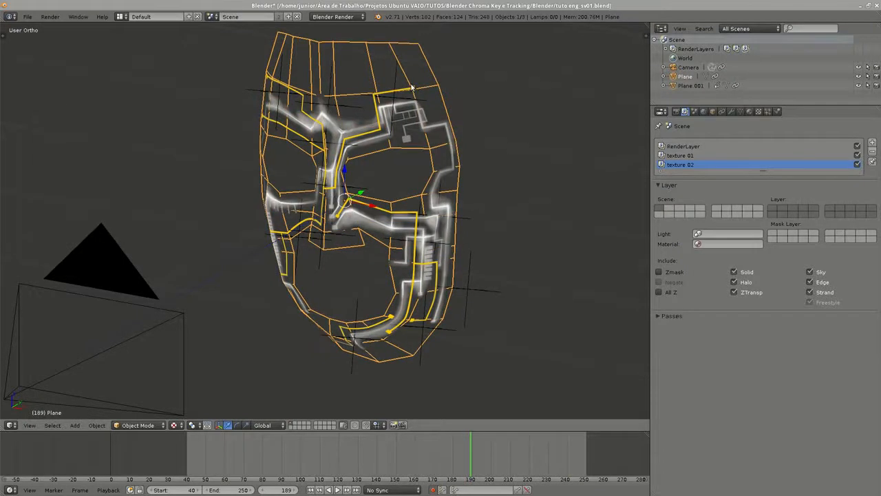
left_click(748, 112)
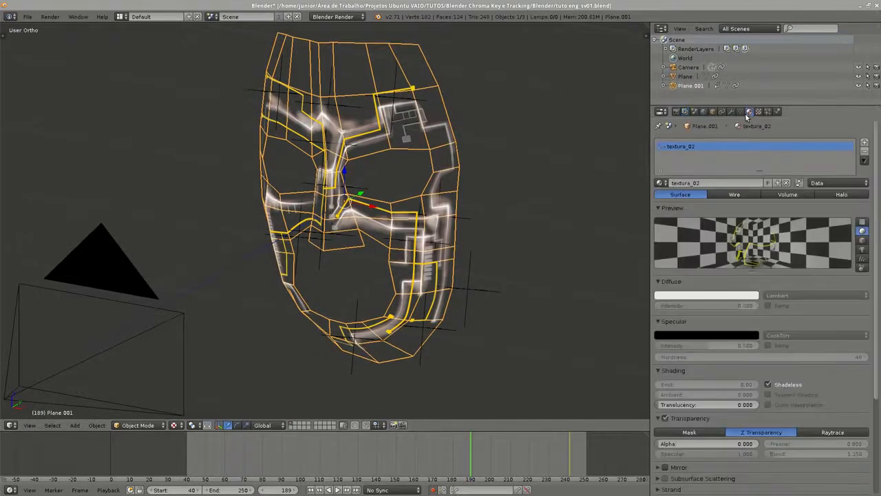
left_click(685, 112)
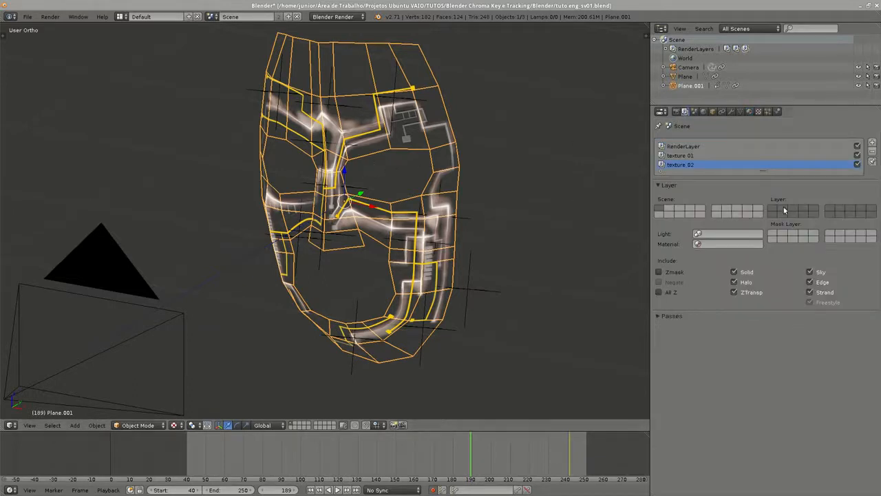
middle_click_drag(321, 157, 348, 137)
key("a")
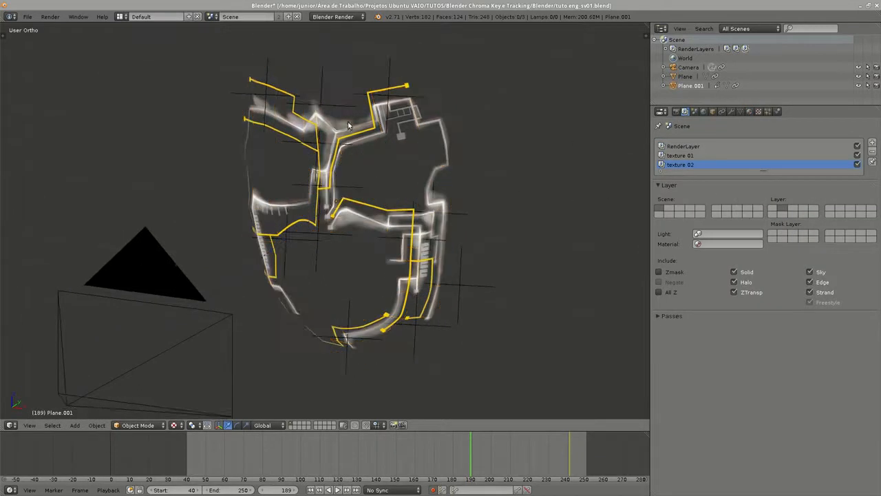
- Switch to the Compositing layout and remove the D texture from the textura_02 material
left_click(121, 17)
left_click(139, 50)
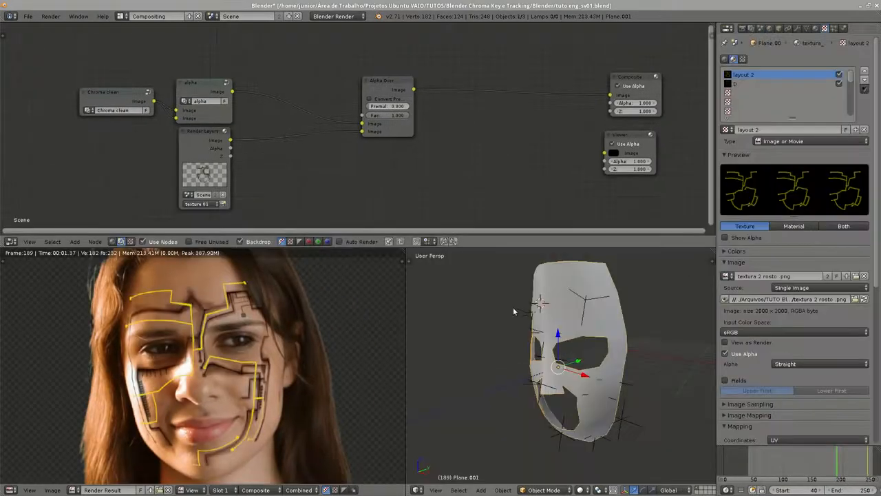
middle_click_drag(572, 323, 552, 288)
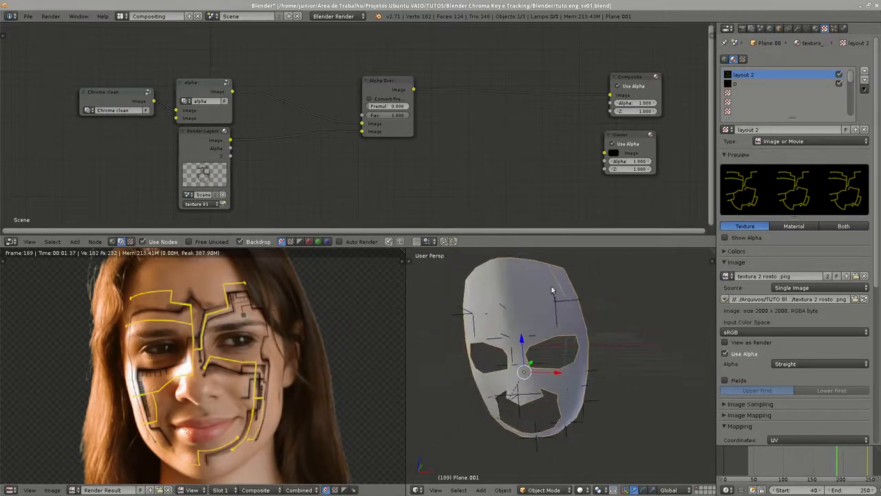
left_click(737, 84)
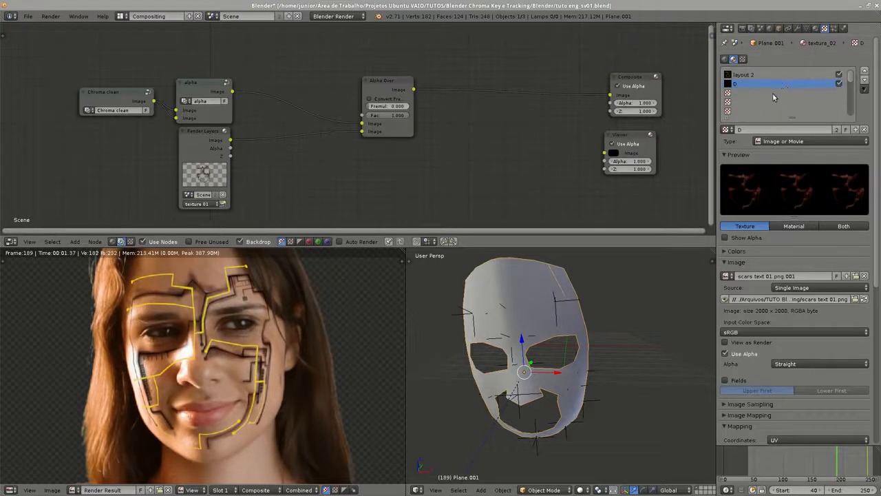
left_click(865, 129)
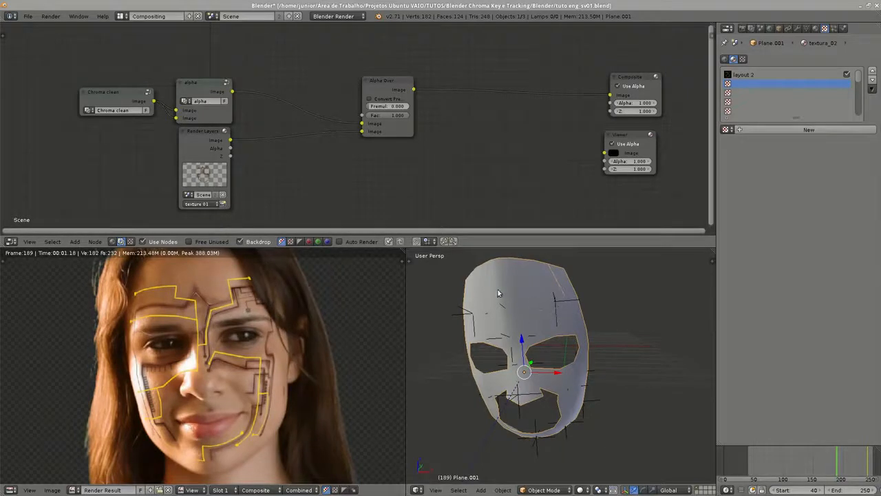
- Move the mask copy to the second scene layer and show the first and second layers together
middle_click_drag(499, 293, 533, 303)
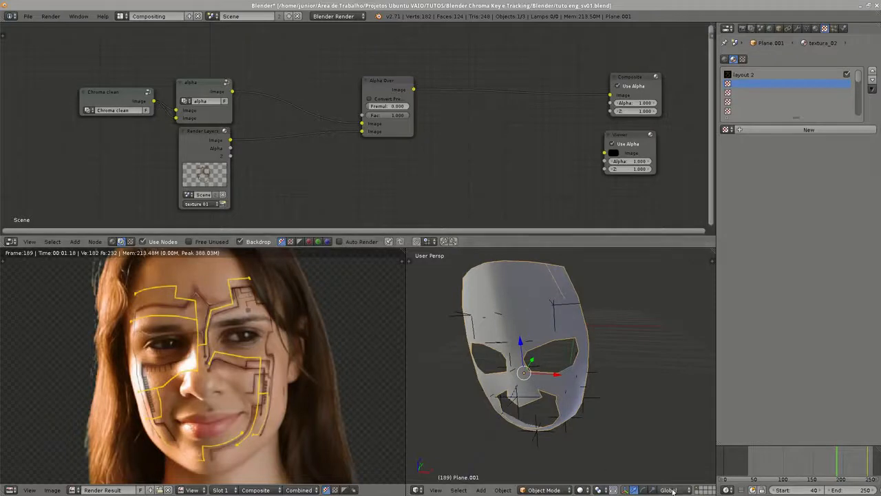
scroll(671, 491, "down", 3)
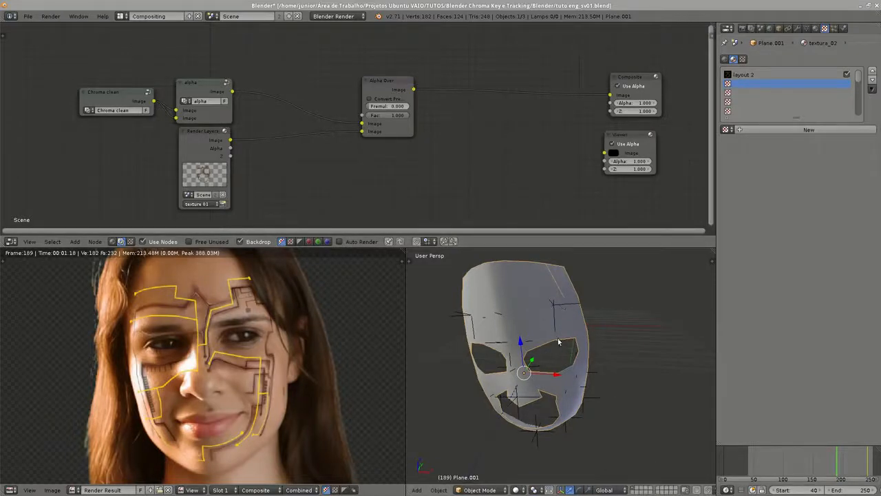
left_click(639, 490)
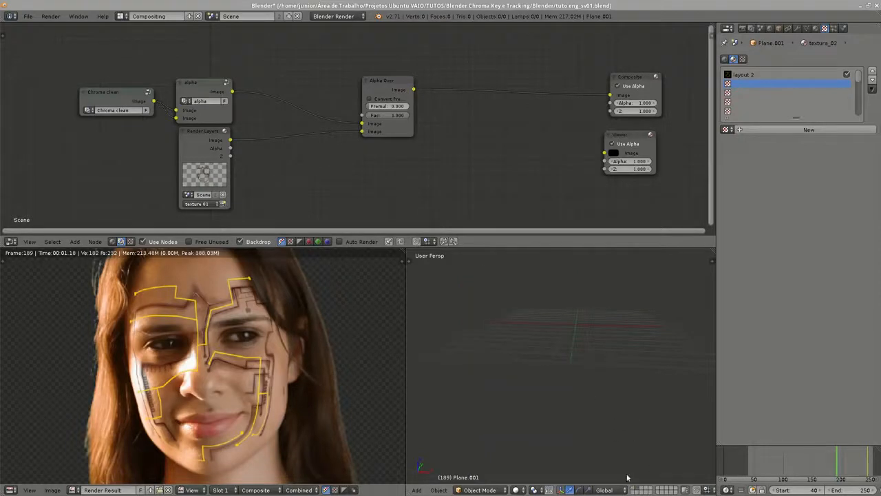
left_click(633, 490)
key("m")
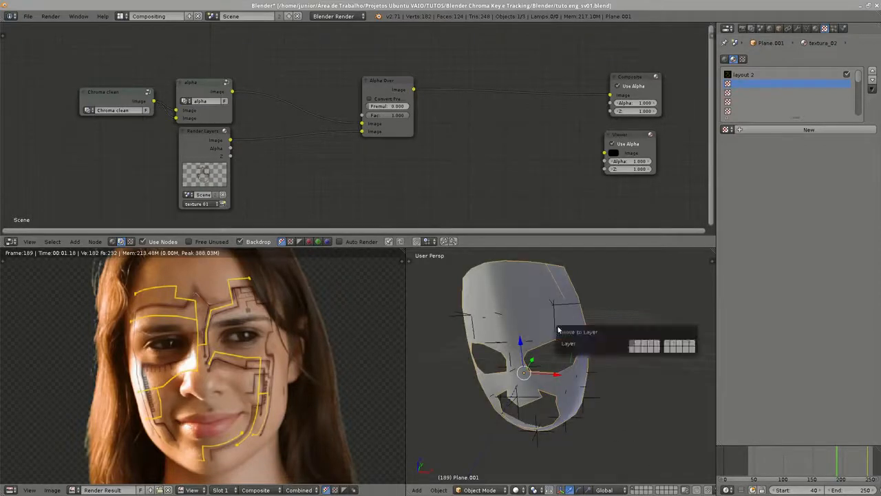
left_click(636, 347)
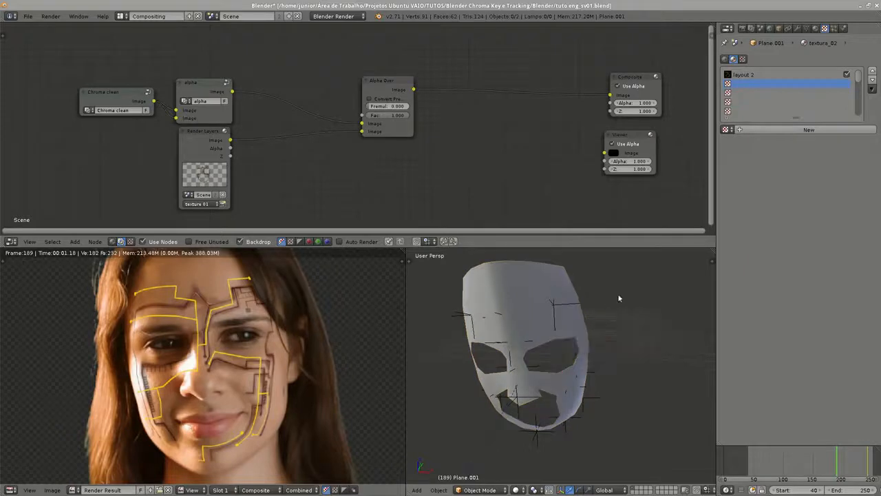
left_click(640, 488, "shift")
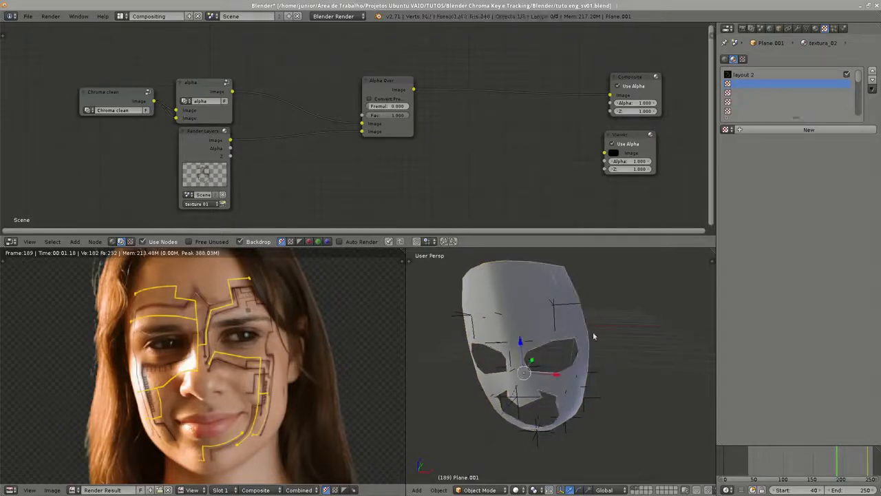
- Enlarge the render layer list and the node editor, and move the Alpha Over and Render Layers nodes closer to the output nodes
left_click(751, 28)
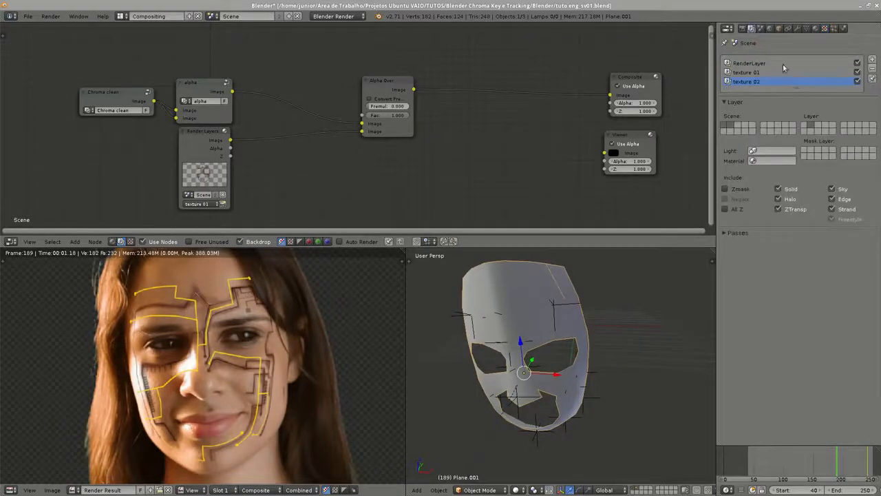
left_click_drag(768, 99, 760, 95)
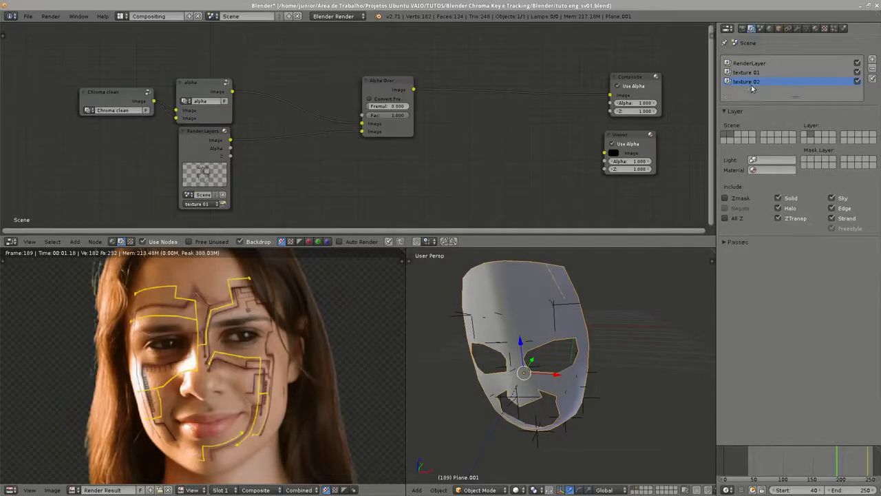
middle_click_drag(522, 161, 508, 134)
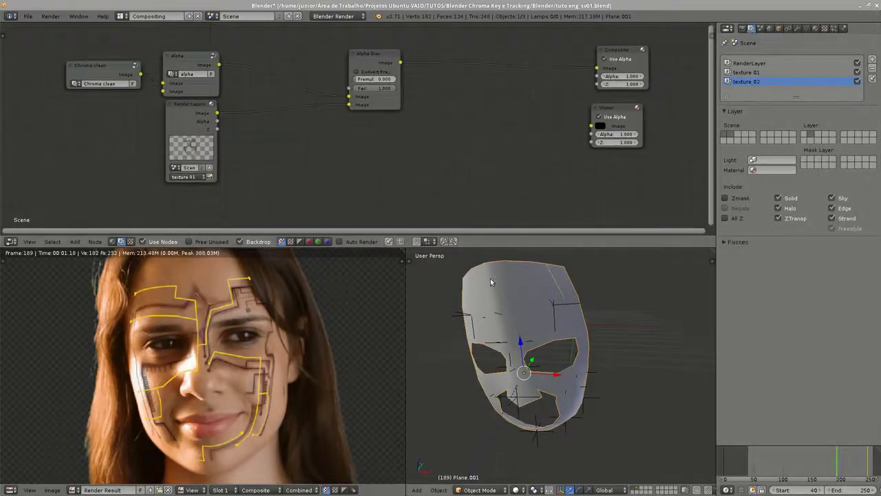
left_click_drag(490, 248, 480, 316)
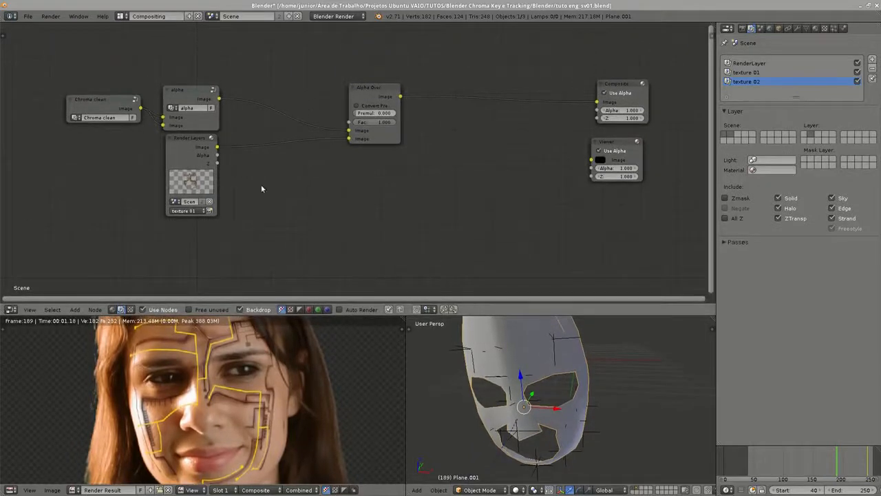
left_click_drag(365, 88, 513, 94)
left_click(405, 193)
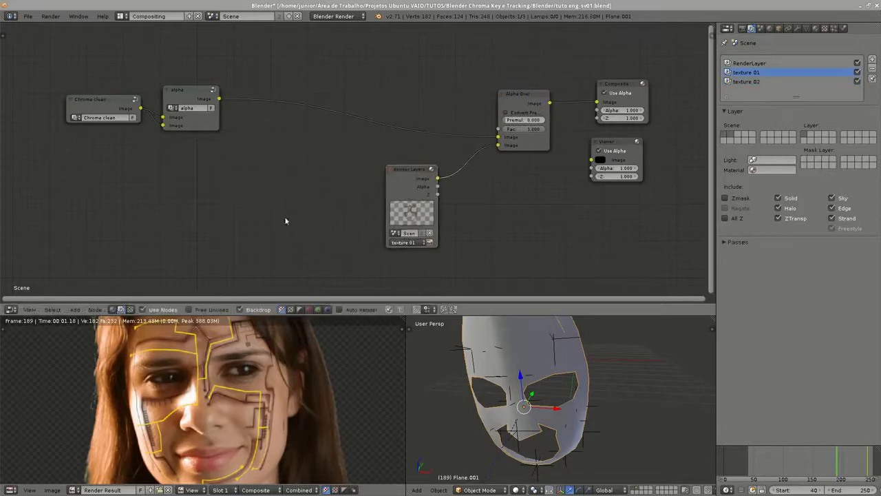
- Insert a Mix node between the alpha and Alpha Over nodes and set its blend type to Add
key("shift+a")
mouse_move(261, 215)
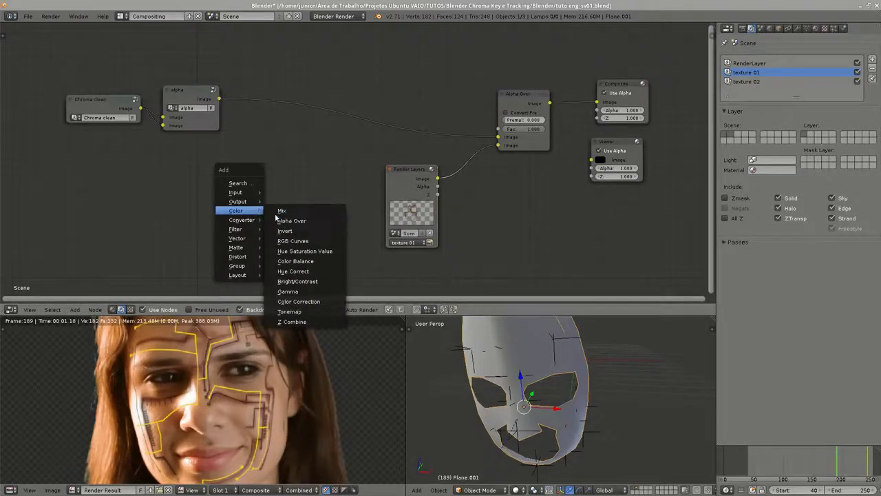
left_click(284, 211)
left_click(322, 101)
left_click(344, 122)
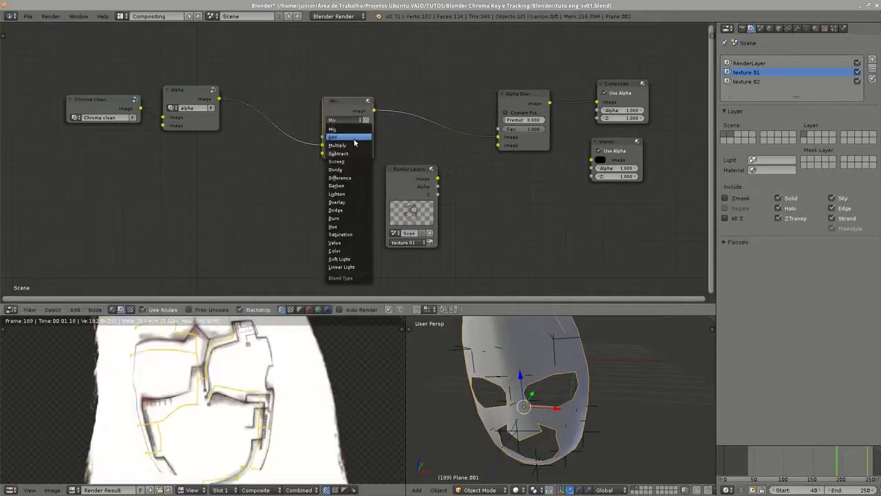
left_click(344, 139)
- Add a Render Layers node set to the texture 02 layer and link its image to the Add node's second image input
key("shift+a")
mouse_move(172, 209)
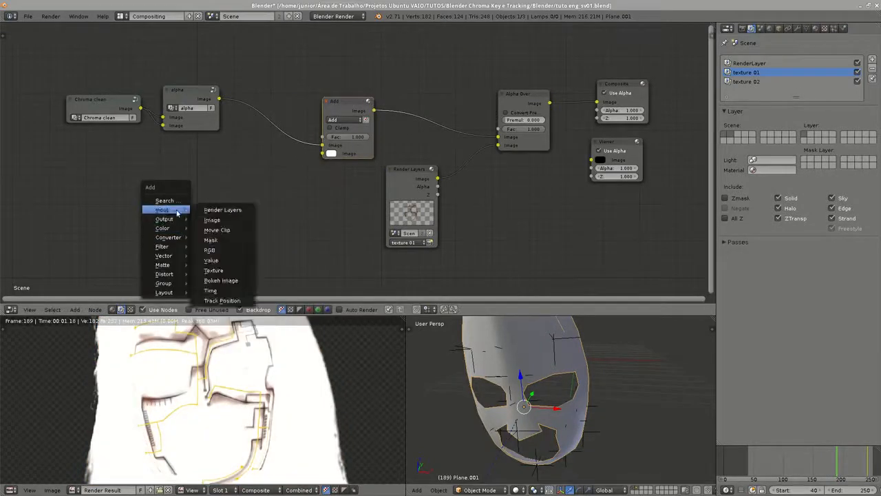
left_click(222, 210)
left_click(238, 240)
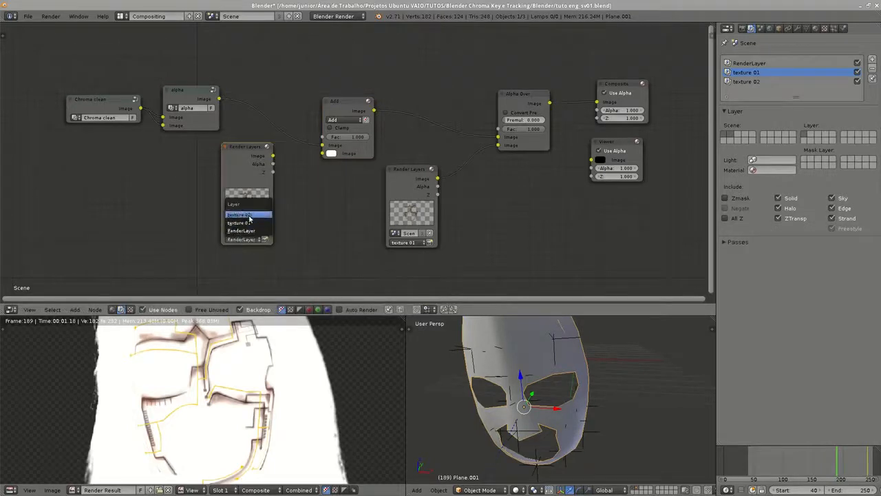
left_click(246, 216)
left_click_drag(272, 156, 322, 153)
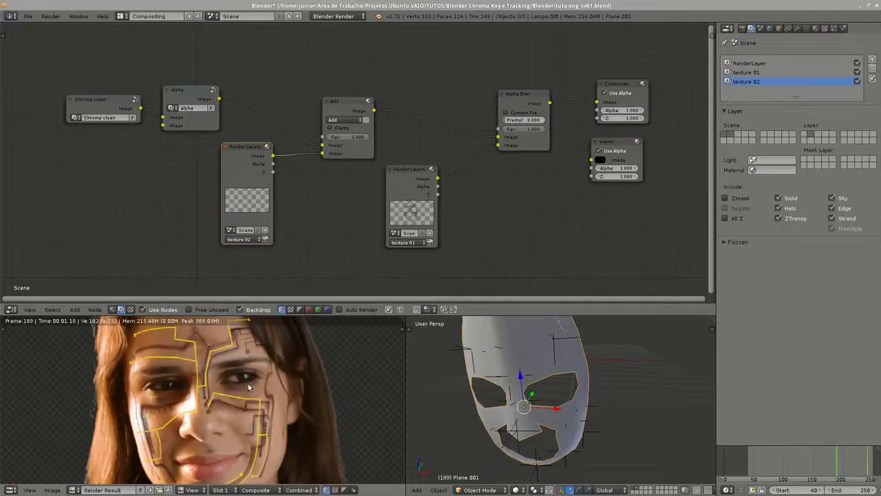
- Move the texture 02 node farther from the Add node, re-render that layer and enlarge the render preview to inspect the face lines
middle_click_drag(355, 176, 470, 107)
left_click_drag(365, 99, 219, 120)
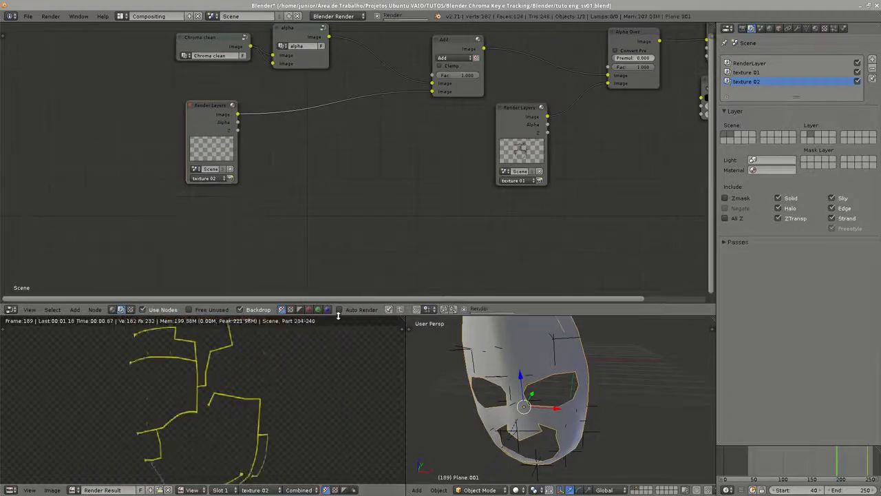
left_click_drag(338, 315, 338, 188)
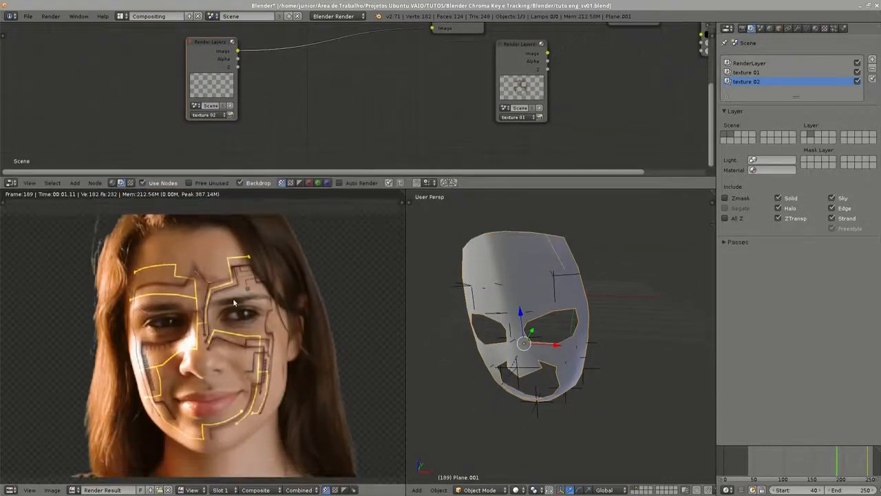
scroll(194, 248, "up", 2)
scroll(194, 248, "up", 3)
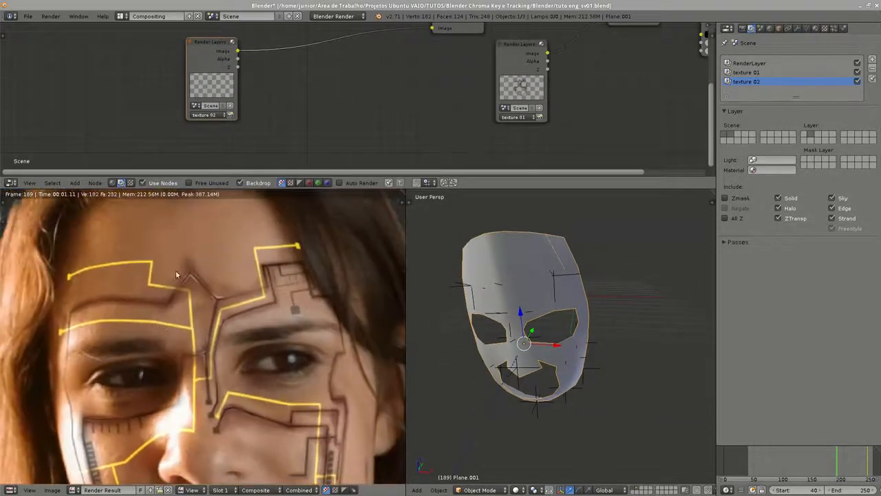
scroll(219, 283, "down", 2)
middle_click_drag(221, 346, 224, 294)
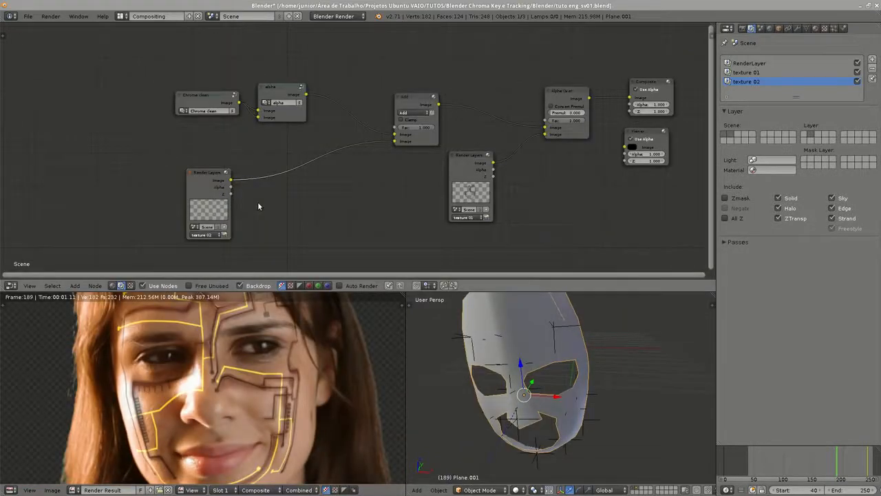
- Insert a Blur node with X and Y of 2 between the texture 02 Render Layers and Add nodes, and line the nodes up
middle_click_drag(258, 202, 261, 192)
key("shift+a")
mouse_move(264, 196)
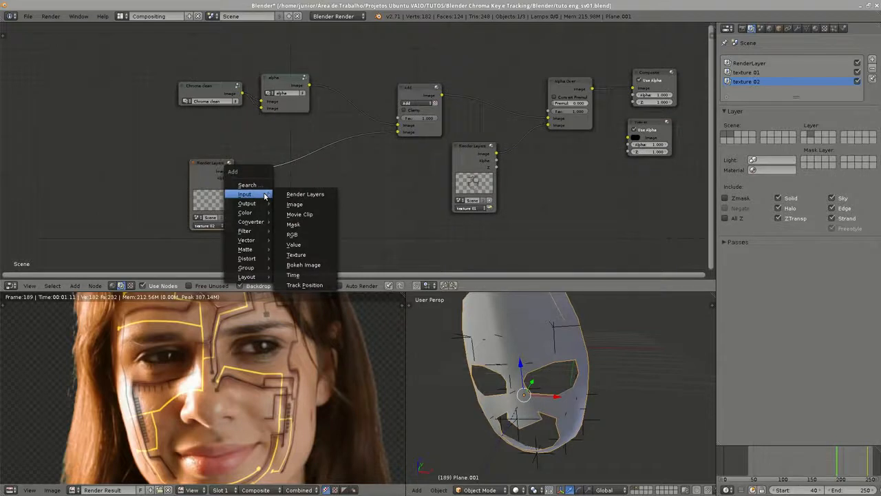
mouse_move(248, 231)
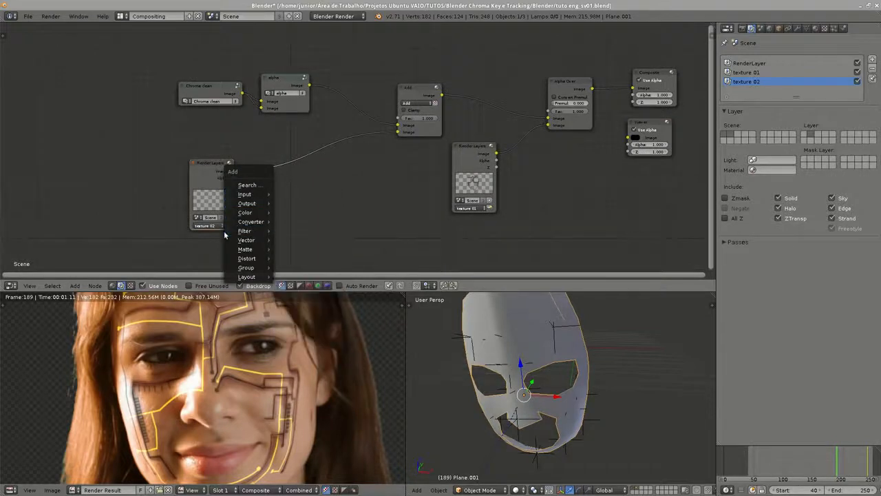
left_click(292, 231)
left_click(296, 137)
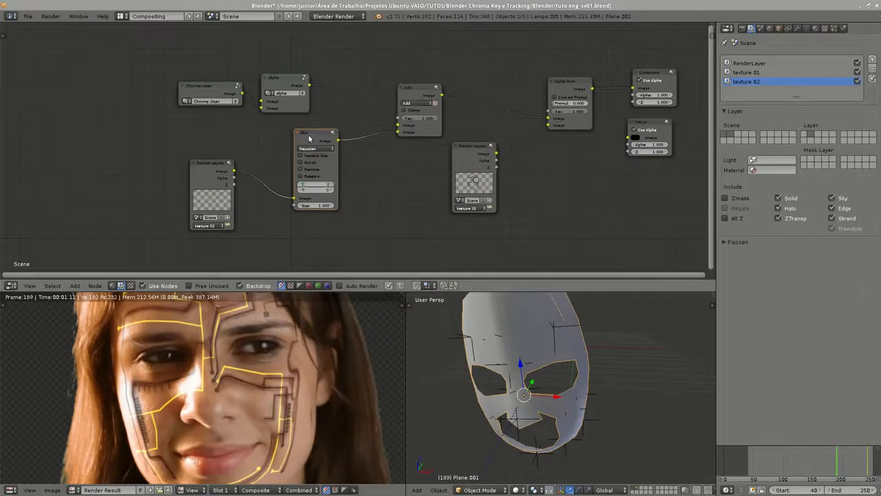
left_click_drag(315, 132, 294, 146)
left_click_drag(212, 162, 206, 142)
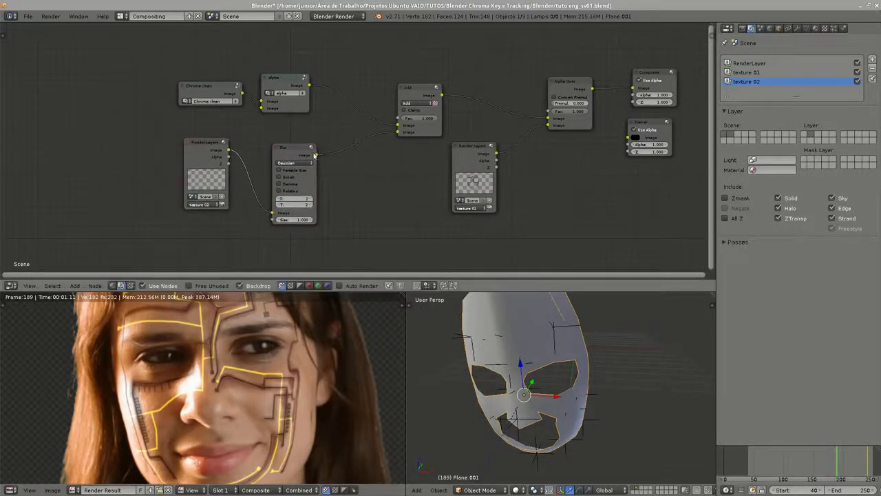
left_click_drag(299, 151, 286, 138)
- Duplicate the Add node and insert the copy between the Blur node and the original Add node
key("shift+a")
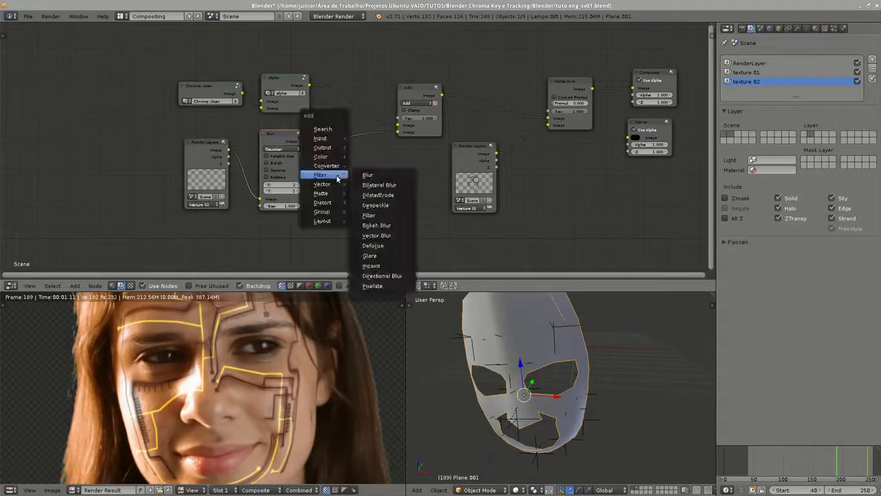
key("Escape")
left_click(422, 98)
key("shift+d")
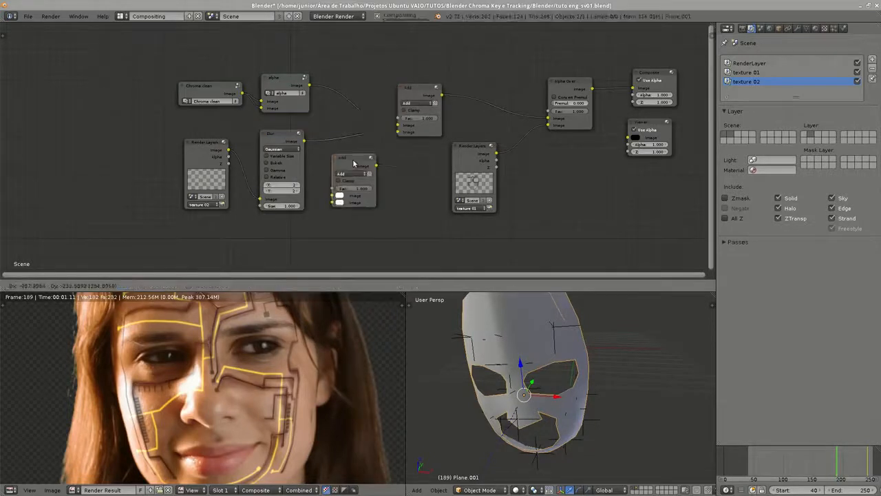
left_click(363, 147)
- Space out the texture 02 nodes, duplicate the Blur node with X and Y of 15, and link it to the new Add node
left_click_drag(210, 148, 158, 150)
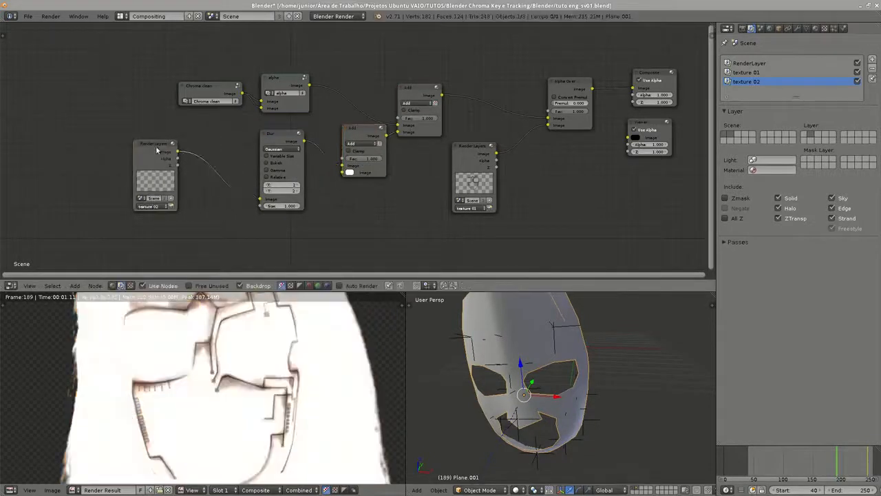
left_click_drag(293, 138, 254, 131)
key("shift+d")
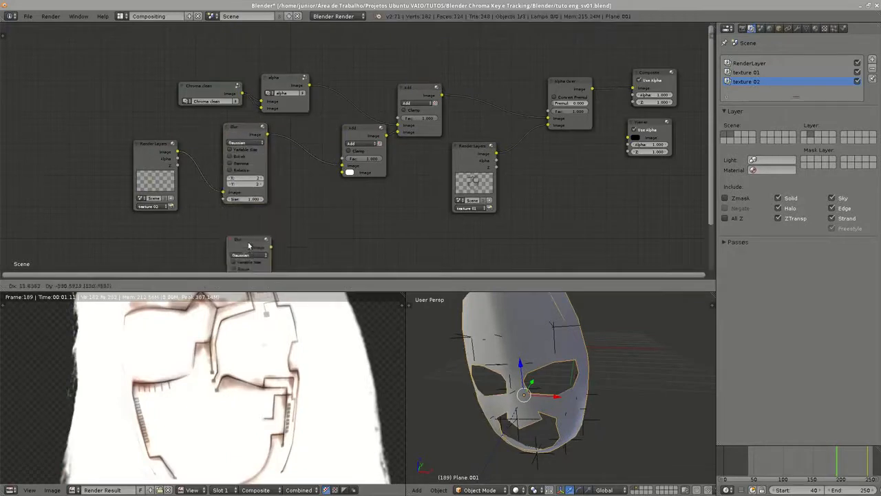
left_click(244, 229)
middle_click_drag(230, 206, 233, 137)
left_click_drag(181, 86, 301, 202)
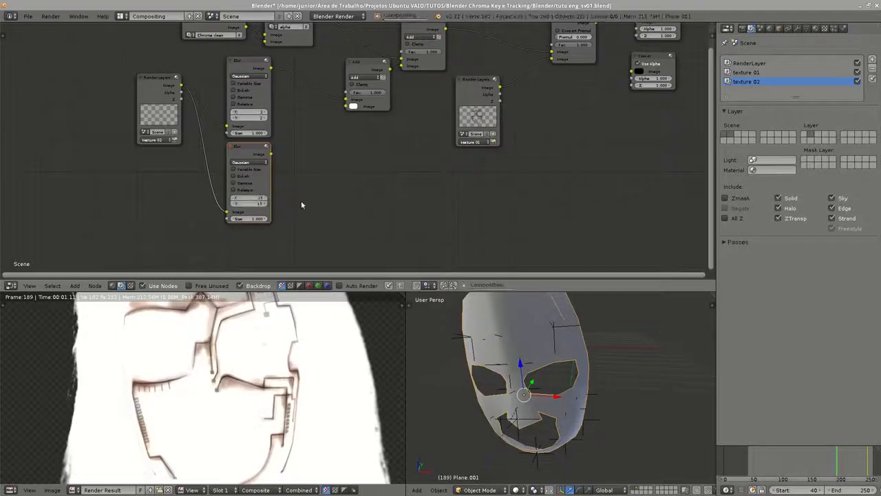
left_click_drag(271, 153, 350, 105)
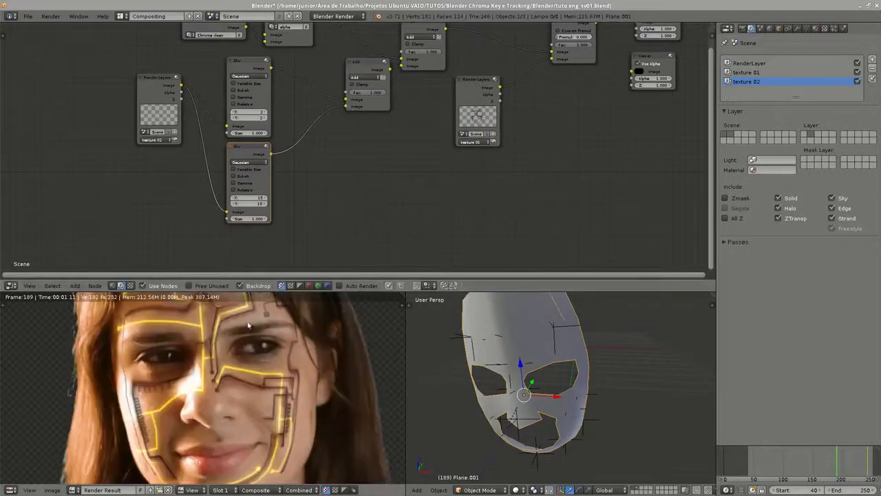
- Insert a Glare node between the two Add nodes and set its threshold to 0
middle_click_drag(340, 172, 340, 185)
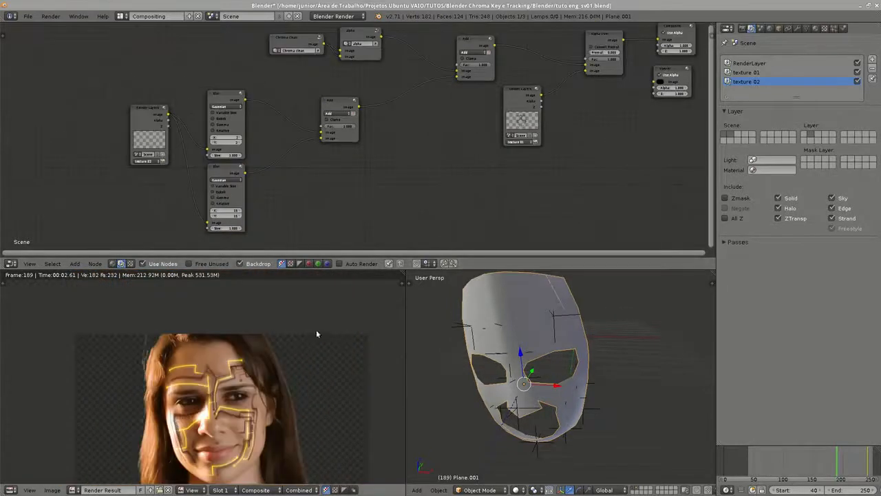
middle_click_drag(409, 203, 321, 128)
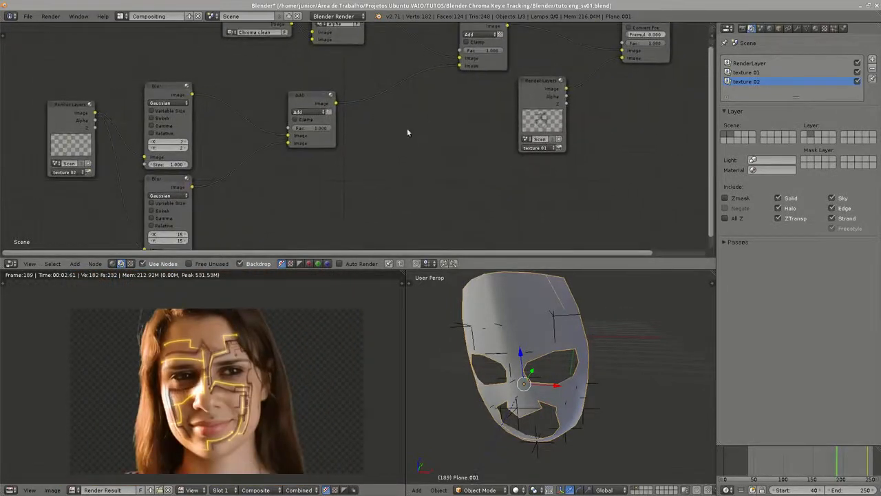
key("shift+a")
mouse_move(390, 136)
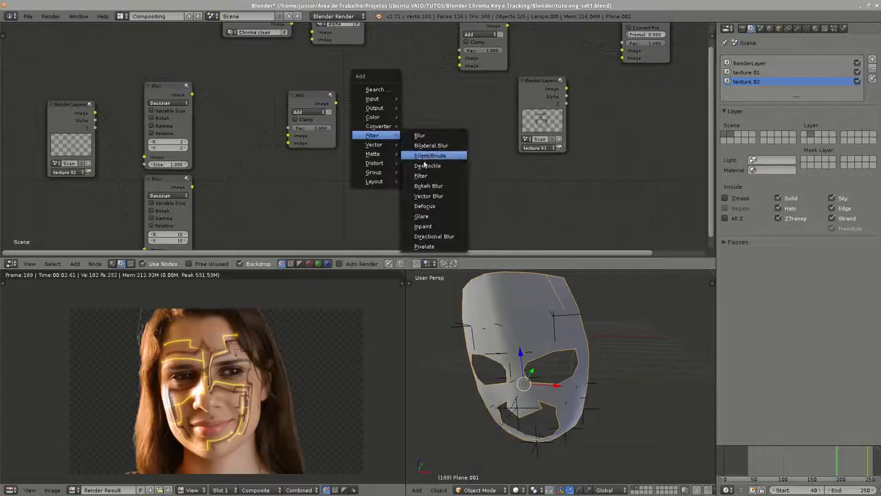
left_click(421, 217)
left_click(384, 79)
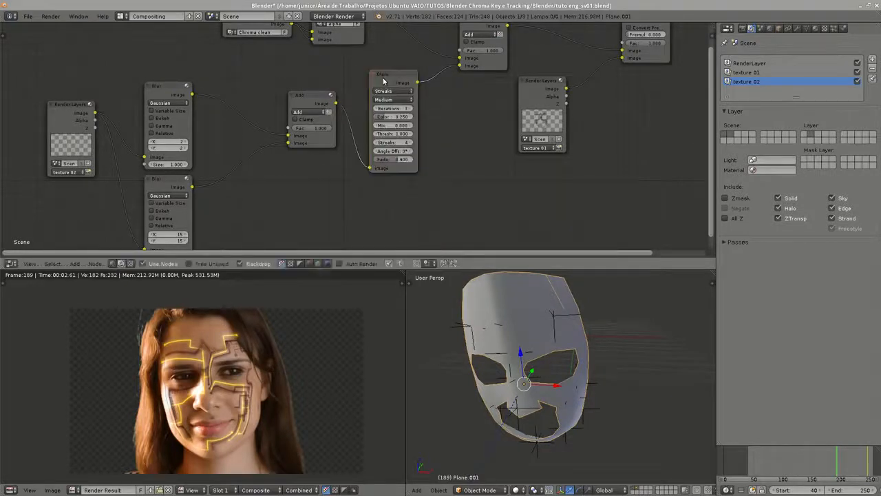
scroll(413, 135, "up", 1)
left_click_drag(415, 135, 395, 134)
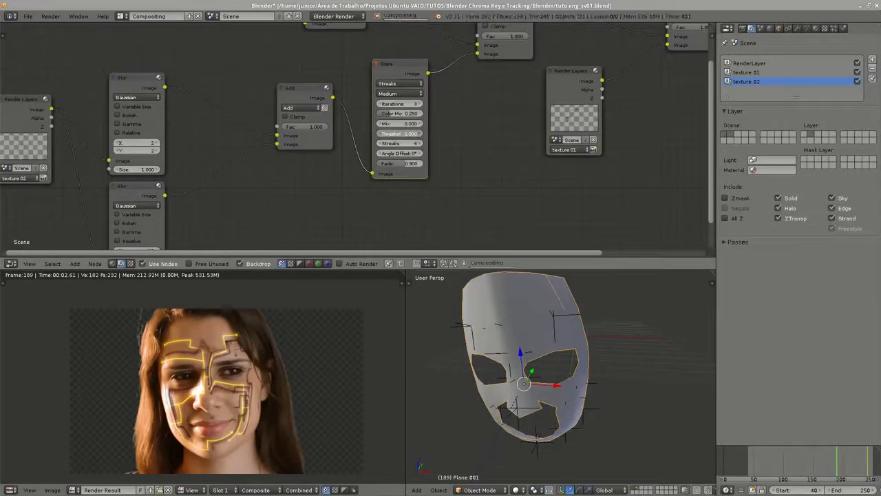
- Set the Glare node's streaks to 16 and its threshold to 0.160
scroll(231, 348, "up", 3)
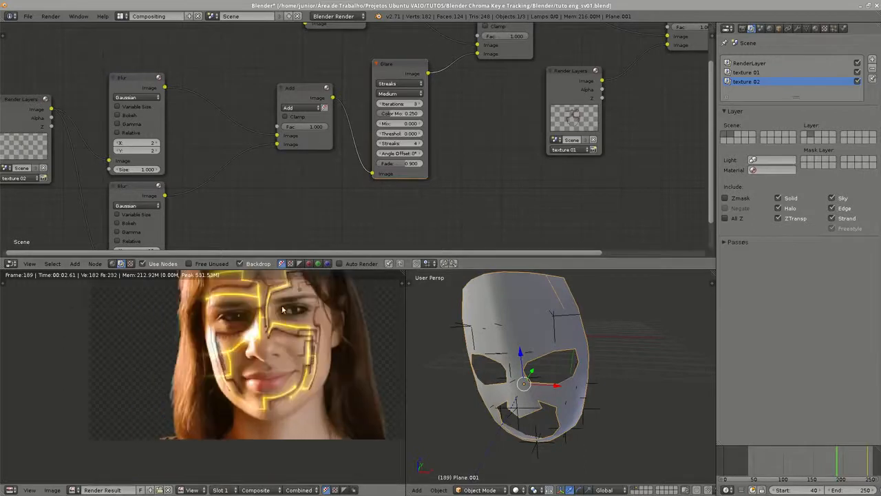
left_click_drag(331, 255, 337, 238)
middle_click_drag(408, 124, 392, 146)
scroll(396, 147, "up", 3)
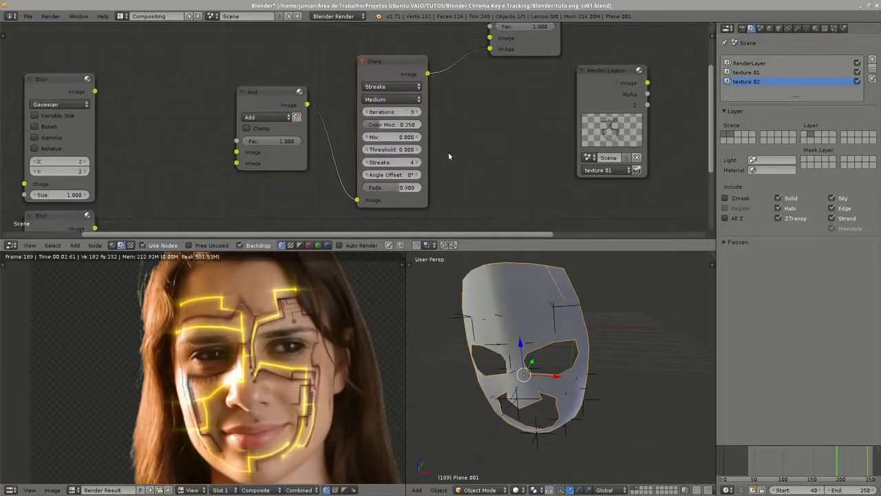
left_click(411, 162)
key("Return")
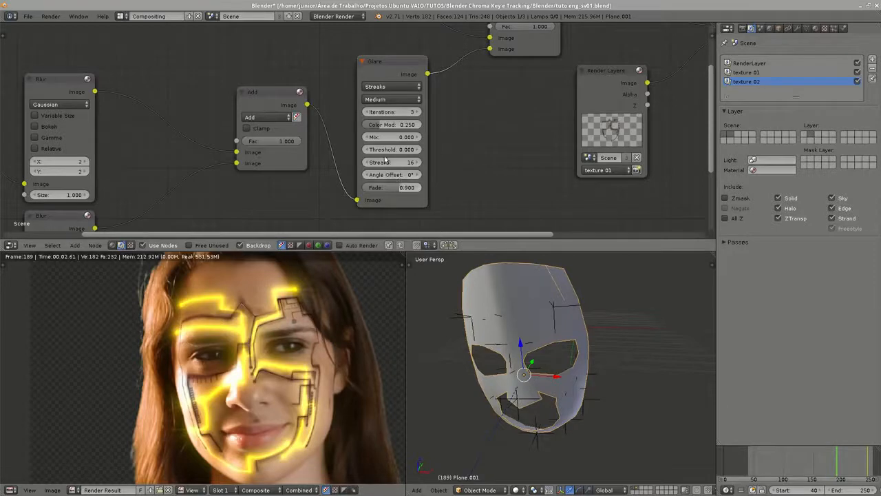
left_click_drag(390, 150, 389, 152)
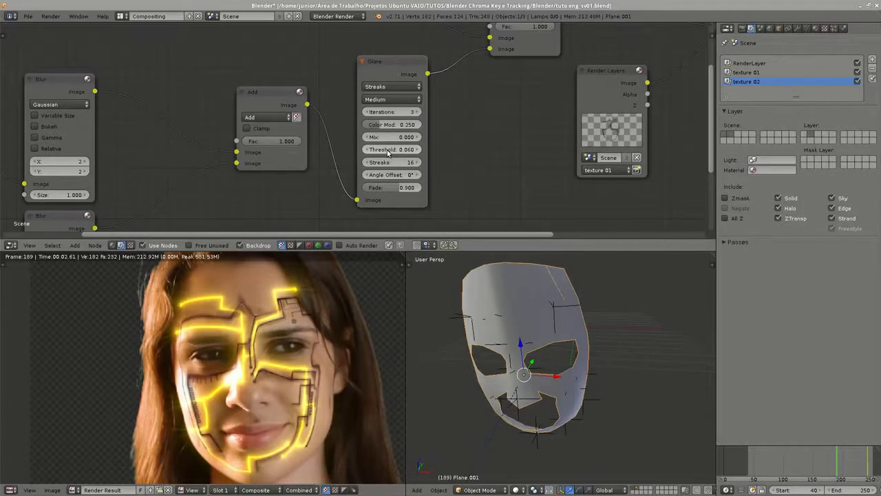
mouse_move(388, 152)
left_mouse_down()
mouse_move(407, 152)
mouse_move(388, 153)
left_mouse_up()
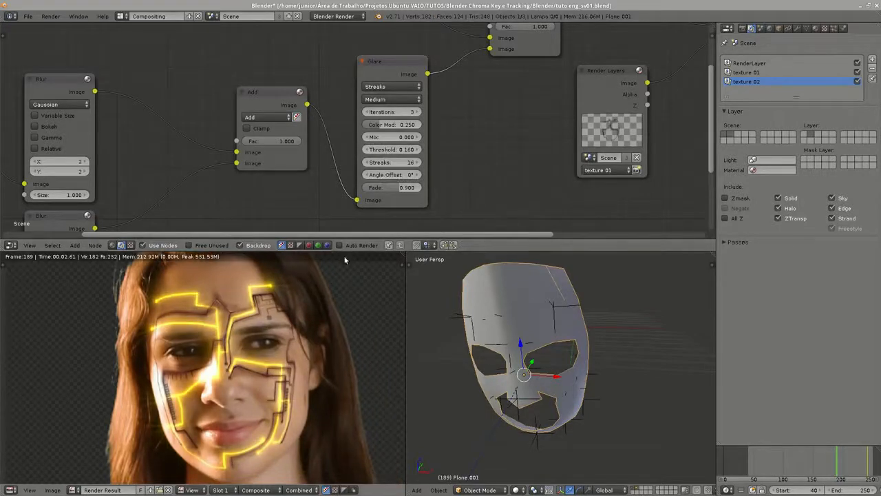
scroll(476, 141, "down", 2)
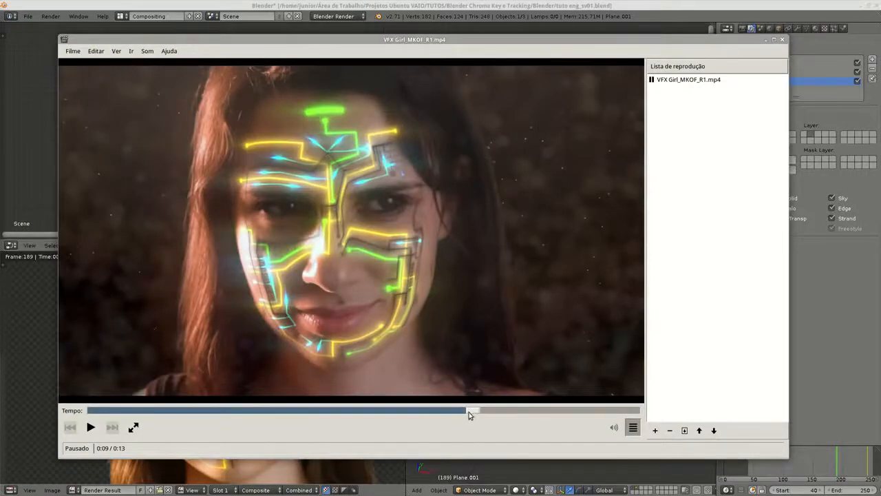
- Switch to the video player and play through VFX Girl_MKOF_R1.mp4 to examine the glowing line animation on the face
left_click_drag(473, 412, 471, 412)
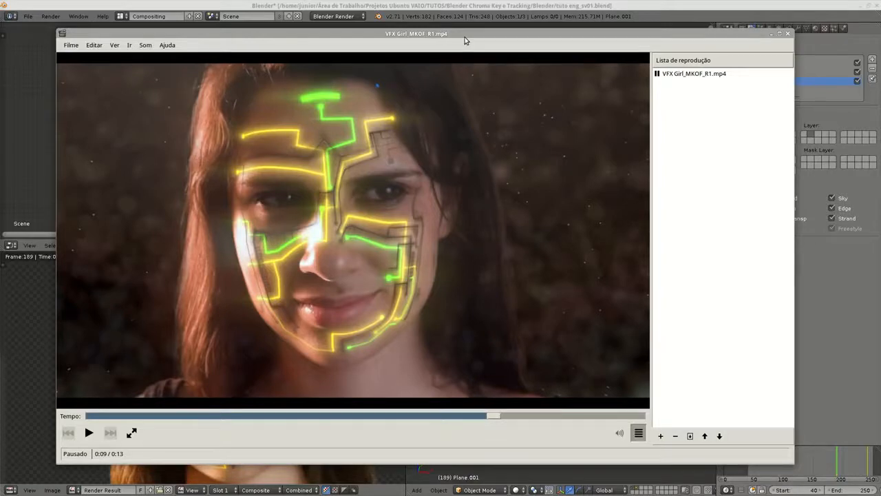
left_click(88, 432)
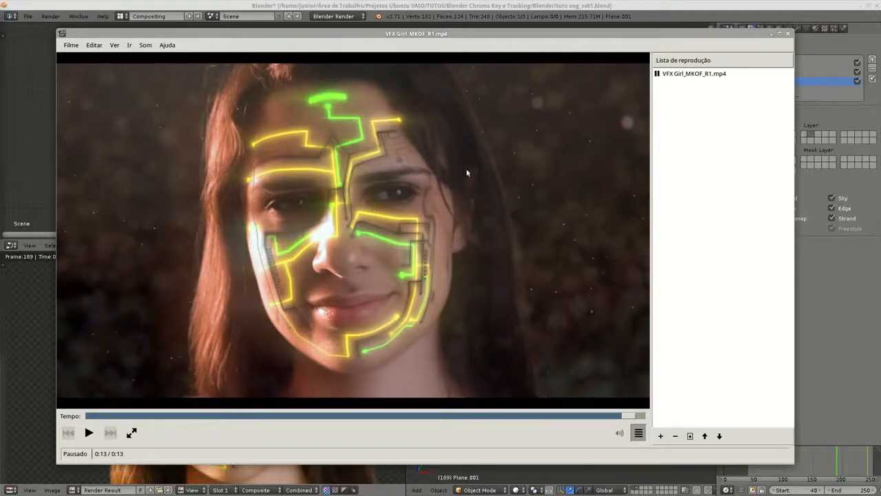
mouse_move(449, 34)
left_mouse_down()
mouse_move(439, 42)
mouse_move(446, 39)
left_mouse_up()
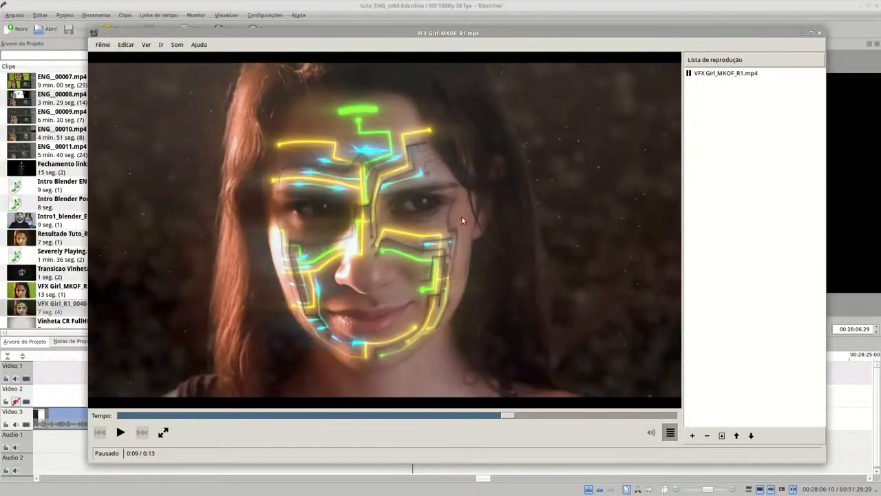
left_click(122, 434)
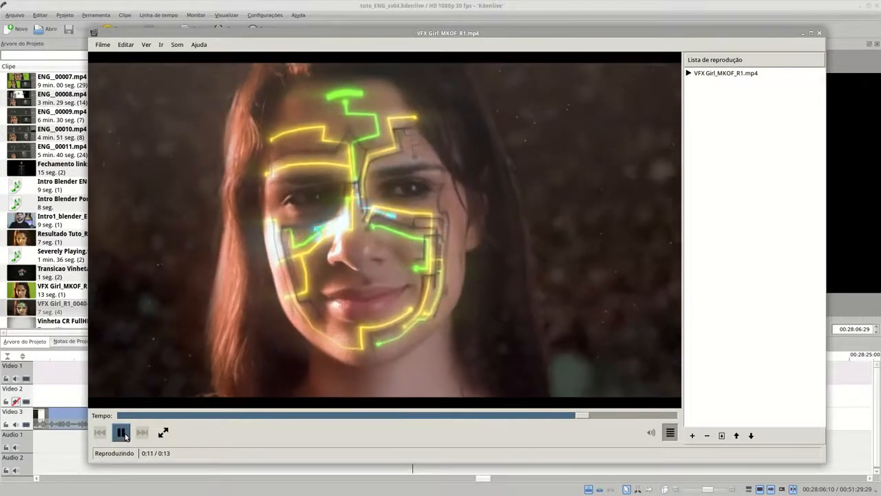
left_click(126, 437)
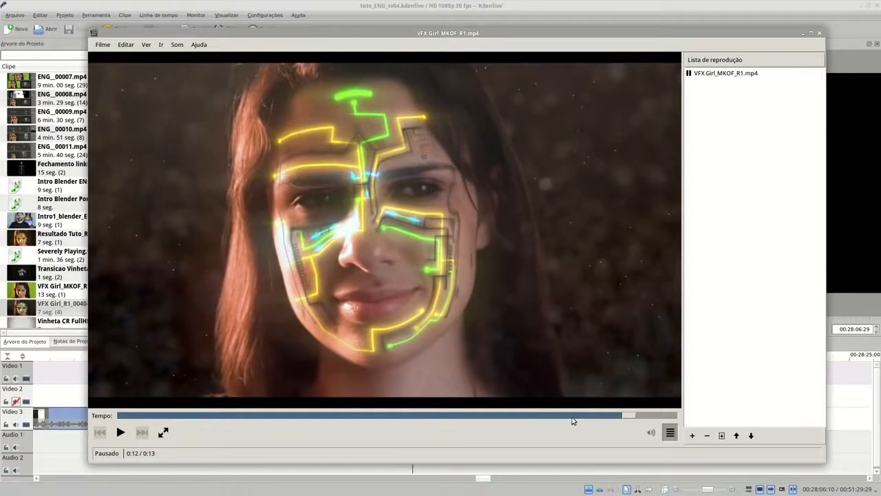
left_click(572, 417)
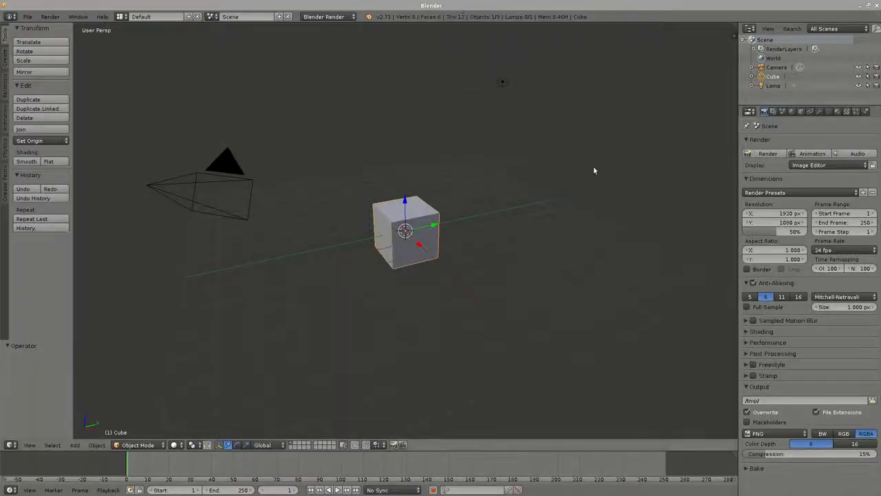
middle_click_drag(594, 170, 508, 133)
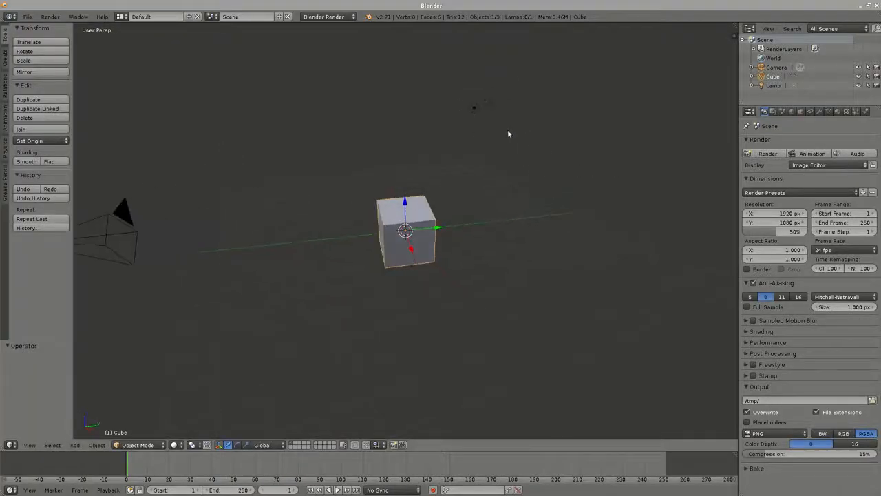
- Delete the default lamp and cube from the new scene, keeping only the camera
right_click(475, 107)
right_click(403, 231, "shift")
key("x")
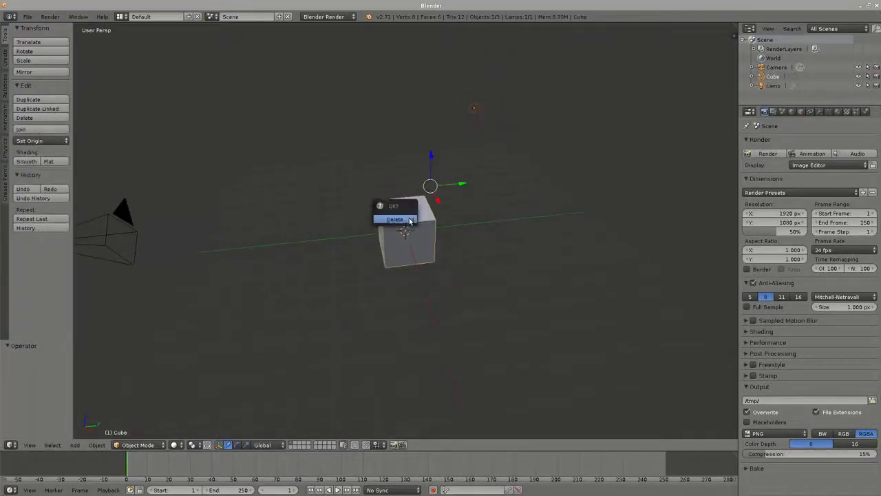
left_click(410, 220)
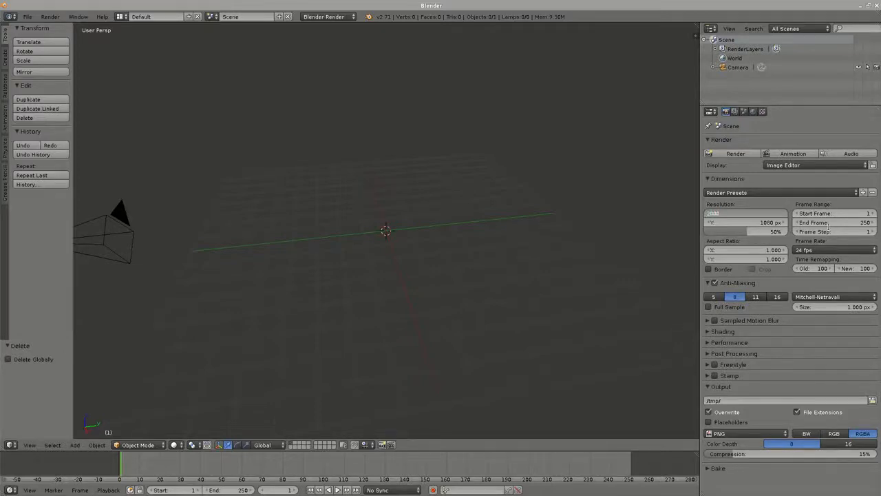
- Set the render to 2000 × 2000 px at 100% with 16 anti-aliasing samples, and PNG output to RGBA, 16-bit, 0% compression
key("Tab")
key("Tab")
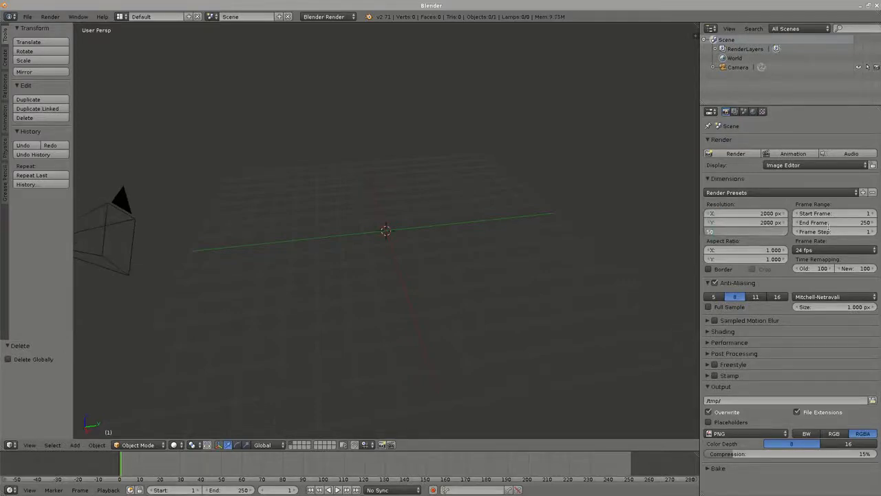
type("100")
key("Return")
left_click(778, 297)
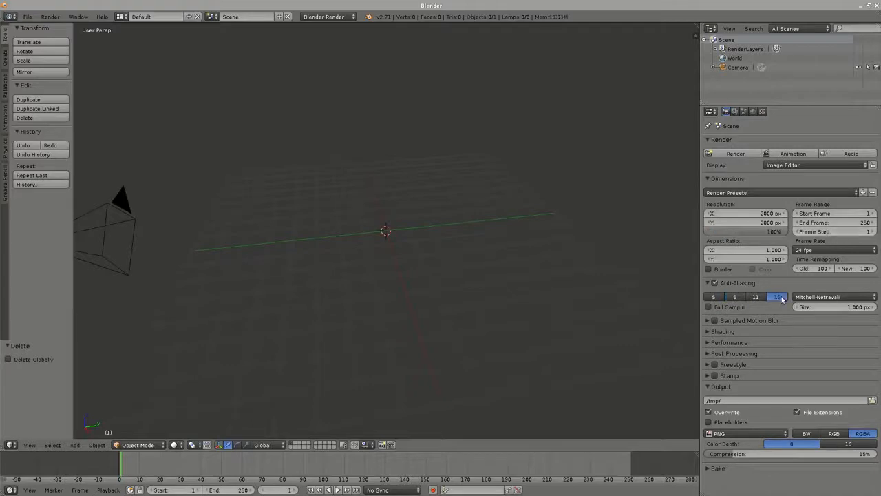
left_click(856, 434)
left_click(849, 443)
left_click_drag(799, 454, 716, 454)
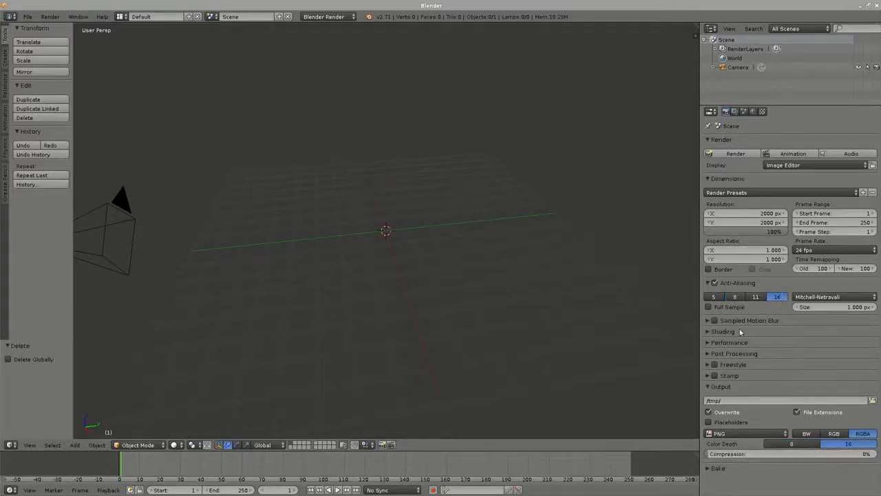
- Align the camera to the top view so it looks straight down on the scene origin
middle_click_drag(442, 279, 486, 238)
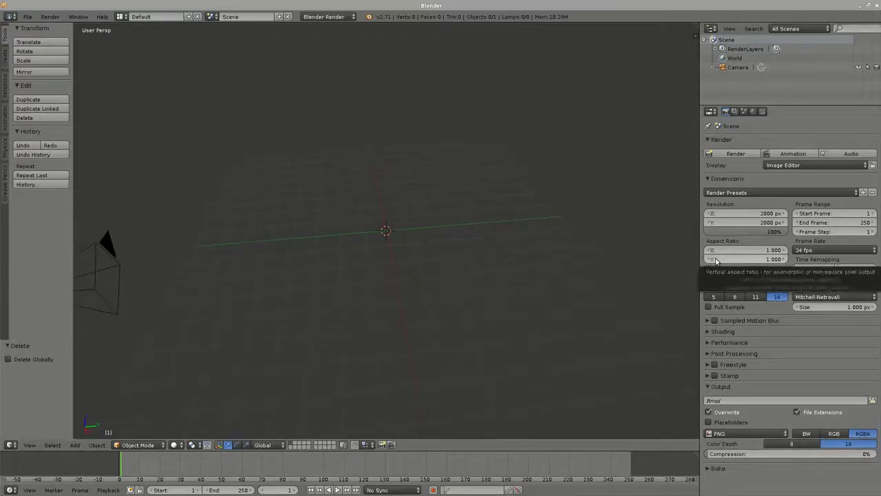
key("KP_7")
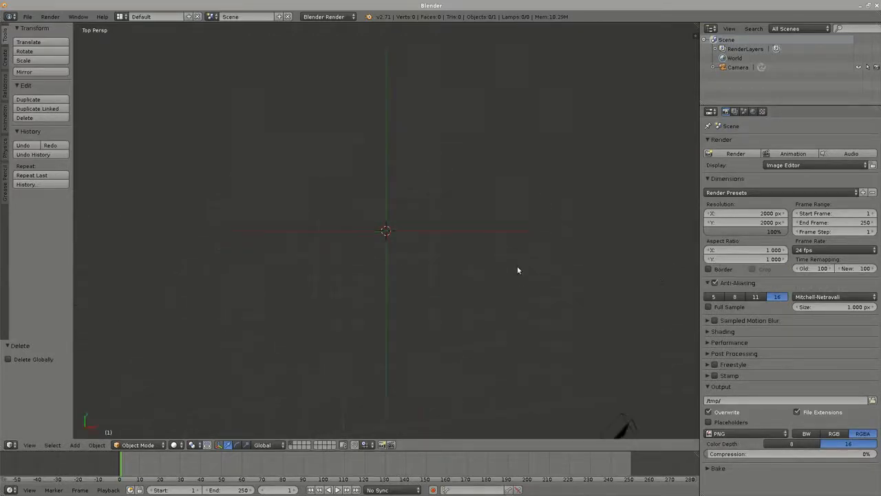
key("ctrl+alt+KP_0")
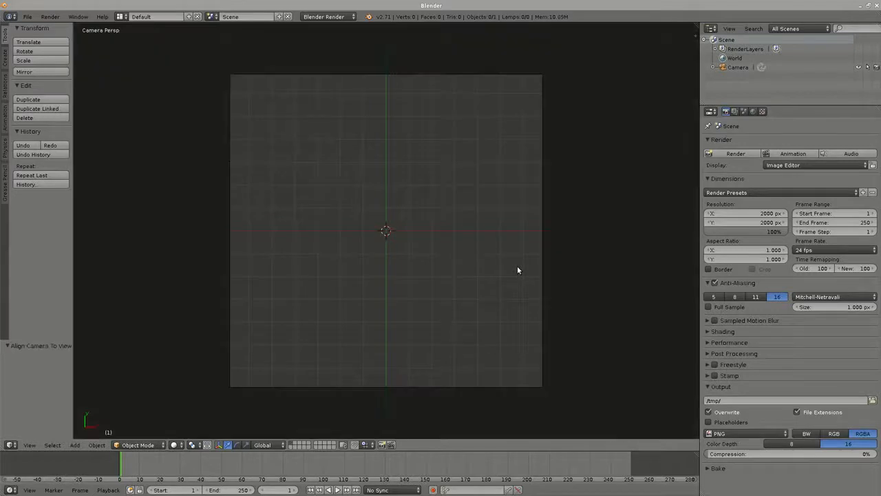
- Add a mesh plane at the origin and scale it by about 7.3 to fill the camera frame
key("shift+a")
mouse_move(360, 199)
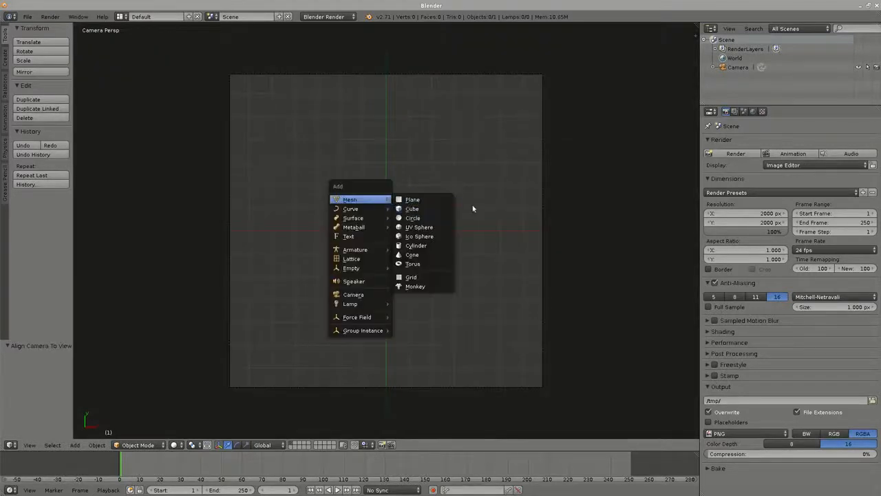
left_click(441, 206)
key("s")
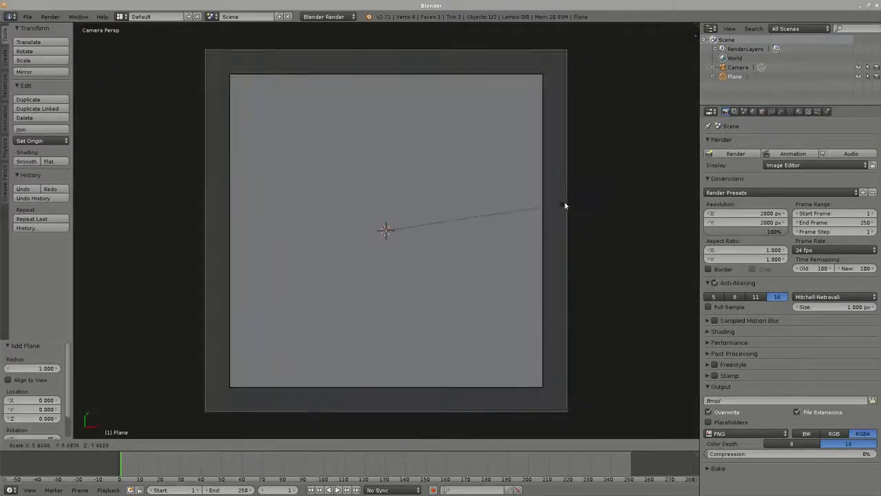
left_click(555, 205)
- Give the plane a new shadeless material named black with a pure black diffuse colour
left_click(800, 112)
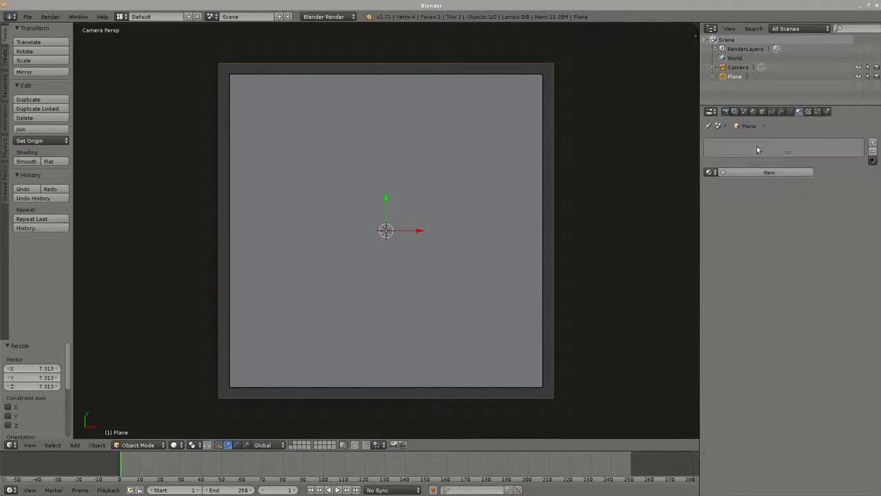
left_click(744, 173)
key("BackSpace")
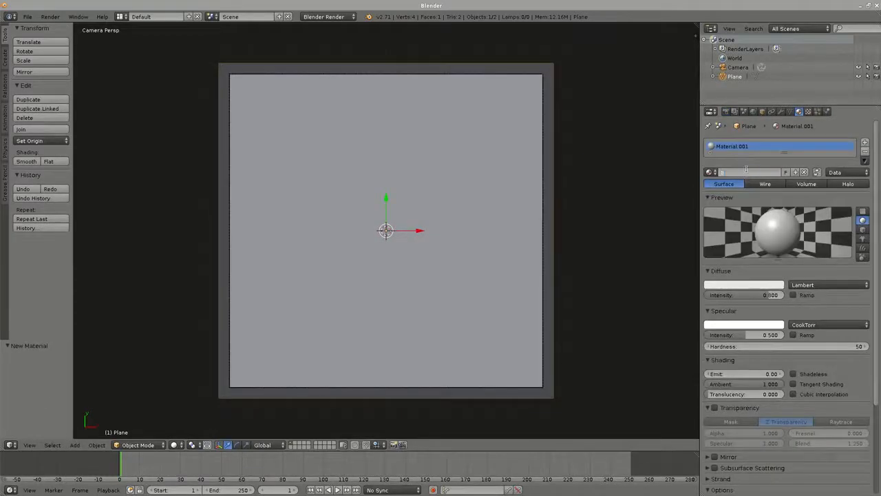
type("black")
key("Return")
left_click(810, 374)
left_click(777, 285)
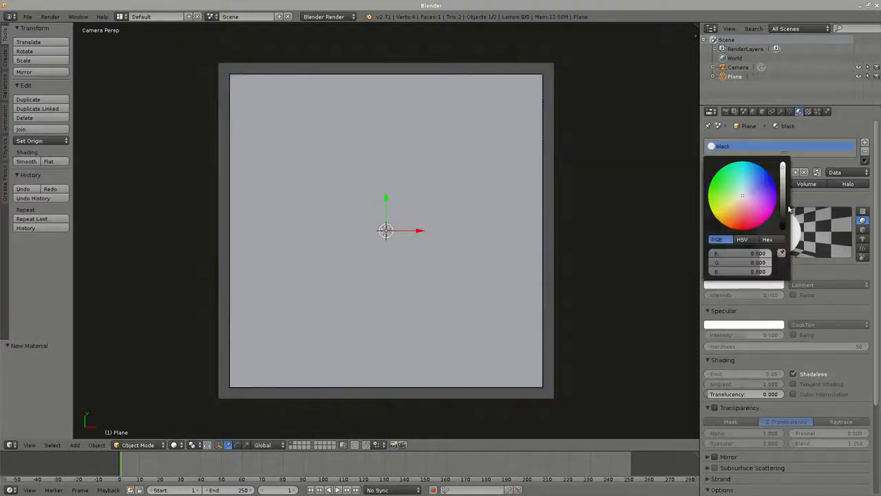
left_click_drag(783, 171, 783, 229)
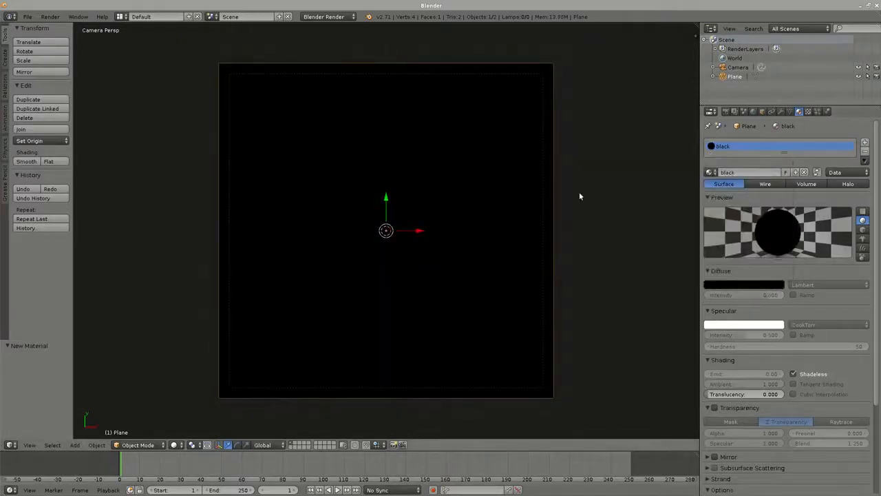
- Add a 32-vertex mesh circle at the origin and extrude its edge outward into a thin flat ring
key("shift+a")
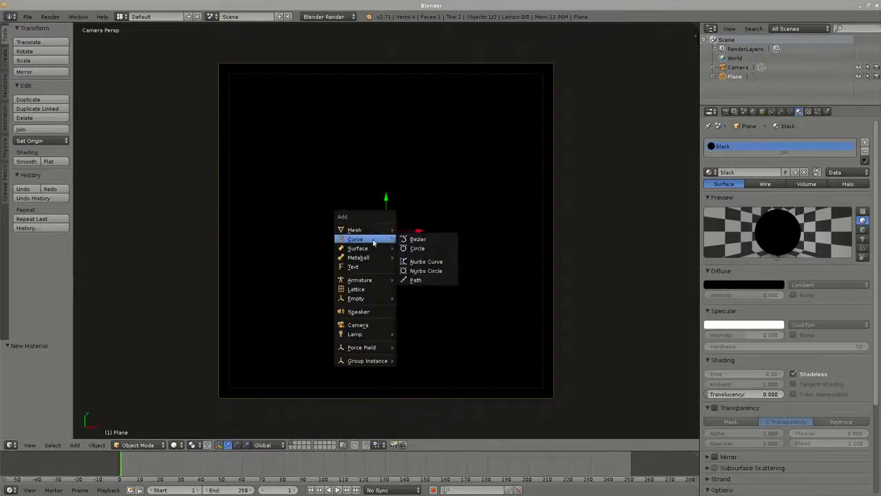
mouse_move(365, 230)
left_click(441, 248)
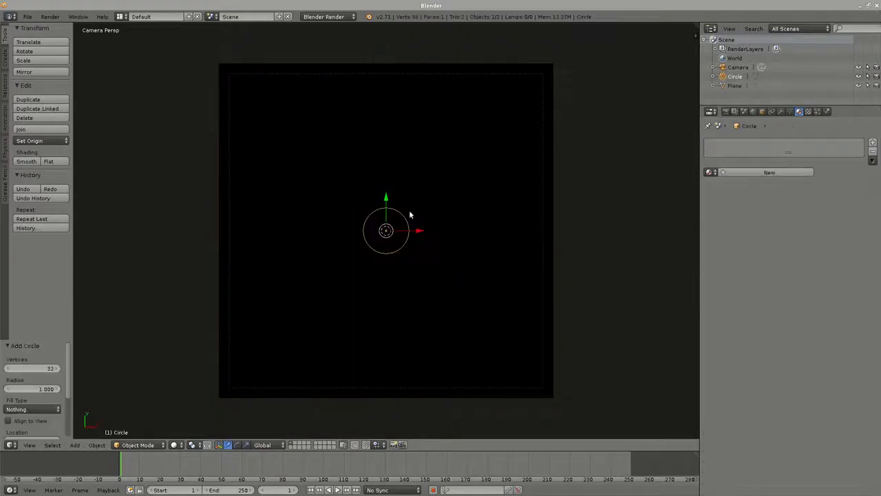
key("Tab")
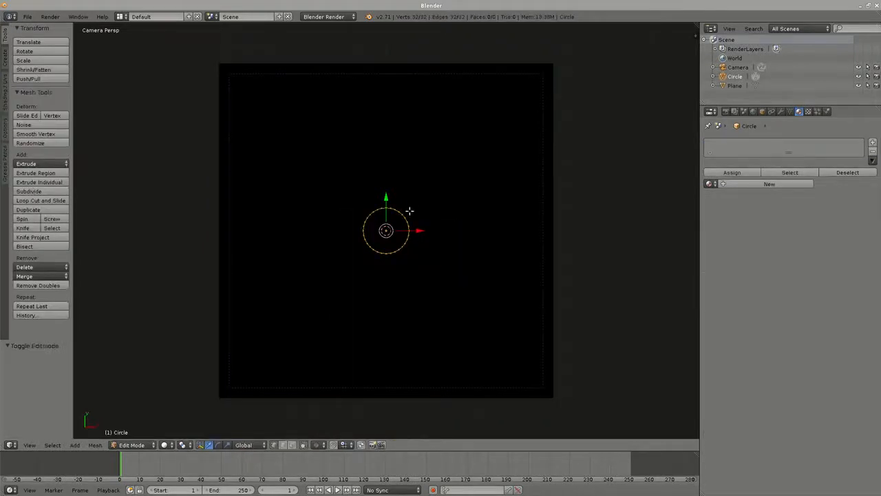
key("e")
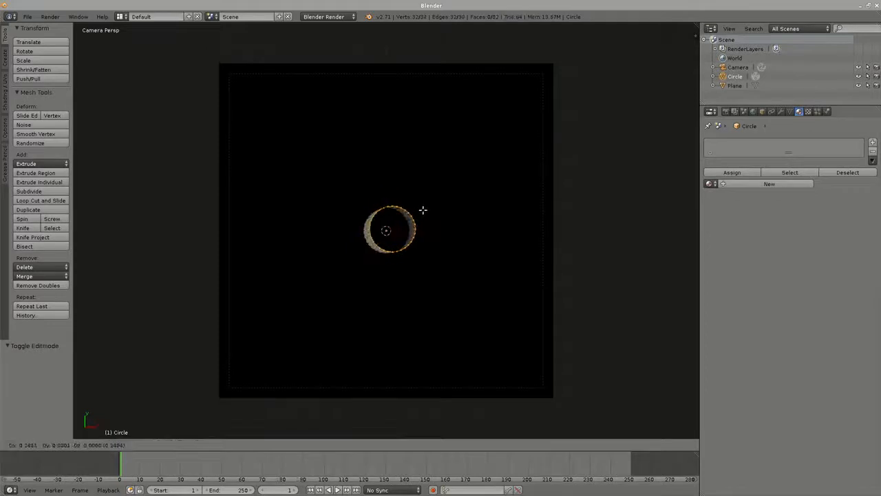
right_click(417, 213)
key("s")
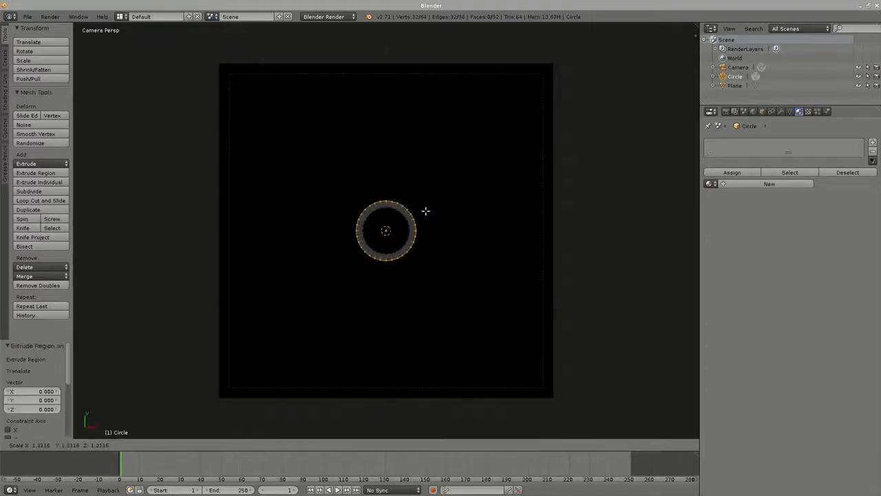
left_click(425, 211)
key("Tab")
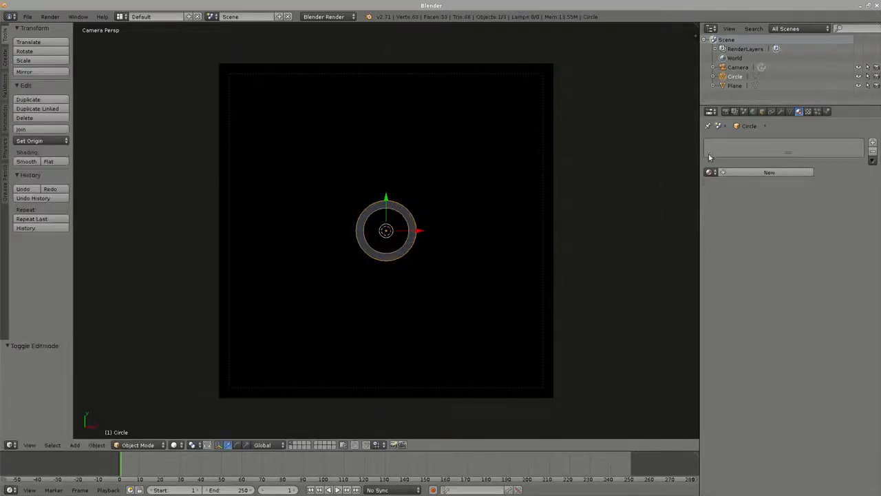
- Give the ring a new shadeless material named white with a pure white diffuse colour
left_click(761, 172)
type("wh")
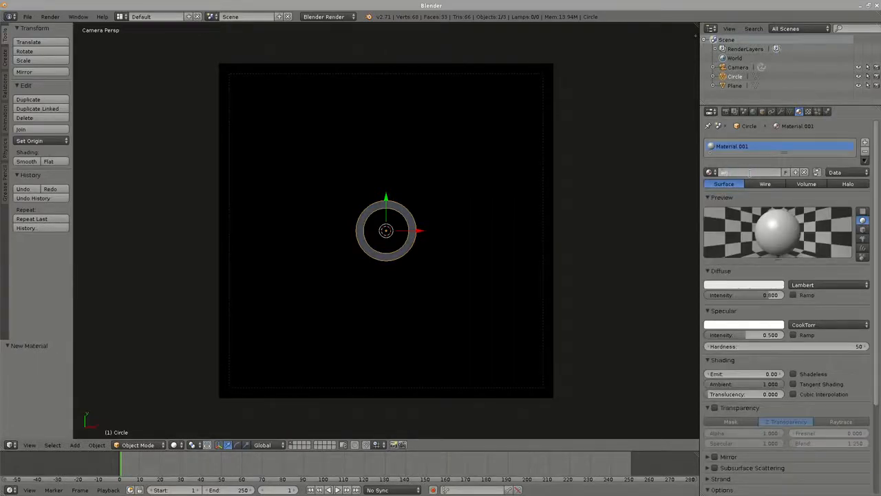
type("ite")
key("Return")
left_click(815, 374)
left_click(755, 285)
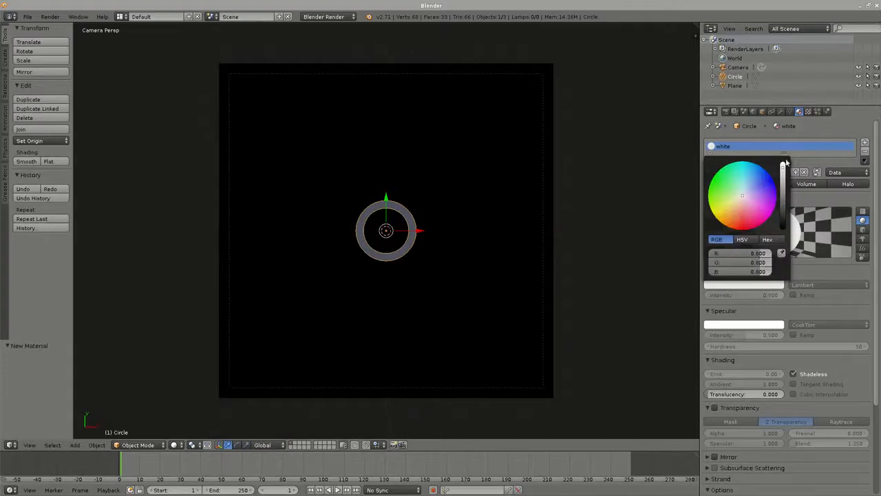
left_click_drag(781, 170, 782, 157)
- Enlarge the timeline, enable automatic keyframing, and scale the ring down to a tiny size at frame 1
left_click_drag(168, 451, 189, 397)
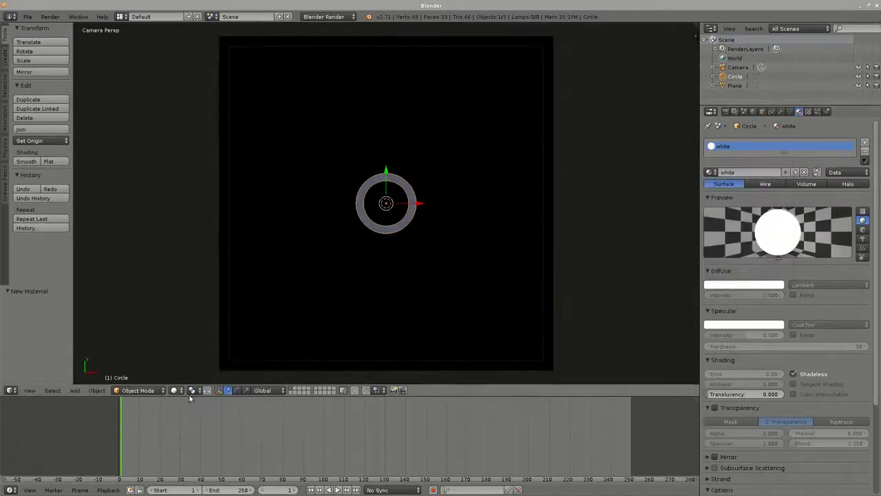
scroll(226, 429, "up", 3)
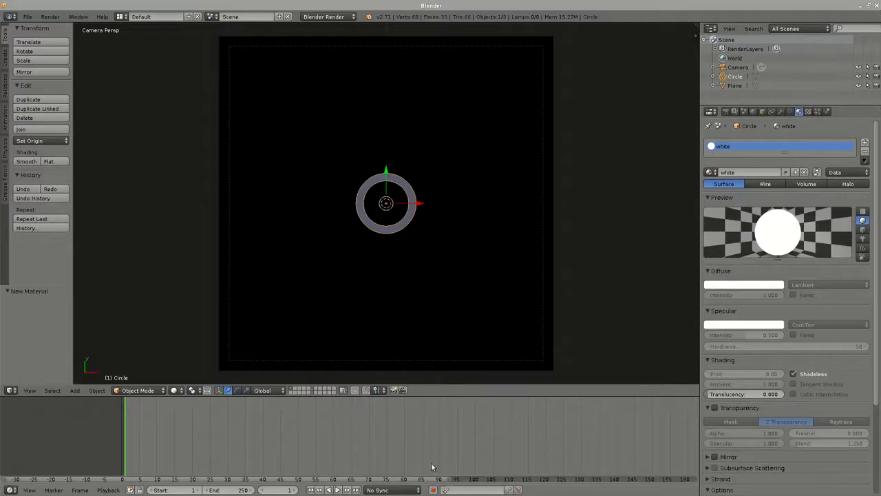
left_click(433, 491)
key("s")
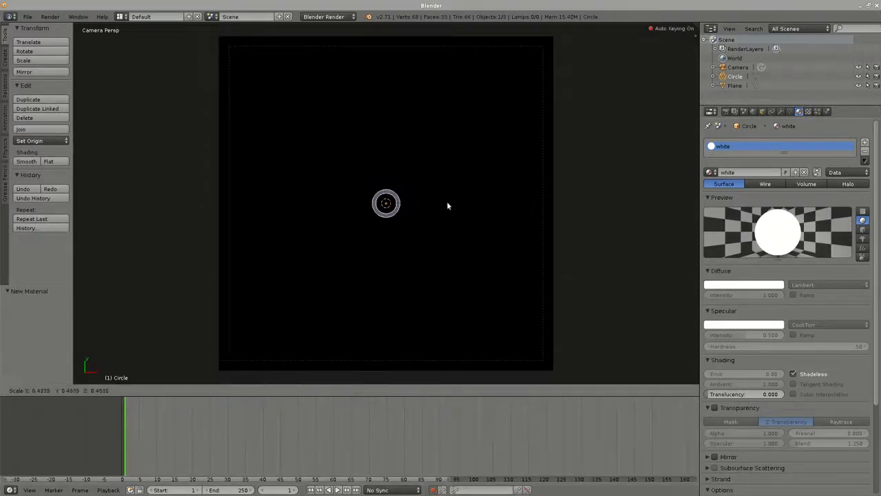
left_click(414, 201)
key("s")
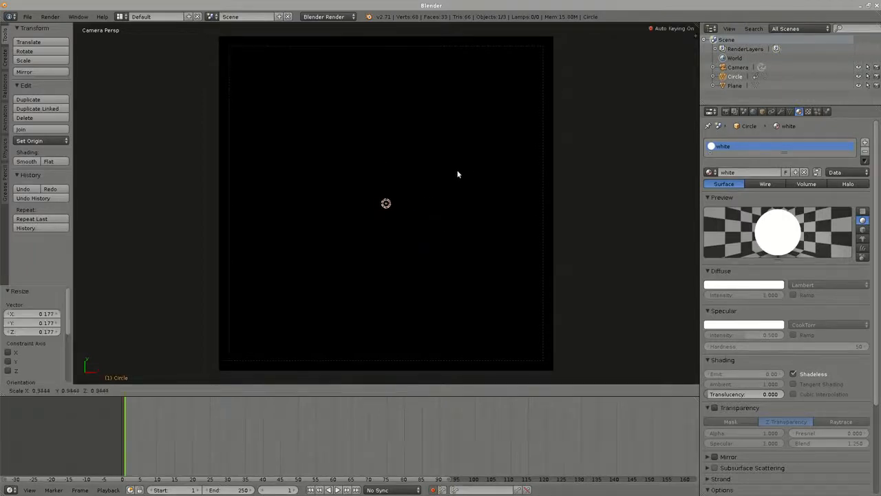
left_click(453, 178)
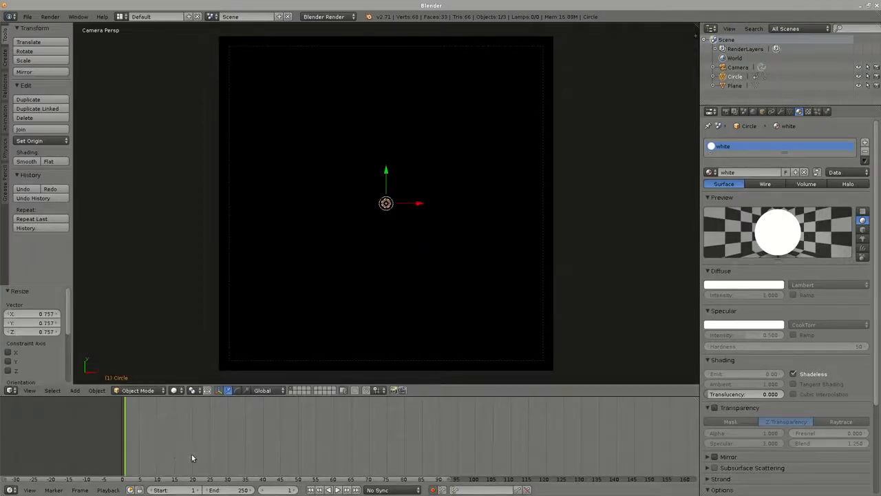
- At frame 20, scale the ring up until it lies completely outside the camera frame
left_click(192, 454)
key("s")
left_click(473, 198)
key("s")
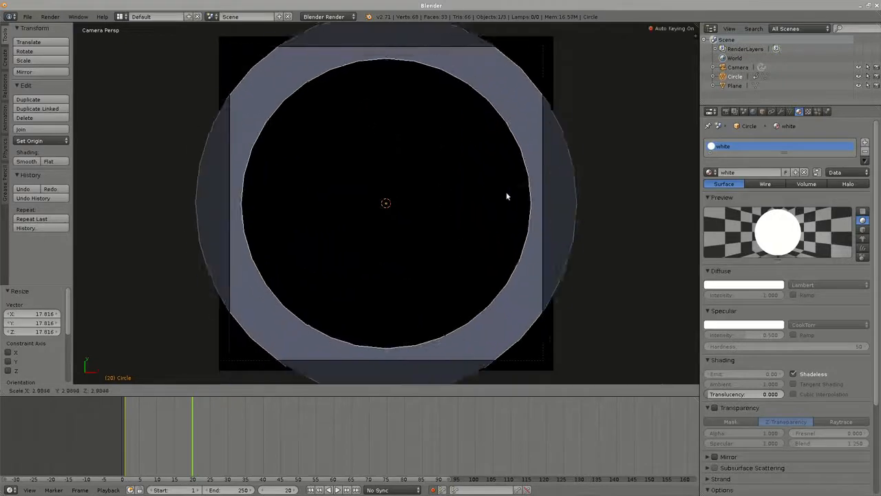
left_click(522, 60)
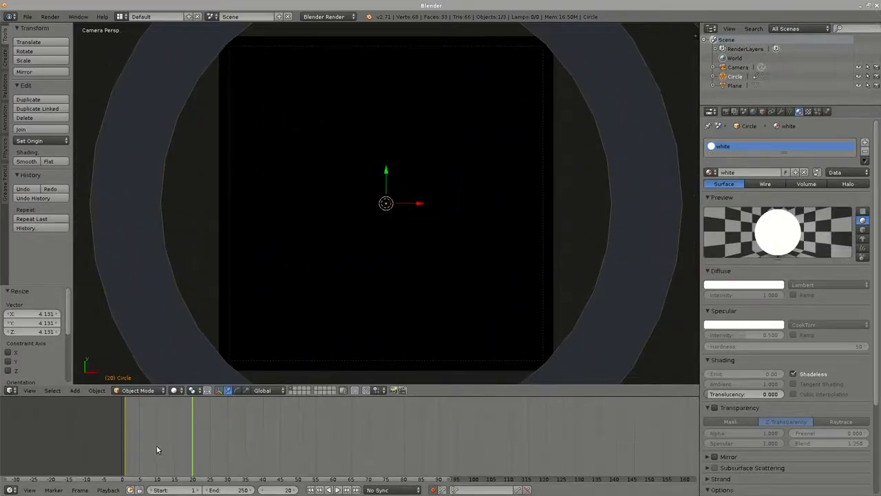
mouse_move(184, 444)
left_mouse_down()
mouse_move(131, 443)
mouse_move(192, 444)
left_mouse_up()
- Split the timeline area, turn the new upper part into a Dope Sheet, and make it taller
left_click_drag(3, 493, 4, 458)
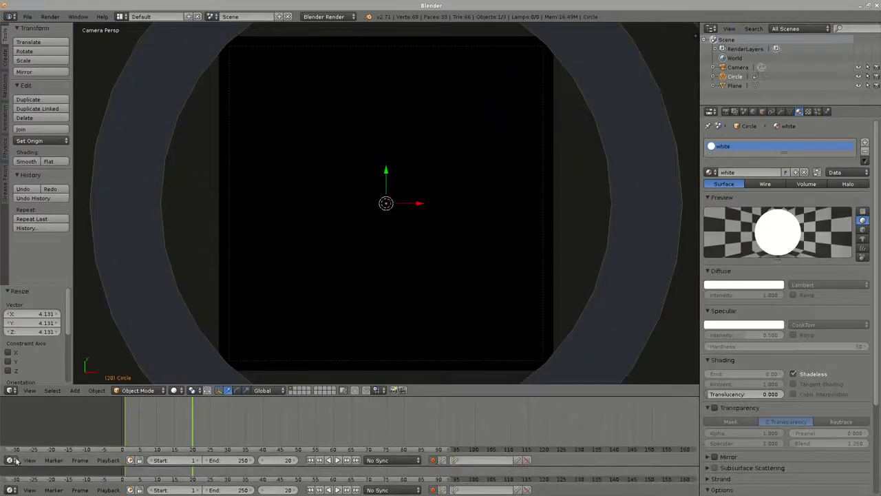
left_click(11, 460)
left_click(33, 414)
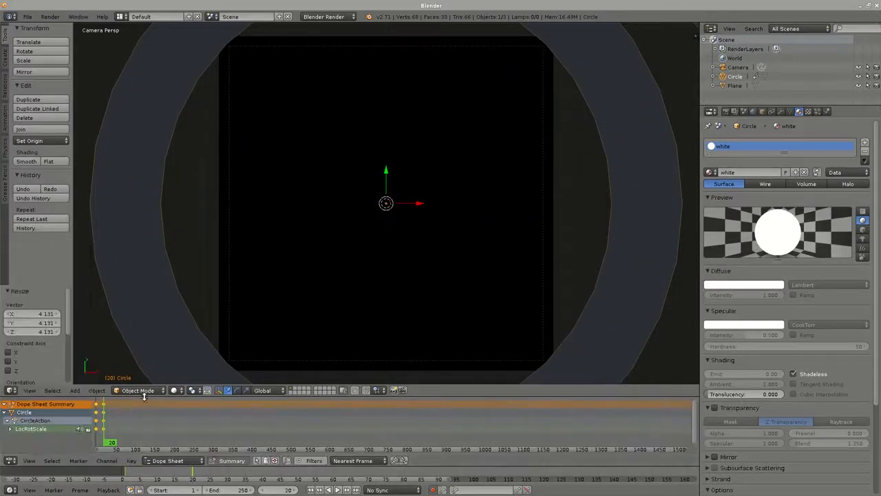
left_click_drag(148, 398, 150, 379)
- Duplicate the ring's keyframes at frames 1 and 20 and place the copies directly after frame 20
key("KP_Decimal")
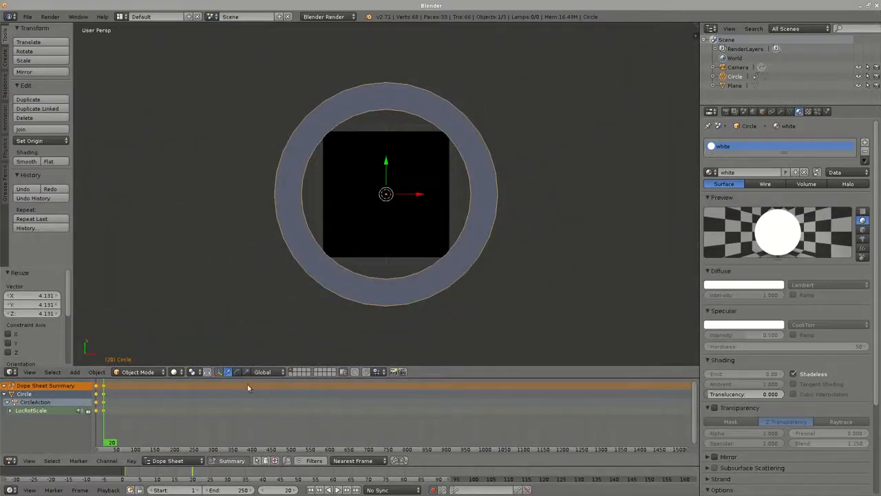
key("KP_Decimal")
scroll(410, 391, "down", 5)
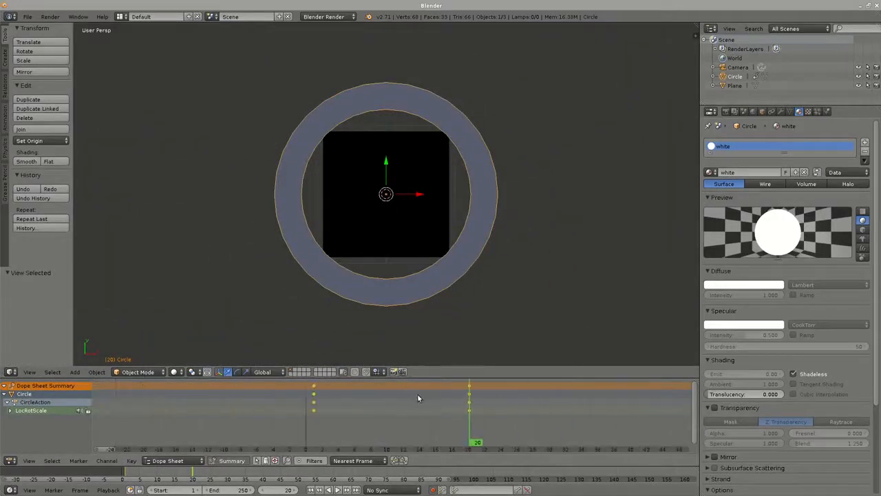
scroll(262, 424, "down", 2)
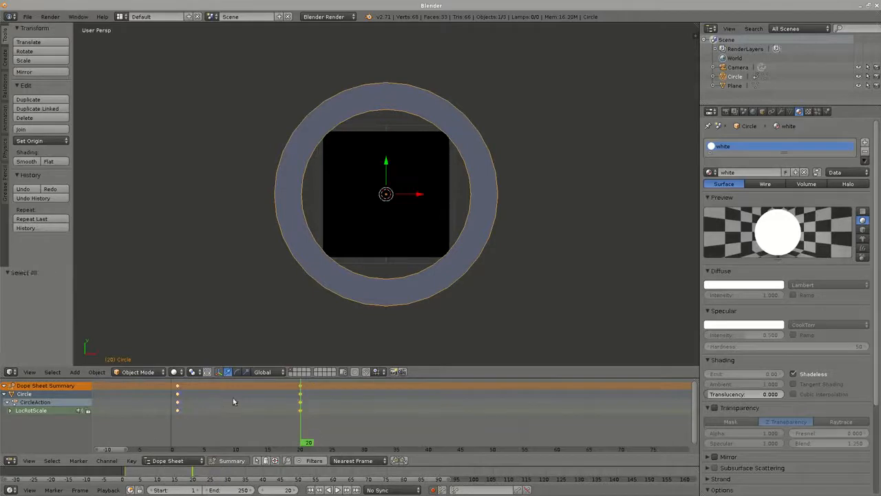
key("shift+d")
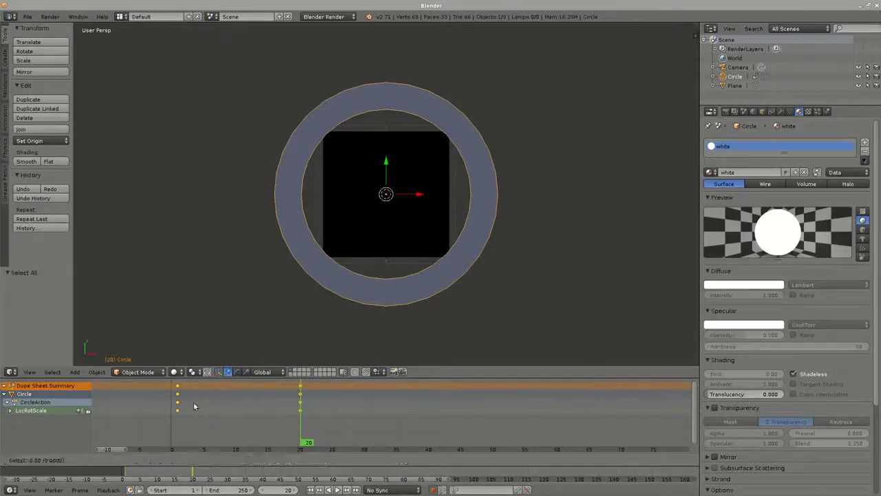
left_click(320, 404)
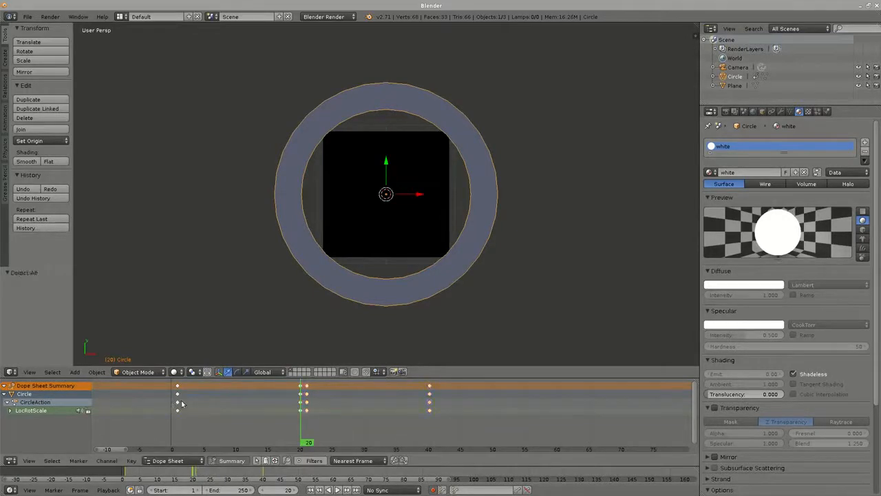
- Duplicate the whole keyframe sequence twice, each copy following the last keyframe, so the ring expansion repeats to about frame 160
key("shift+d")
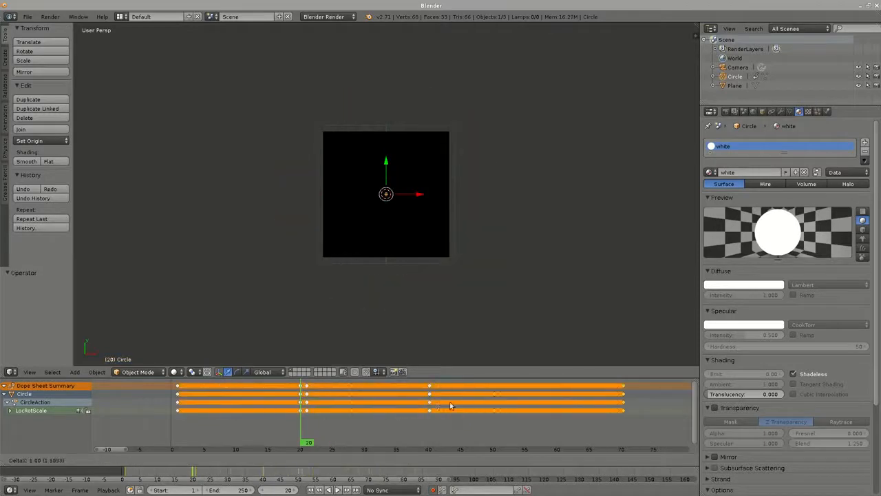
left_click(490, 401)
key("a")
scroll(448, 409, "down", 5)
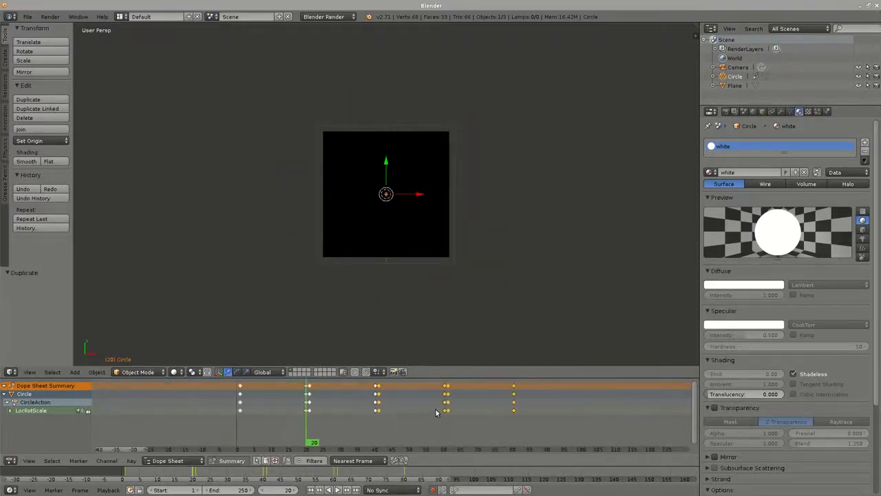
key("shift+d")
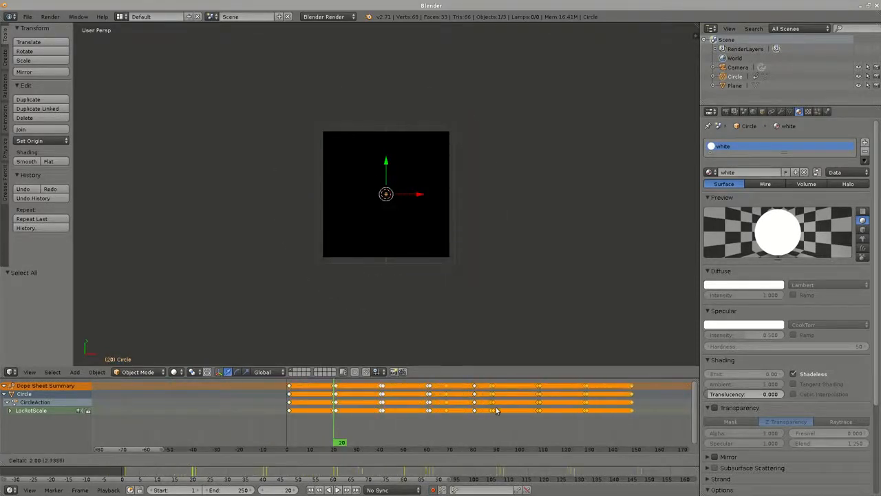
left_click(526, 405)
key("a")
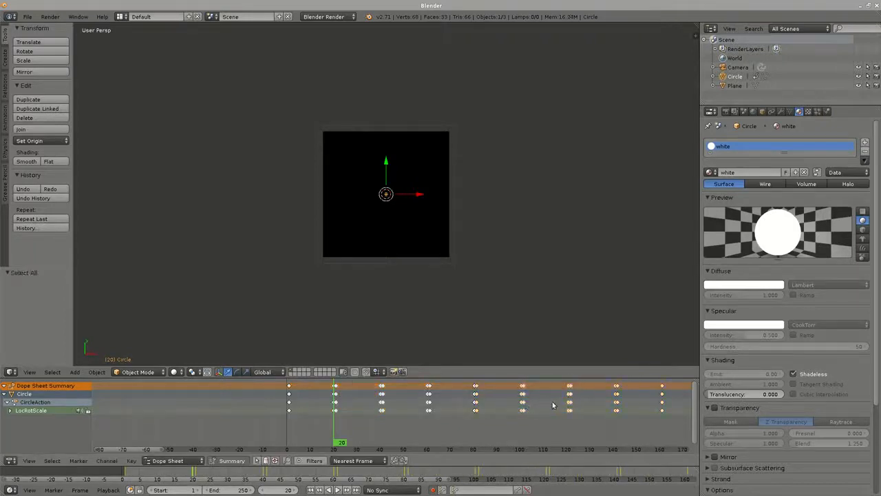
- Review the repeated keyframes across the Dope Sheet and play back the looping ring animation
scroll(554, 405, "up", 1)
middle_click_drag(577, 404, 473, 413)
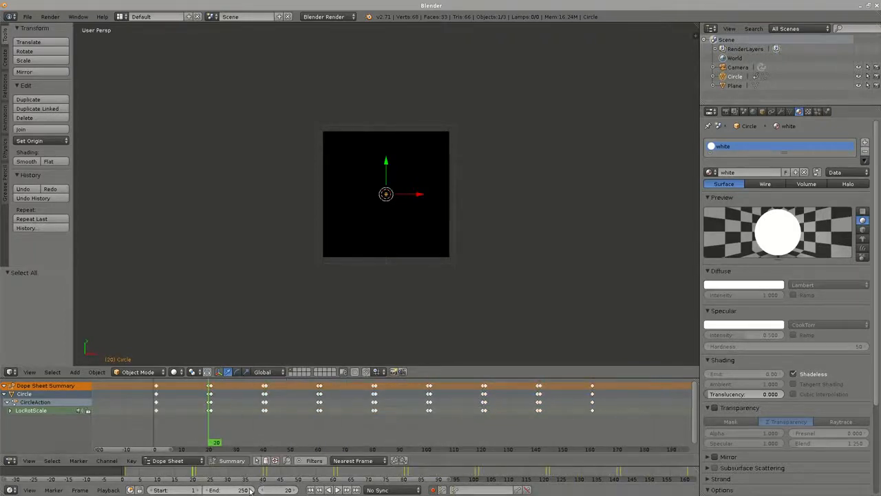
middle_click_drag(279, 402, 283, 402)
scroll(662, 408, "down", 1, "ctrl")
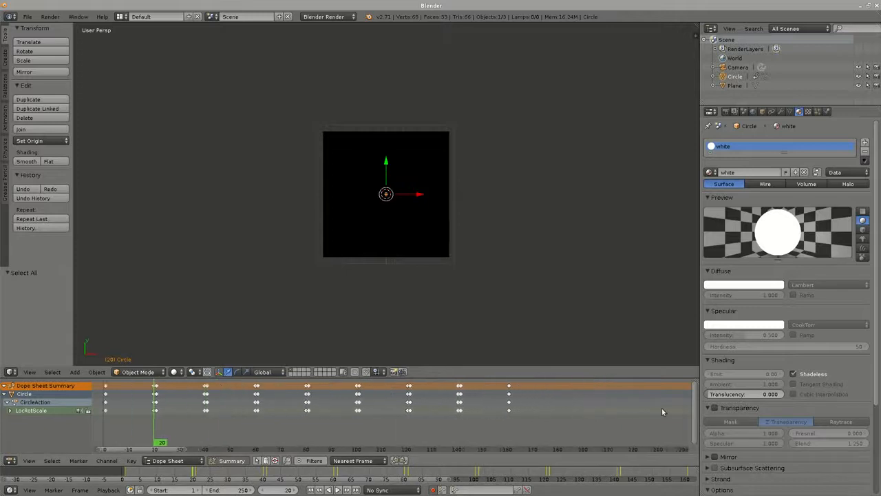
scroll(642, 417, "up", 1, "ctrl")
scroll(436, 421, "down", 1)
key("alt+a")
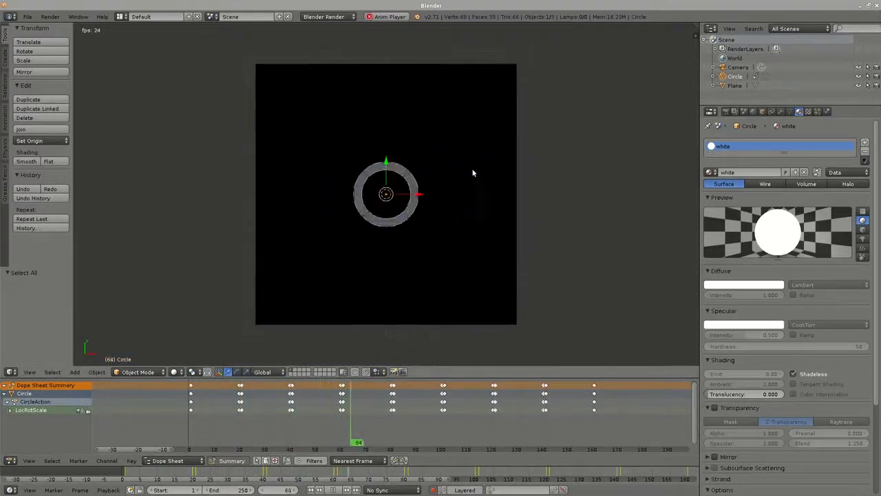
key("alt+a")
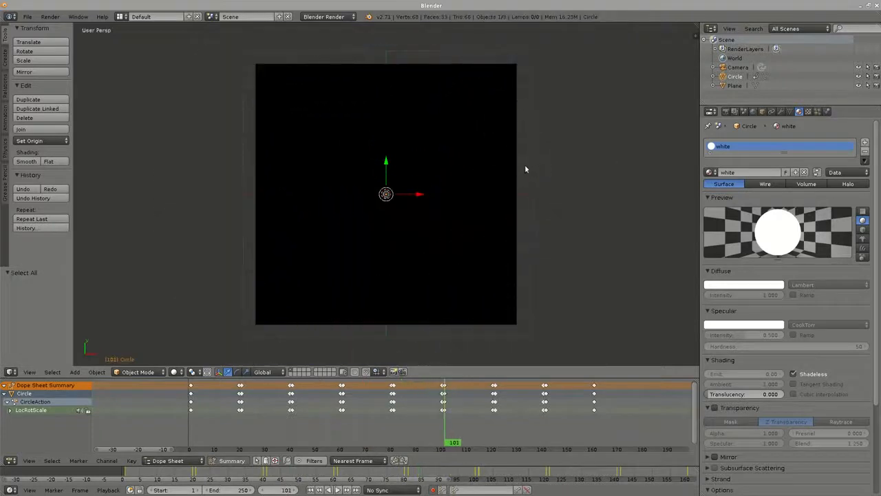
- Switch to the Compositing layout, enable compositing nodes, and move the Render Layers node well away from the Composite node
left_click(122, 17)
left_click(148, 49)
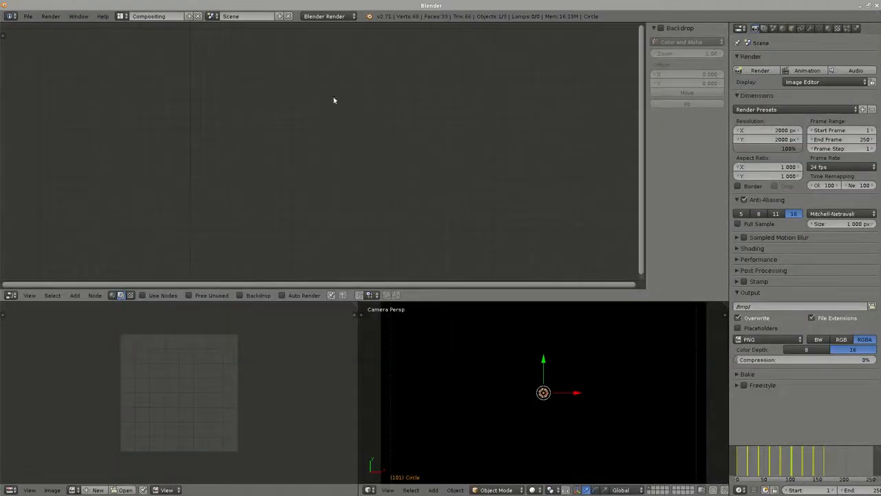
left_click(160, 295)
left_click_drag(282, 141, 81, 98)
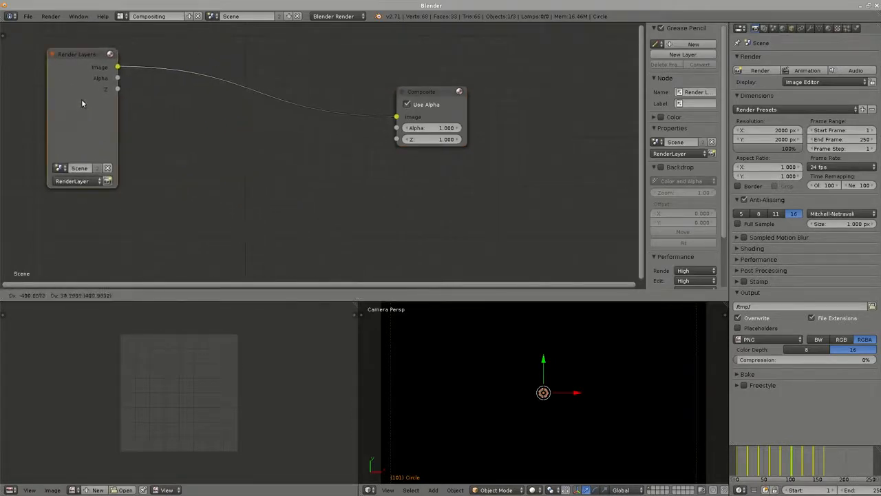
middle_click_drag(271, 147, 319, 154)
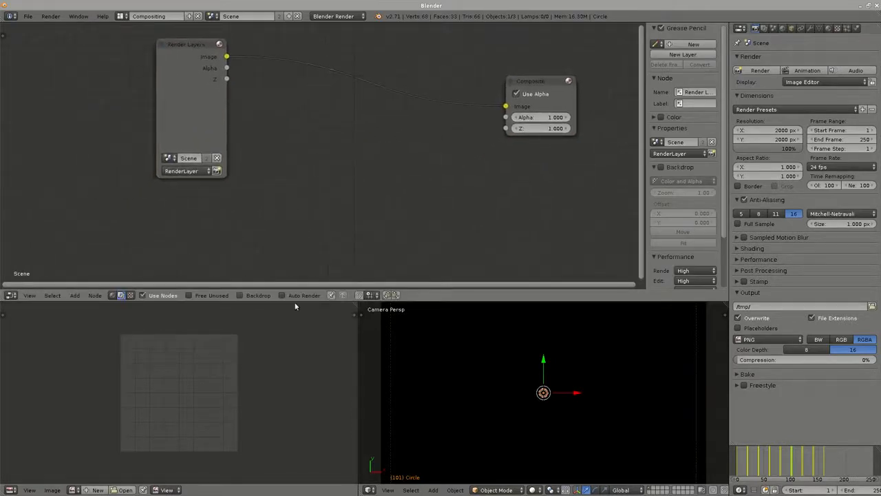
- Render frame 30 and examine the white ring on black in the render result
left_click(753, 454)
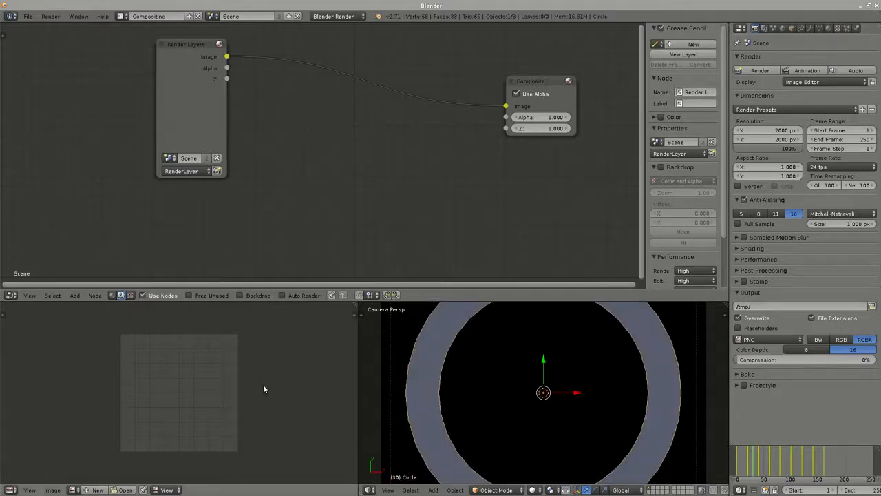
key("F12")
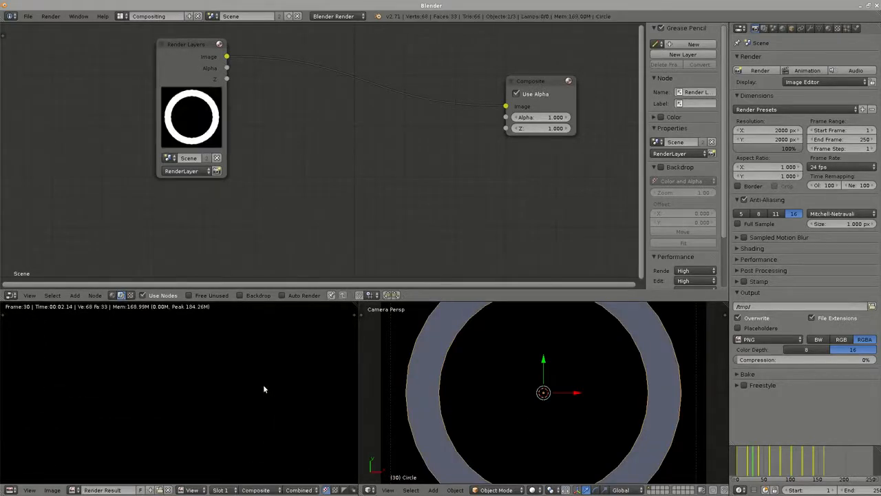
scroll(264, 387, "down", 10)
scroll(264, 387, "up", 2)
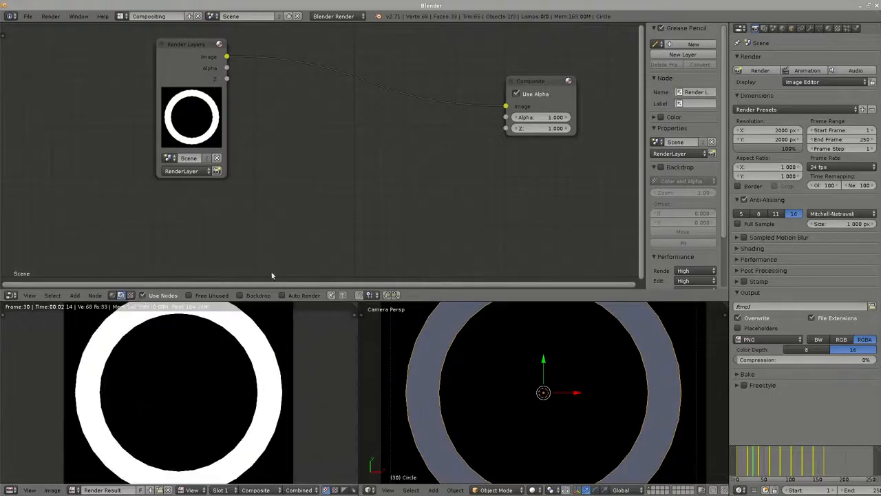
- Add an Image node loading the black-background line texture textura 4 rosto_BG from the Mapping folder, and connect it to the Composite node
middle_click_drag(254, 150, 256, 135)
scroll(255, 134, "down", 2)
key("shift+a")
mouse_move(210, 218)
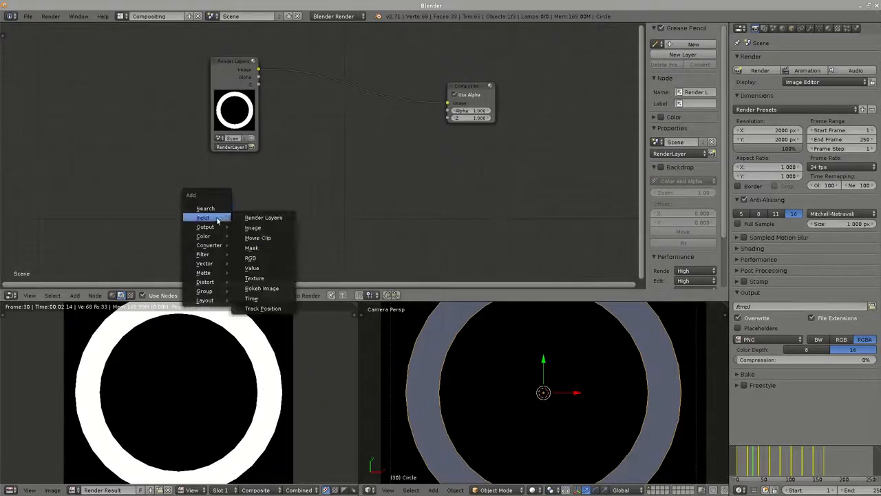
left_click(275, 227)
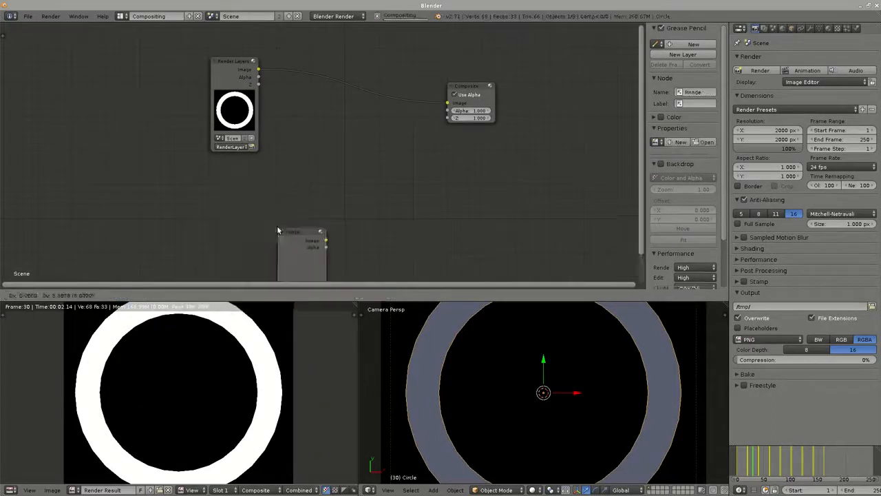
left_click(215, 168)
left_click(248, 237)
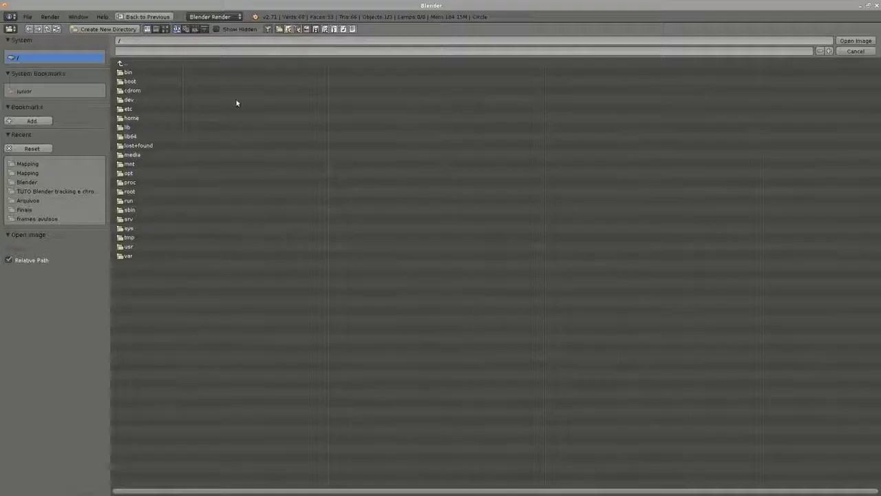
left_click(33, 164)
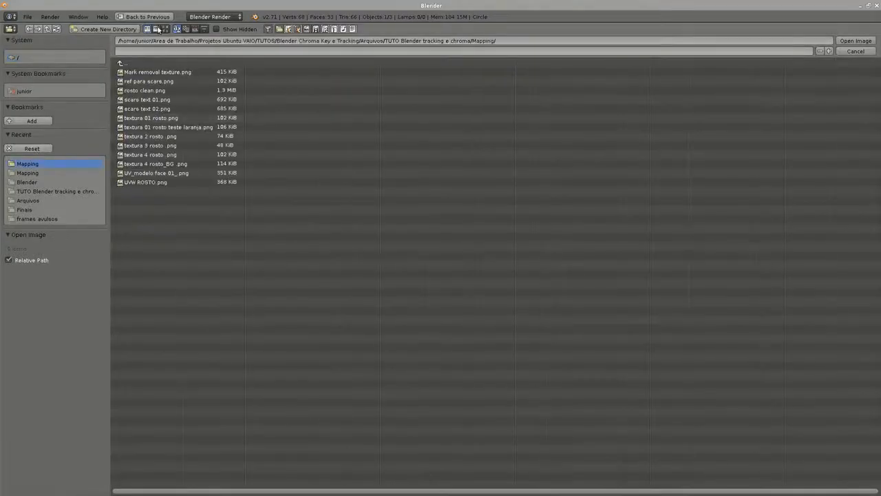
left_click(166, 29)
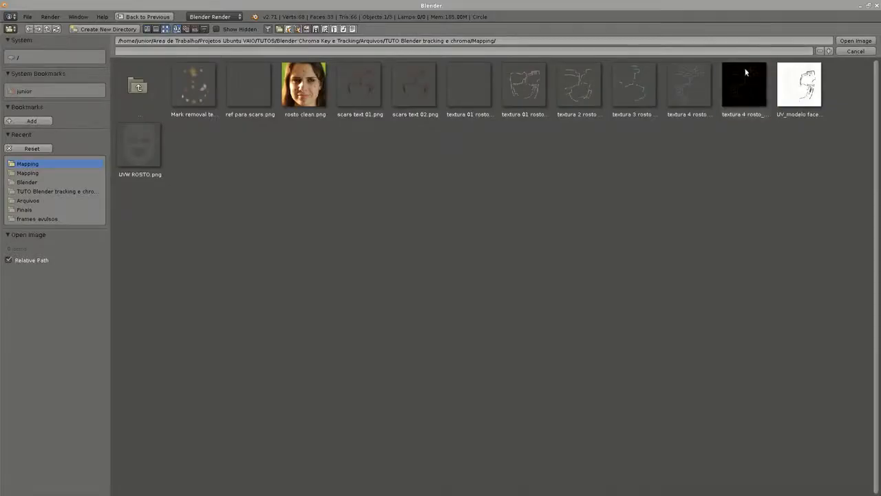
double_click(745, 76)
left_click_drag(262, 176, 448, 103)
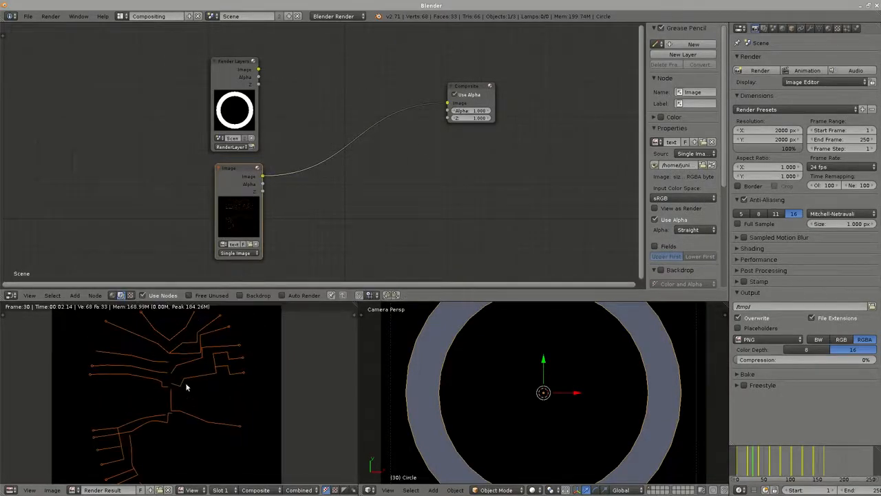
- Add a Set Alpha node and place it between the input nodes and the Composite node
key("shift+a")
mouse_move(410, 160)
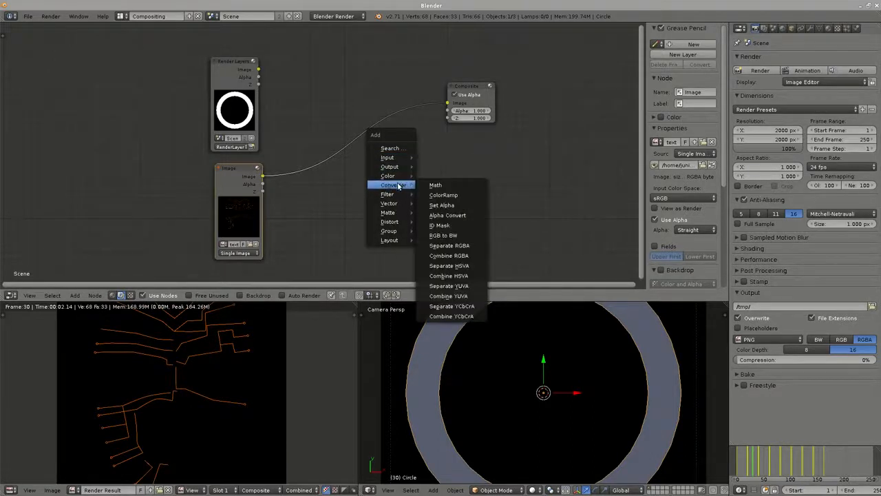
mouse_move(399, 184)
left_click(444, 205)
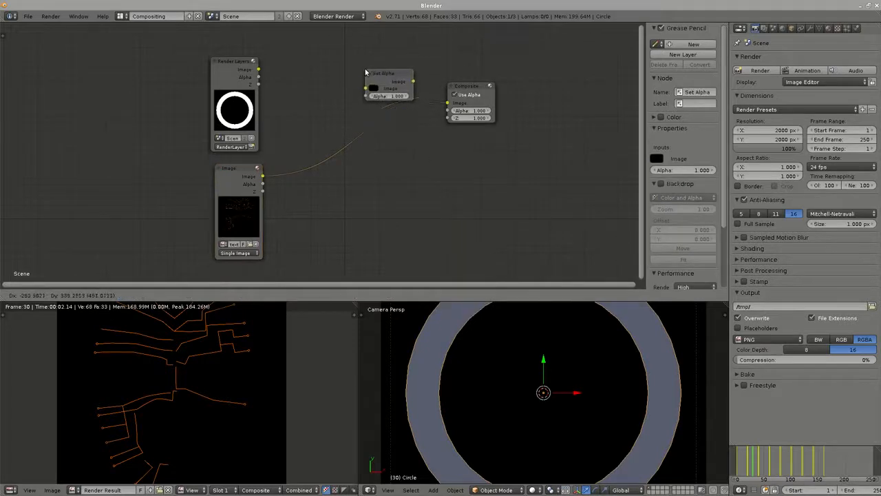
left_click(384, 86)
- Rearrange the nodes and connect the texture to Set Alpha's Image input, the ring render to its Alpha input, and its output to Composite
left_click_drag(228, 78, 301, 193)
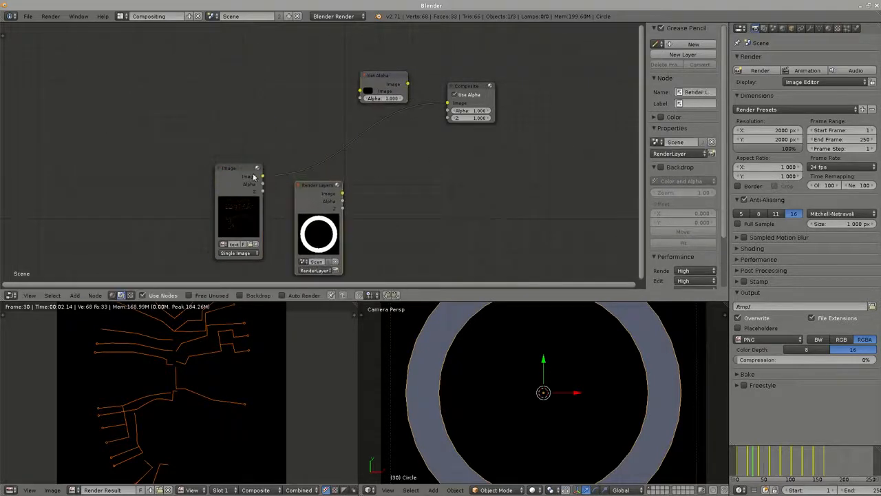
left_click_drag(234, 189, 249, 74)
left_click_drag(304, 176, 359, 97)
left_click_drag(254, 65, 419, 102)
left_click_drag(231, 188, 216, 184)
left_click_drag(387, 84, 368, 109)
scroll(207, 371, "down", 4)
scroll(197, 375, "up", 2)
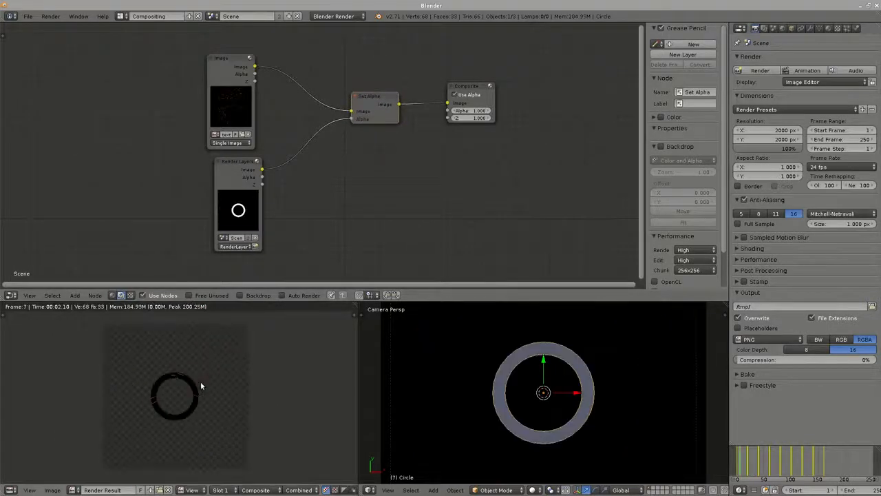
scroll(200, 384, "up", 2)
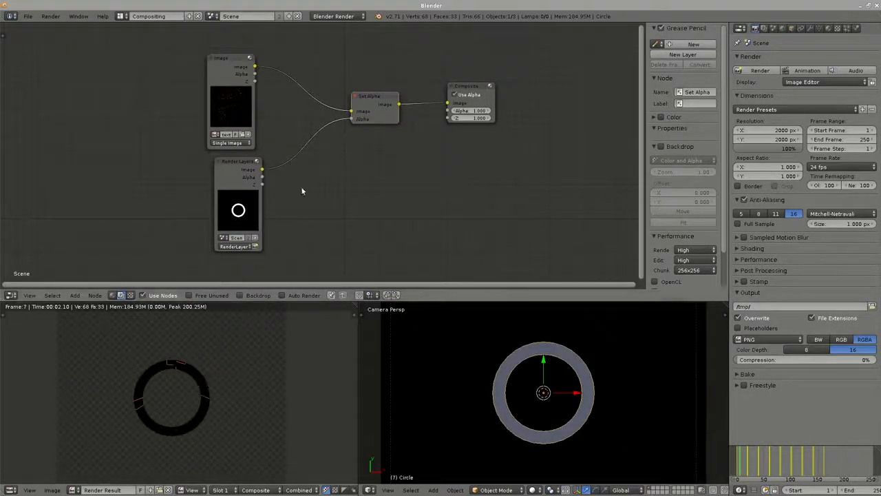
- Insert a Gaussian Blur node with X and Y set to 40 between Render Layers and Set Alpha, and hide the node editor's properties sidebar
key("shift+a")
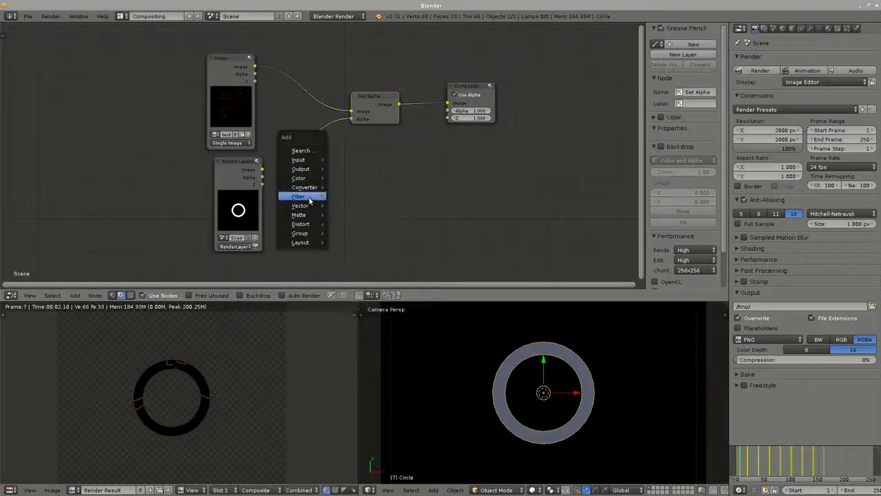
mouse_move(310, 200)
left_click(348, 202)
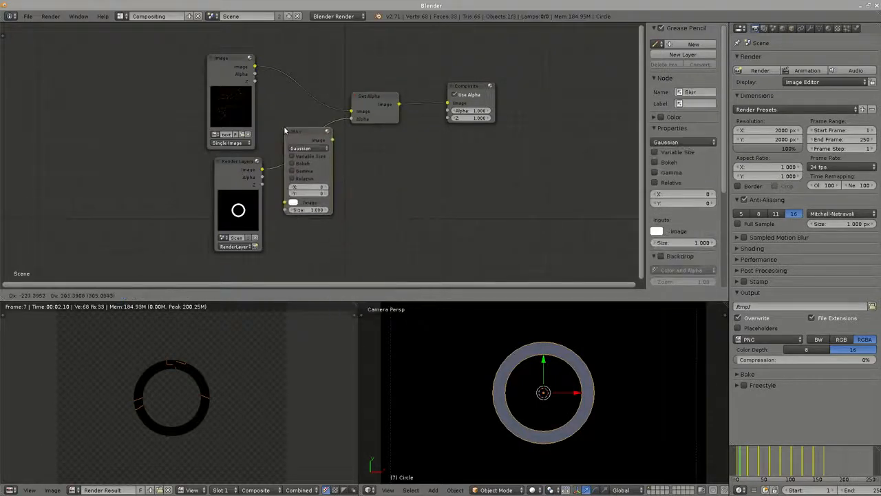
left_click(284, 128)
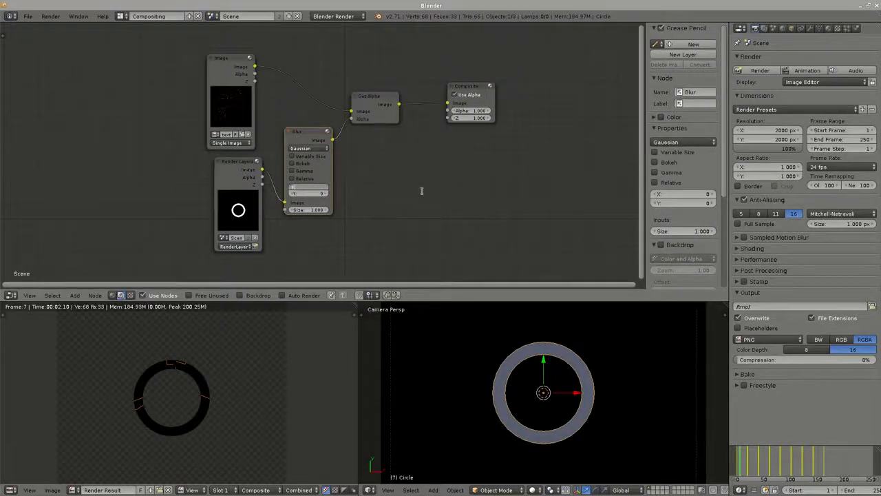
type("40")
key("Return")
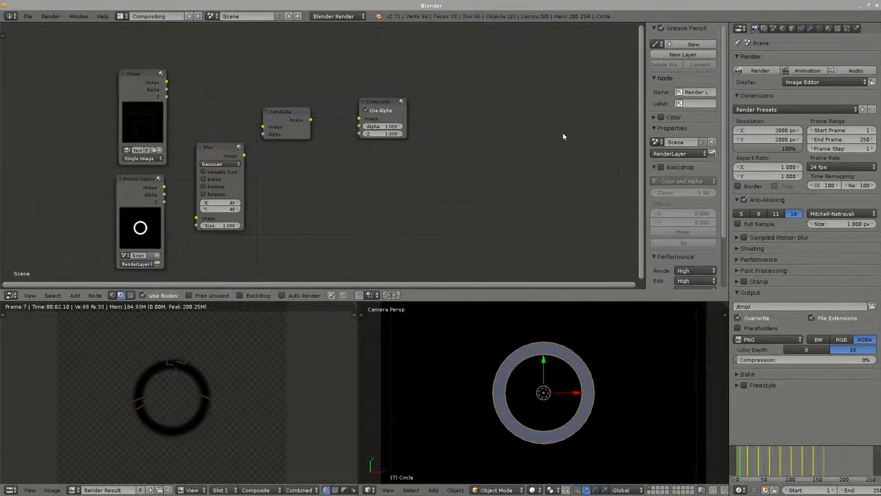
key("n")
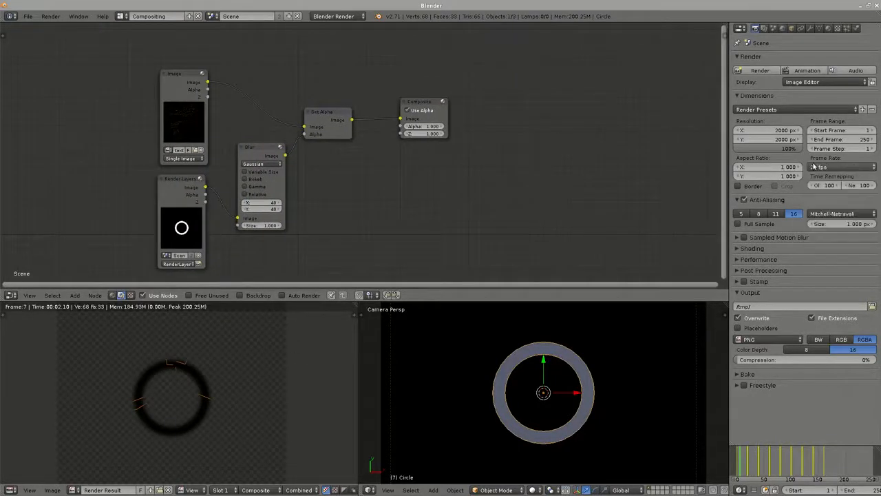
- Set the scene's frame rate to 29.97 fps and check the folder selection for the render output
left_click(836, 167)
left_click(829, 206)
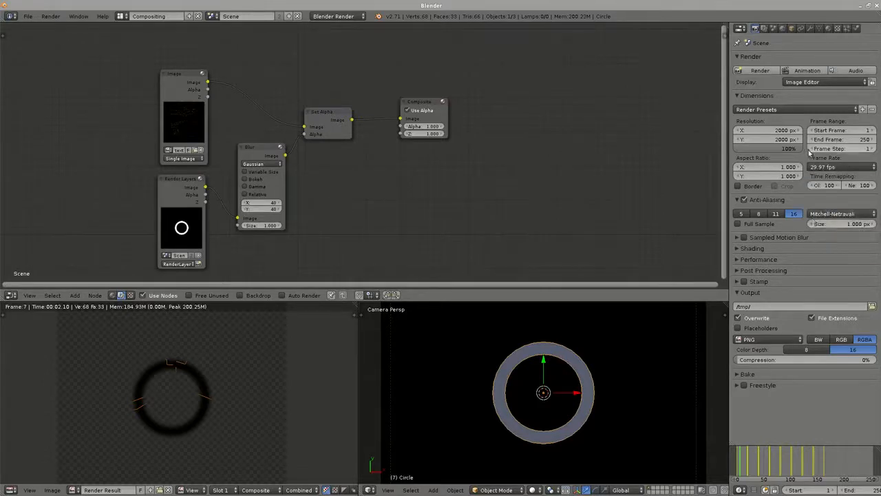
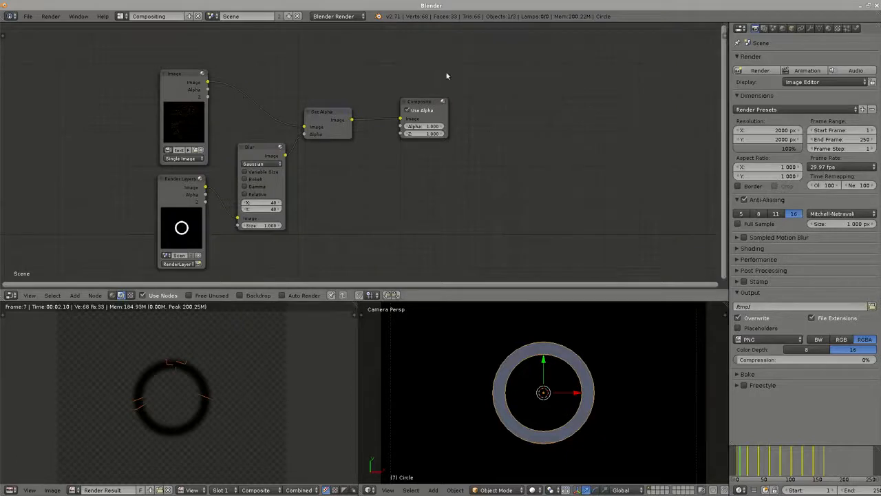
middle_click_drag(515, 137, 518, 135)
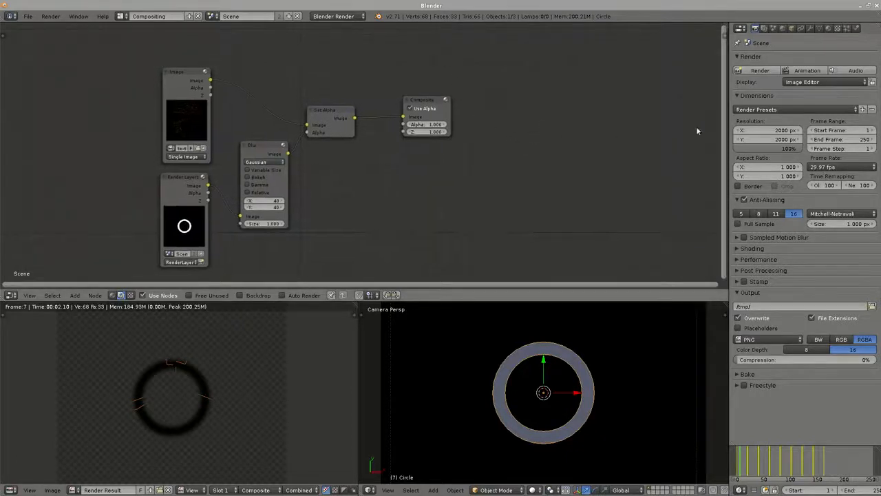
left_click(872, 308)
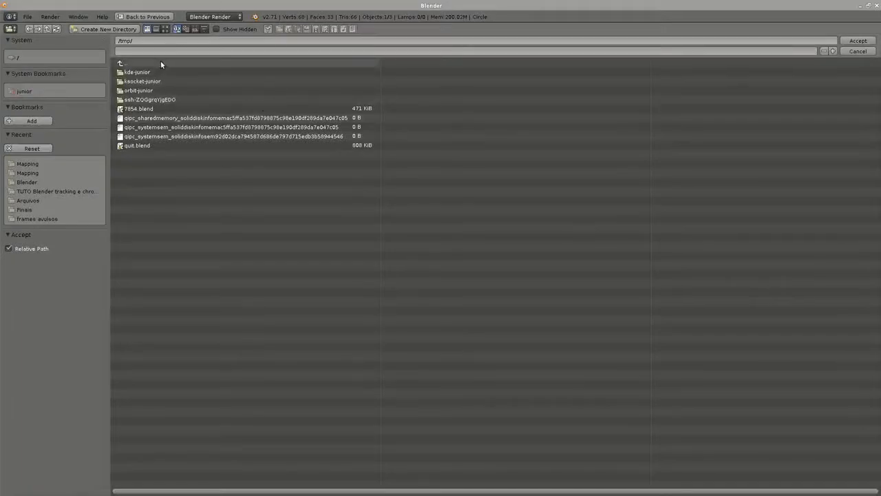
key("Escape")
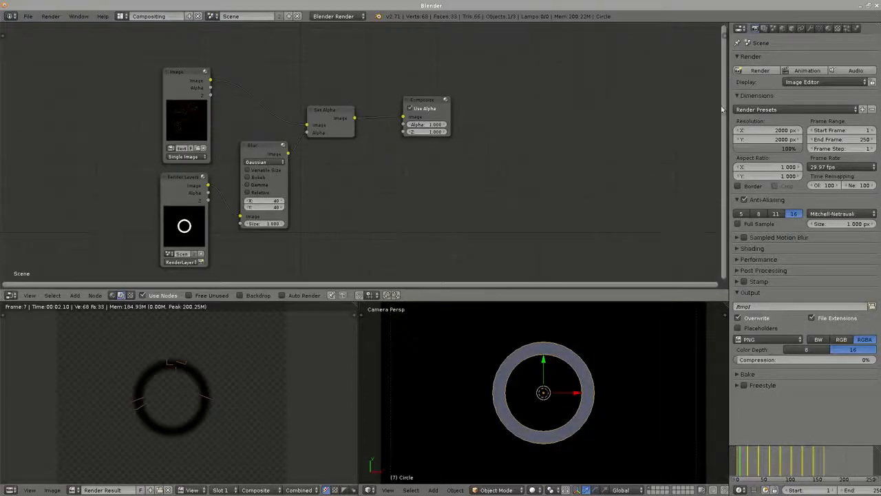
middle_click_drag(493, 164, 497, 155)
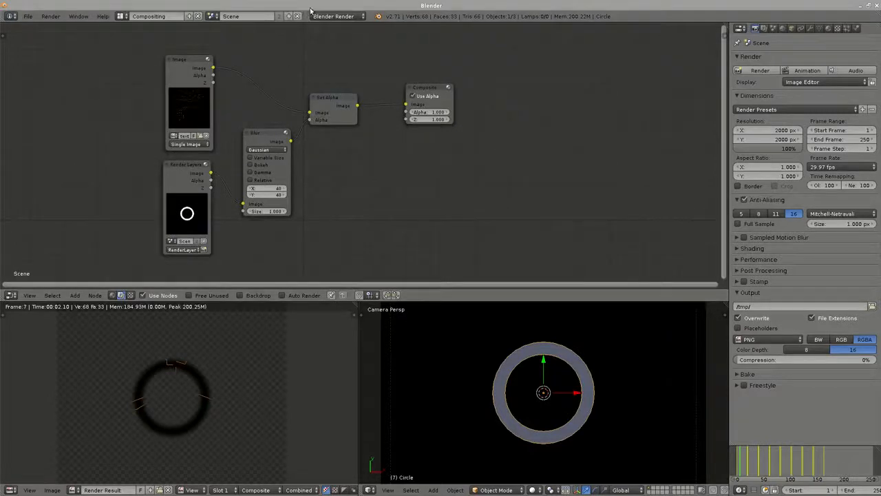
middle_click_drag(320, 75, 311, 80)
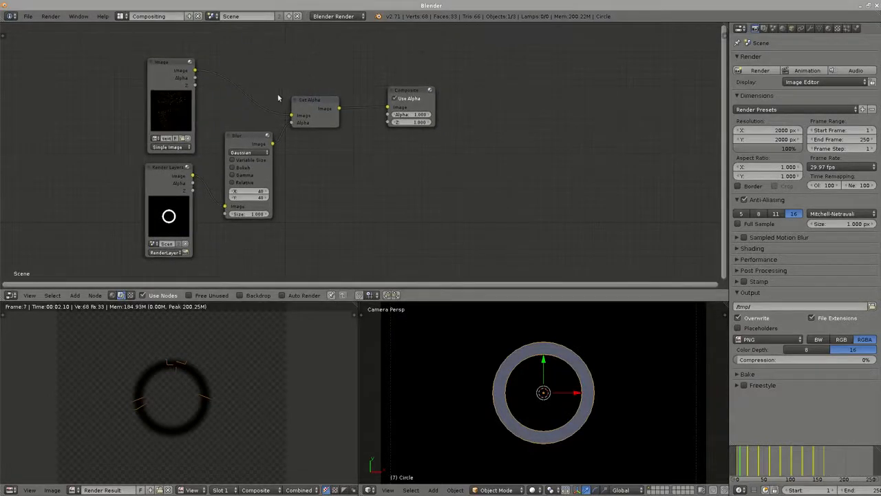
scroll(286, 221, "down", 2)
scroll(286, 222, "up", 2)
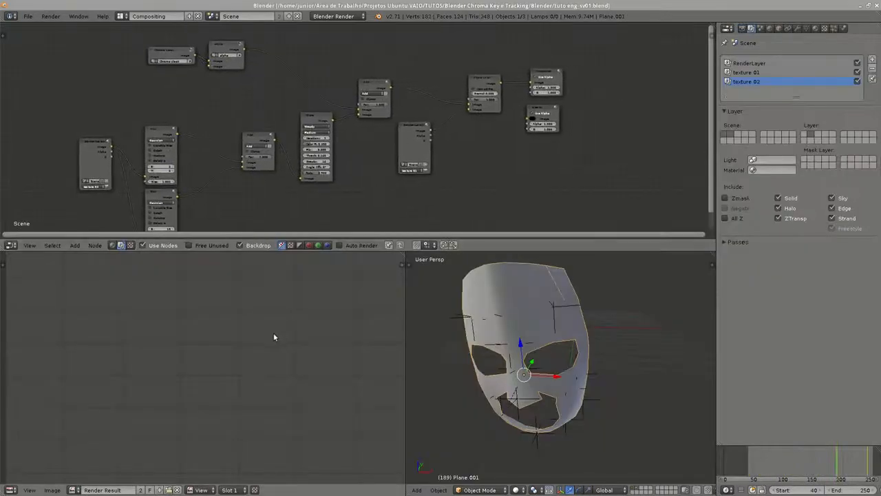
- Switch to the Default layout and duplicate the line-texture face mask in the right side view, placing the copy slightly in front
key("F12")
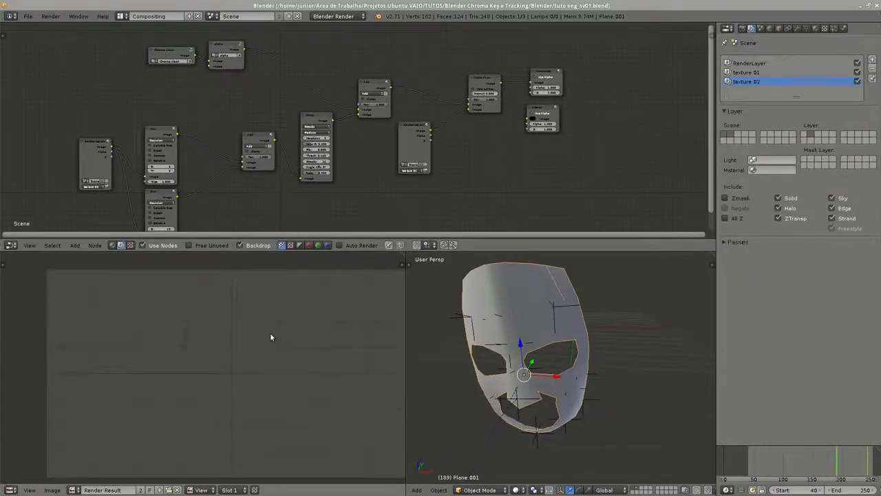
mouse_move(534, 327)
middle_mouse_down()
mouse_move(466, 316)
mouse_move(662, 311)
mouse_move(571, 318)
mouse_move(602, 319)
middle_mouse_up()
key("ctrl+Right")
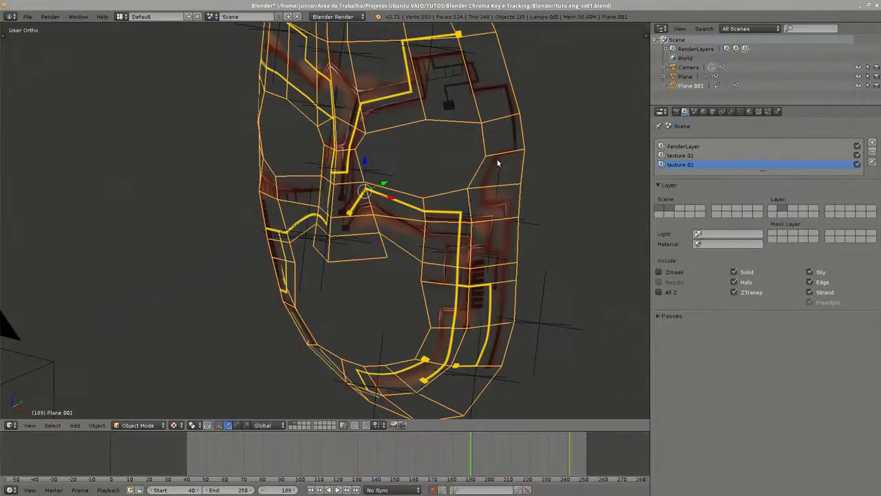
key("KP_3")
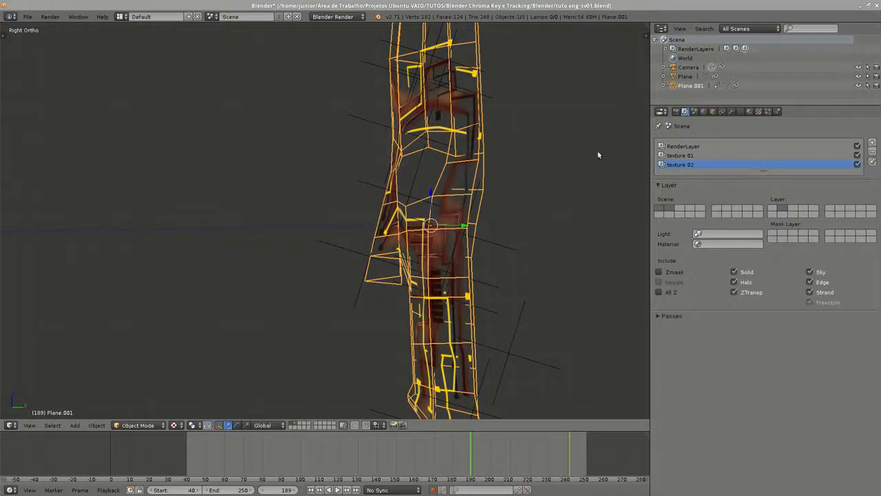
key("shift+d")
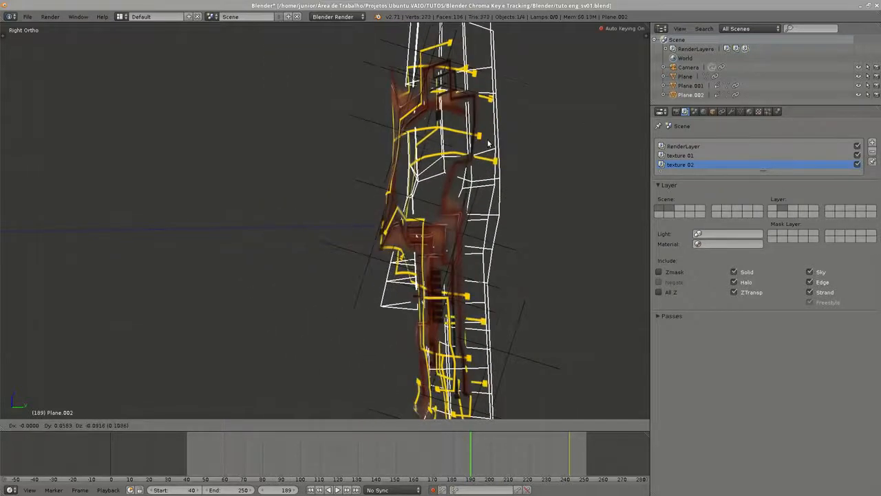
left_click(469, 144)
- Review the copied mask's textura_02 material and layout 2 texture settings, and delete the copy
left_click(749, 112)
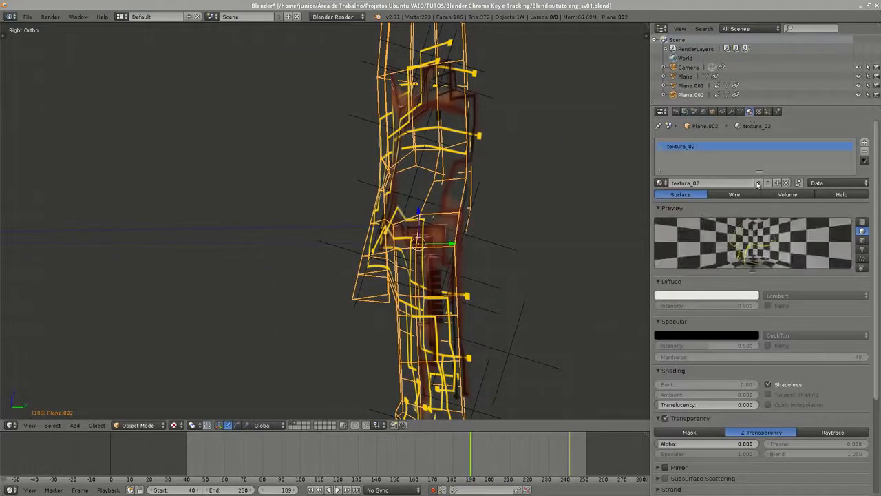
left_click(712, 182)
left_click(759, 112)
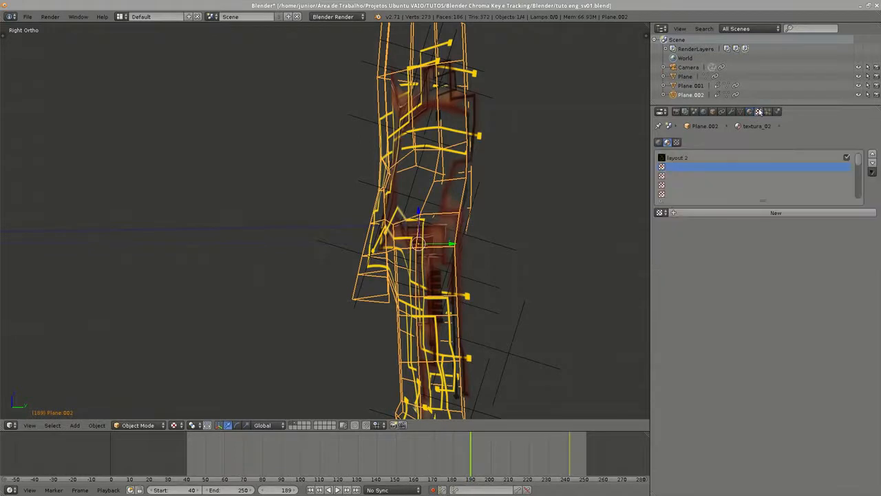
left_click(692, 158)
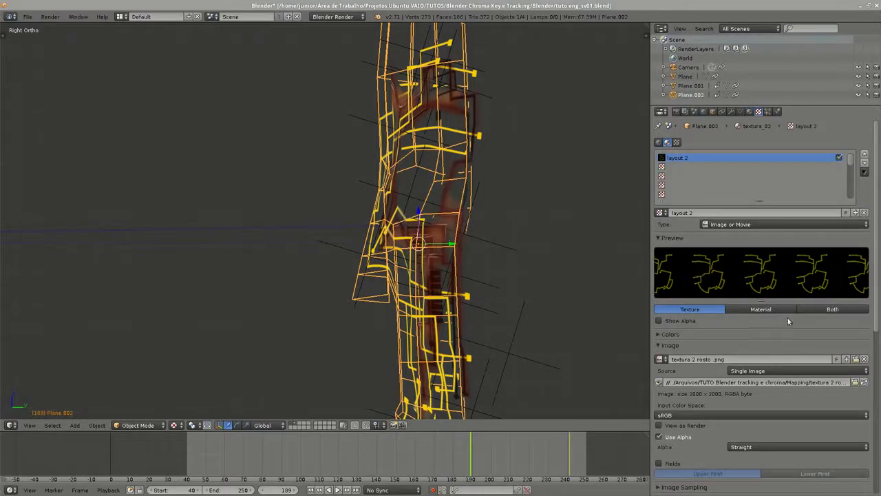
left_click_drag(875, 204, 878, 388)
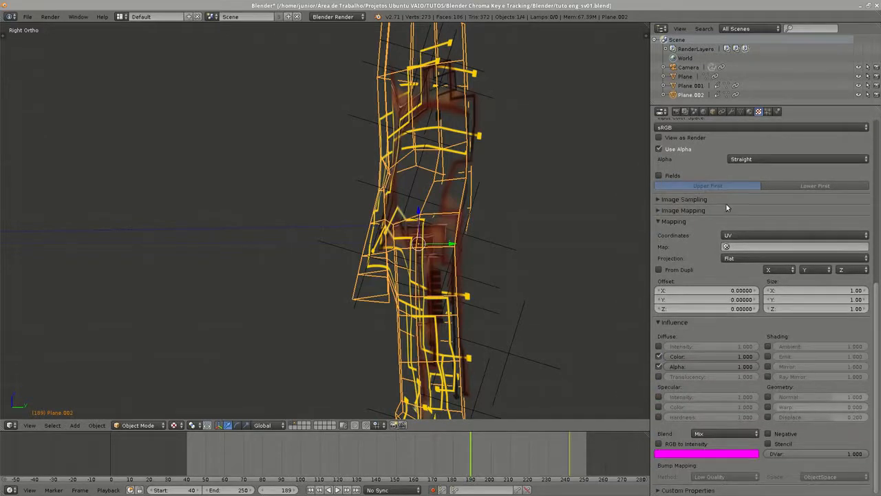
scroll(878, 337, "up", 10)
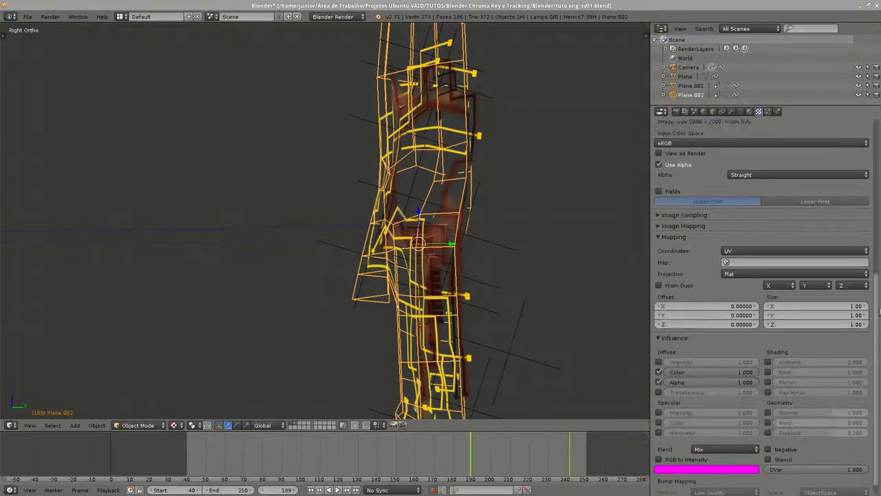
scroll(765, 303, "down", 4)
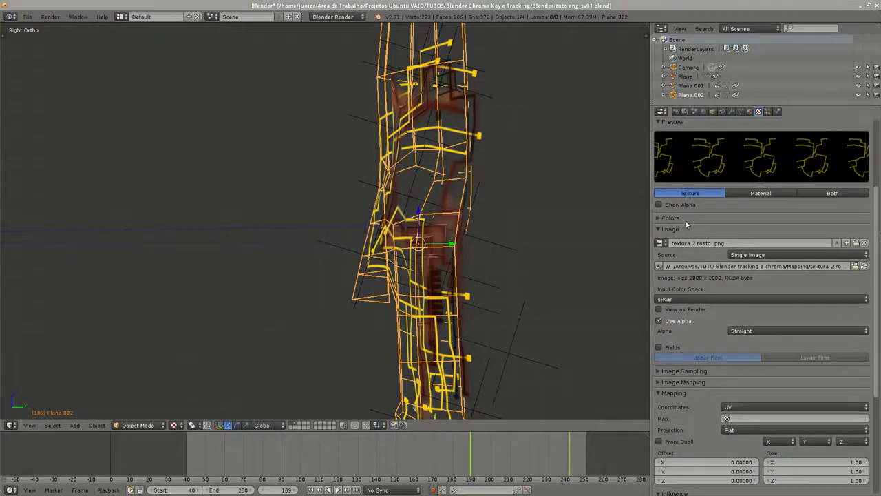
scroll(875, 199, "up", 4)
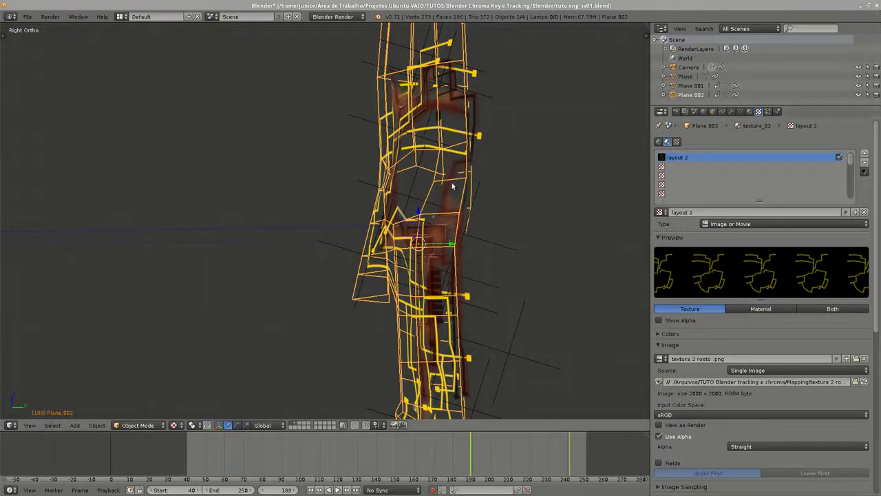
key("x")
left_click(262, 117)
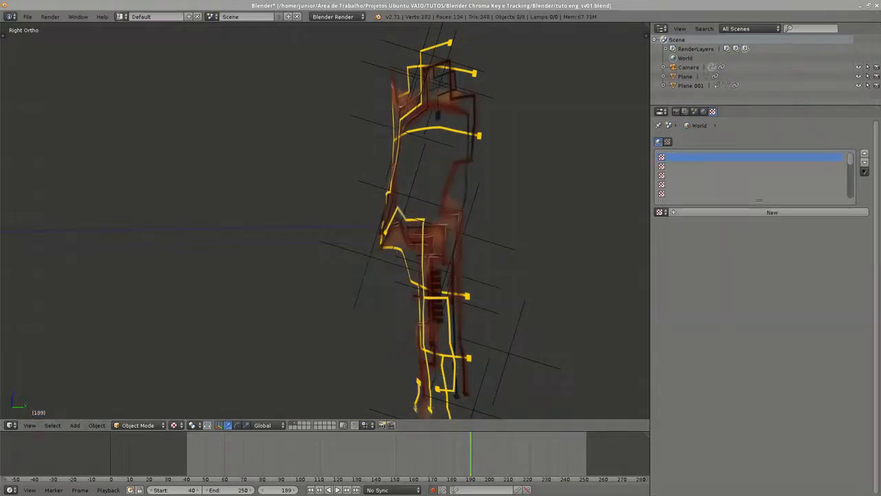
- Return to the Compositing layout and duplicate the texture 02 Render Layers, Blur, Add and Glare nodes, placing the copies below the originals
left_click(121, 16)
left_click(138, 51)
middle_click_drag(342, 130, 384, 83)
middle_click_drag(394, 114, 394, 101)
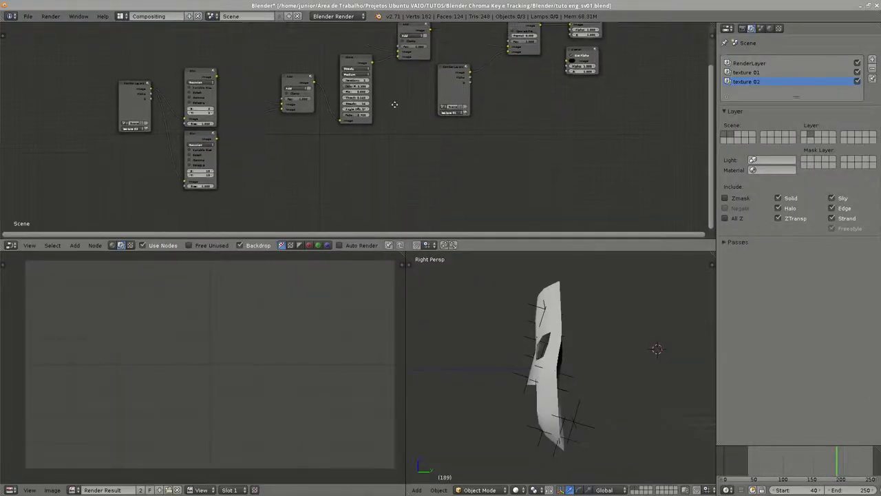
scroll(365, 149, "down", 4)
middle_click_drag(315, 157, 310, 154)
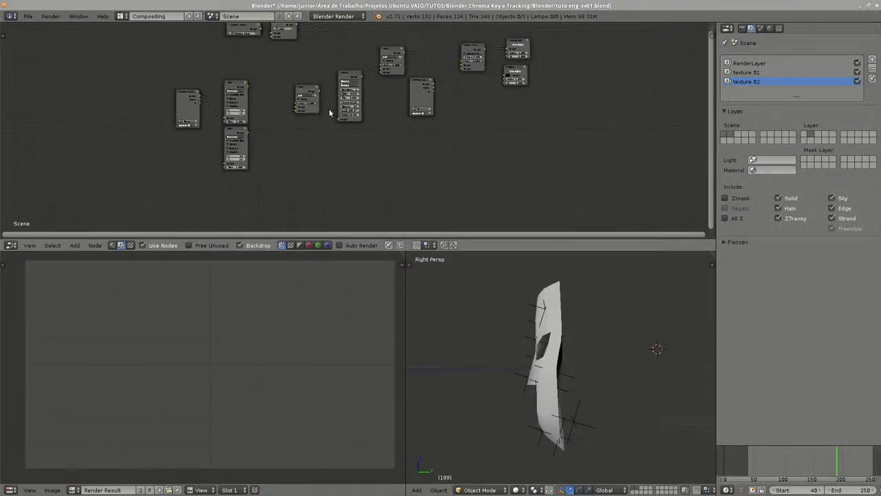
middle_click_drag(322, 110, 320, 124)
left_click_drag(142, 104, 354, 167)
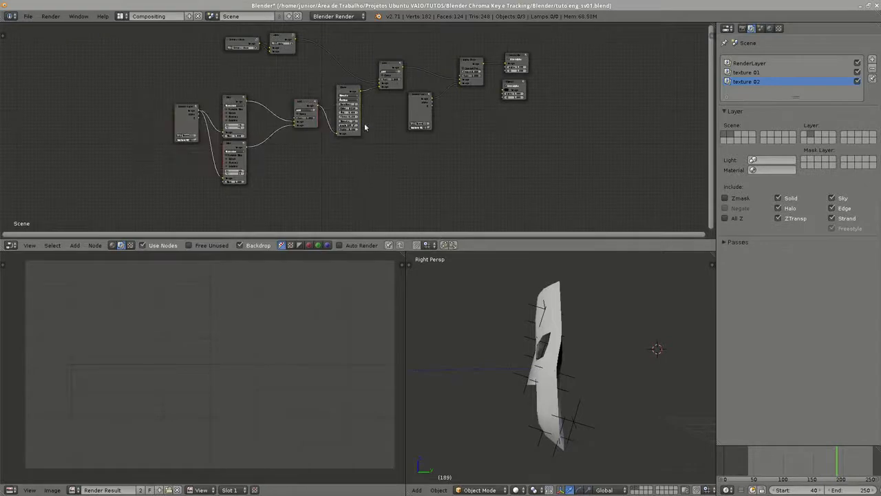
middle_click_drag(340, 98, 332, 76)
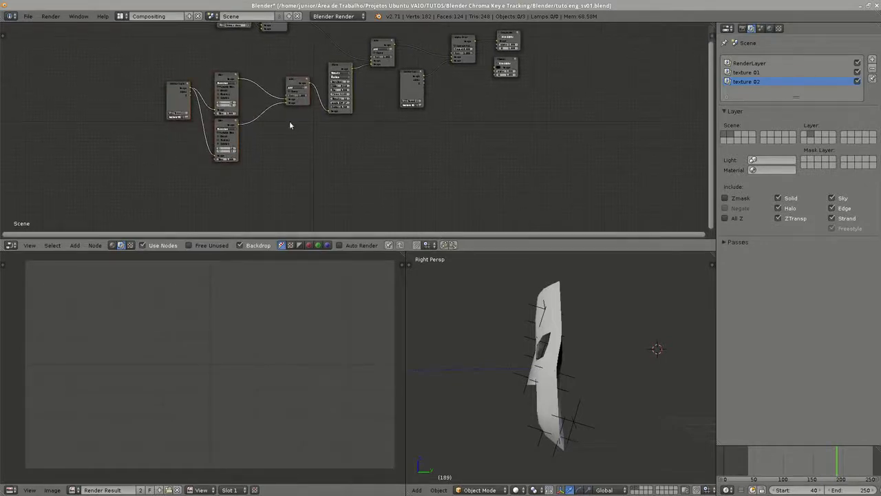
key("shift+d")
left_click(390, 173)
middle_click_drag(389, 173, 336, 208)
key("a")
- Move the Composite and Viewer nodes farther away from Alpha Over to make room between them
left_click(238, 115)
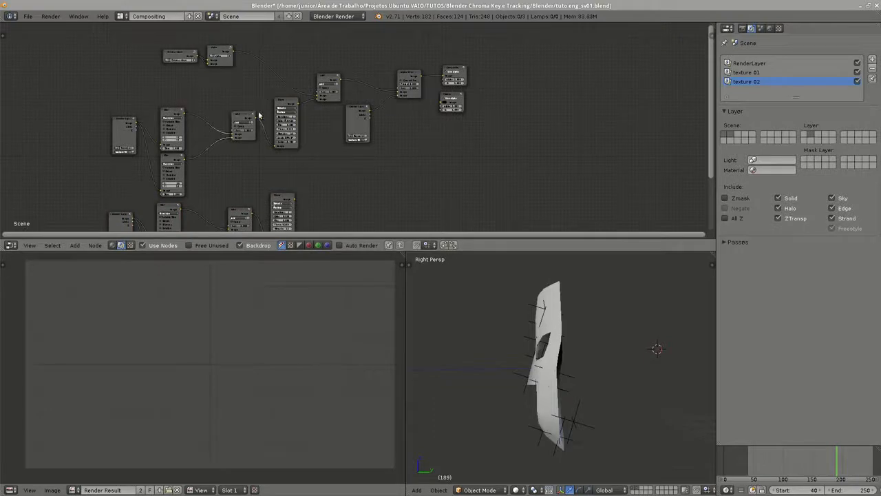
key("a")
key("g")
left_click(628, 116)
scroll(425, 114, "up", 5)
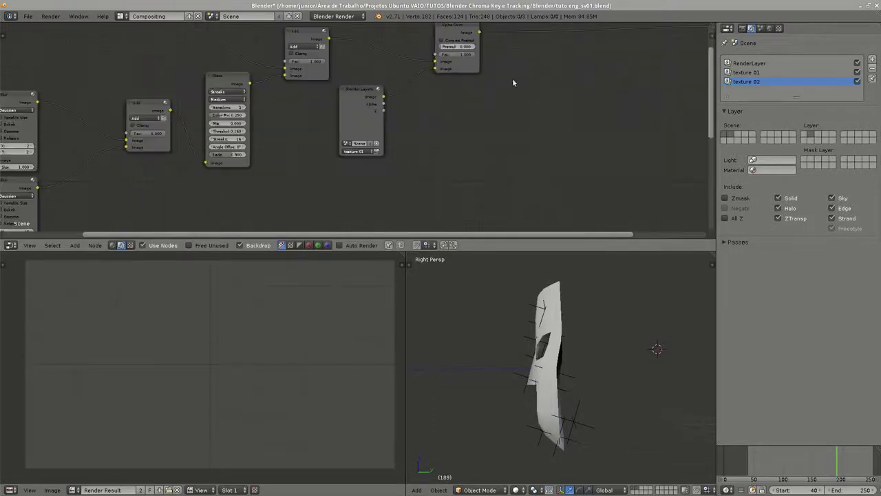
- Duplicate the Add node that precedes Alpha Over and place the copy between Alpha Over and Composite
right_click(149, 87)
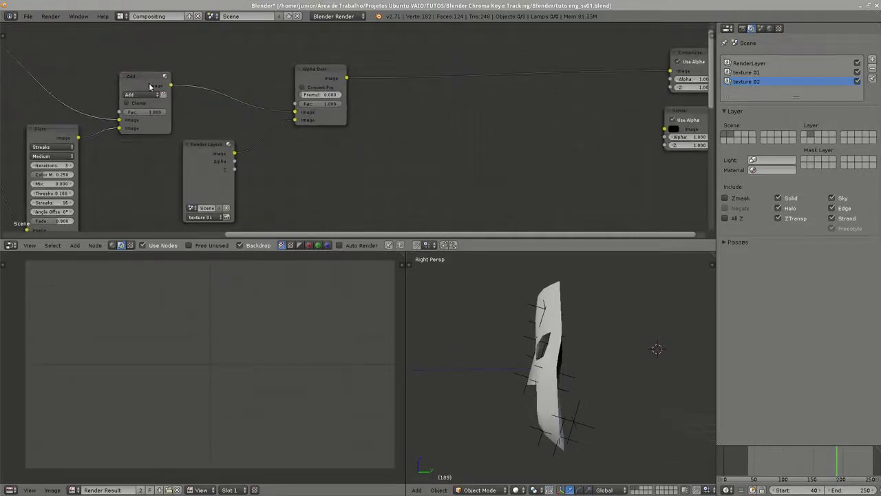
key("shift+d")
left_click(481, 64)
middle_click_drag(396, 229, 405, 177)
scroll(404, 177, "down", 2)
scroll(405, 177, "down", 4)
- Choose texture 02 as the layer of the duplicated Render Layers node
middle_click_drag(344, 155, 447, 99)
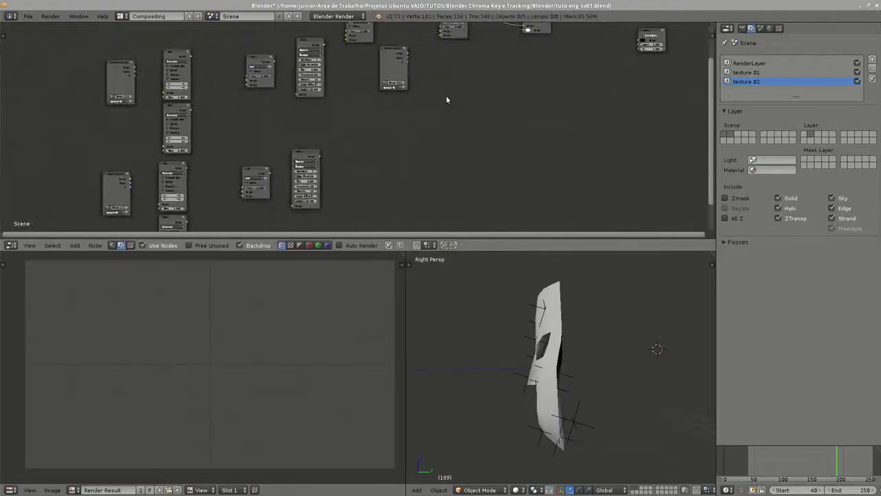
middle_click_drag(184, 214, 269, 173)
scroll(269, 173, "up", 6)
middle_click_drag(132, 186, 216, 155)
left_click(194, 165)
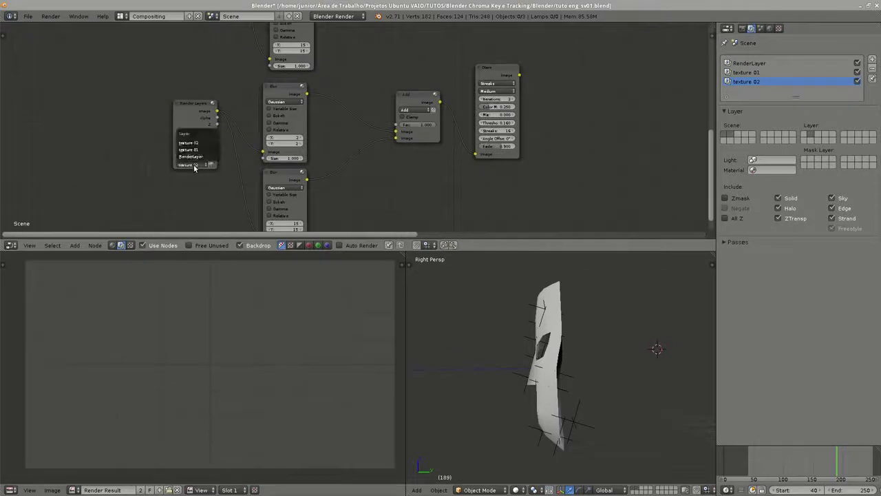
left_click(190, 142)
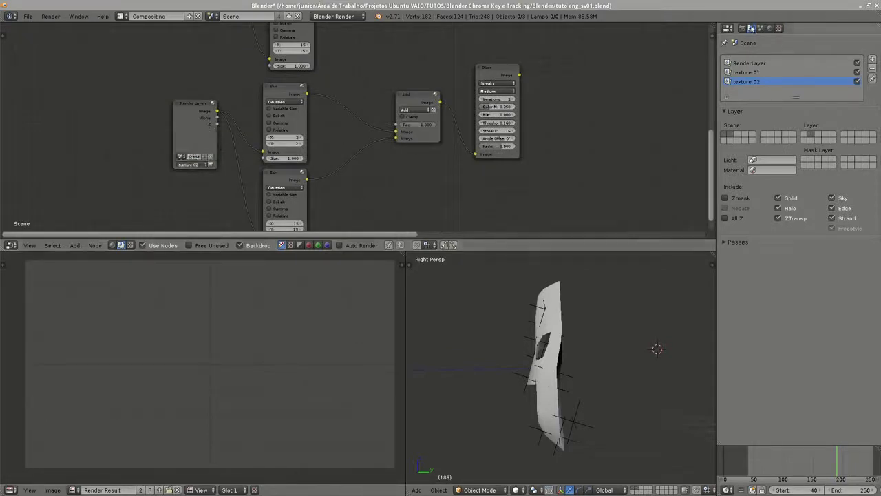
- Delete the duplicated glow branch and the extra Add node placed after Alpha Over
scroll(400, 120, "down", 1)
middle_click_drag(400, 120, 281, 199)
left_click_drag(222, 204, 449, 77)
scroll(549, 89, "down", 1)
middle_click_drag(507, 76, 571, 38)
scroll(473, 122, "up", 1)
scroll(344, 158, "down", 2)
key("b")
left_click_drag(89, 169, 351, 221)
key("x")
key("Home")
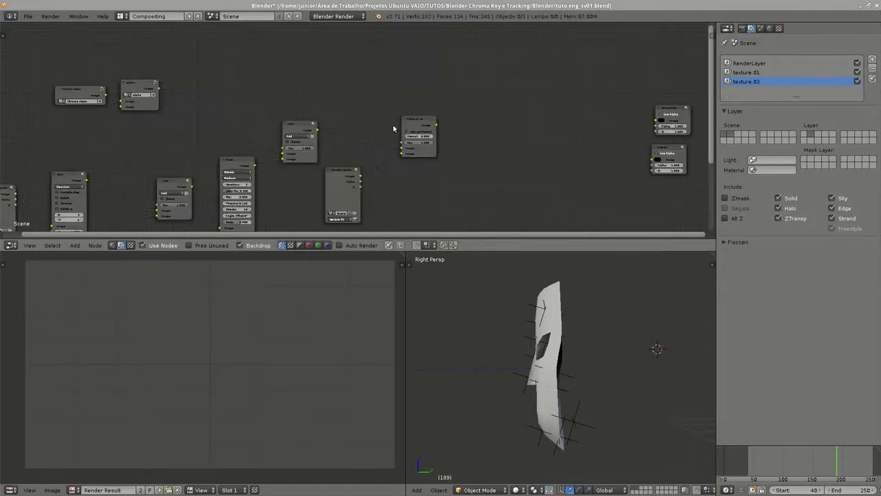
middle_click_drag(393, 124, 378, 79)
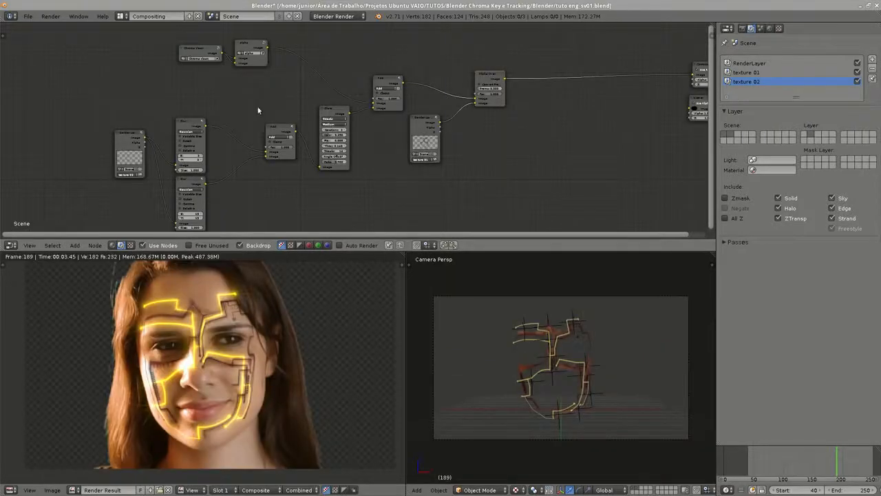
middle_click_drag(258, 110, 354, 104)
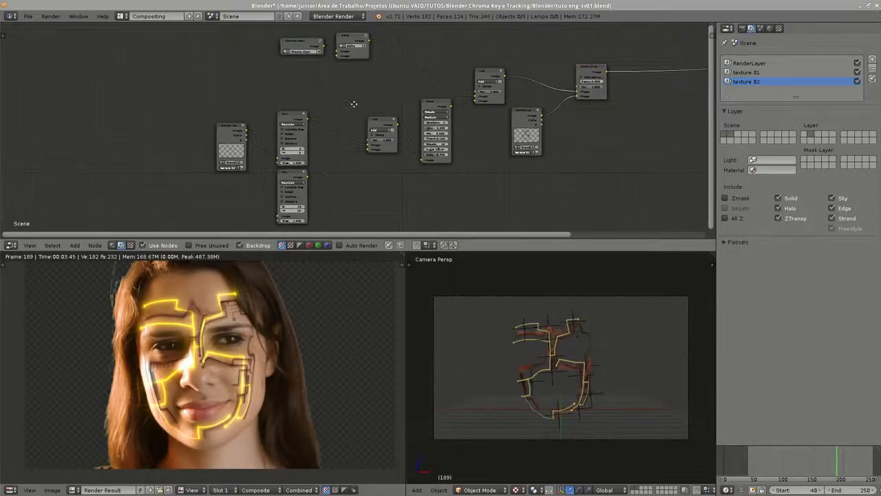
scroll(353, 104, "up", 4)
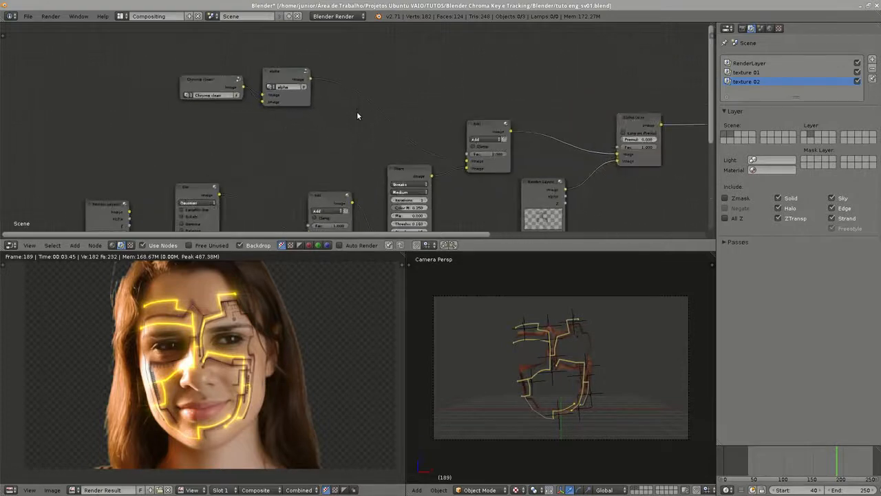
scroll(340, 118, "down", 1)
middle_click_drag(340, 118, 310, 110)
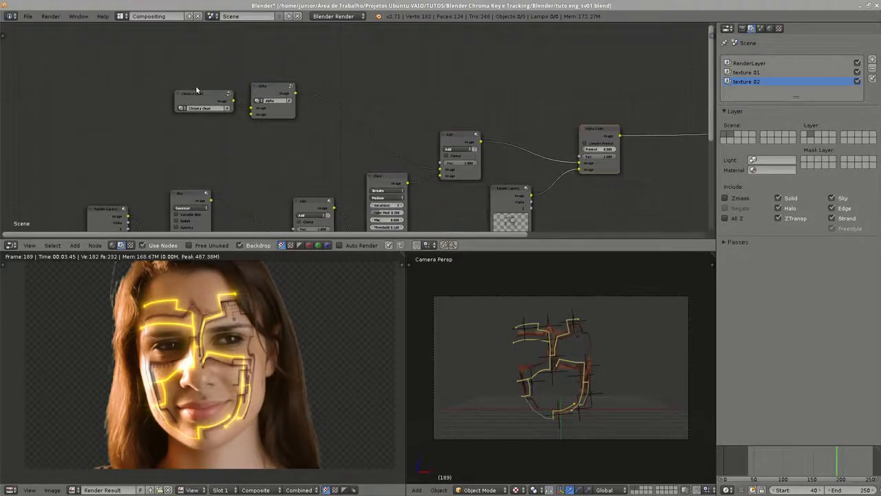
- Move the Chroma clean and alpha nodes farther away from the Add node to make room between them
key("b")
left_click_drag(179, 83, 311, 152)
key("g")
left_click(325, 113)
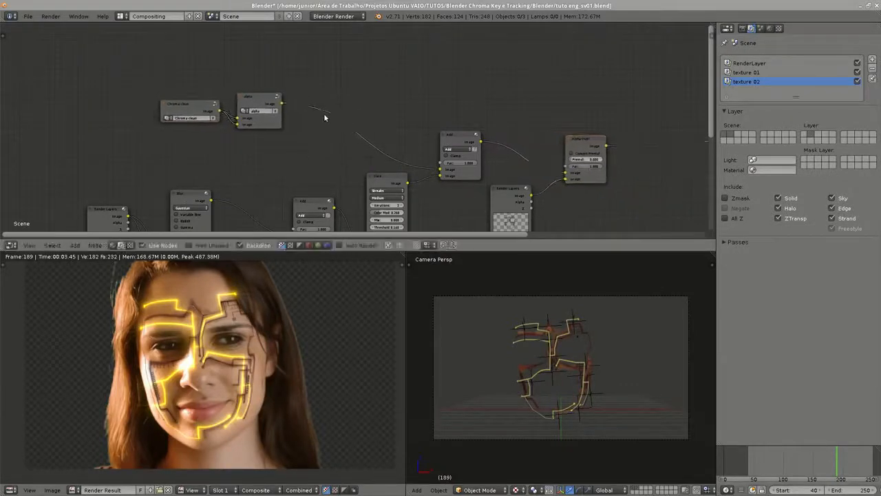
key("b")
left_click_drag(139, 77, 313, 142)
key("g")
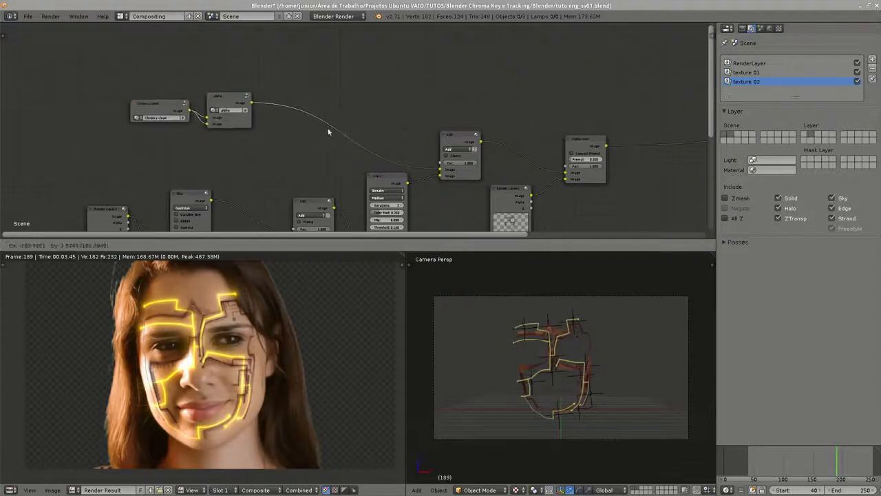
left_click(327, 133)
- Insert a Mix node on the link between the alpha node and the Add node
key("shift+a")
mouse_move(274, 64)
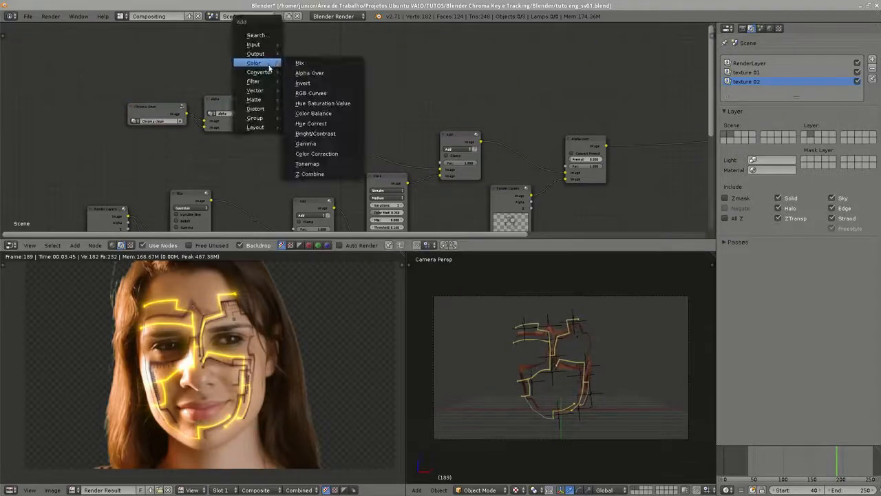
left_click(300, 63)
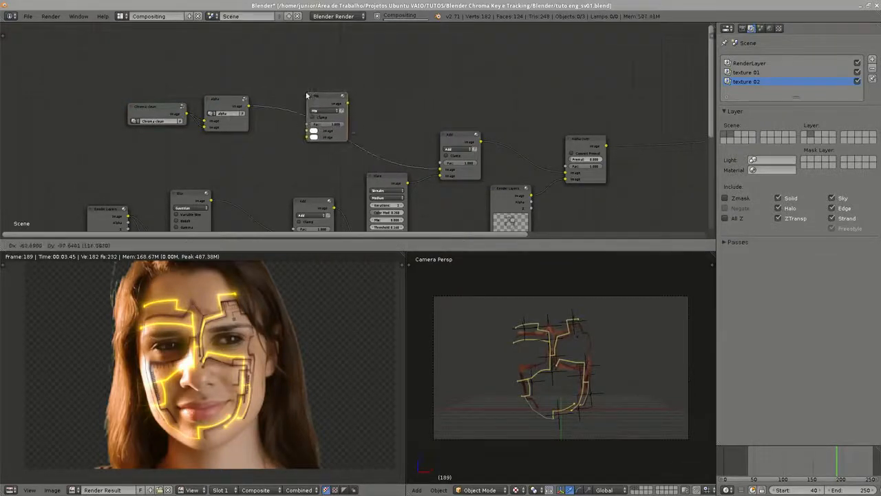
left_click(303, 97)
middle_click_drag(303, 96, 343, 51)
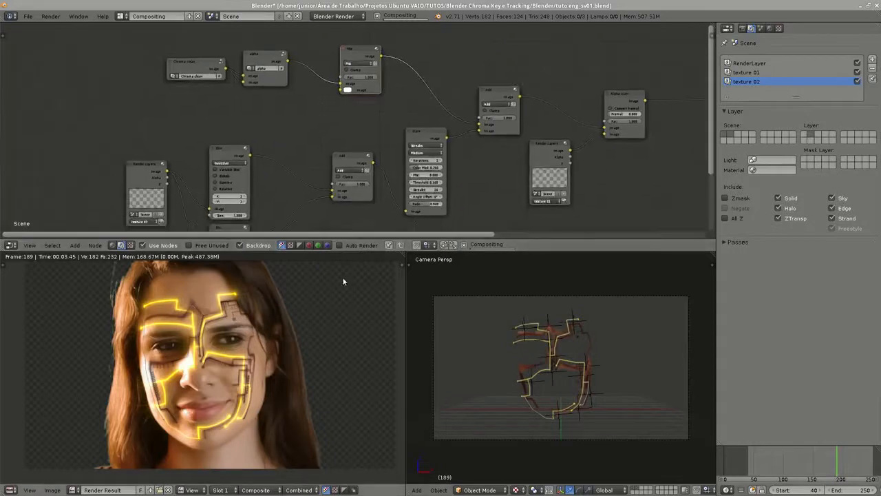
- Reconnect the alpha output to the Mix node's second image input and enable the node's use of alpha
scroll(346, 91, "up", 1)
left_click_drag(340, 82, 342, 87)
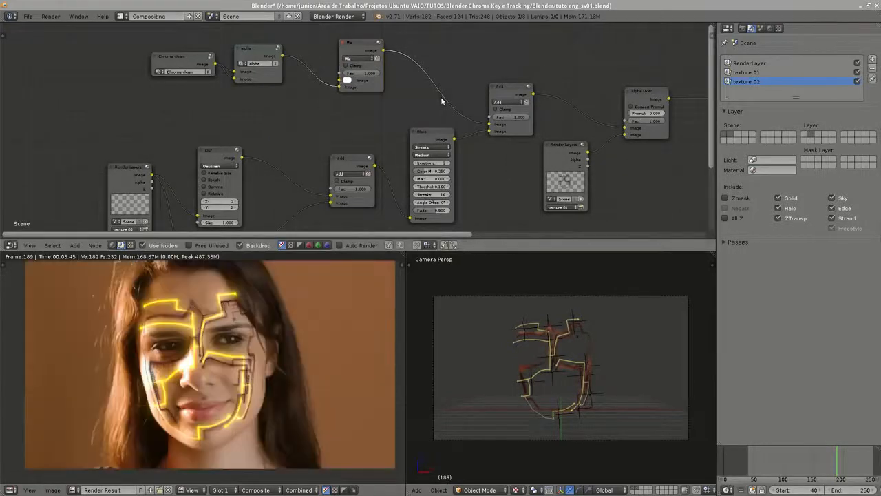
scroll(386, 65, "up", 1)
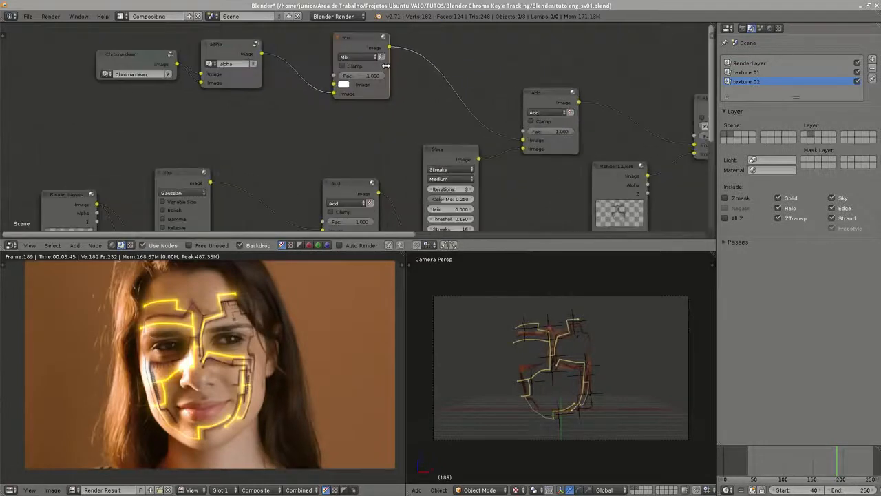
left_click(381, 56)
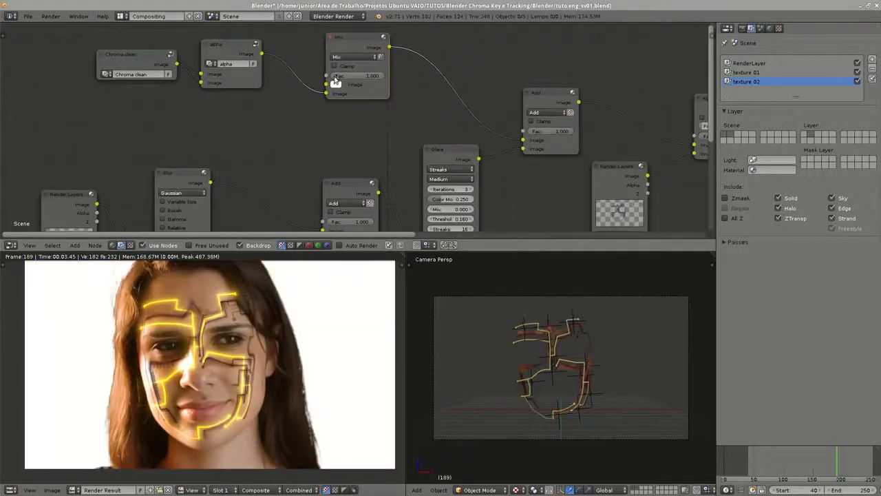
- Set the Mix node's first image colour to a nearly black dark brown as the background
left_click(337, 85)
left_click_drag(362, 132, 400, 140)
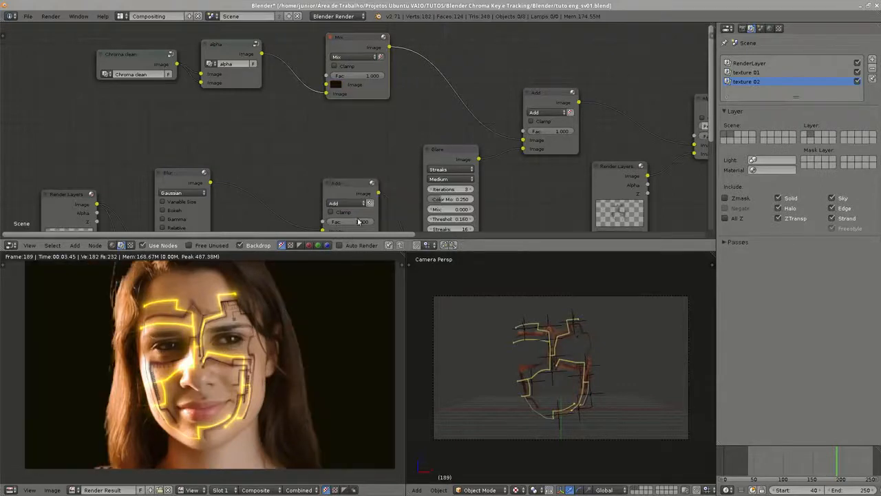
left_click(339, 85)
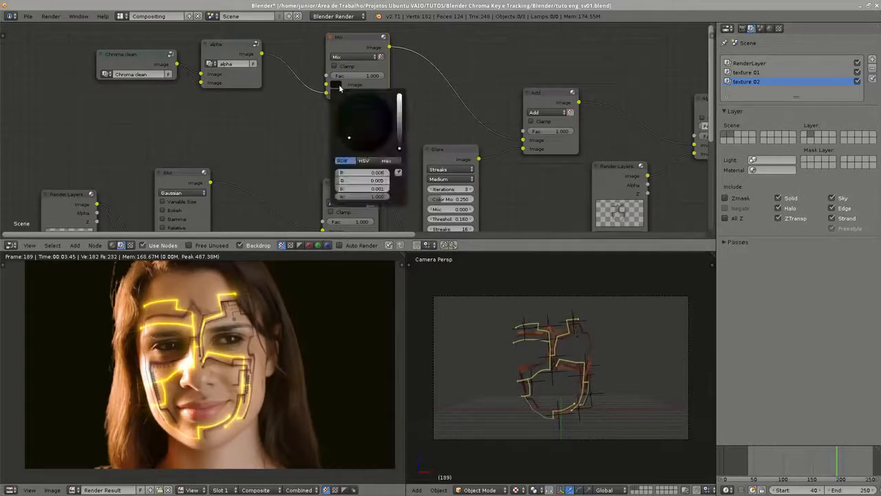
- Examine the node chain and the glowing face lines in the render result against the dark background
scroll(396, 141, "down", 4)
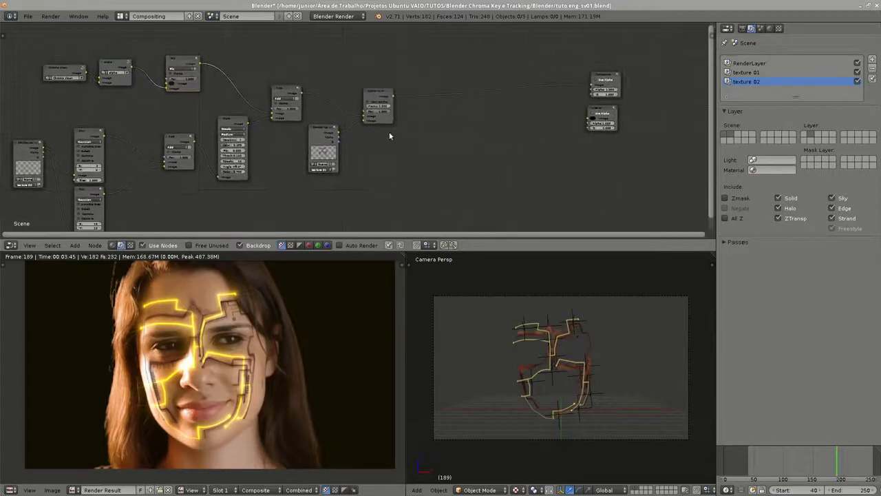
scroll(396, 135, "up", 4)
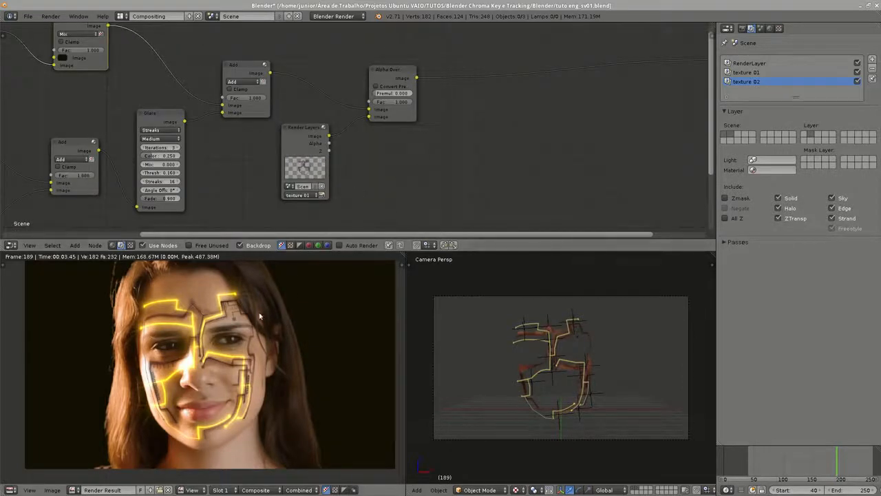
middle_click_drag(234, 347, 257, 372)
scroll(257, 372, "up", 2)
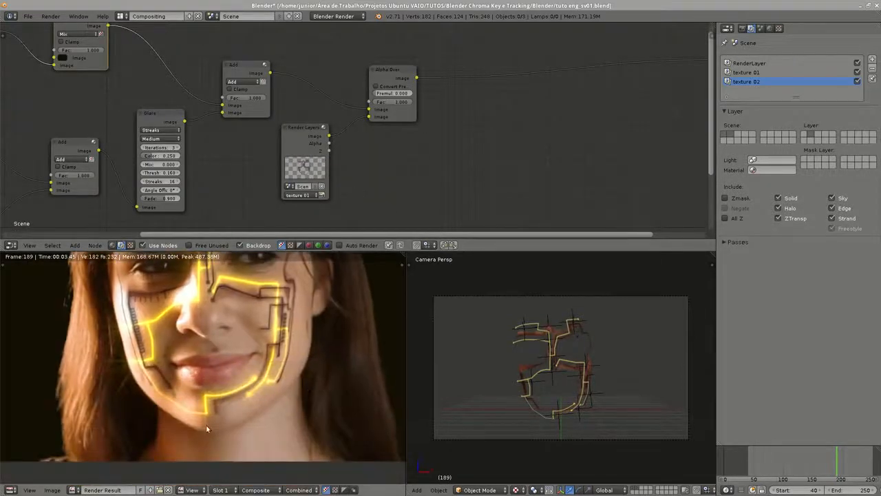
scroll(196, 341, "up", 1)
scroll(196, 341, "down", 3)
scroll(464, 135, "up", 1)
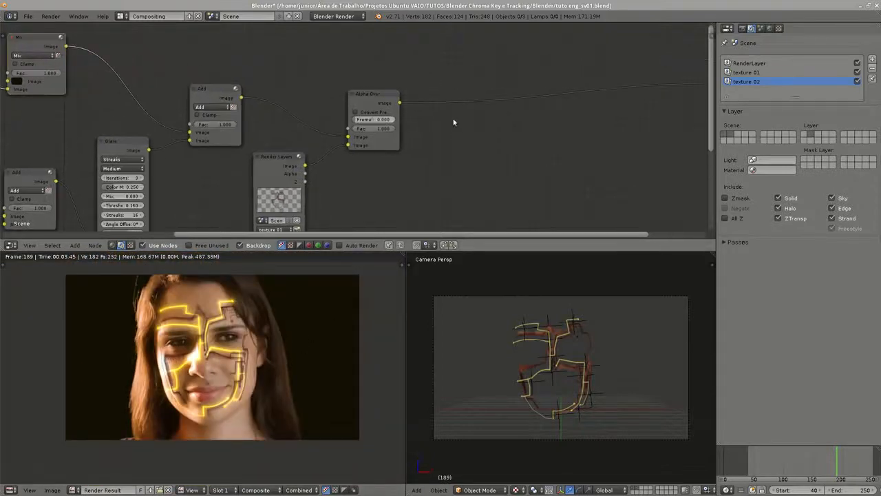
- Insert a Mix node between Alpha Over and Composite and set its blend mode to Add
key("shift+a")
mouse_move(460, 130)
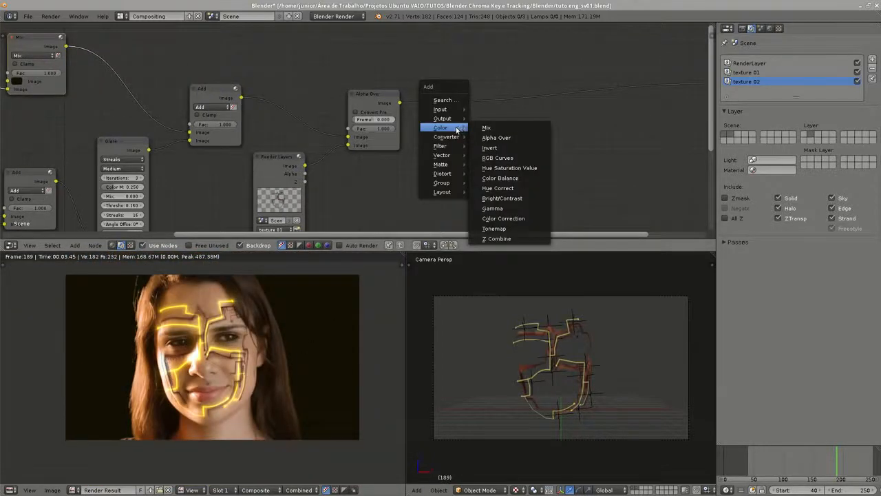
left_click(509, 129)
left_click(520, 116)
left_click(523, 107)
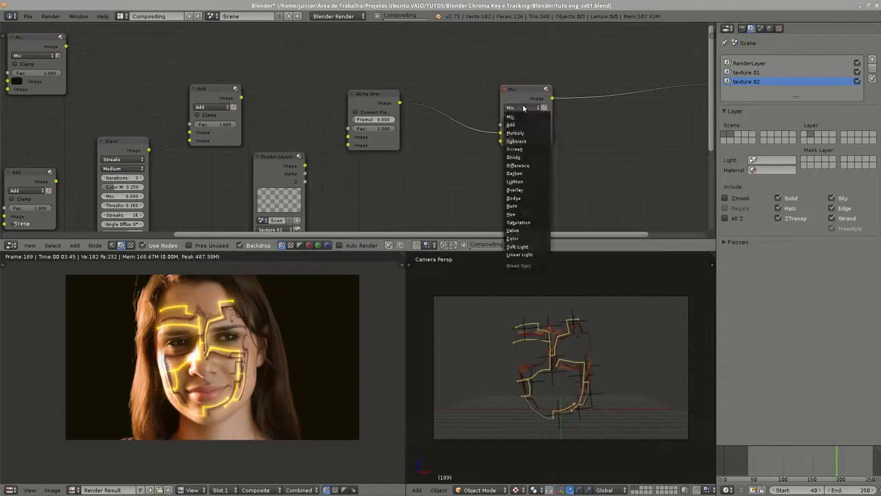
left_click(510, 125)
- Add a Blur node and place it below the link between Alpha Over and the new Add node
middle_click_drag(458, 177, 377, 164)
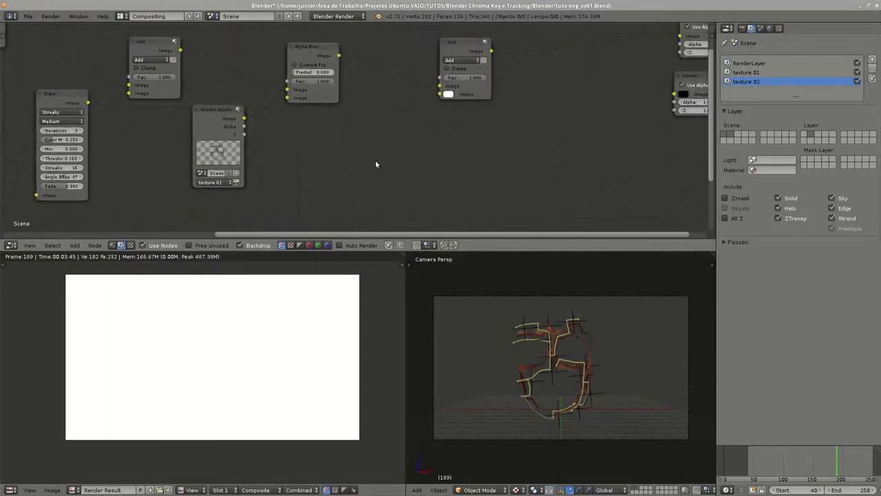
key("shift+a")
mouse_move(376, 162)
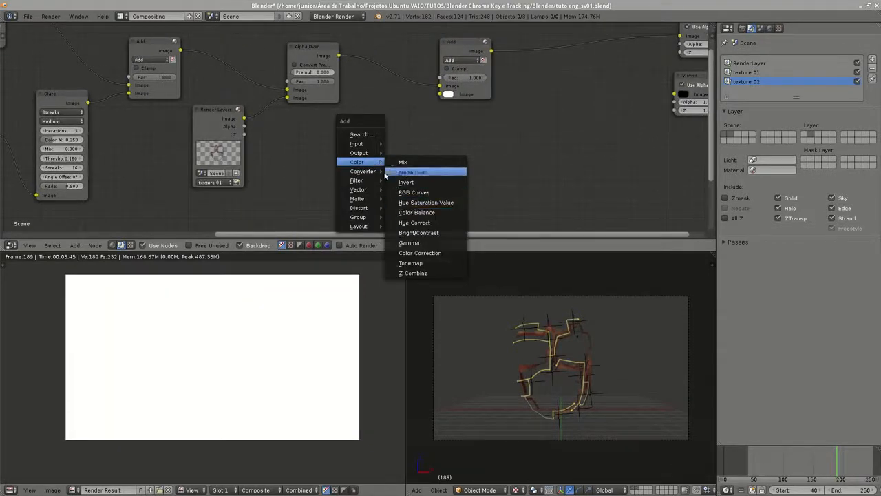
mouse_move(365, 179)
left_click(410, 180)
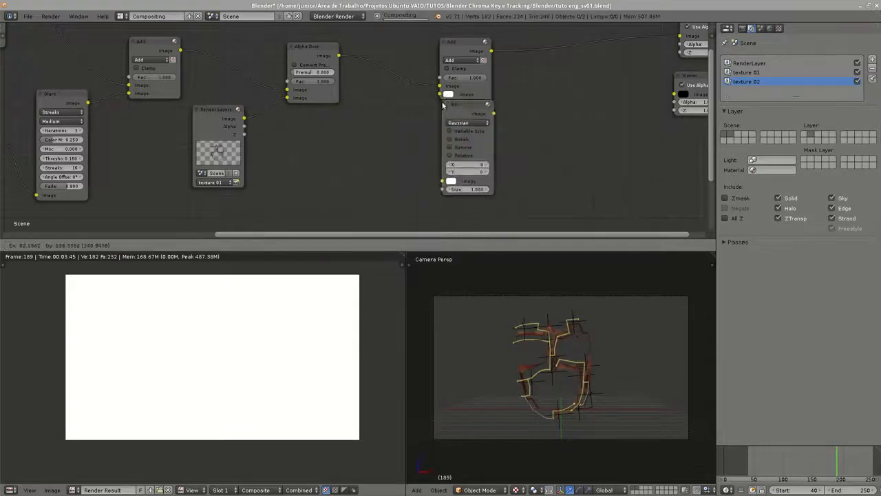
left_click(369, 117)
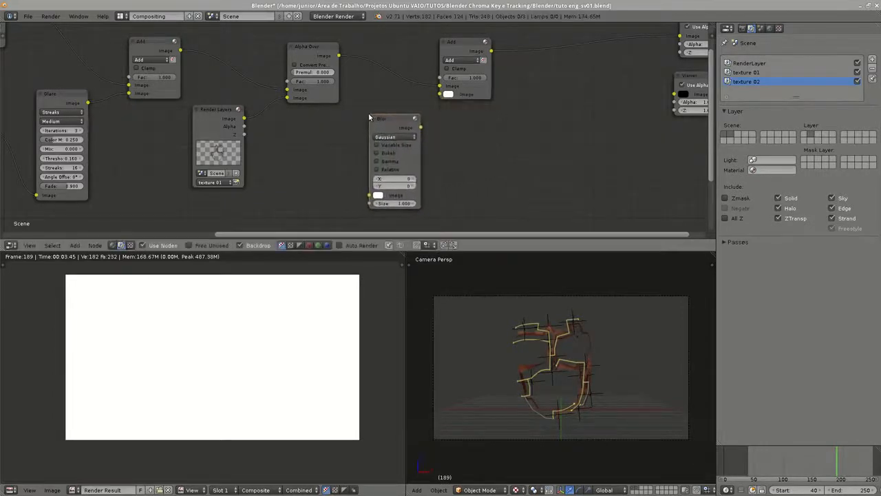
- Set the Blur to X 500 and Y 10, feed it from Alpha Over, and connect its output to the Add node's second image input
left_click(391, 179)
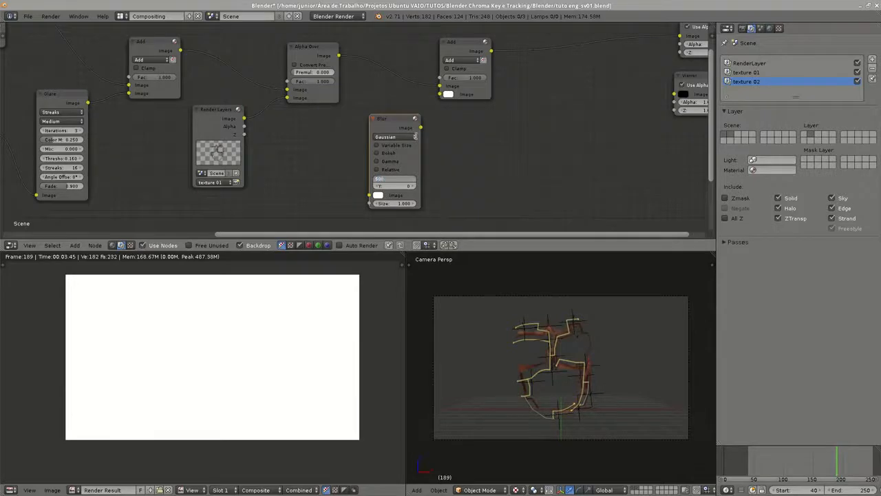
type("500")
key("Tab")
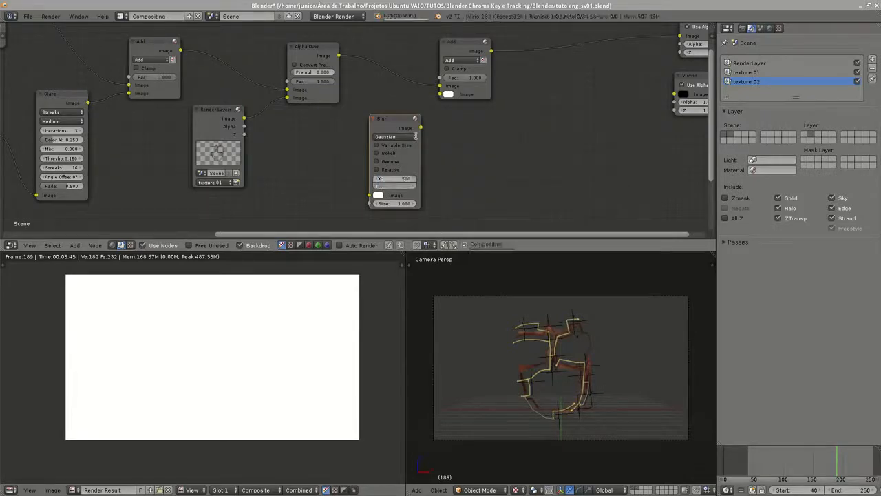
type("10")
key("Return")
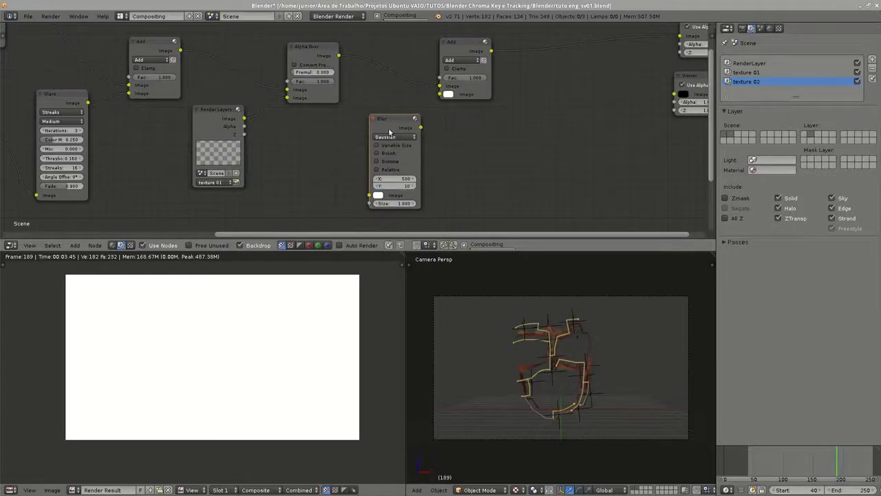
left_click_drag(338, 56, 371, 195)
left_click_drag(420, 128, 440, 86)
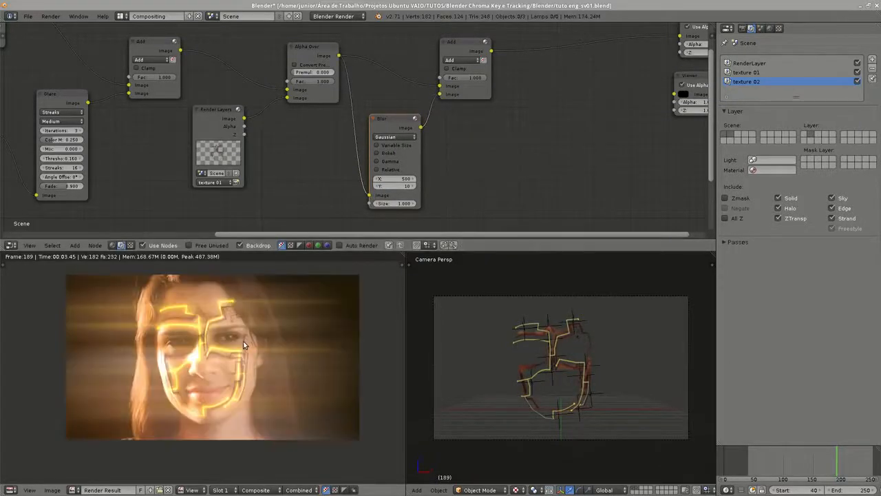
- Set the factor of the Add node after the Blur to 0.1
scroll(228, 334, "up", 2)
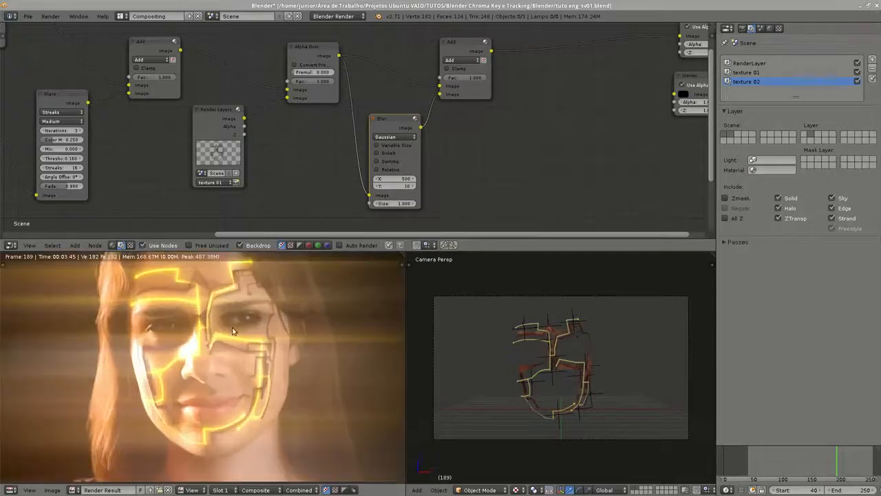
scroll(228, 333, "down", 1)
mouse_move(258, 310)
middle_mouse_down()
mouse_move(241, 333)
mouse_move(250, 324)
middle_mouse_up()
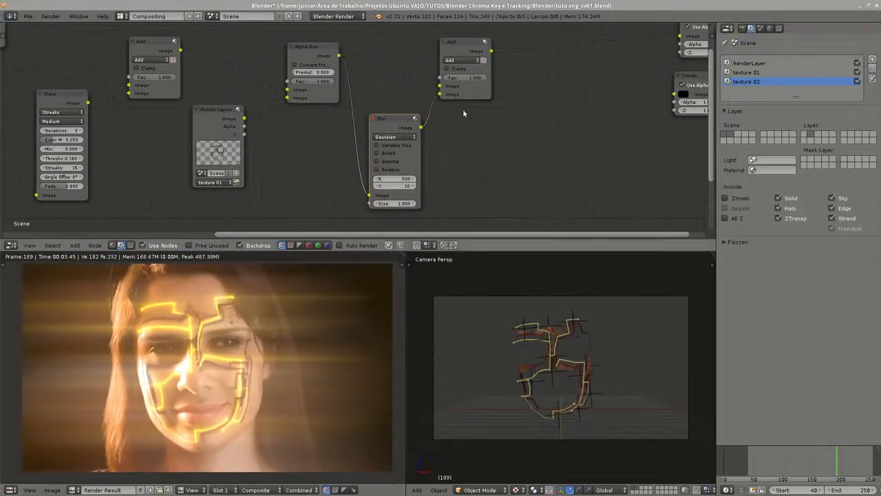
middle_click_drag(462, 109, 451, 113)
middle_click_drag(434, 166, 435, 157)
left_click(448, 75)
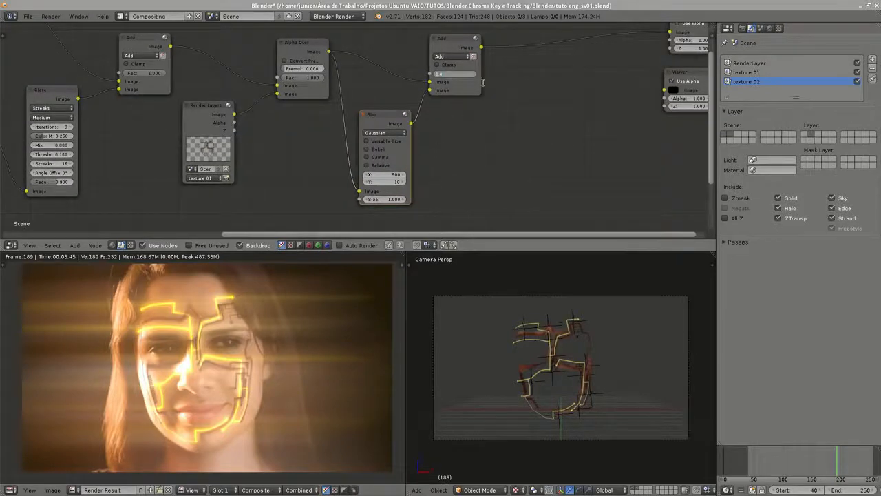
type("0.1")
key("Return")
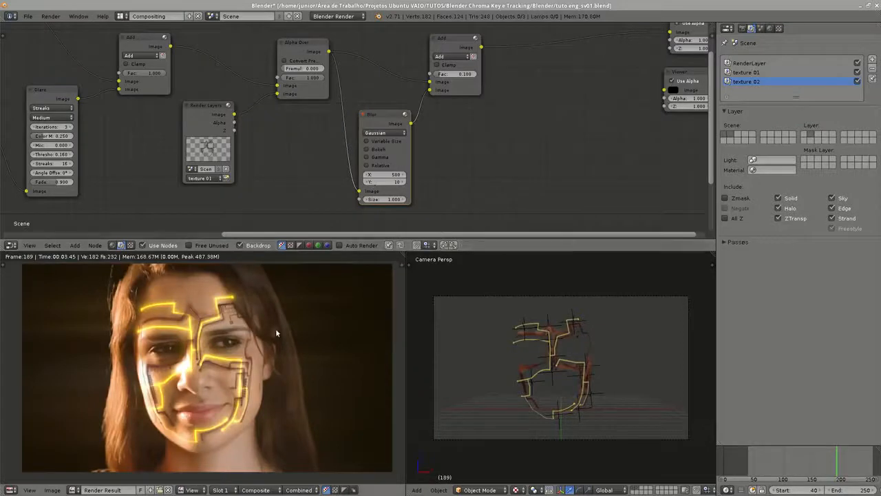
- Reduce the streak effect by setting the final Add node's factor to 0.05
scroll(276, 331, "down", 2)
scroll(275, 331, "up", 2)
scroll(276, 333, "down", 1)
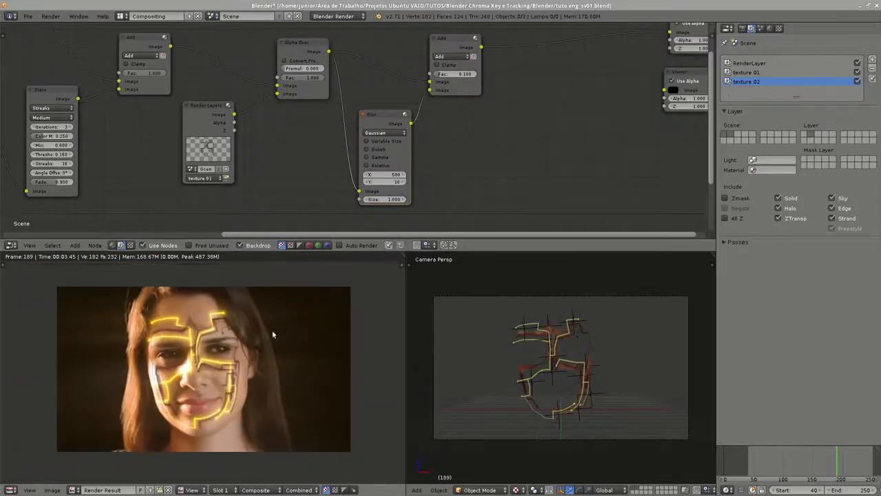
double_click(456, 74)
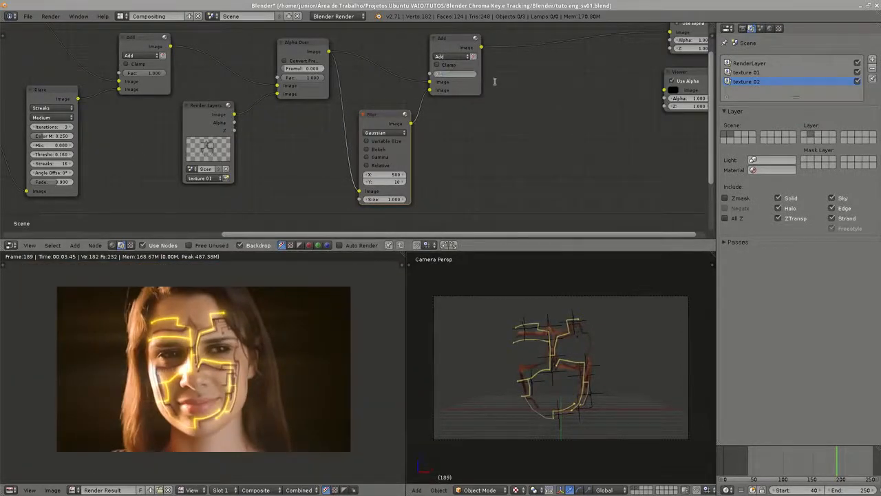
type("0.05")
key("Return")
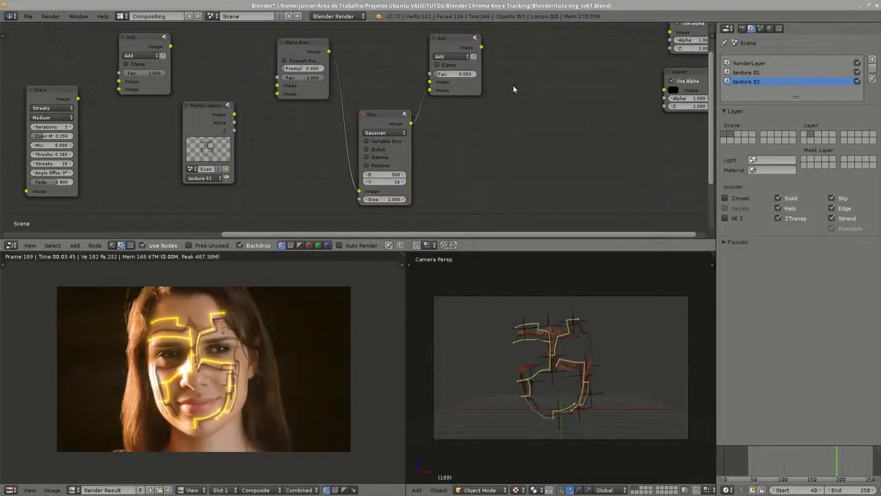
- Insert a Lens Distortion node between the final Add node and Composite and enable its Projector option
middle_click_drag(511, 135, 400, 157)
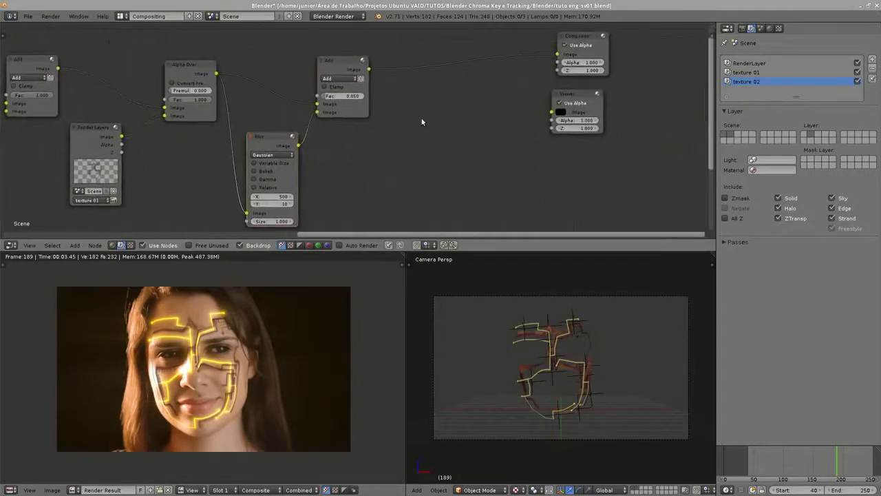
key("shift+a")
mouse_move(413, 129)
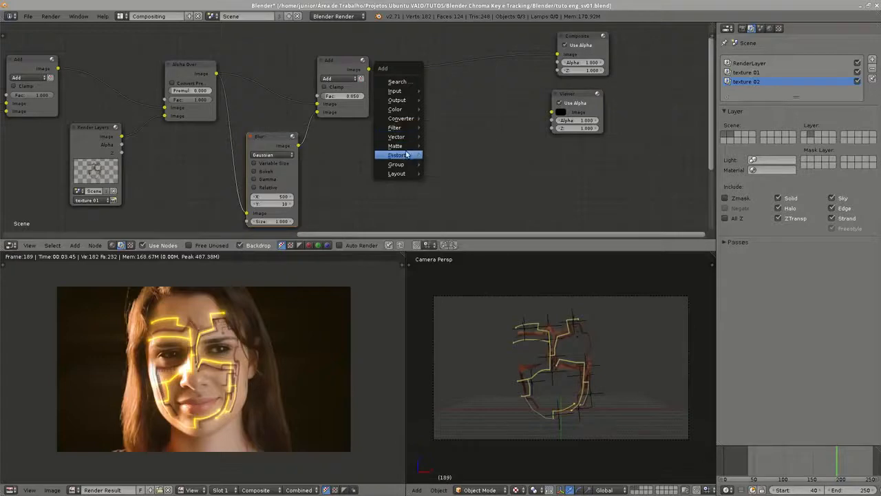
mouse_move(407, 155)
left_click(473, 169)
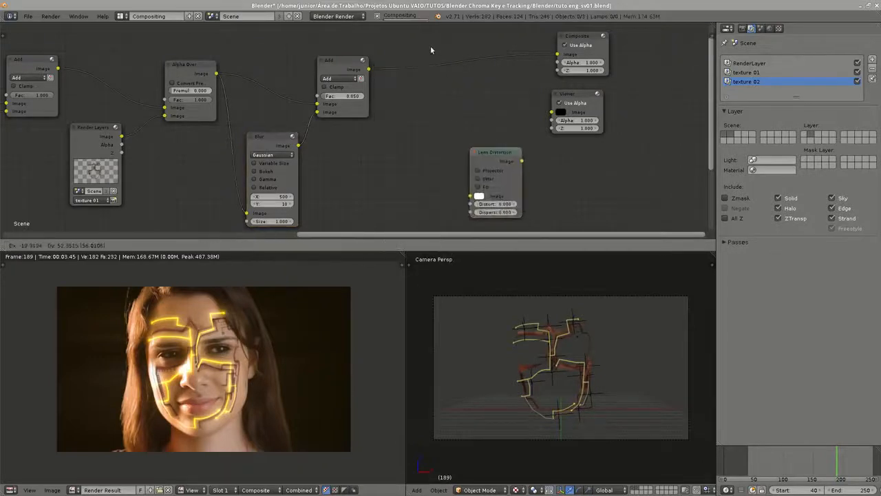
left_click(425, 95)
middle_click_drag(489, 98, 402, 115)
scroll(418, 123, "up", 2)
scroll(429, 117, "down", 1)
scroll(402, 115, "up", 1)
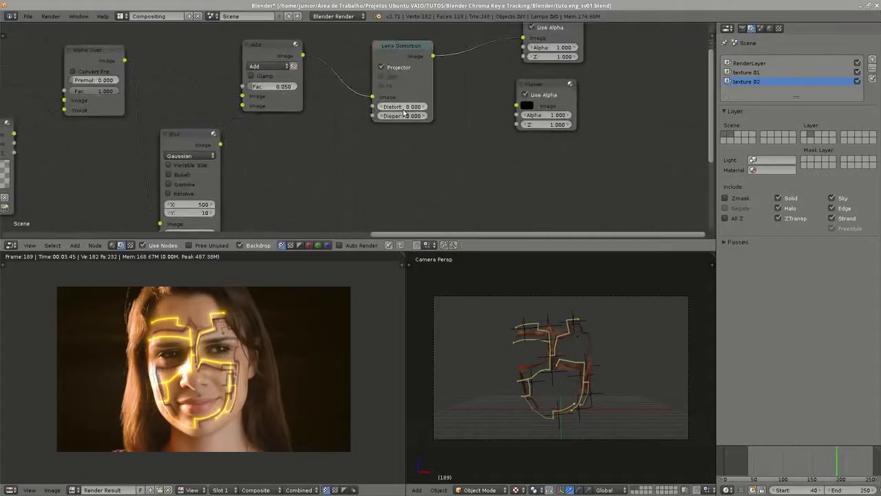
- Set the Lens Distortion node's Distort to 0.1, disable its Projector option and enable Fit
left_click(401, 108)
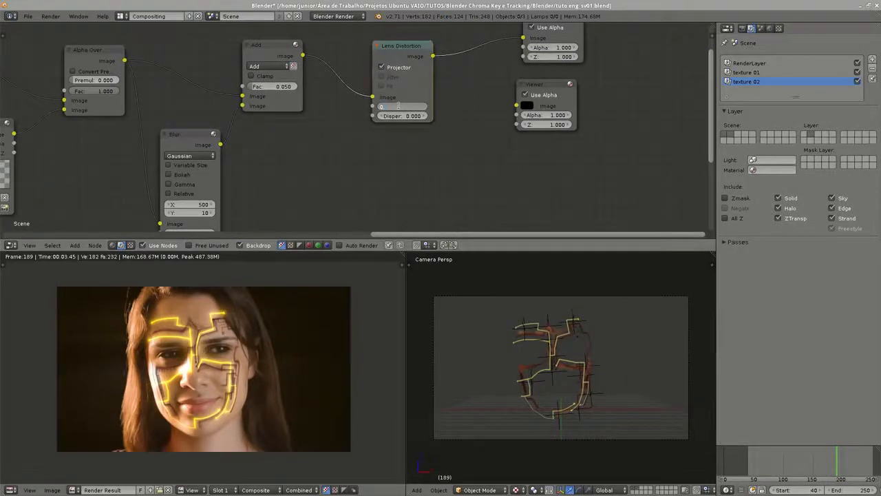
type(".1")
key("Return")
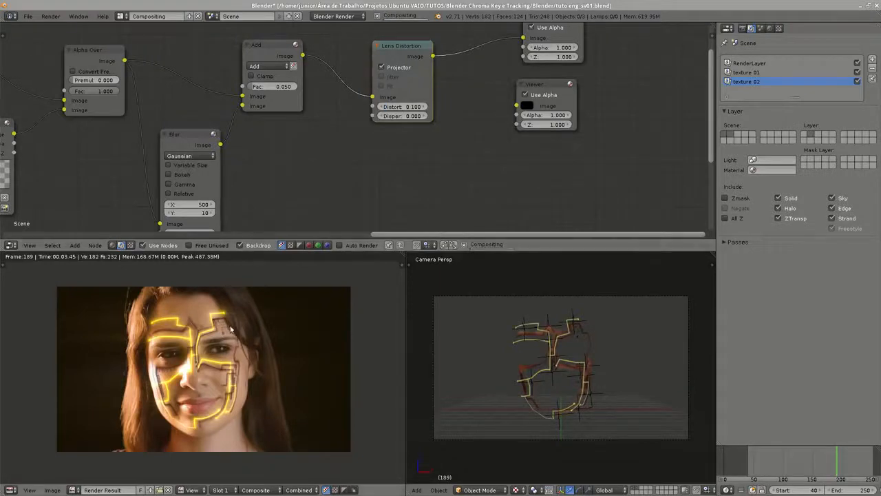
left_click(381, 67)
left_click(383, 86)
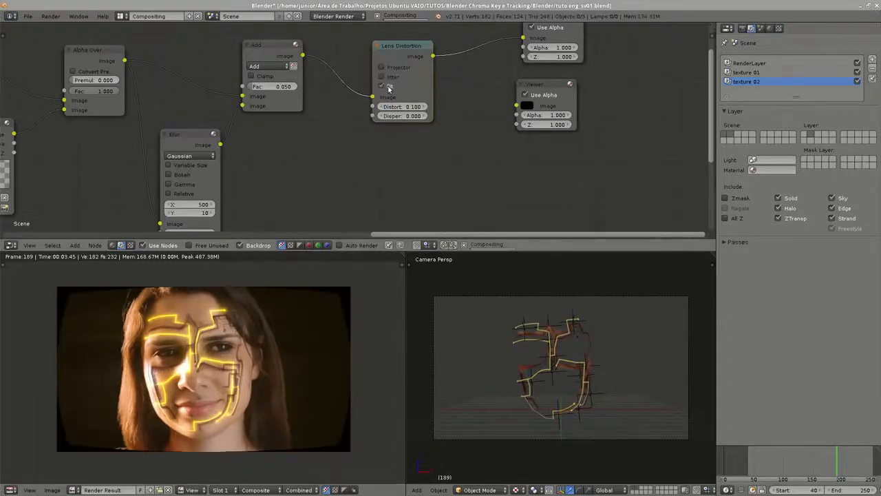
left_click(391, 88)
middle_click_drag(392, 90, 401, 87)
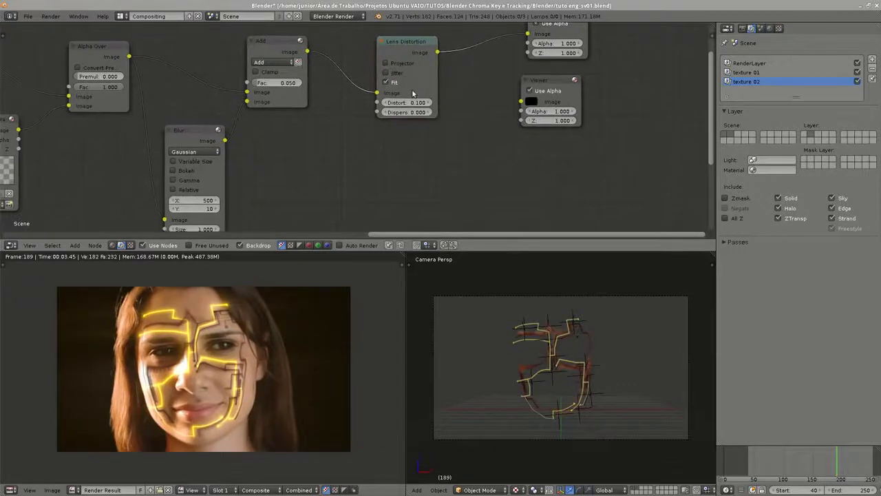
- Set the Lens Distortion node's Distort to 0.03 and its Dispersion to 0.05
left_click(409, 102)
key("Return")
left_click(415, 101)
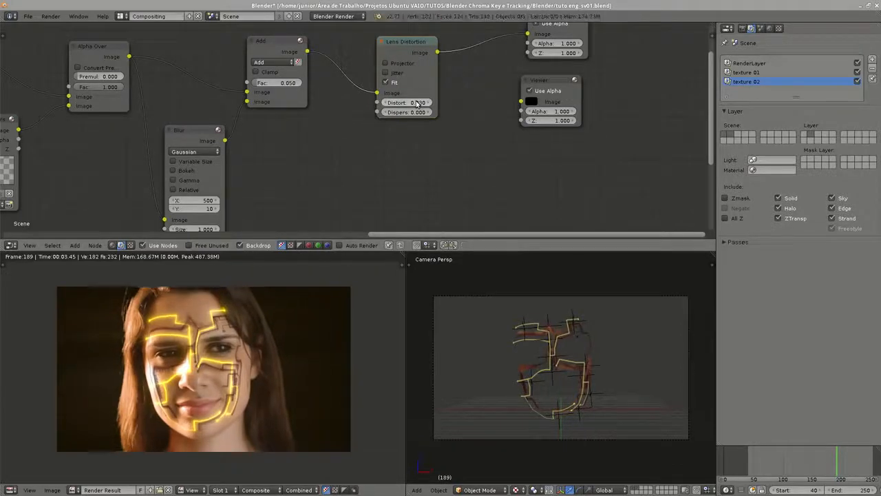
scroll(389, 158, "up", 2)
left_click(398, 128)
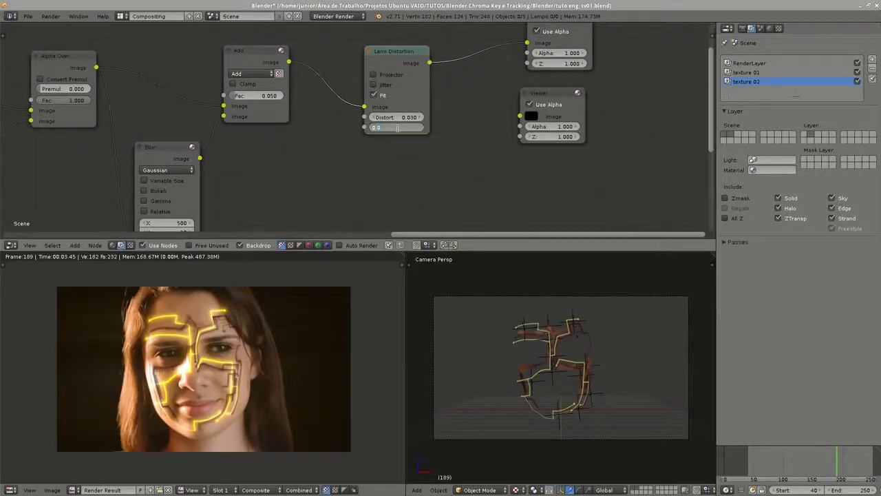
type("5")
key("Return")
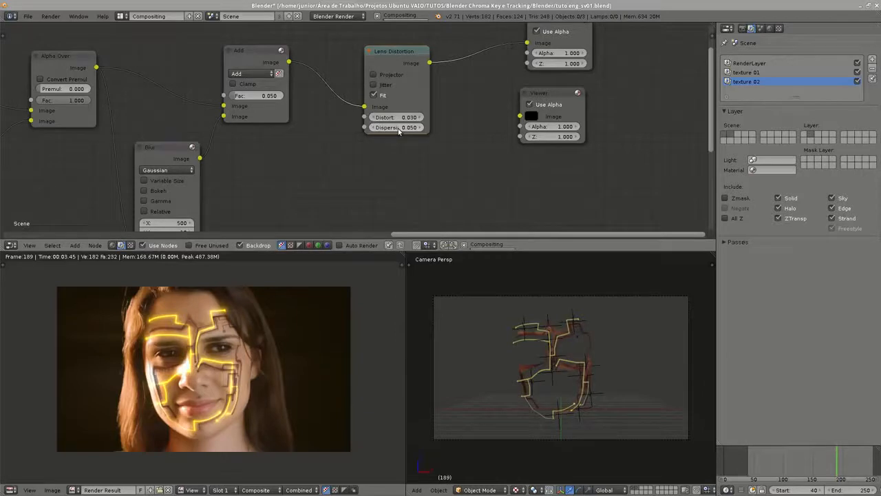
- Examine the distortion and colour fringing around the face, hair and image edges in the render result
scroll(221, 333, "up", 3)
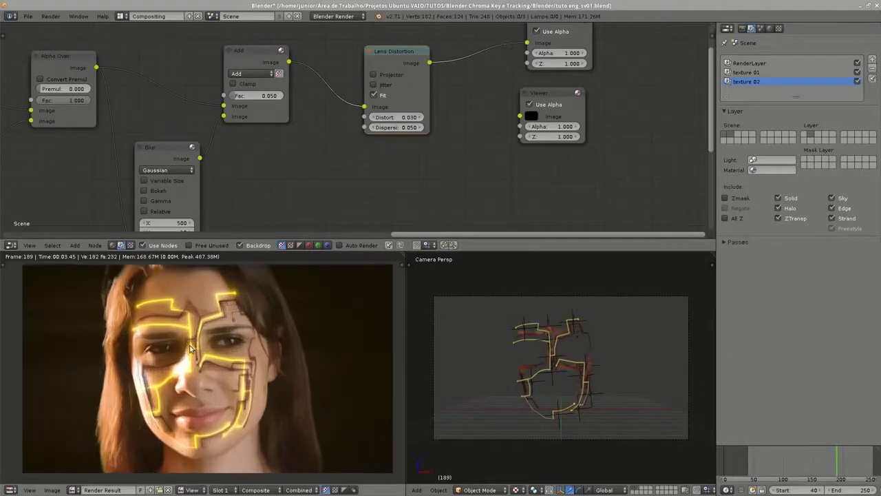
mouse_move(230, 381)
middle_mouse_down()
mouse_move(269, 322)
mouse_move(248, 333)
mouse_move(248, 379)
middle_mouse_up()
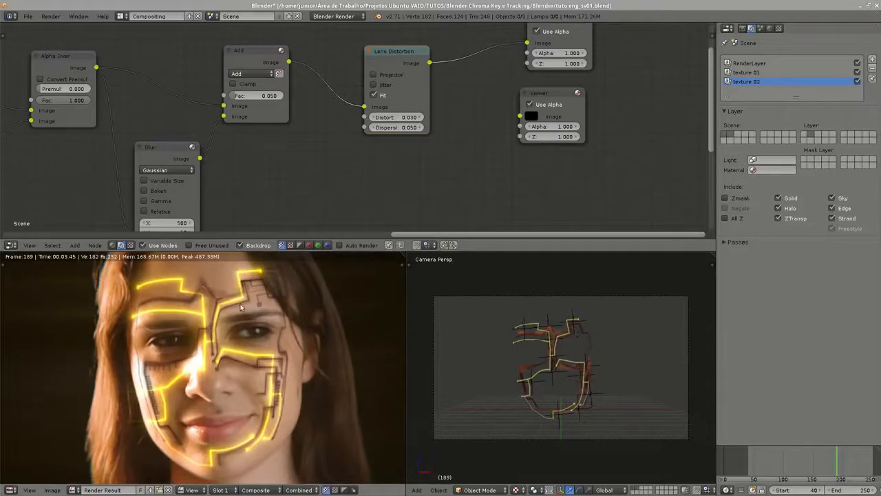
middle_click_drag(257, 282, 255, 292)
scroll(251, 299, "down", 2)
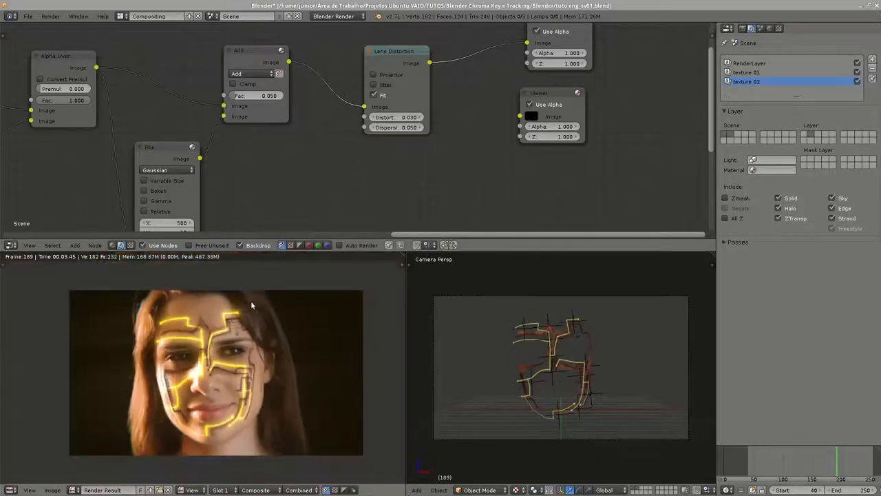
scroll(231, 320, "up", 1)
middle_click_drag(153, 331, 143, 314)
scroll(141, 316, "up", 1)
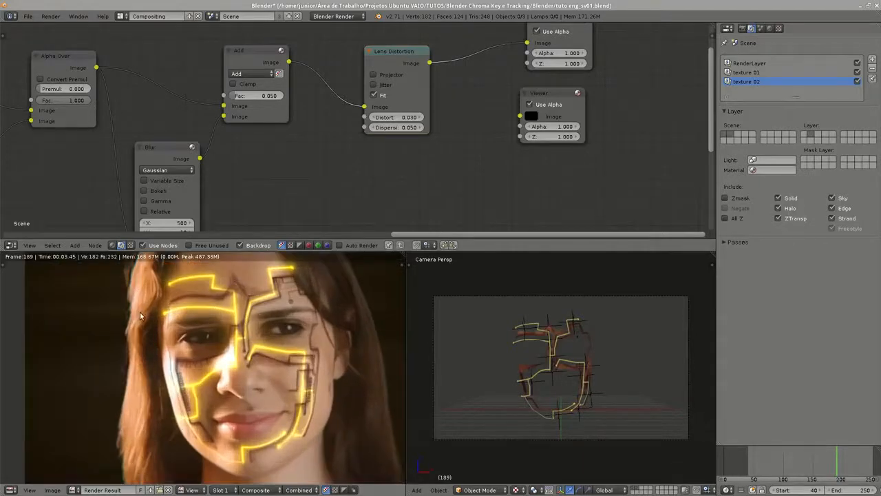
middle_click_drag(224, 350, 216, 342)
scroll(262, 340, "down", 1)
middle_click_drag(325, 335, 286, 340)
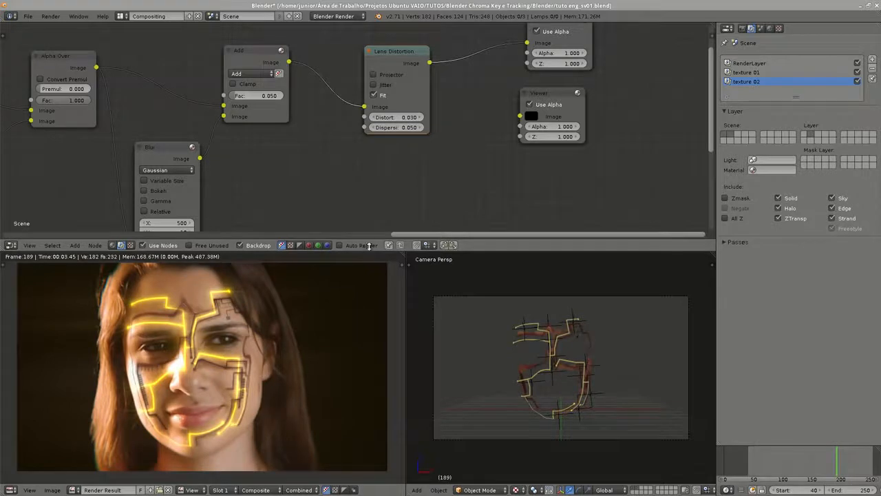
left_click_drag(369, 246, 365, 223)
scroll(246, 341, "up", 1)
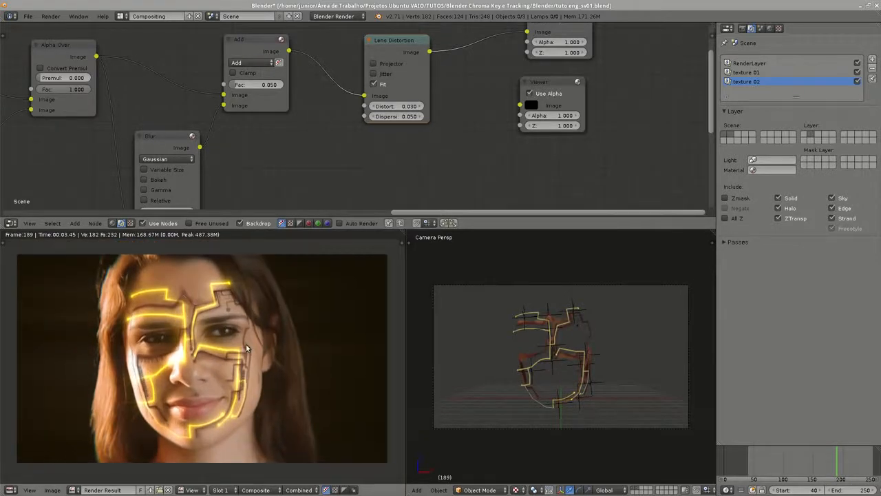
- Review the keying nodes at the start of the compositing tree, including the contents of the alpha node group
scroll(386, 155, "down", 3)
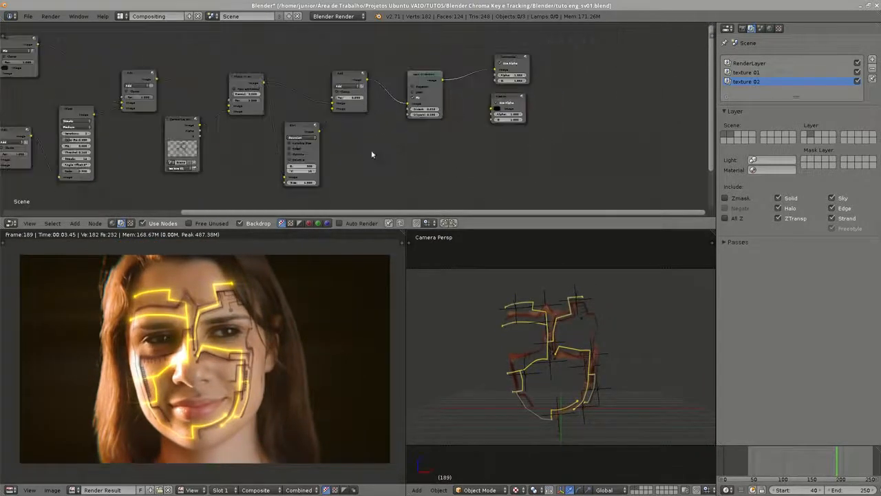
middle_click_drag(327, 145, 432, 149)
middle_click_drag(287, 147, 422, 136)
scroll(422, 136, "down", 1)
middle_click_drag(234, 96, 328, 99)
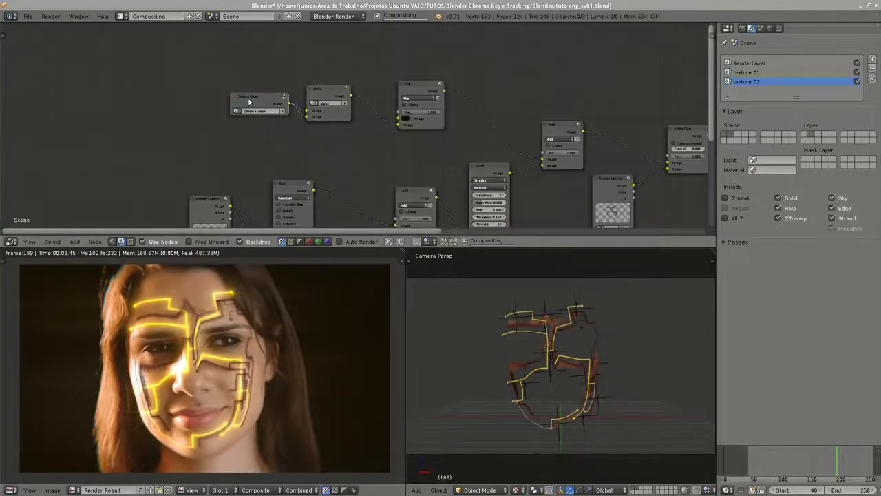
key("Tab")
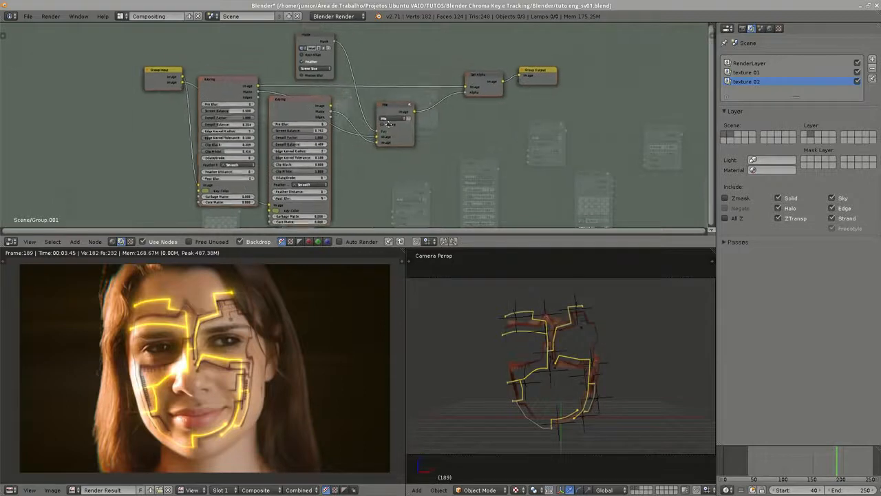
key("Tab")
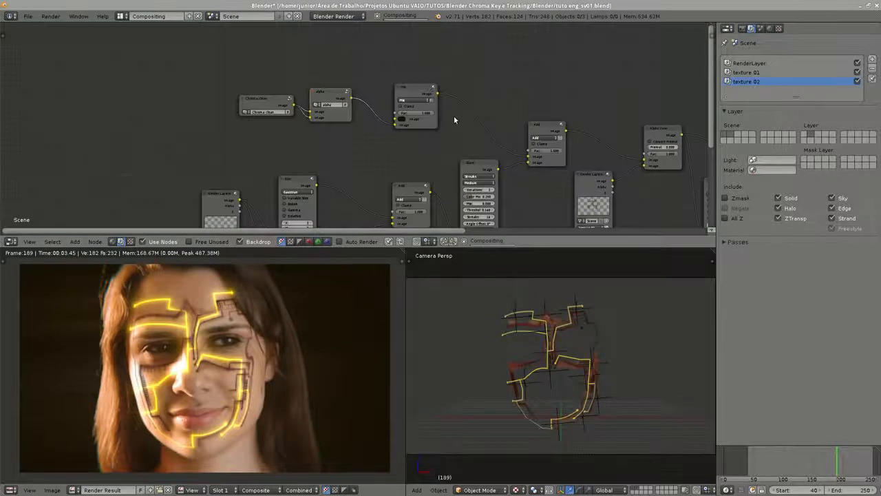
- Follow the texture 02 glow branch through its Blur, Add and Glare nodes towards the Lens Distortion, comparing it with the render
scroll(454, 115, "up", 1)
middle_click_drag(437, 132, 396, 80)
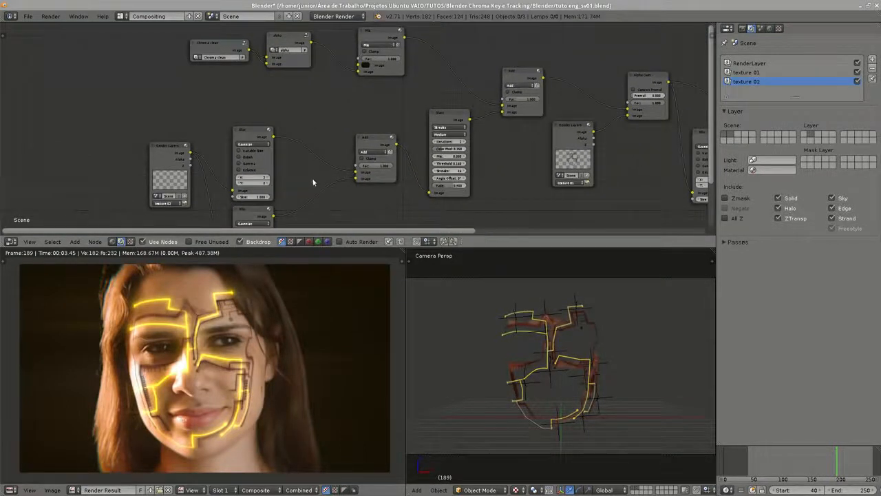
middle_click_drag(319, 139, 317, 116)
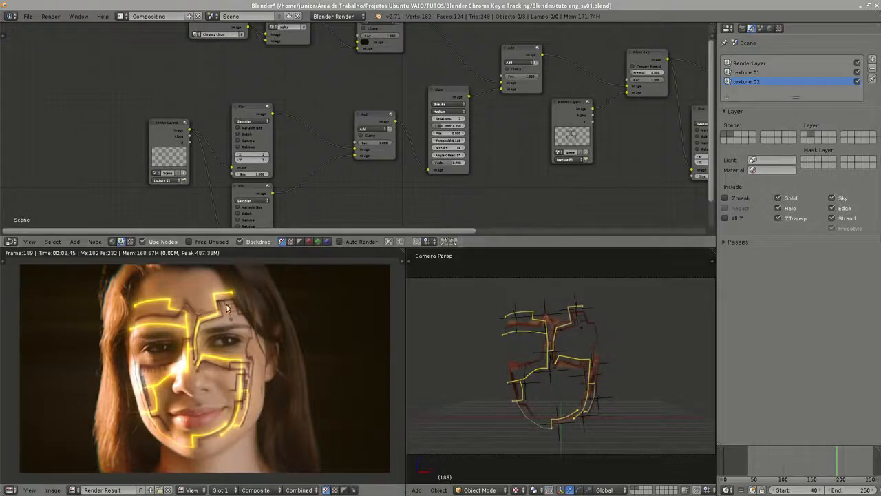
scroll(207, 303, "up", 1)
scroll(212, 308, "down", 1)
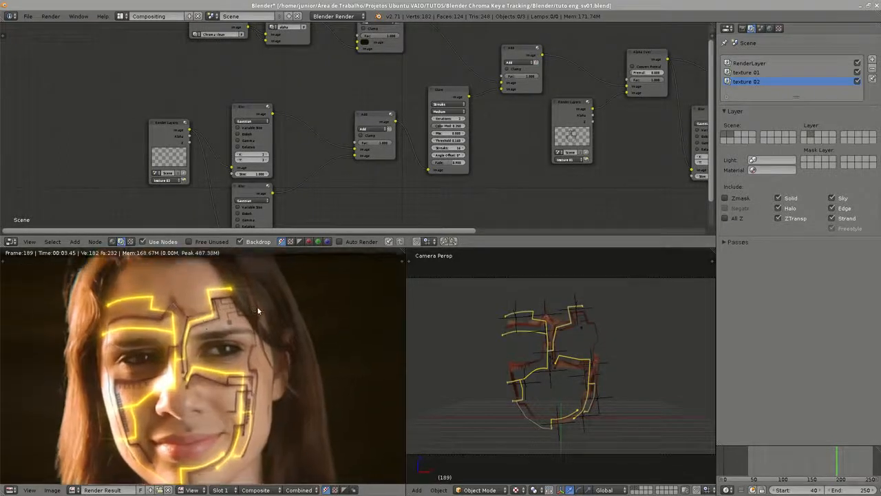
middle_click_drag(341, 177, 325, 134)
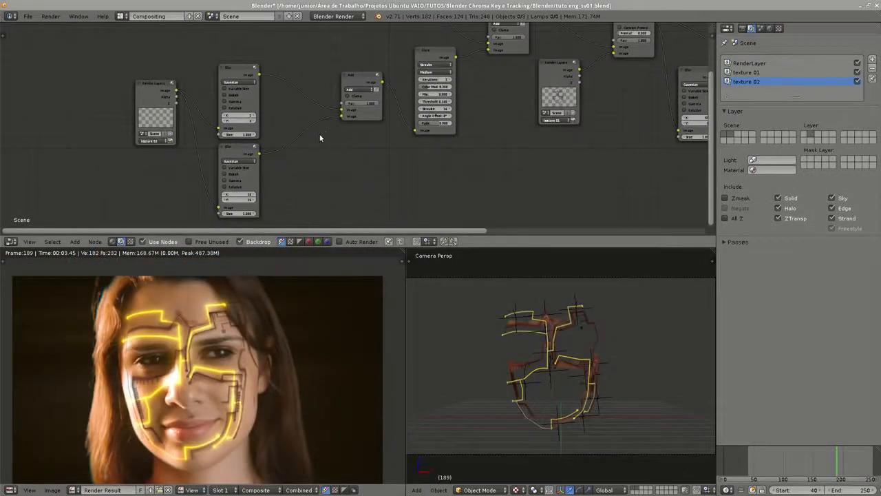
scroll(378, 141, "right", 5, "ctrl")
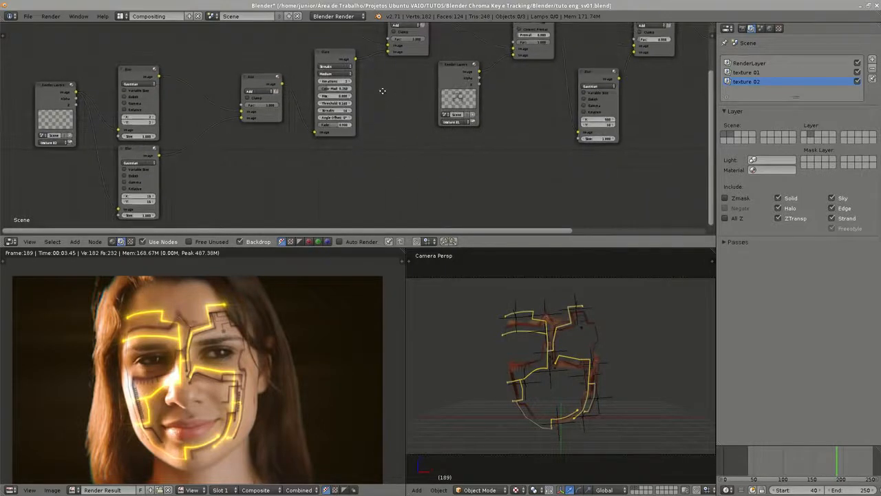
scroll(368, 109, "up", 3, "shift")
middle_click_drag(176, 121, 247, 76)
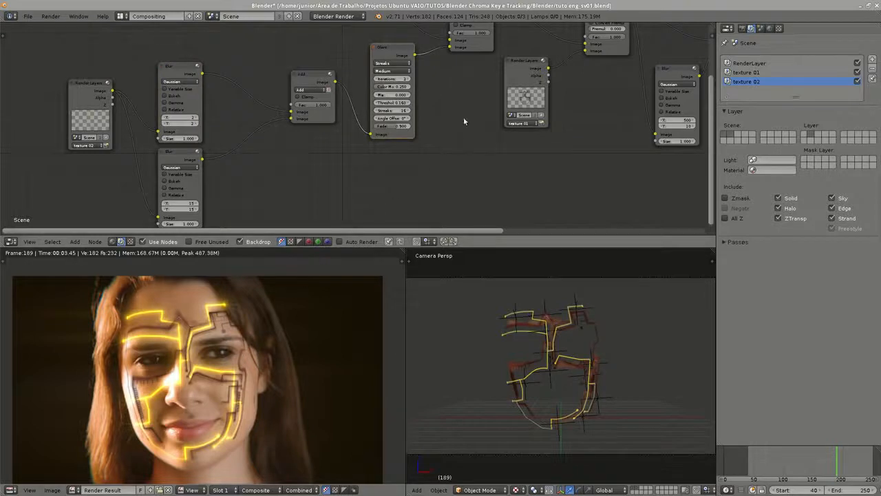
middle_click_drag(464, 122, 362, 96)
scroll(362, 110, "right", 10, "ctrl")
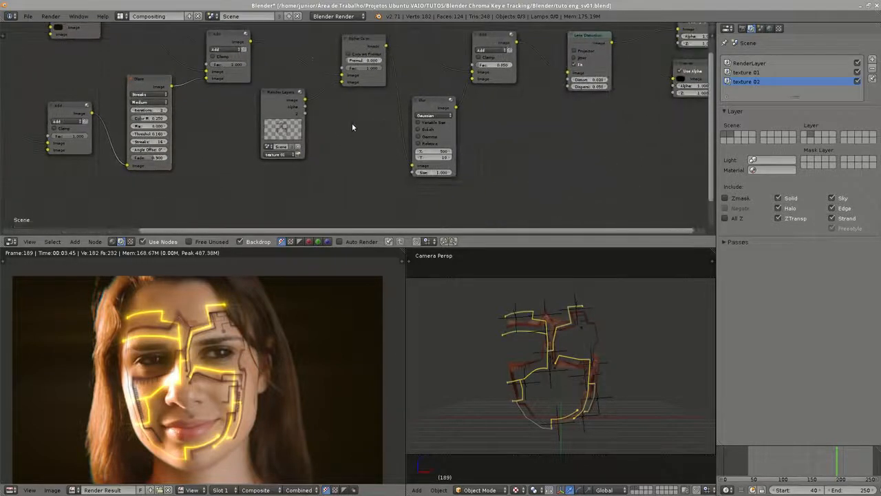
scroll(365, 111, "up", 1)
scroll(356, 116, "down", 1, "shift")
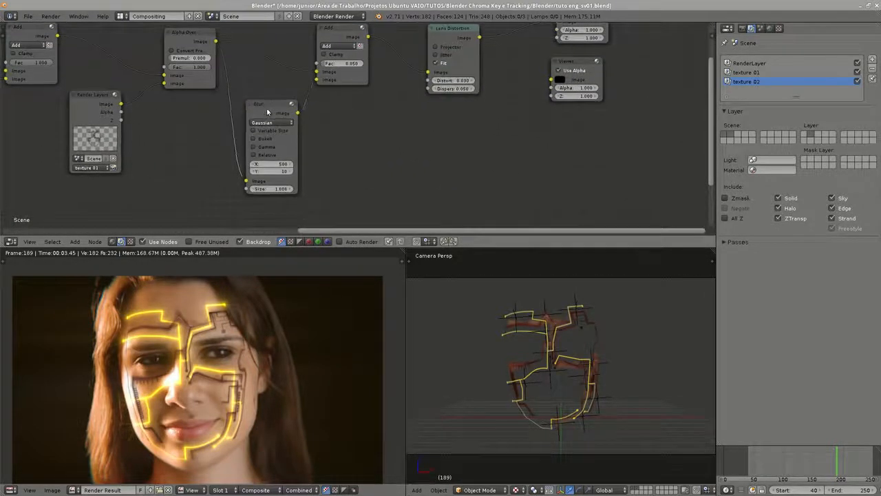
- Slightly reposition the Alpha Over and final Add nodes to spread out the streak section of the tree
left_click_drag(186, 38, 167, 45)
scroll(372, 84, "up", 1)
left_click_drag(377, 82, 383, 93)
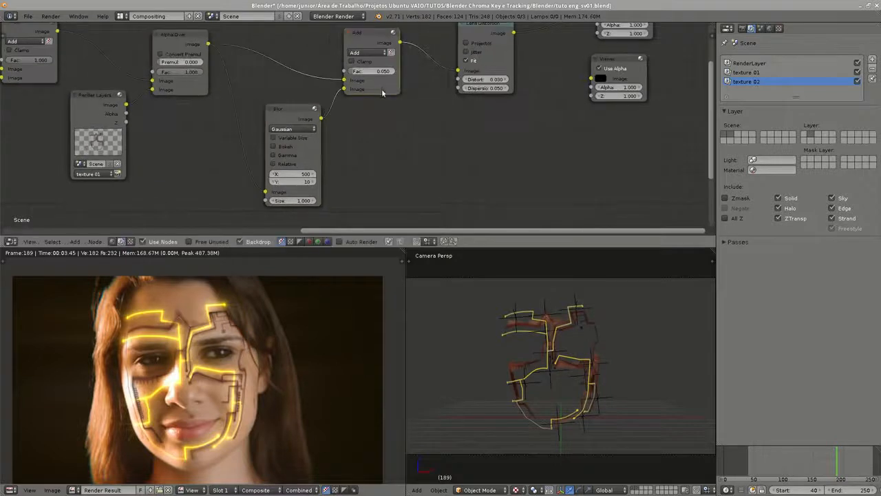
- Review the final Blur, Add and Lens Distortion nodes leading to the composite output
middle_click_drag(458, 100, 403, 110)
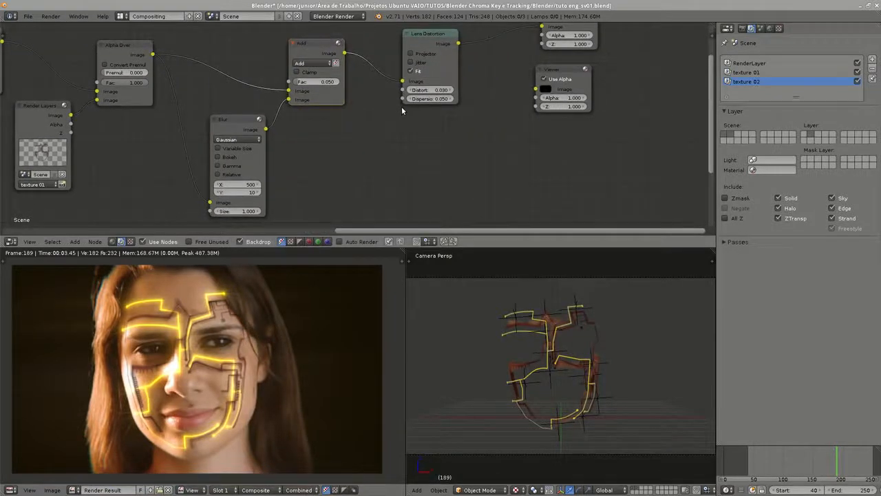
middle_click_drag(461, 128, 406, 138)
scroll(401, 159, "down", 1)
scroll(401, 159, "up", 1)
left_click(380, 47)
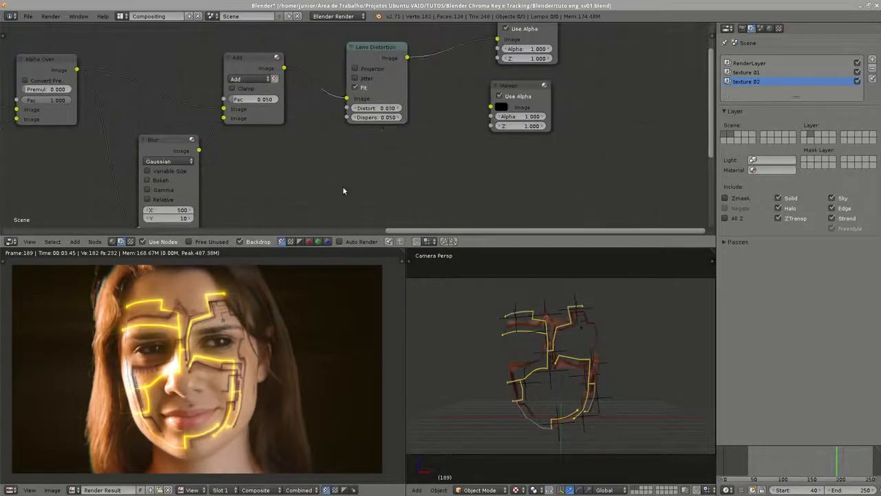
middle_click_drag(344, 189, 386, 171)
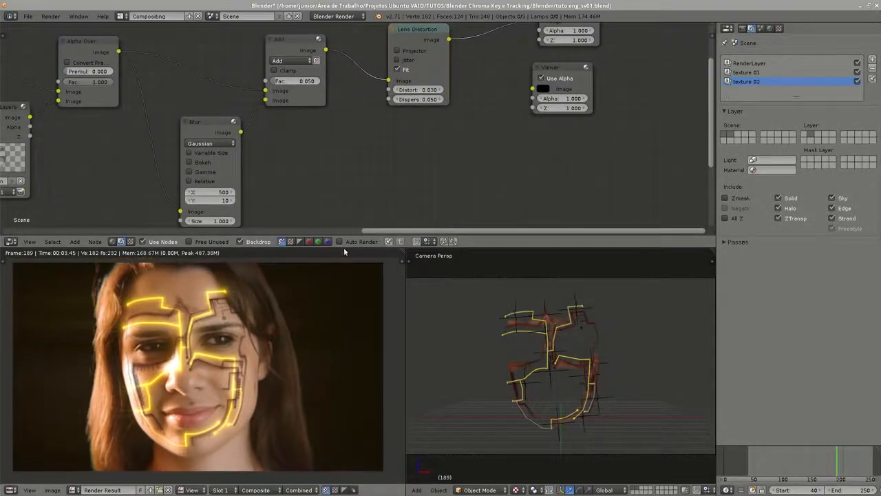
middle_click_drag(299, 115, 423, 122)
scroll(358, 123, "down", 1)
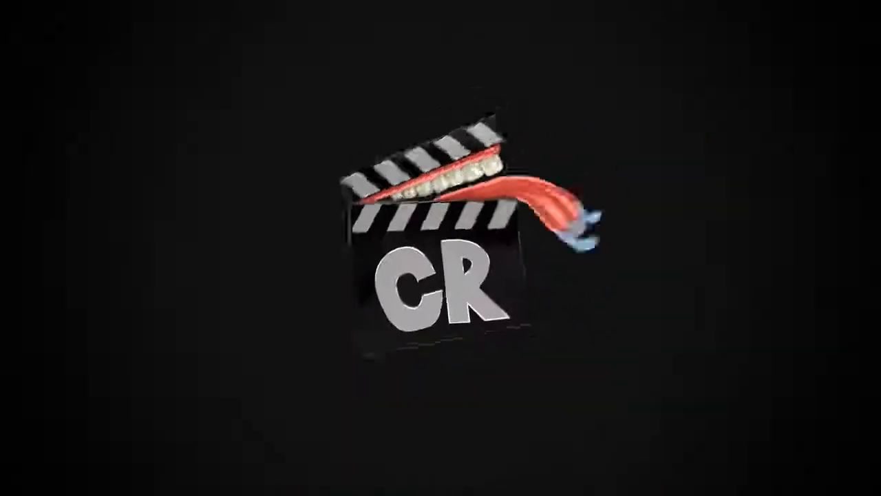